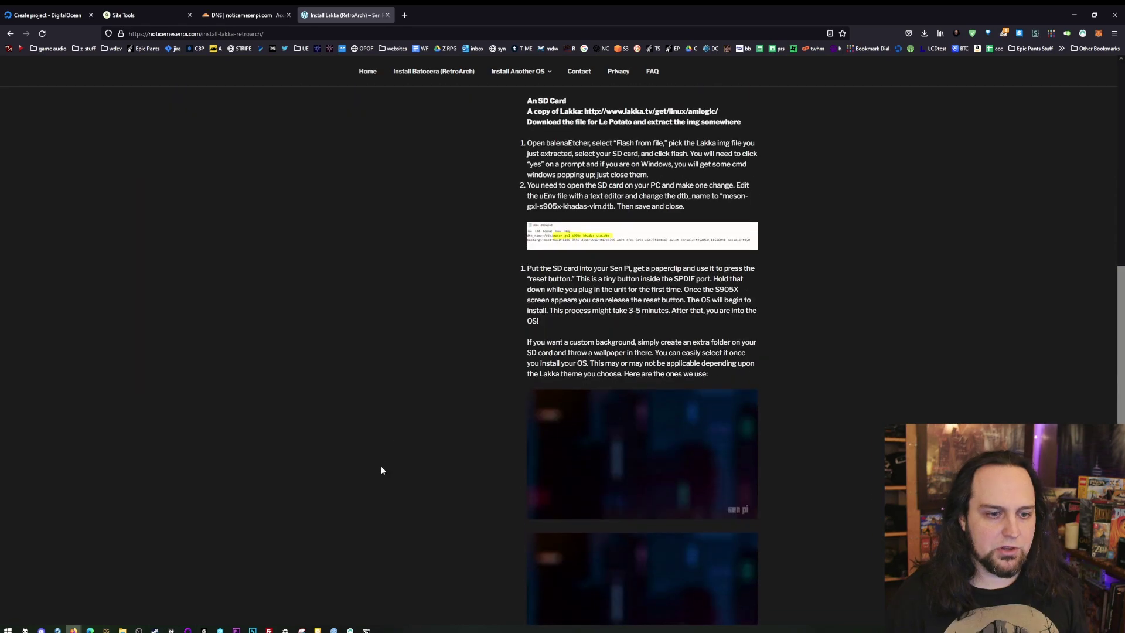
- Return to the top and browse the noticemesenpi.com homepage
middle_click(347, 532)
key(Home)
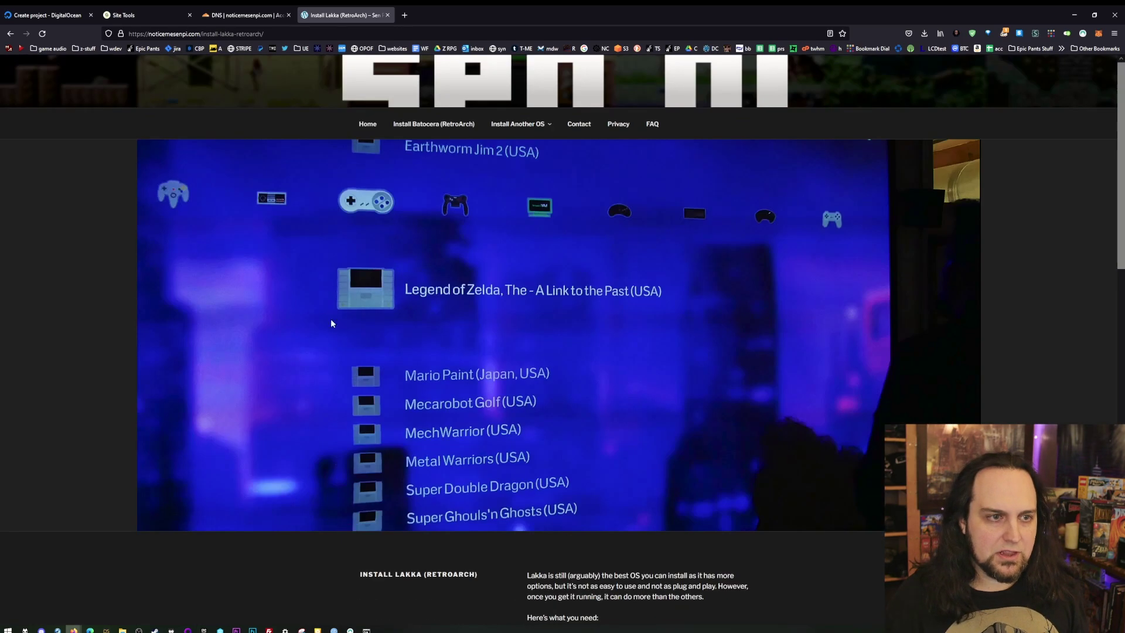
click(368, 124)
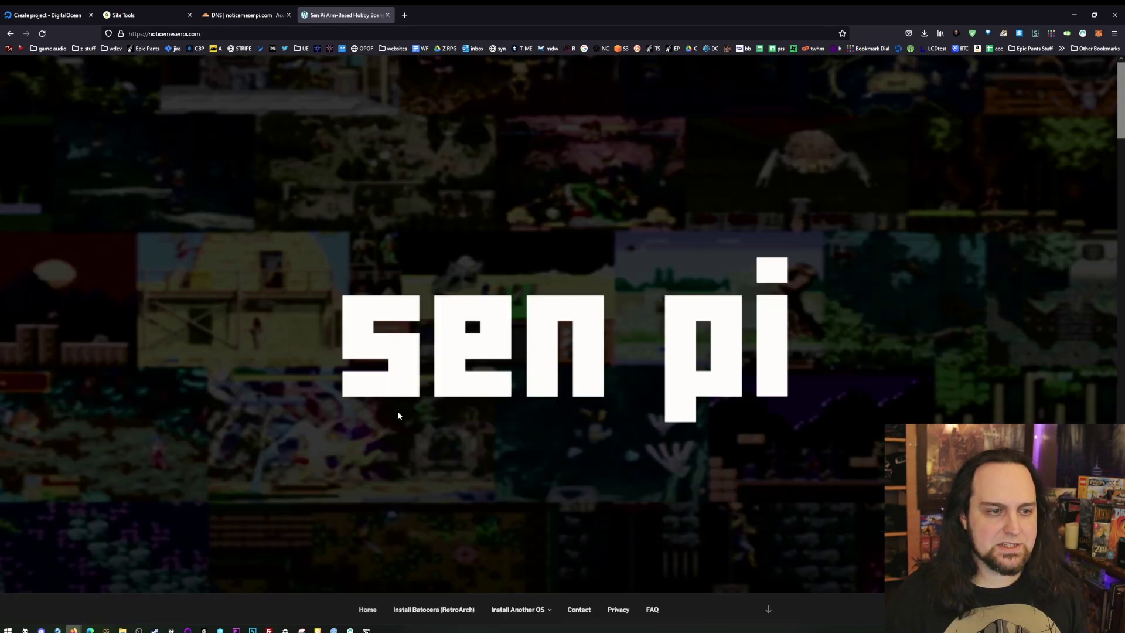
scroll(398, 430, down, 10)
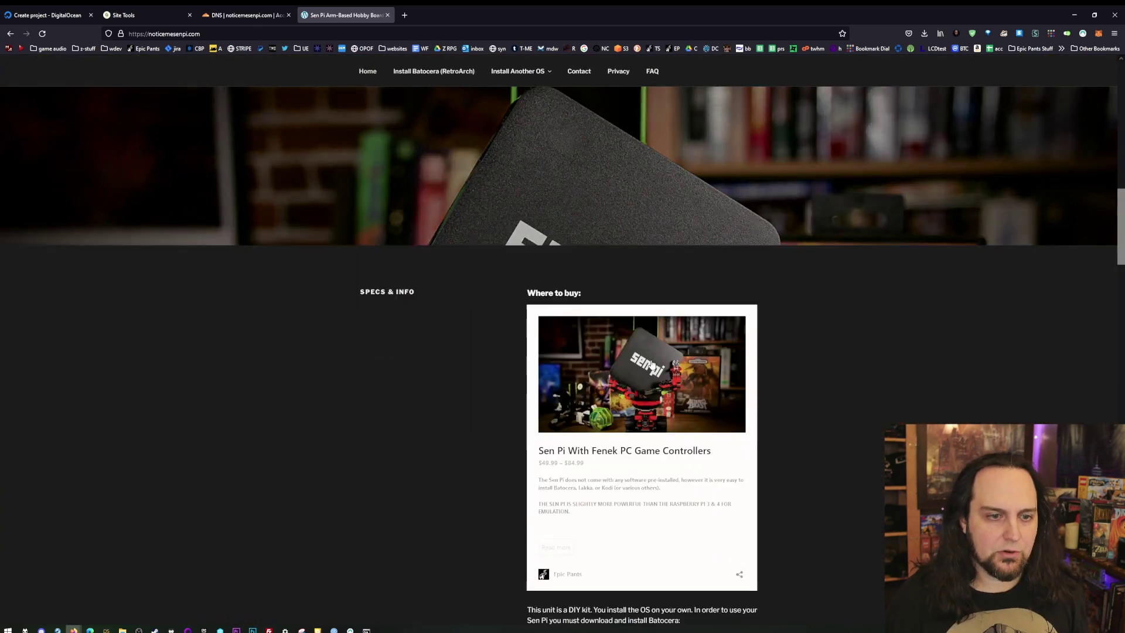
scroll(454, 447, down, 3)
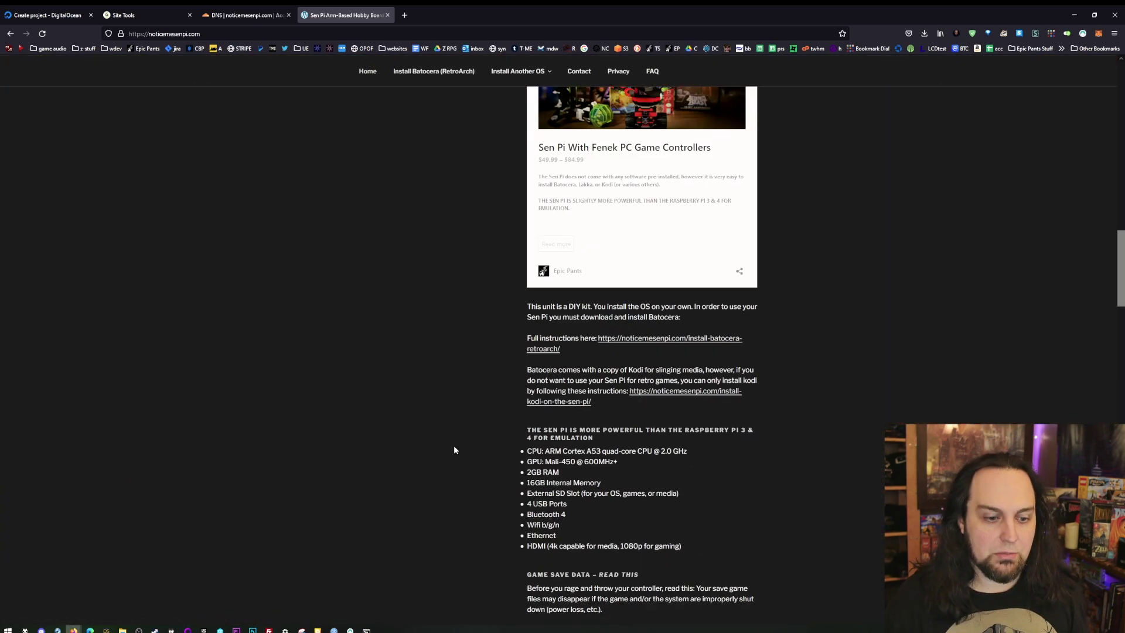
scroll(454, 450, up, 12)
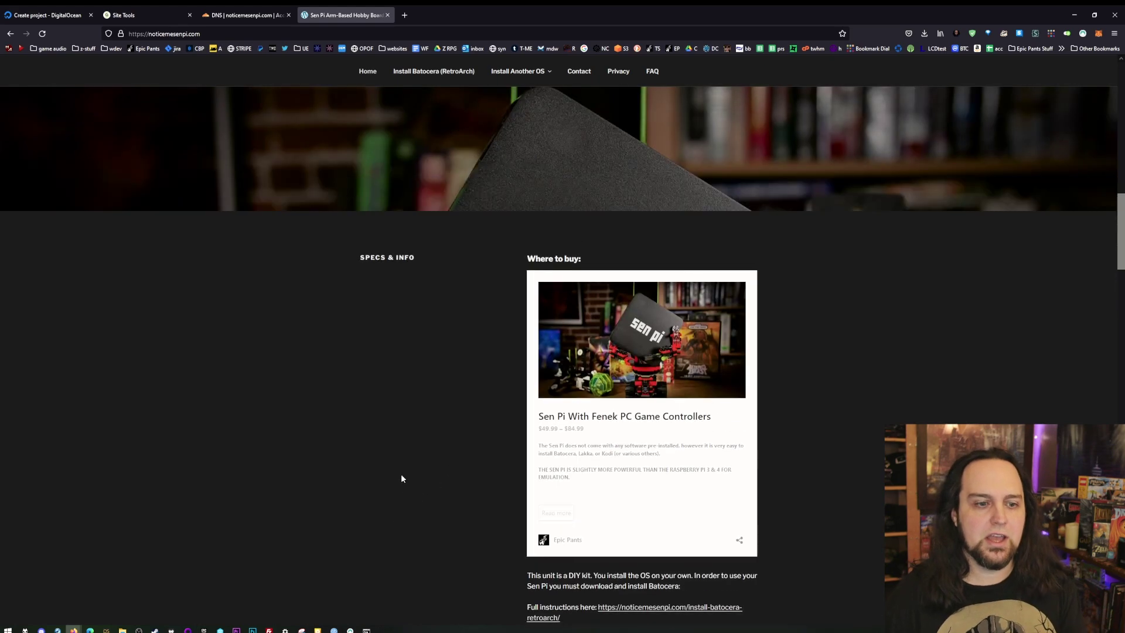
scroll(405, 416, up, 4)
scroll(405, 417, down, 1)
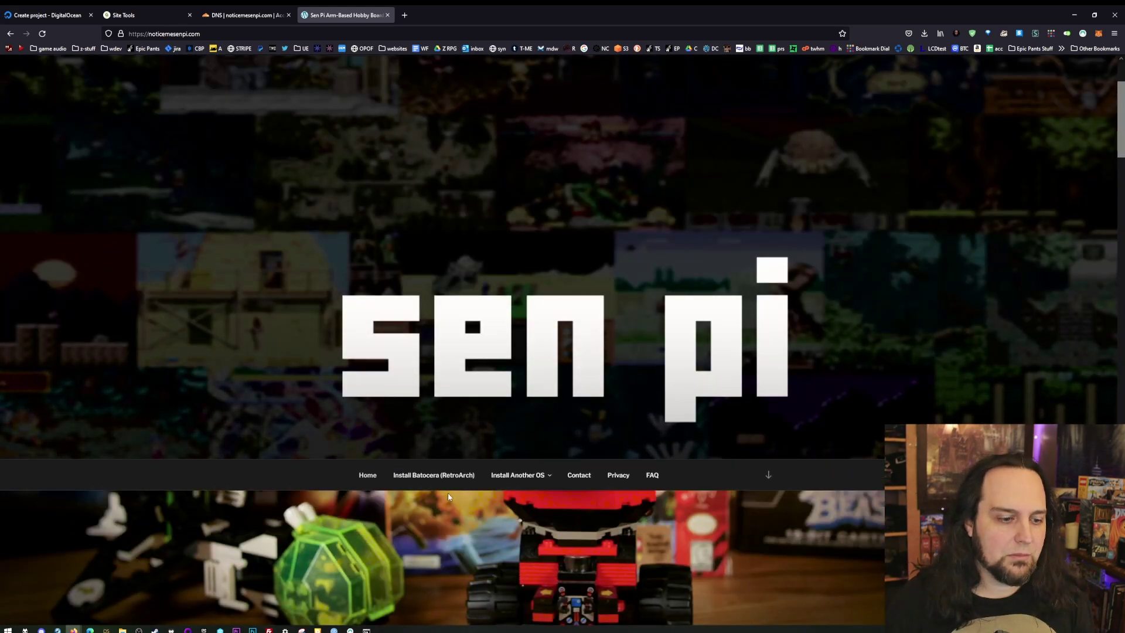
- Open the Install Batocera (RetroArch) guide page and skim its download and flashing instructions
click(461, 476)
scroll(409, 418, down, 8)
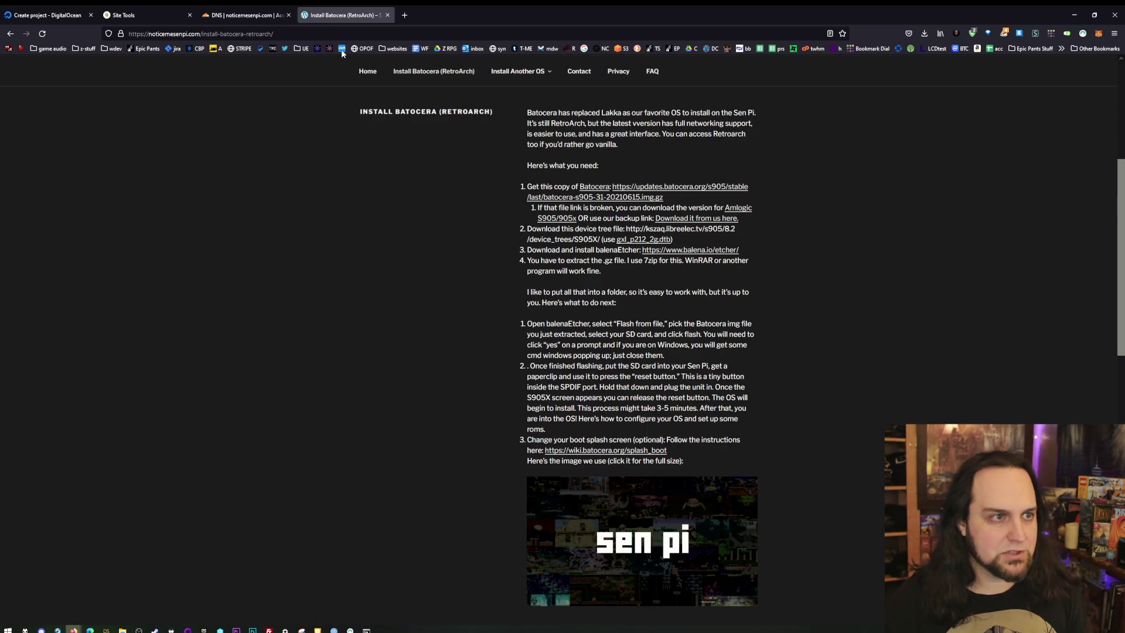
scroll(352, 326, up, 4)
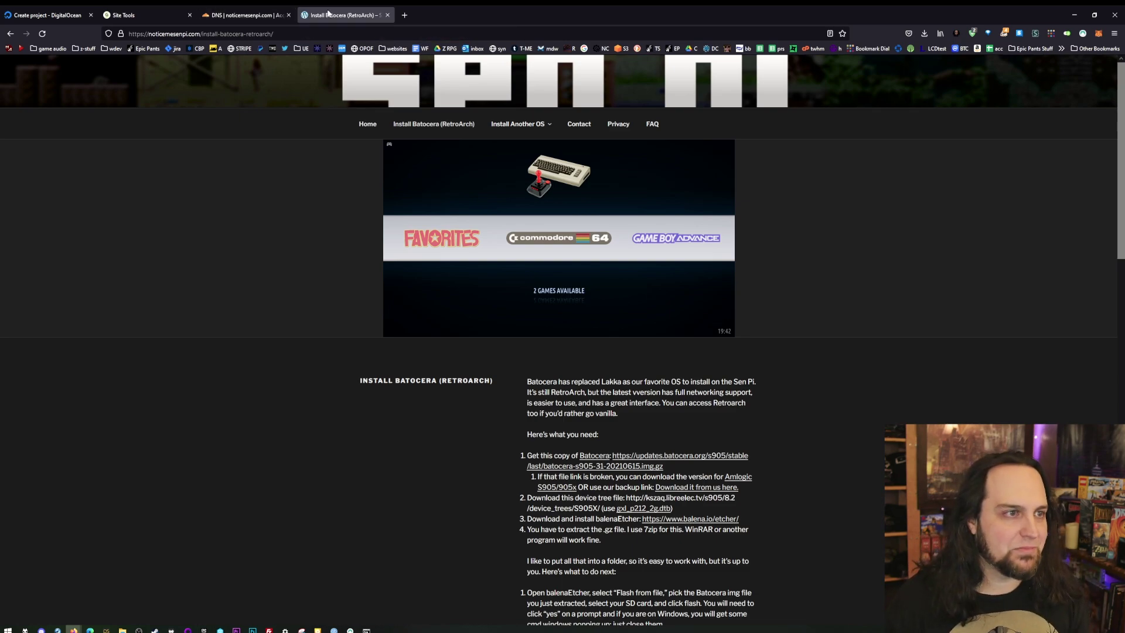
- Close the Install Batocera tab and review the noticemesenpi.com Site Tools dashboard warning and name servers
middle_click(306, 18)
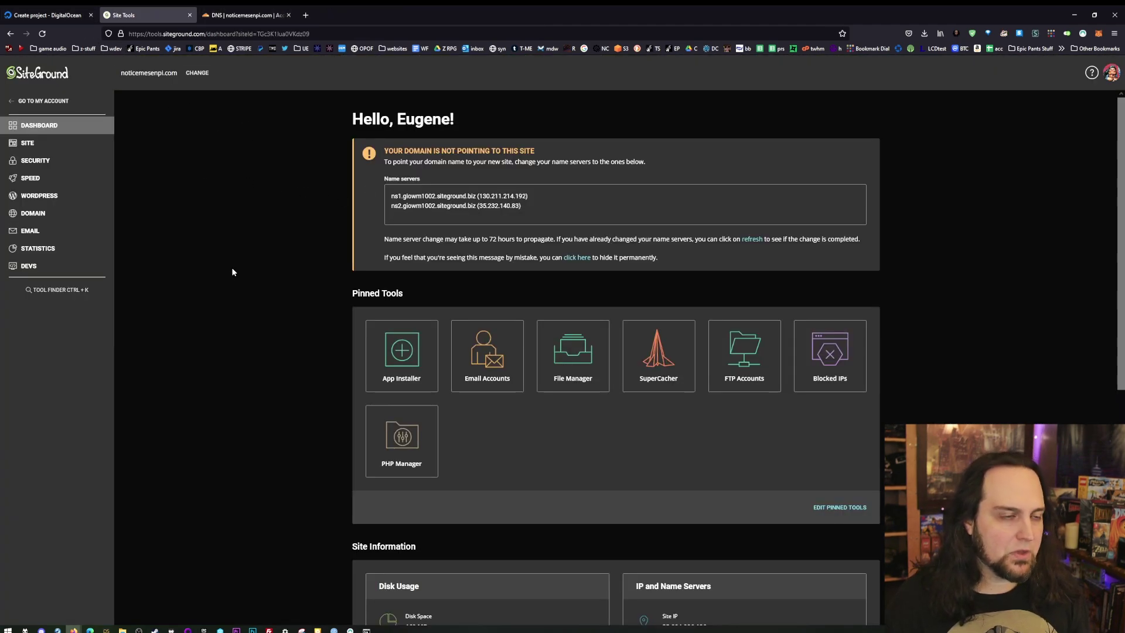
scroll(261, 301, down, 7)
scroll(264, 320, up, 5)
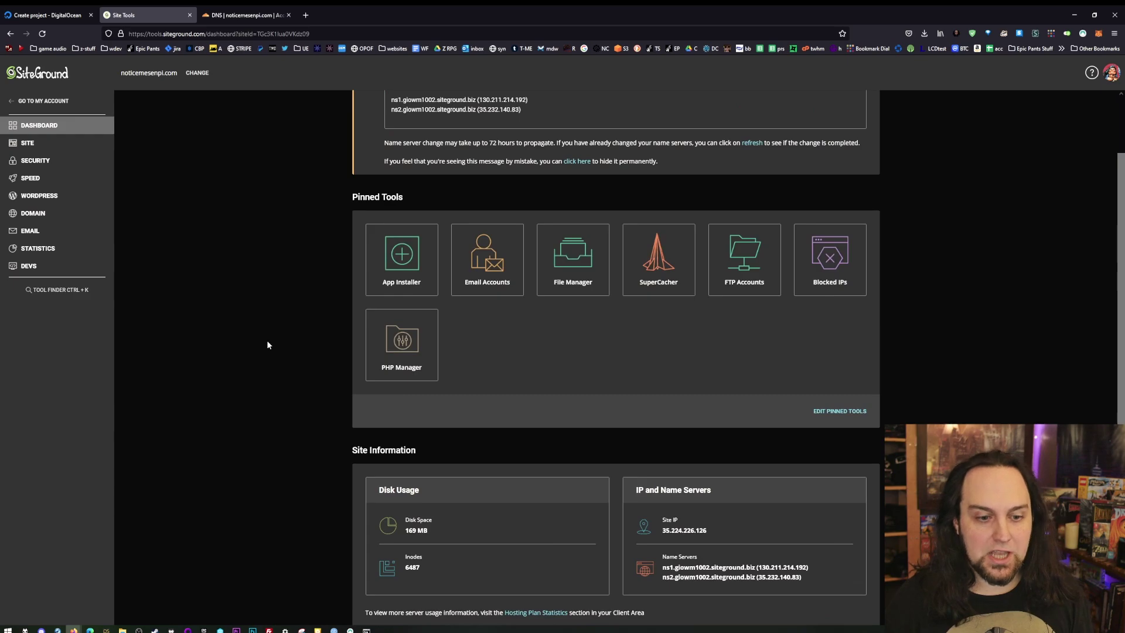
scroll(267, 345, up, 2)
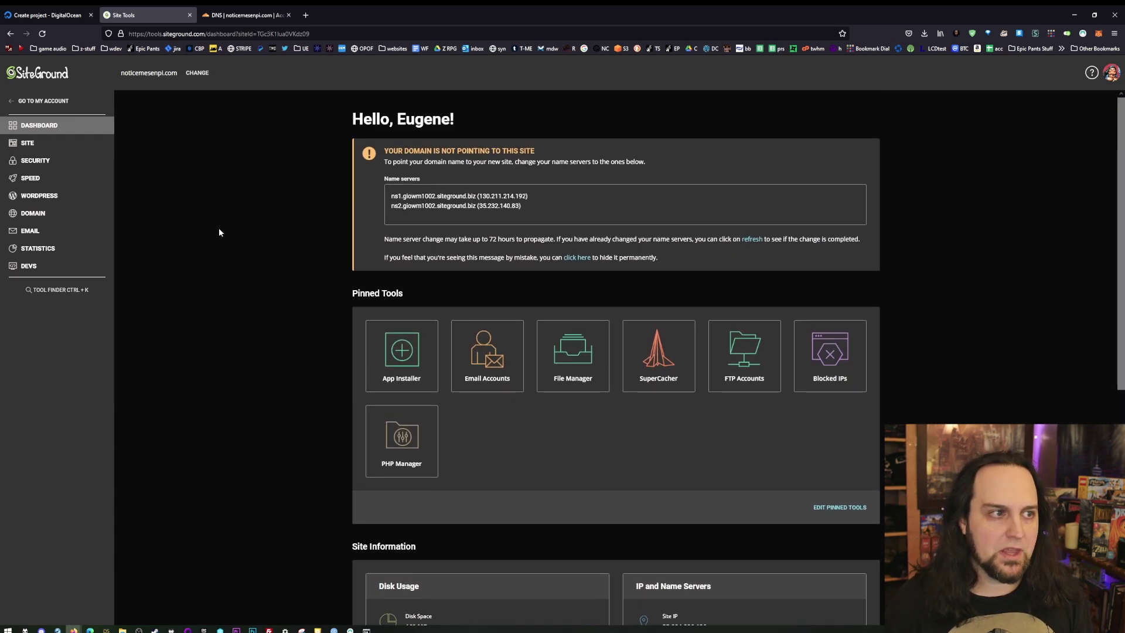
- Create the DigitalOcean project 'Awesome', described 'moving sites', with purpose Website or blog
click(46, 17)
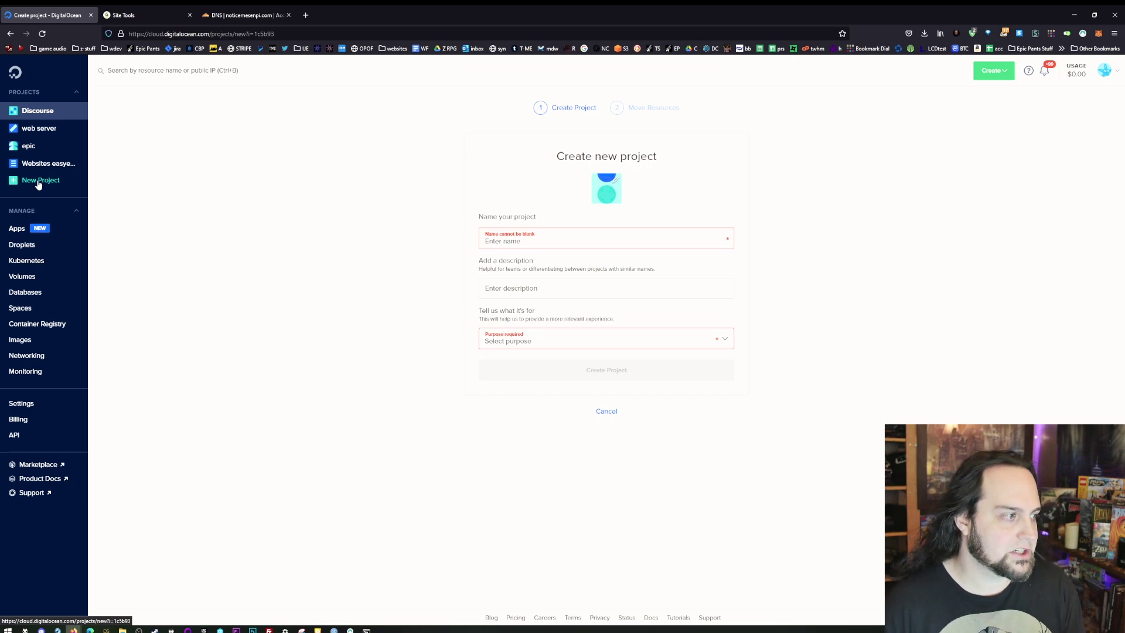
key(ctrl+plus)
key(ctrl+plus)
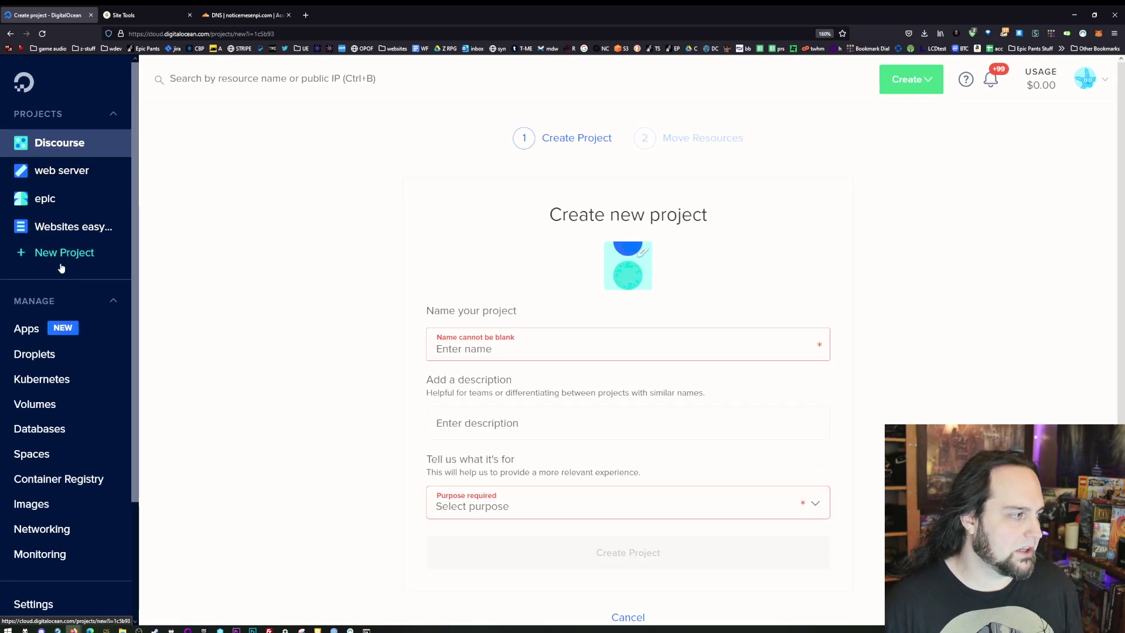
key(ctrl+plus)
key(ctrl+plus)
click(70, 347)
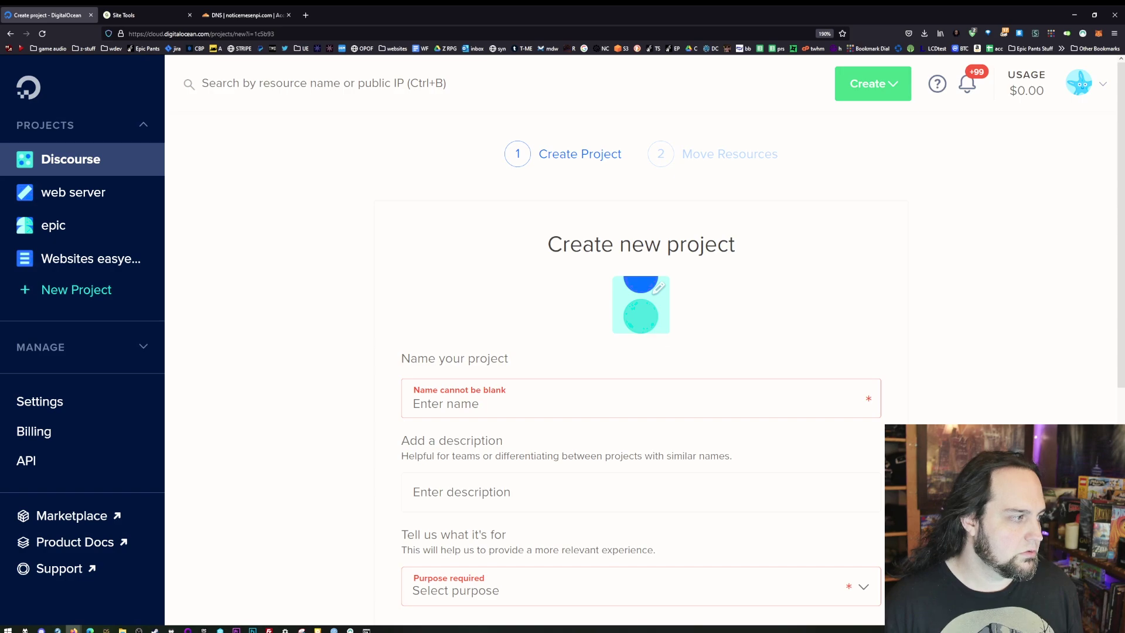
scroll(524, 230, down, 3)
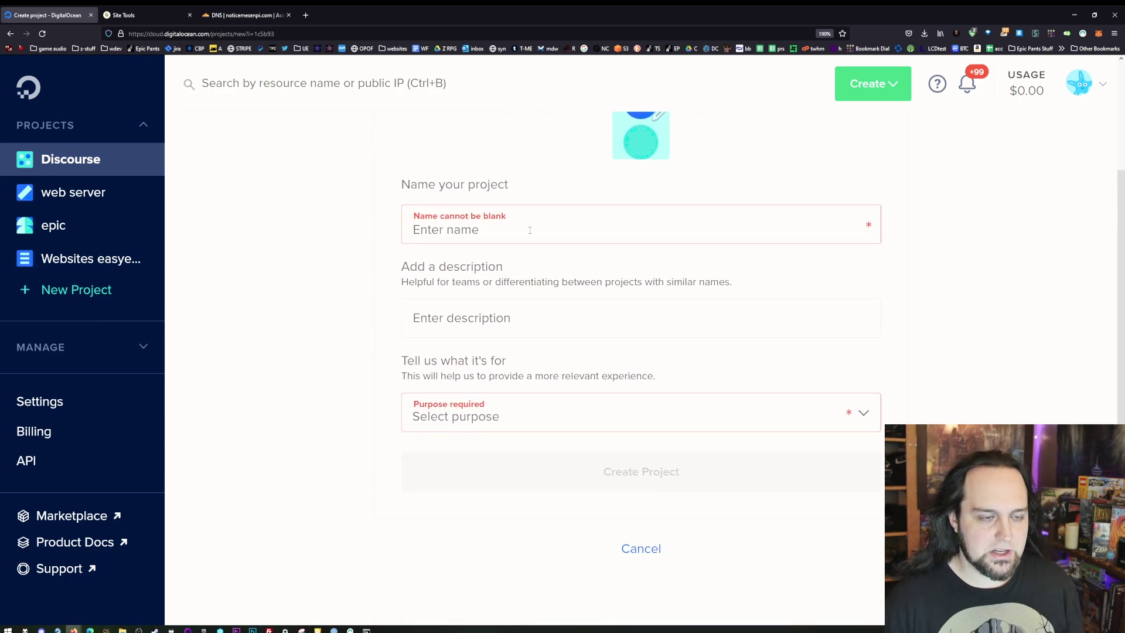
text(Awesome)
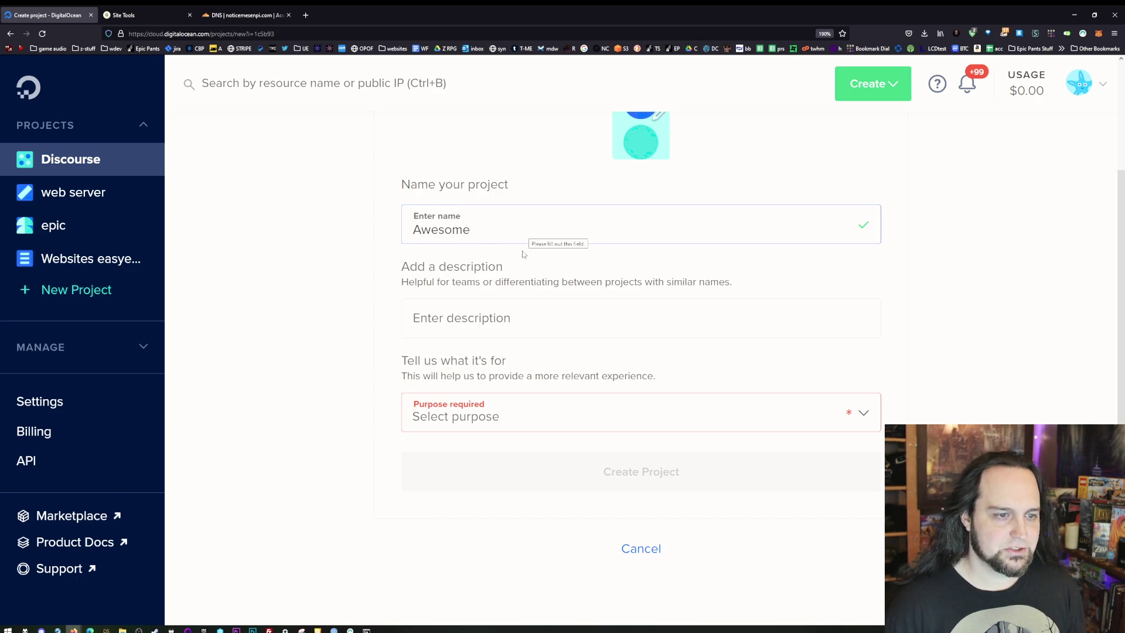
click(493, 329)
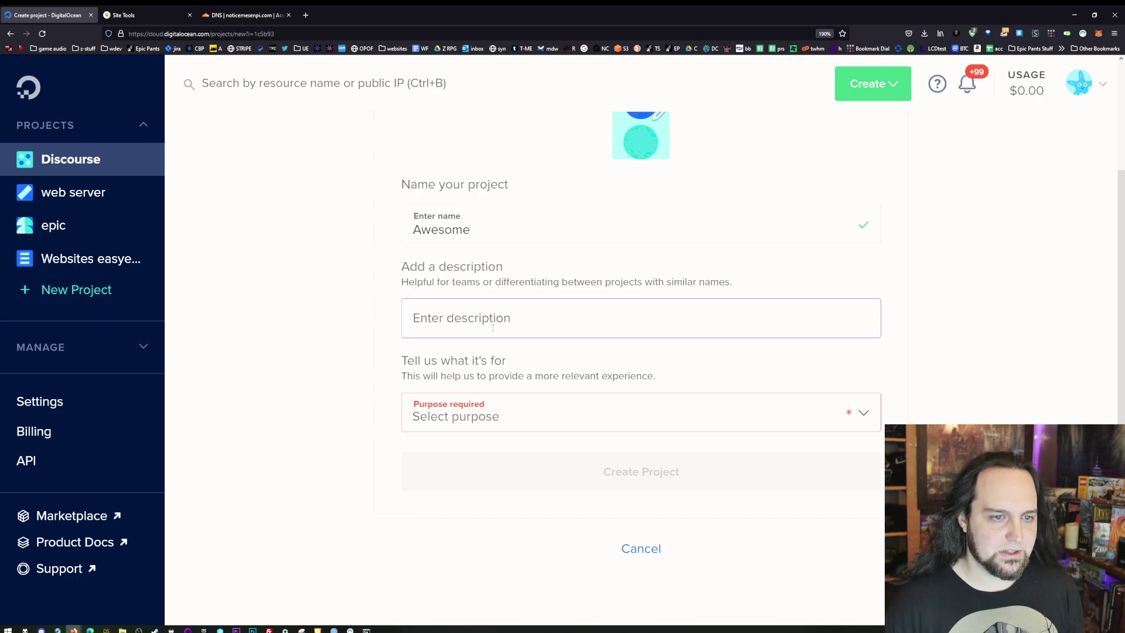
text(moving sites)
click(544, 406)
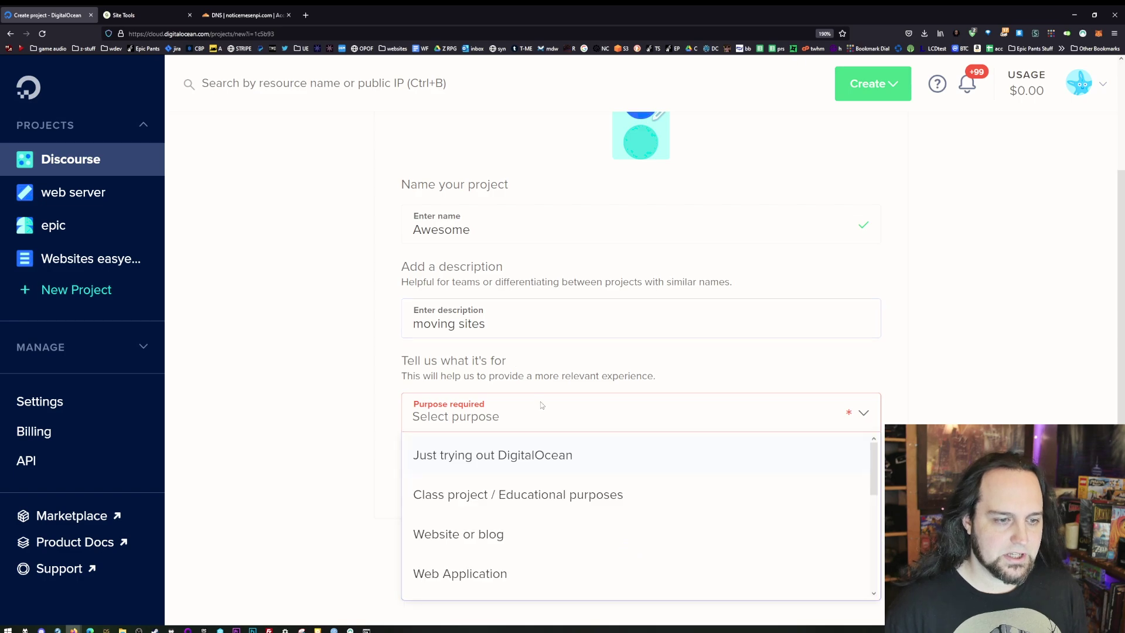
click(561, 528)
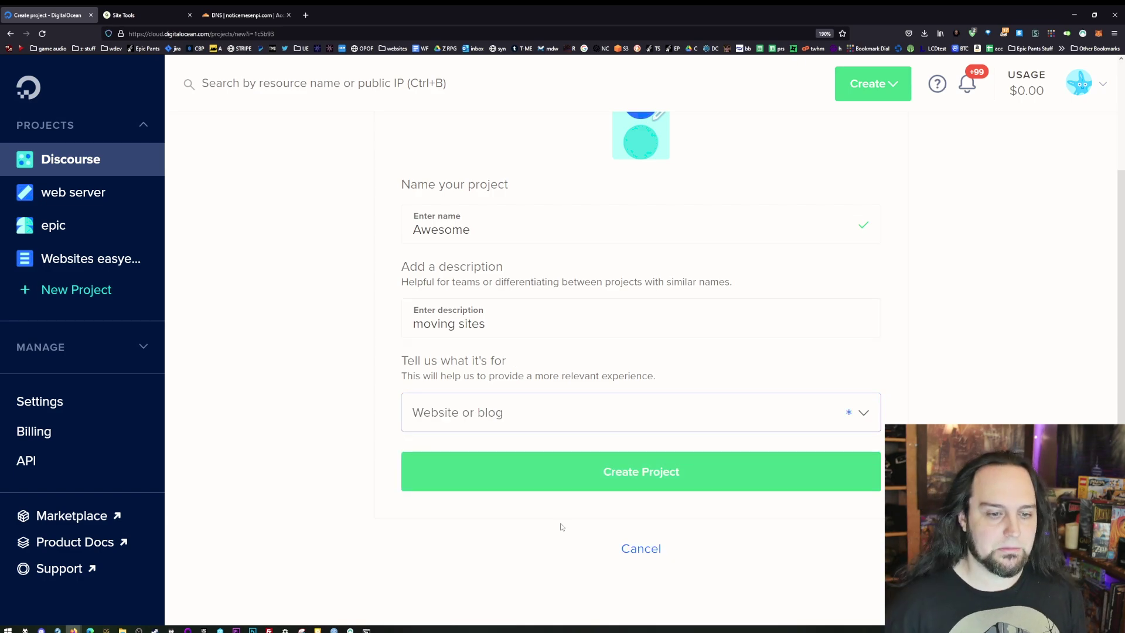
click(628, 464)
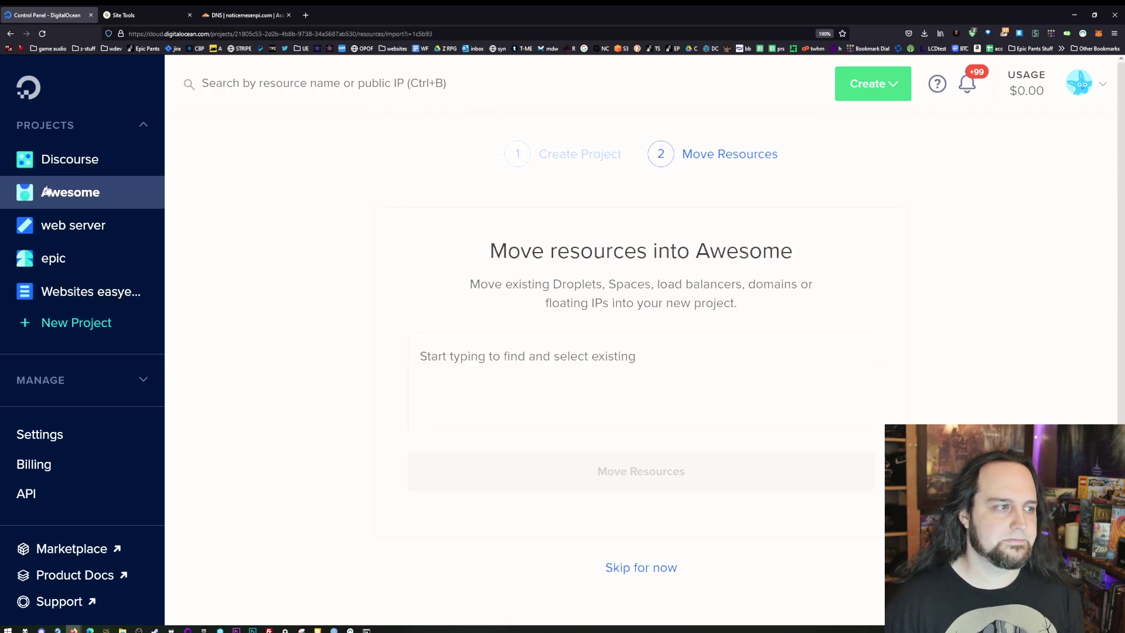
- Open the Awesome project and start a new droplet from its Get Started section
click(48, 193)
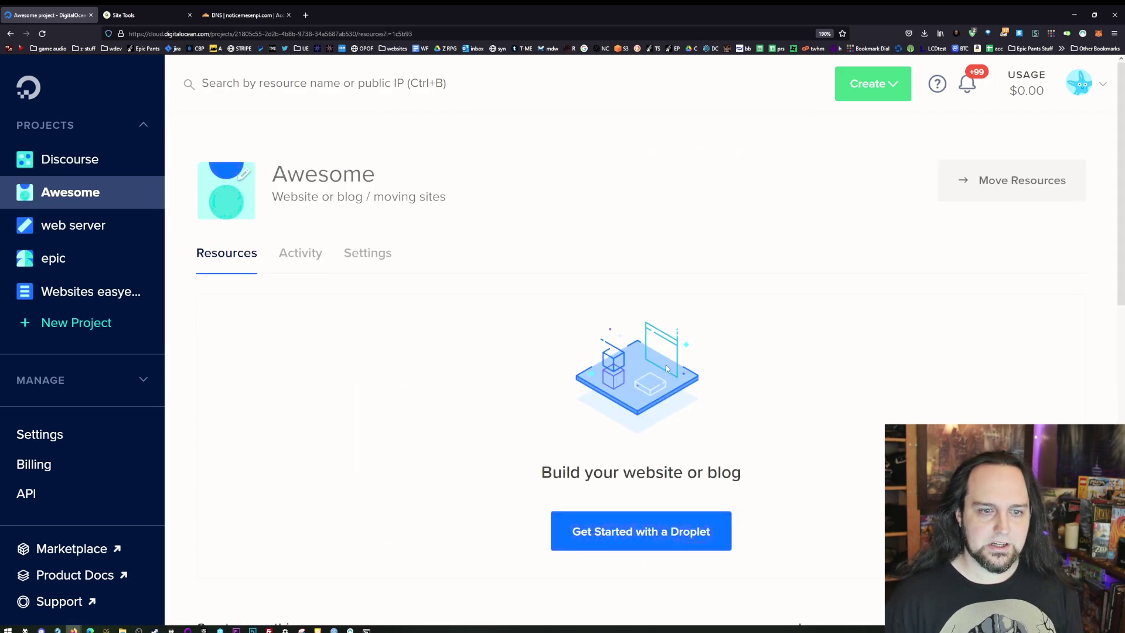
scroll(646, 442, down, 3)
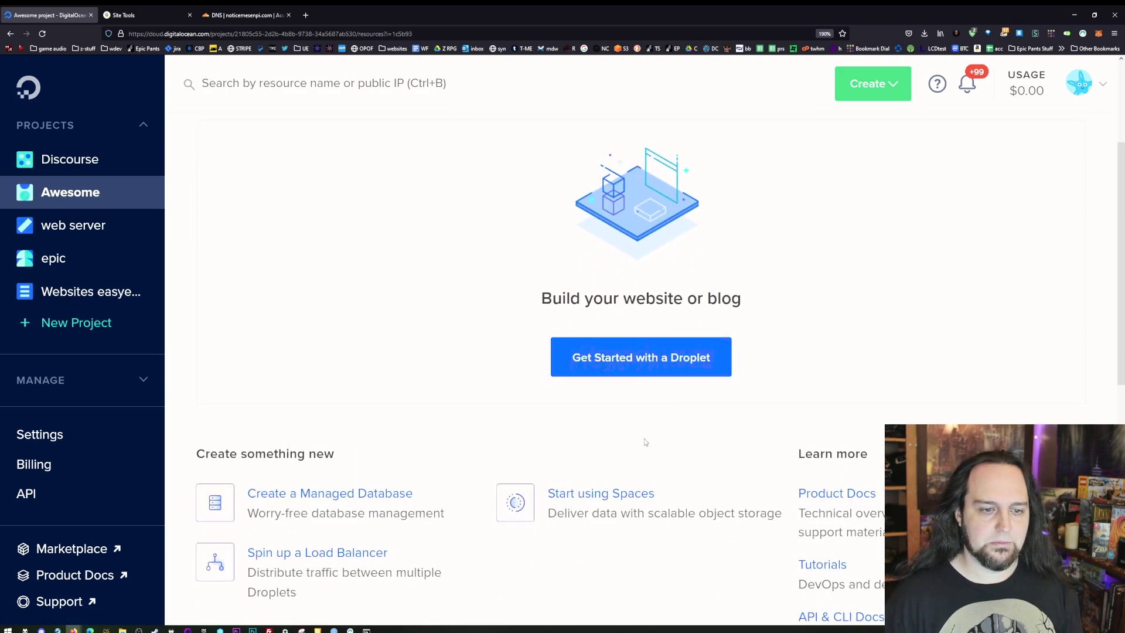
click(666, 375)
scroll(259, 293, down, 2)
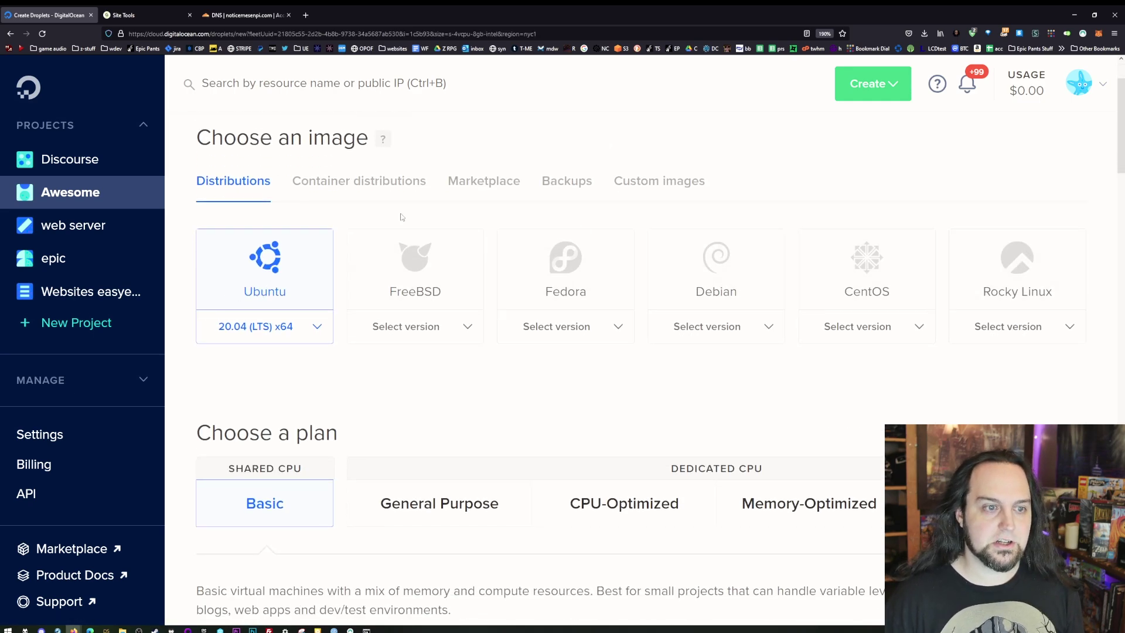
- Search Marketplace images for 'panel' and select CyberPanel 2.1.1 on Ubuntu as the droplet image
click(490, 197)
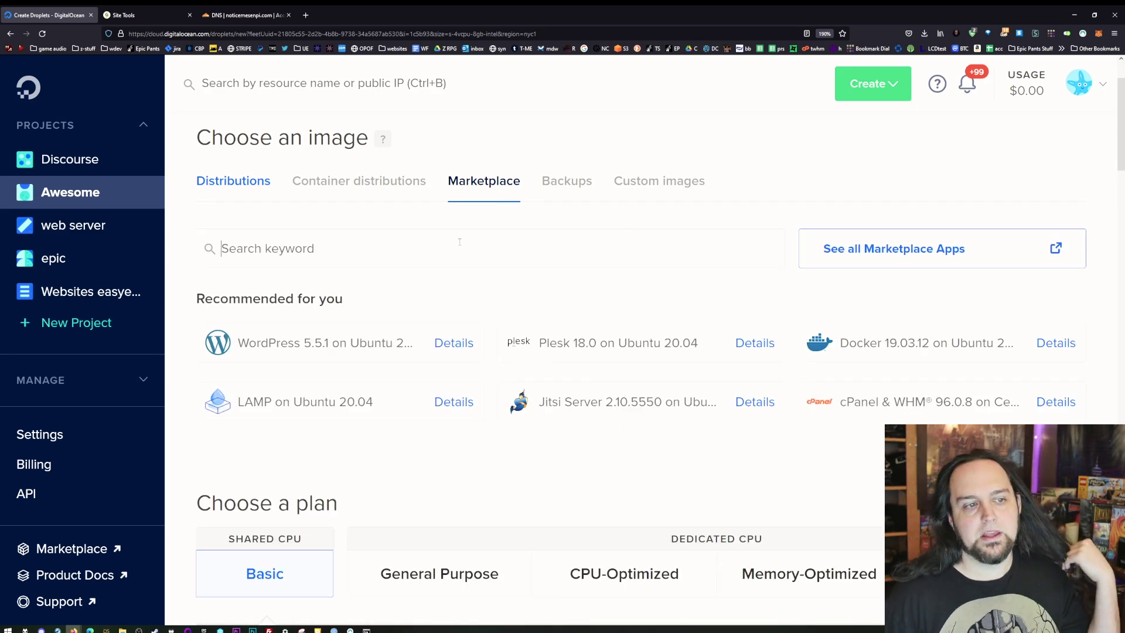
click(460, 242)
text(panel)
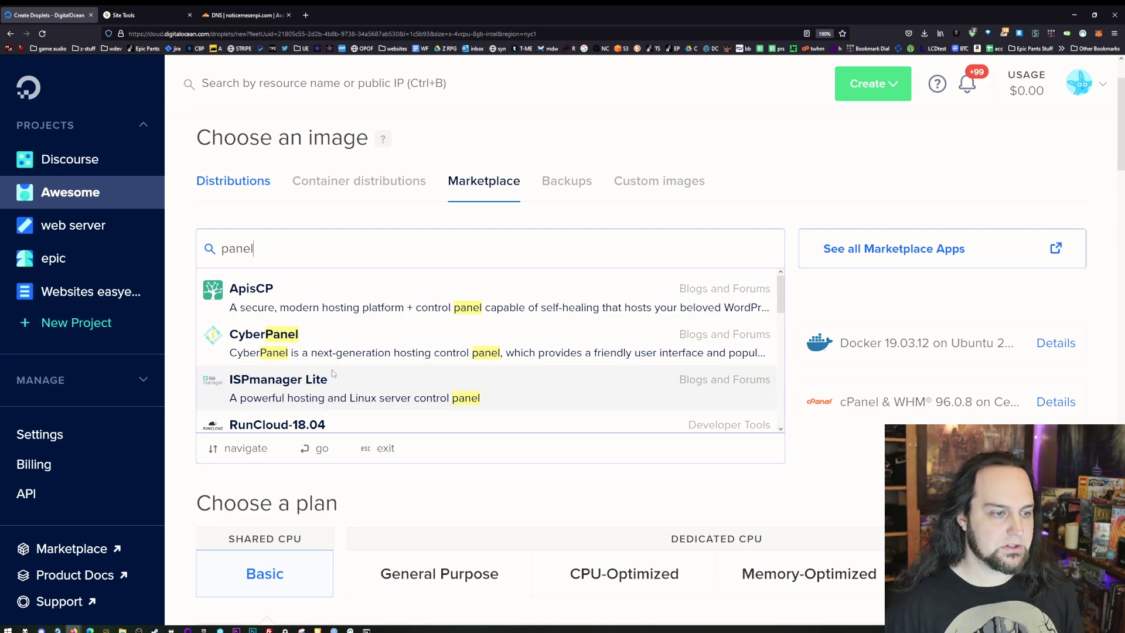
scroll(333, 377, down, 2)
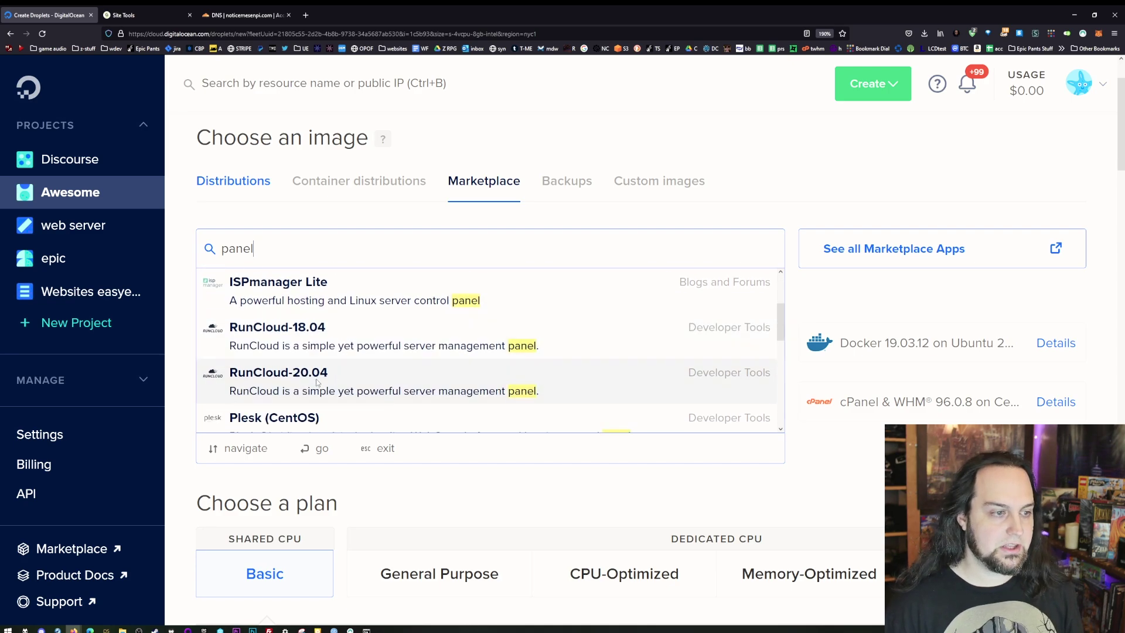
scroll(317, 381, up, 2)
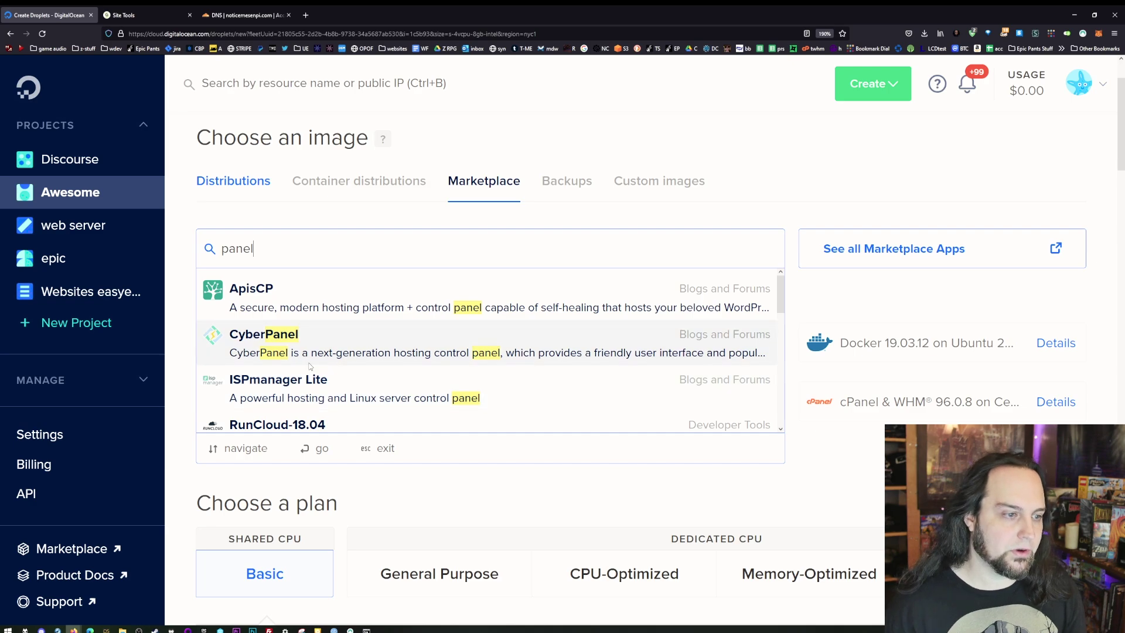
click(311, 365)
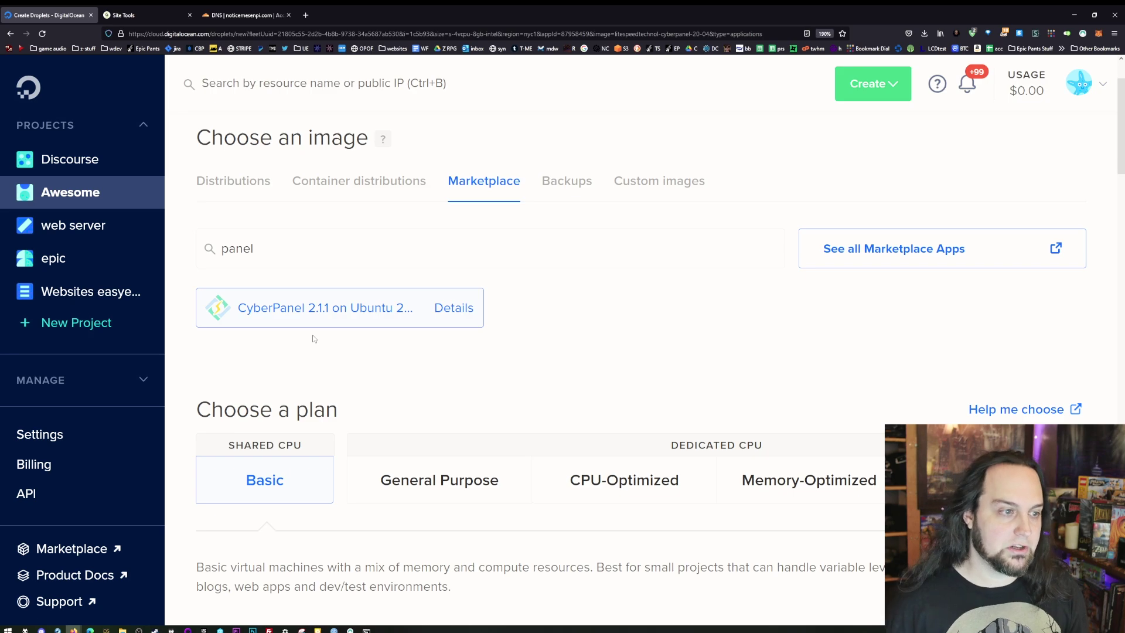
- Compare plans and choose the $6/mo Premium AMD plan with 1 GB RAM and 25 GB NVMe SSD
scroll(340, 340, down, 7)
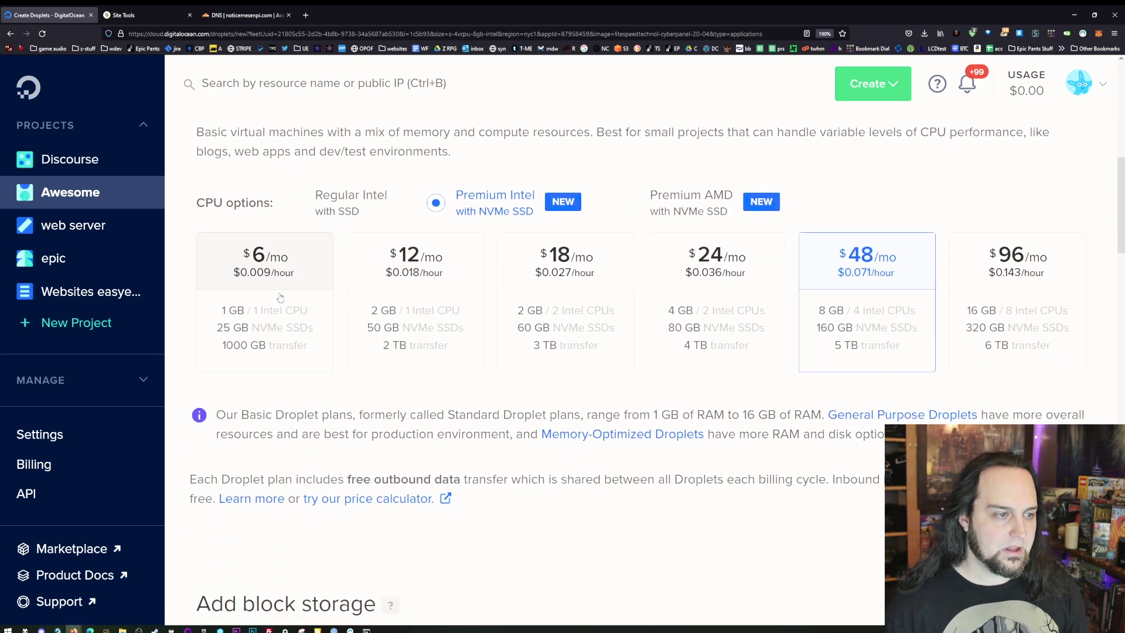
click(285, 293)
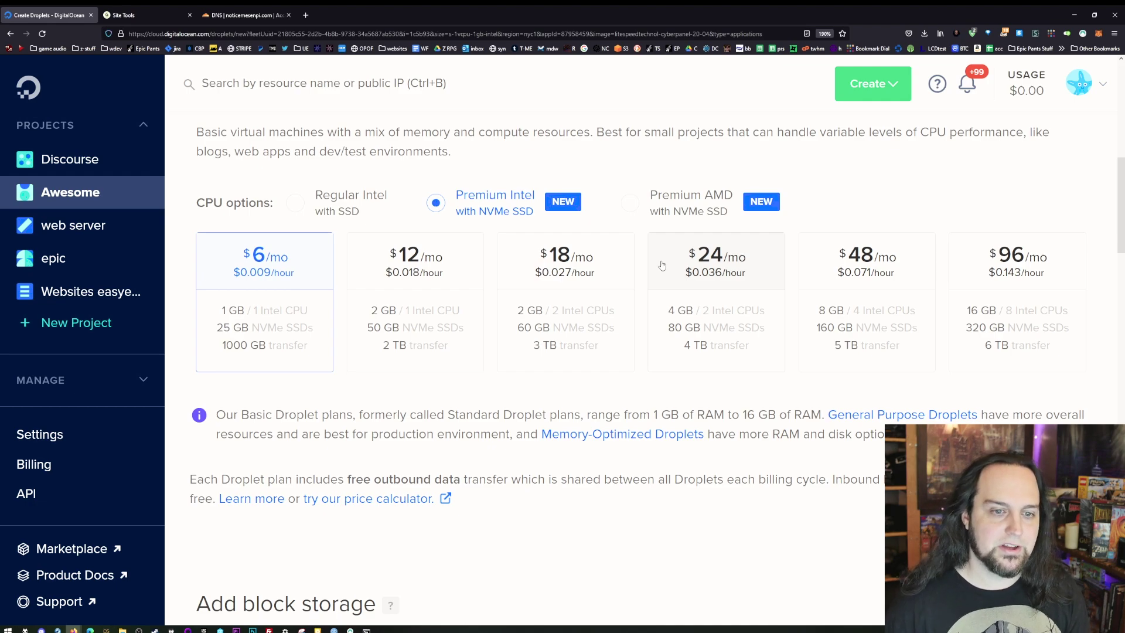
click(662, 265)
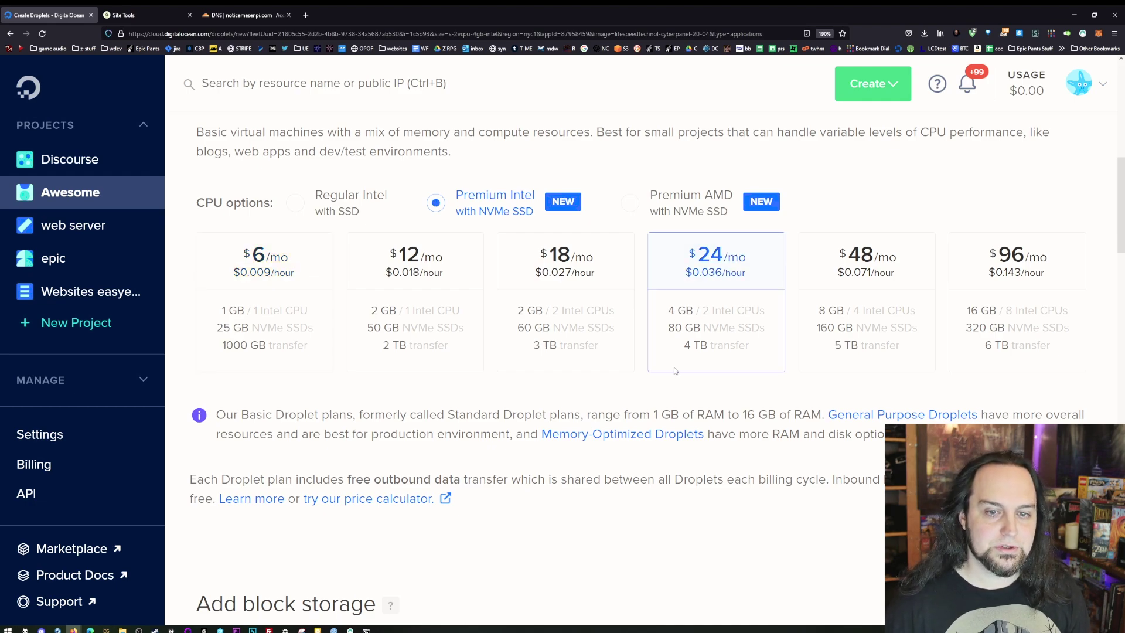
click(678, 198)
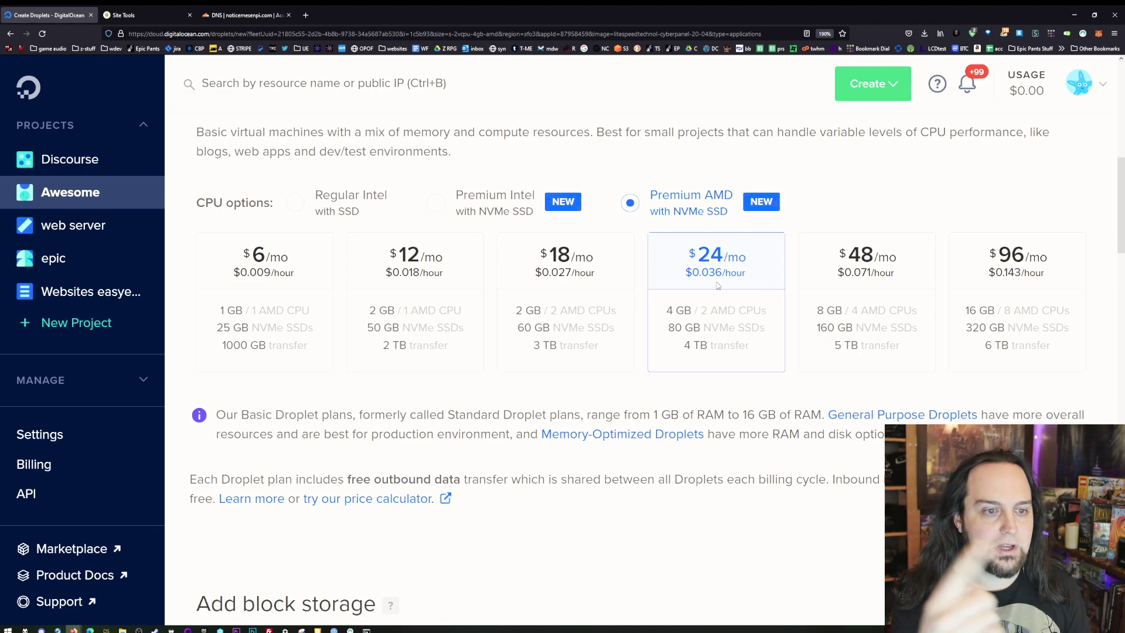
click(235, 296)
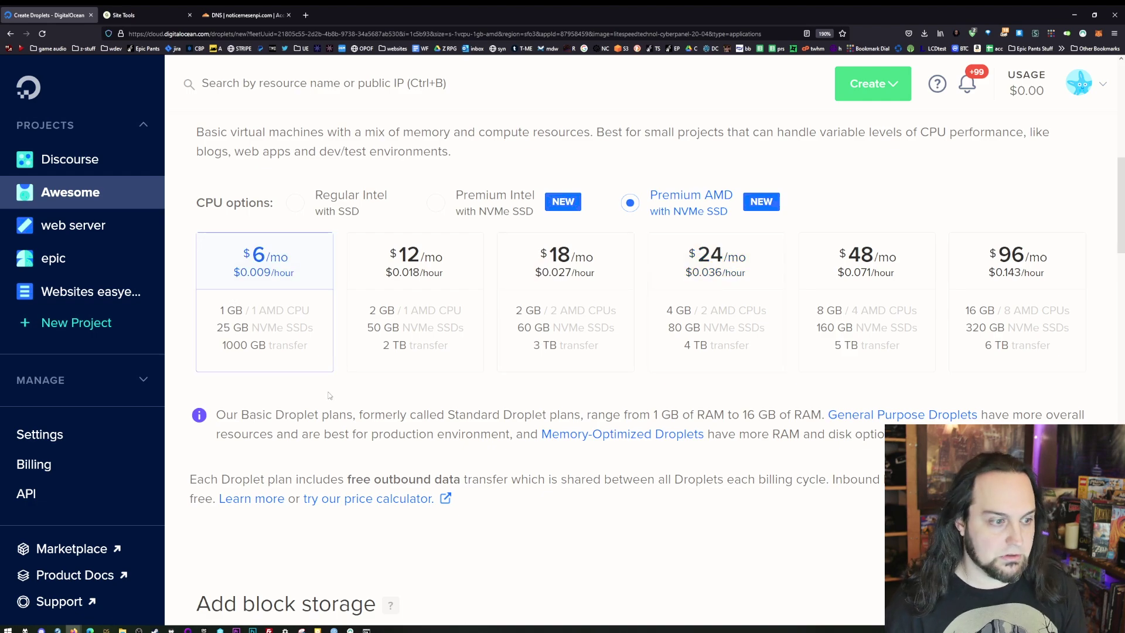
scroll(356, 389, down, 4)
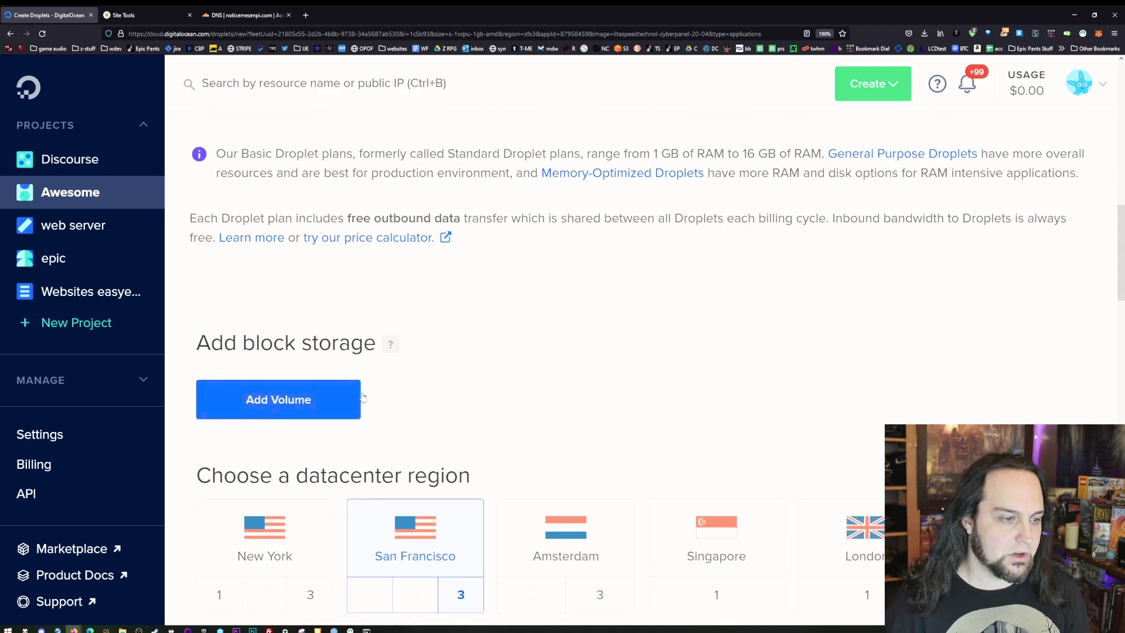
scroll(357, 389, down, 4)
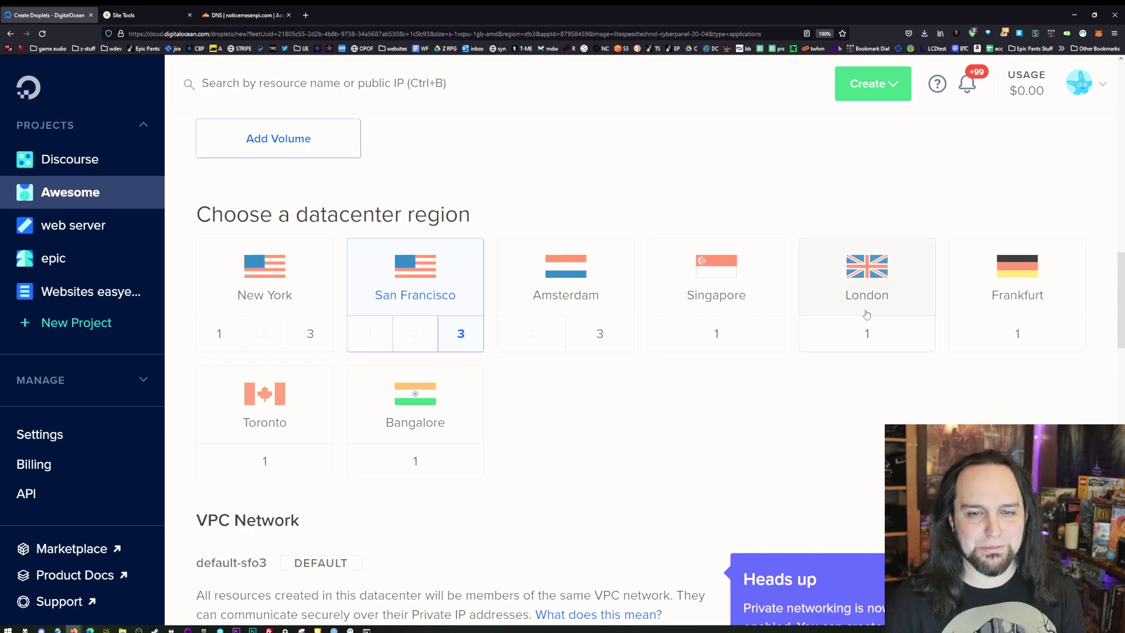
- Choose password authentication and paste in a root password meeting all listed requirements
scroll(867, 314, down, 3)
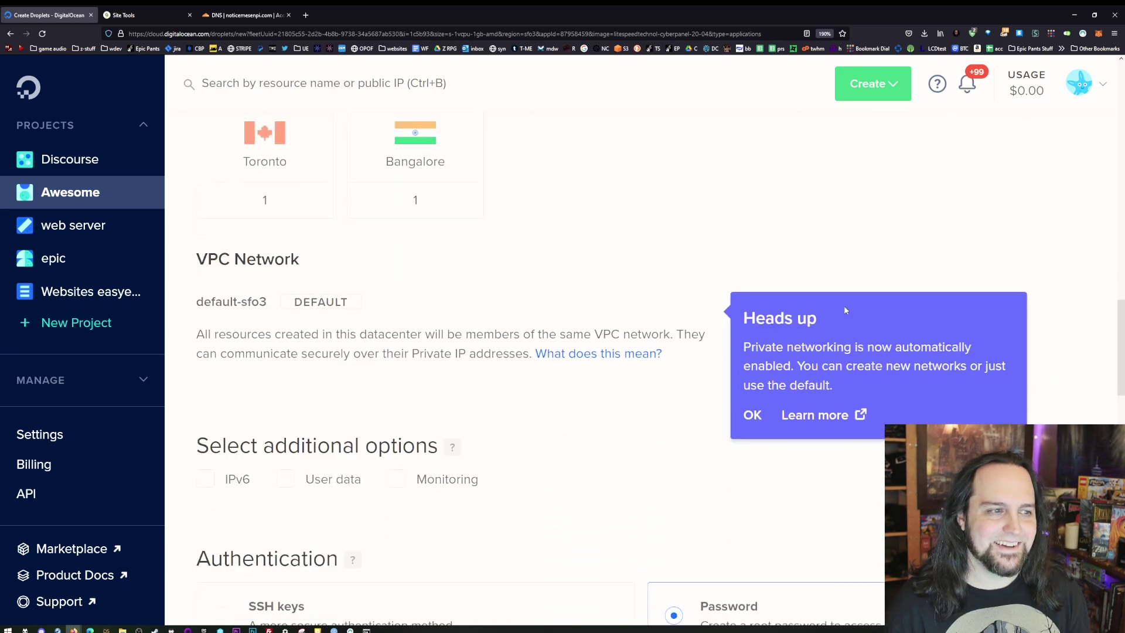
scroll(686, 354, down, 3)
click(674, 354)
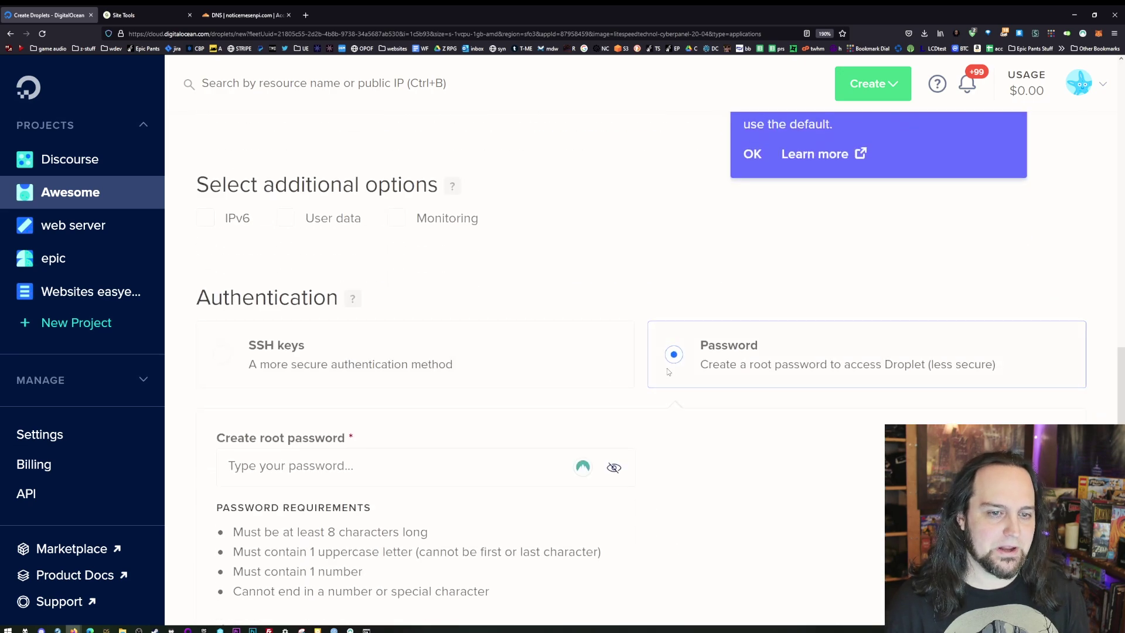
scroll(758, 306, down, 1)
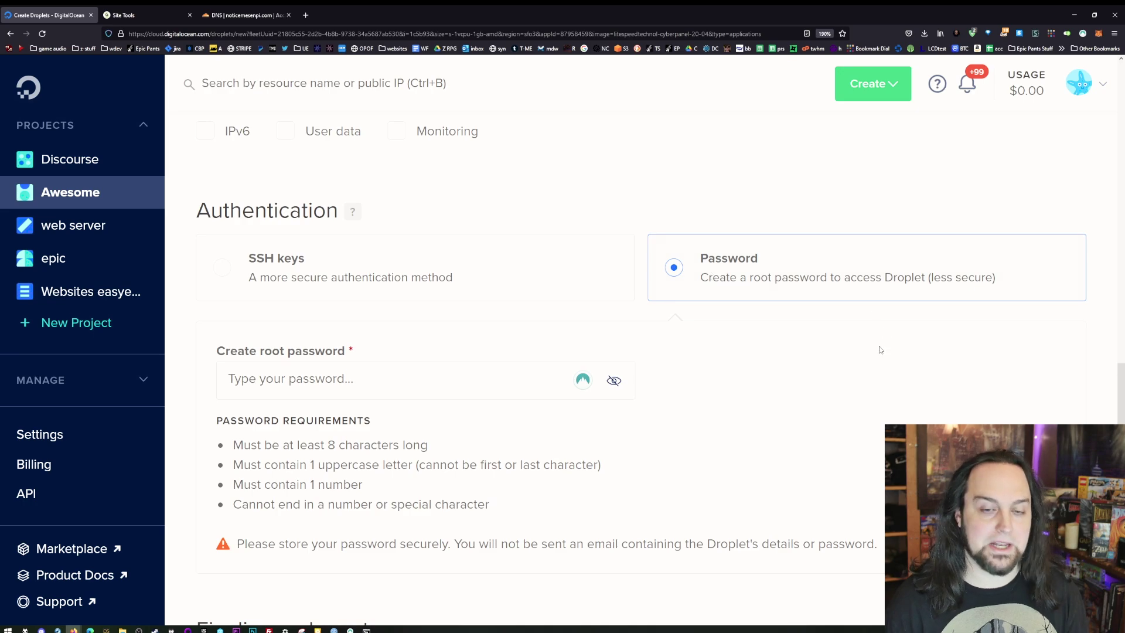
scroll(456, 366, down, 1)
click(537, 306)
key(ctrl+v)
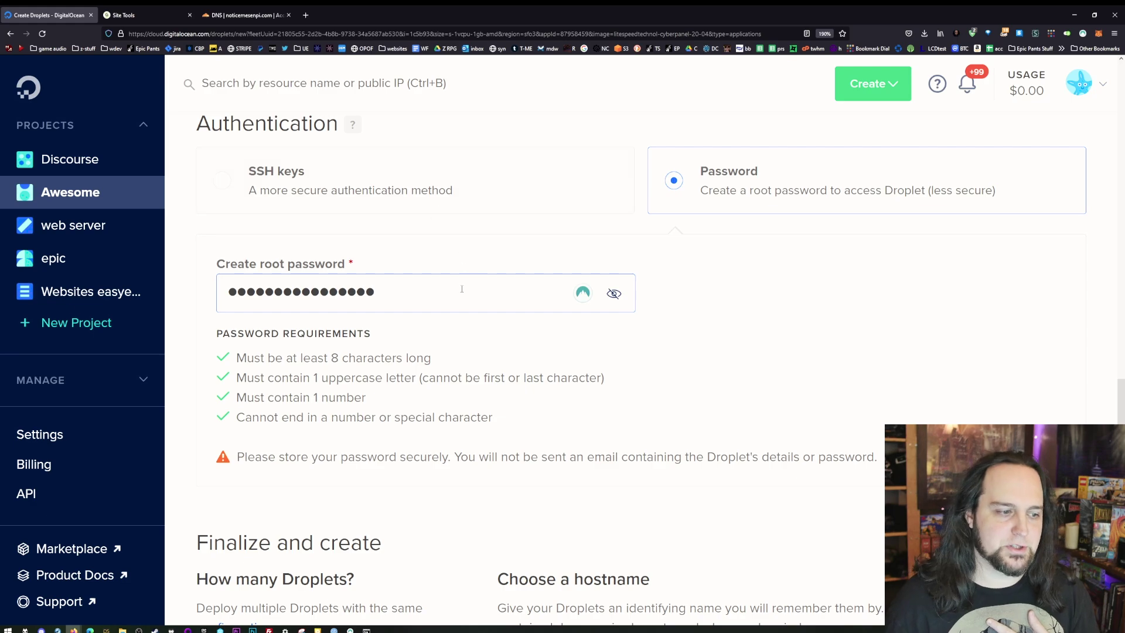
scroll(461, 289, down, 8)
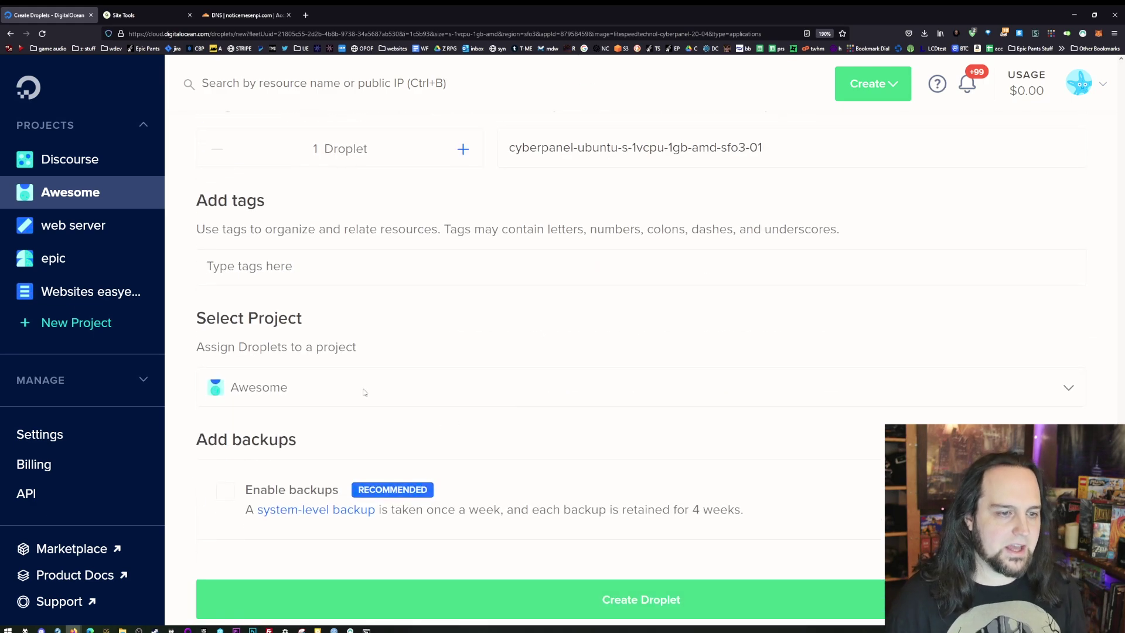
scroll(308, 478, down, 3)
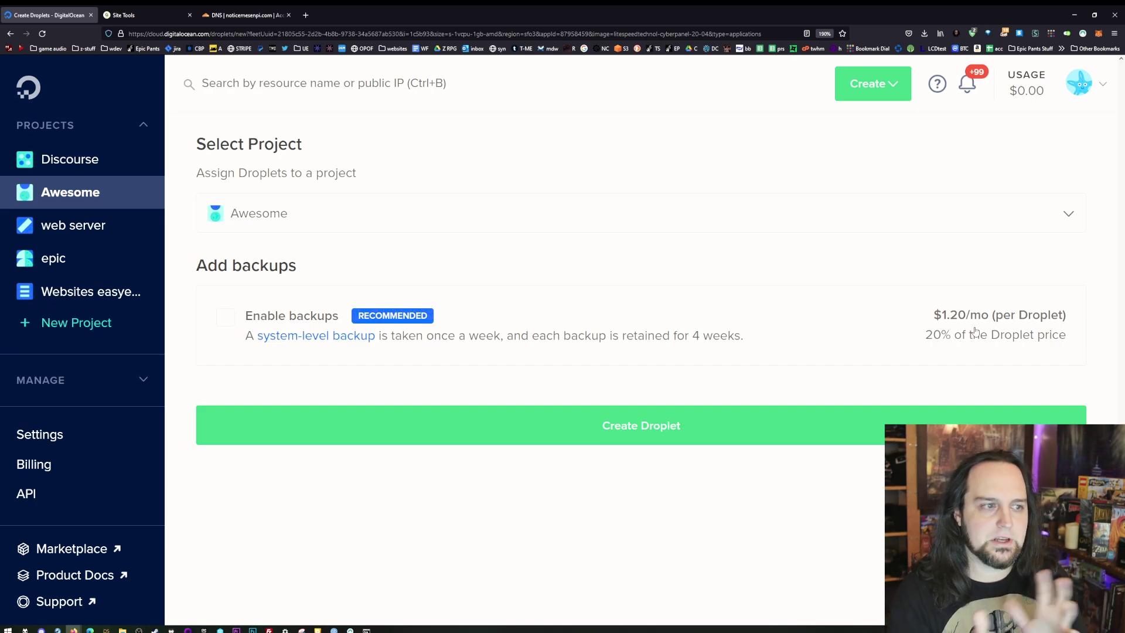
- Review the completed droplet form zoomed out and create the CyberPanel droplet in the Awesome project
scroll(301, 302, up, 10)
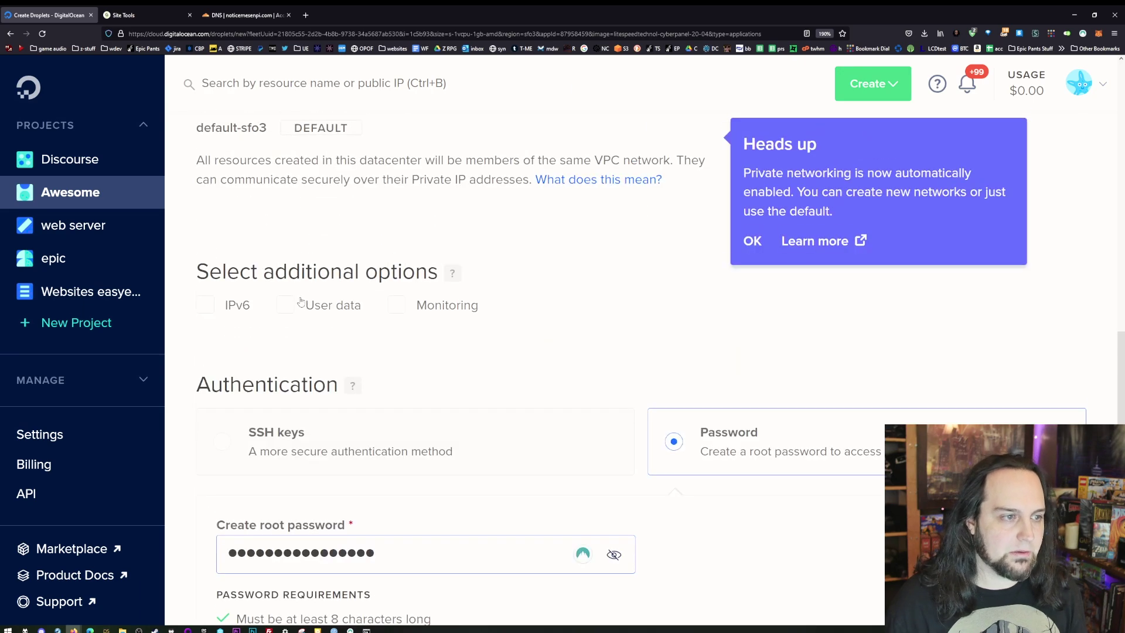
scroll(300, 302, up, 8)
key(ctrl+minus)
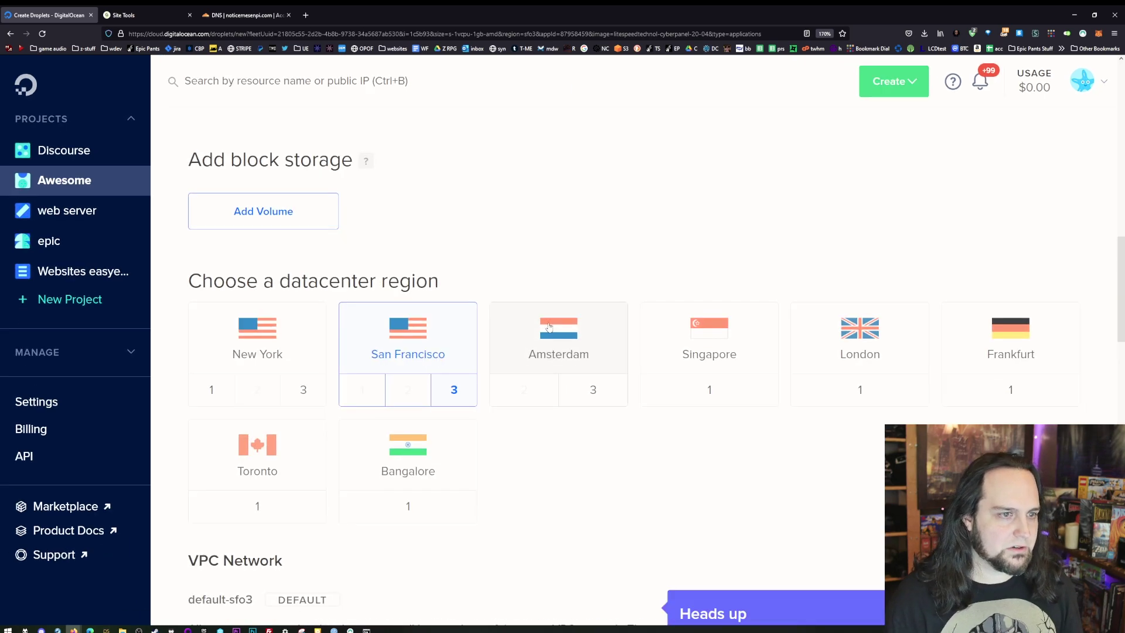
key(ctrl+minus)
key(ctrl+minus)
scroll(593, 434, up, 5)
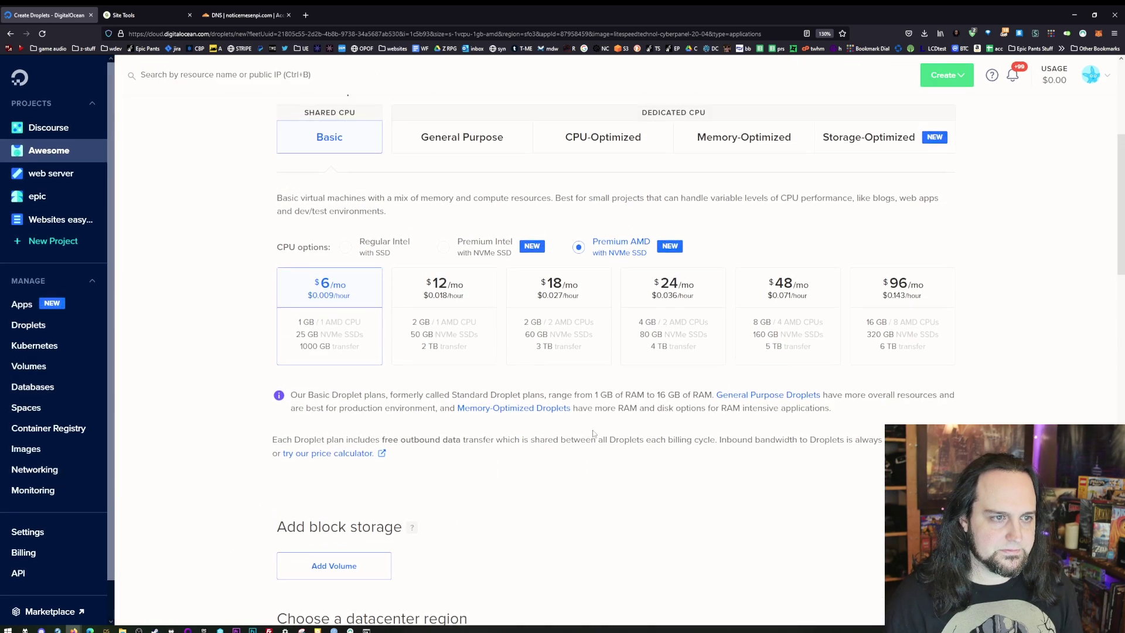
scroll(593, 433, up, 1)
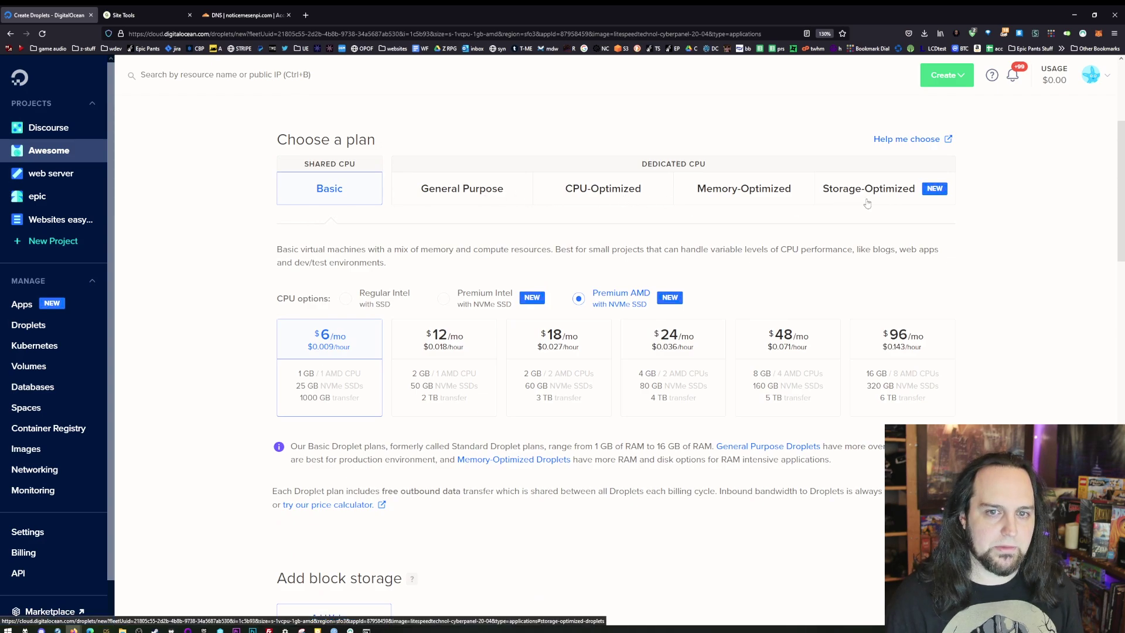
scroll(482, 339, down, 15)
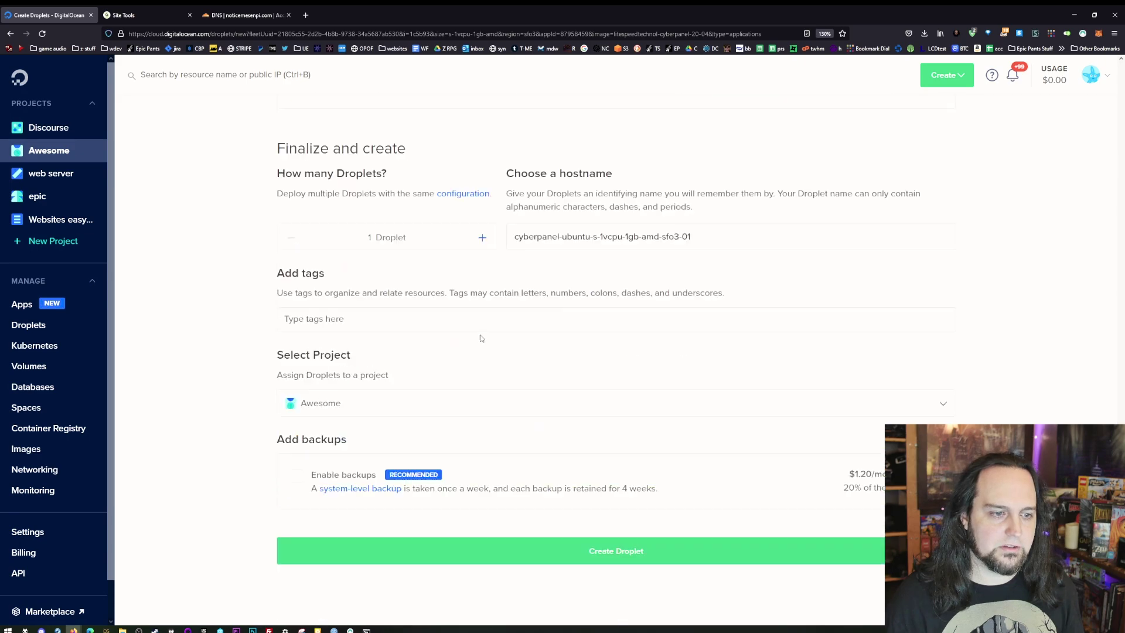
scroll(482, 338, down, 2)
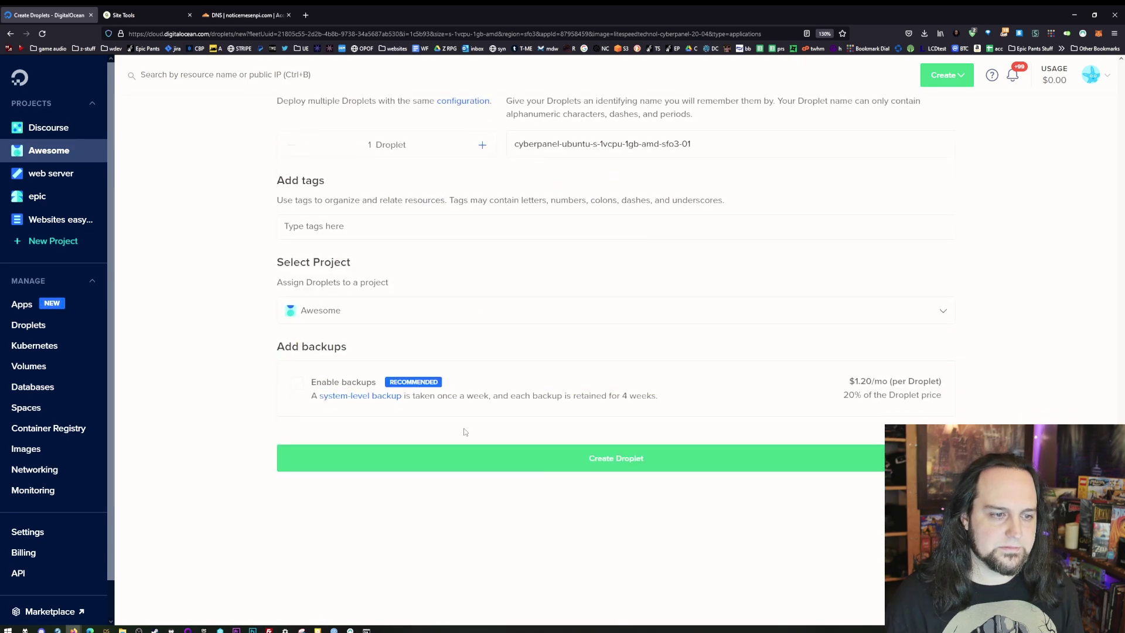
click(648, 463)
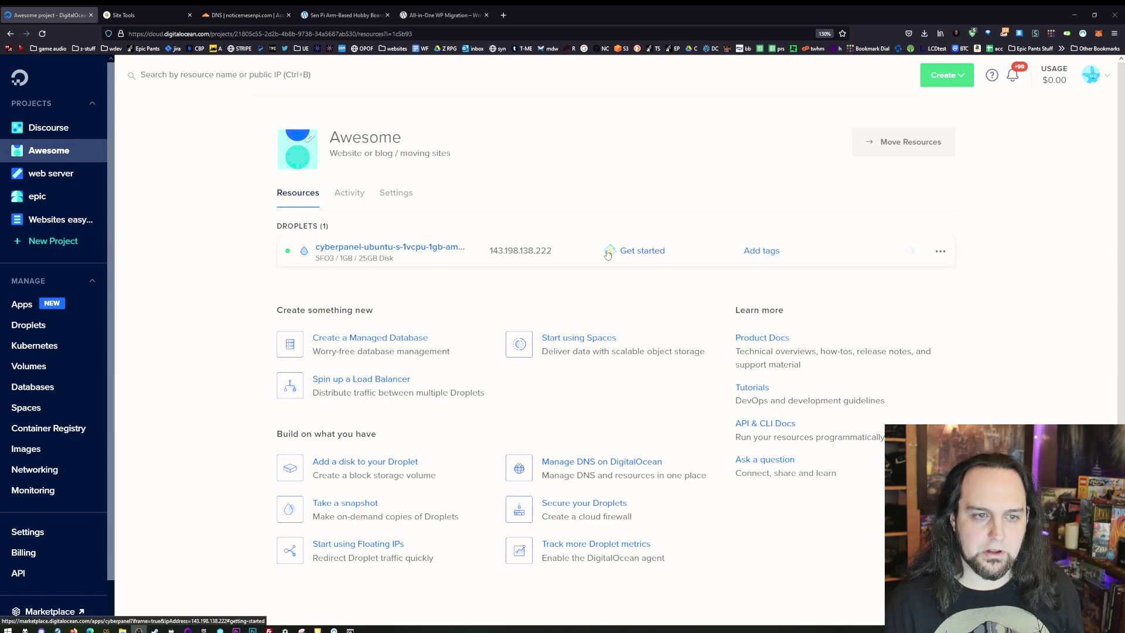
- Open the CyberPanel Quick Start guide and scroll to 'Logging In to CyberPanel'
click(638, 251)
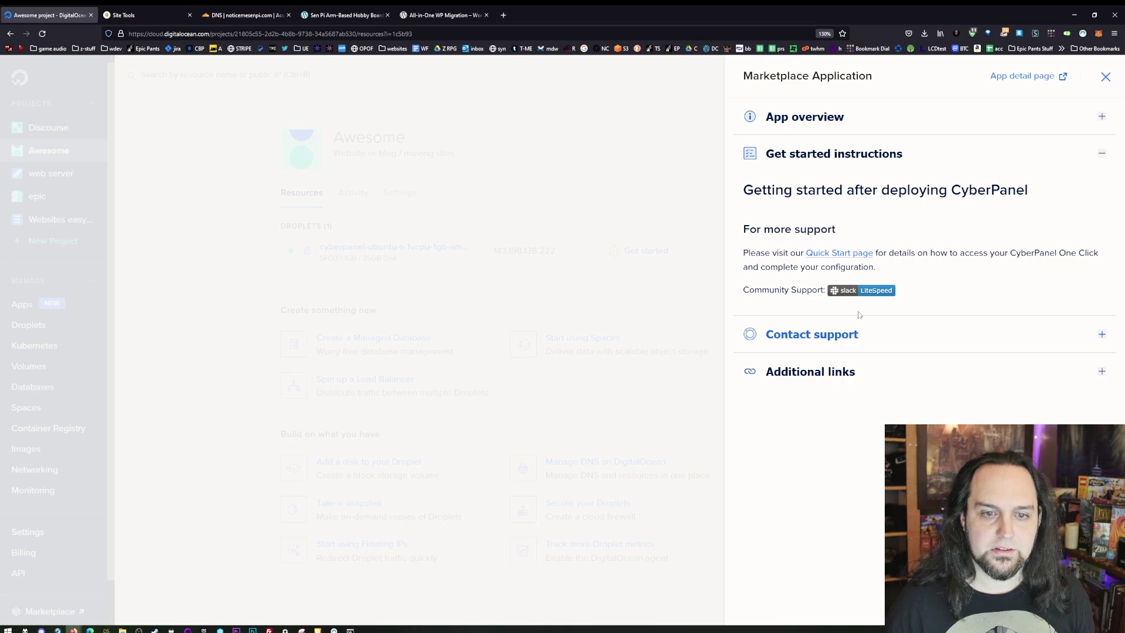
click(842, 254)
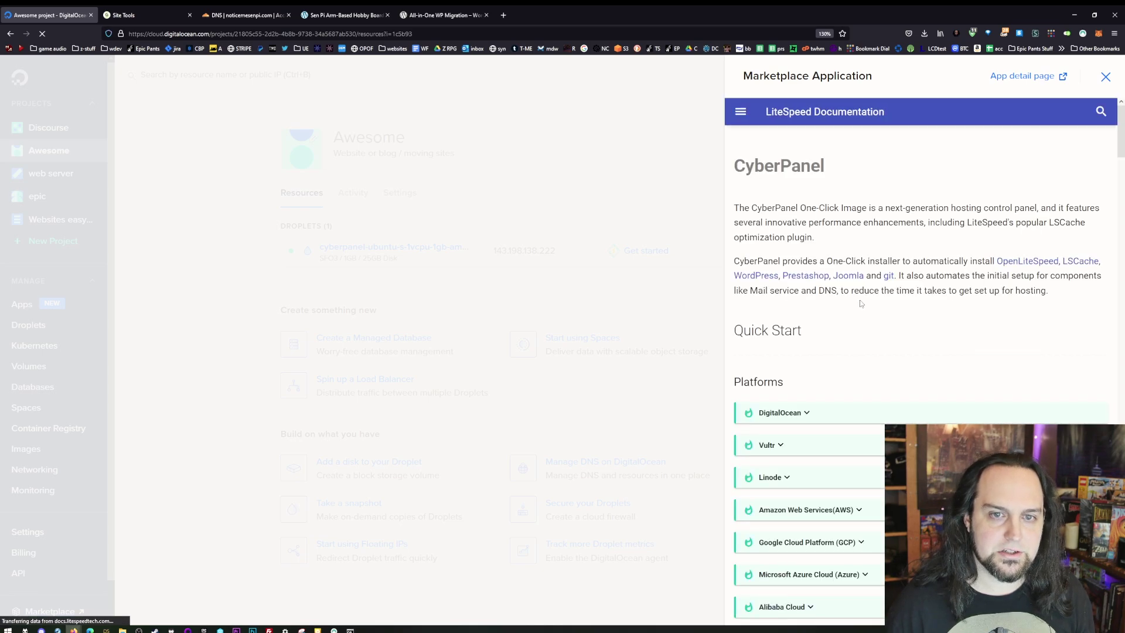
scroll(828, 386, down, 2)
scroll(827, 385, down, 1)
scroll(813, 445, down, 4)
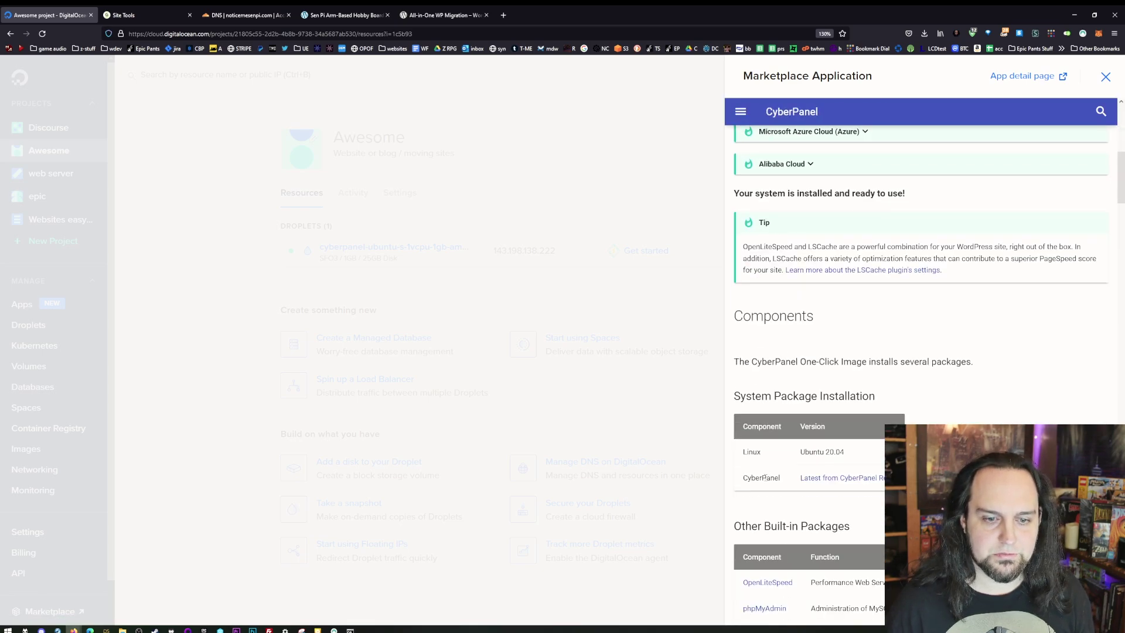
scroll(813, 446, down, 8)
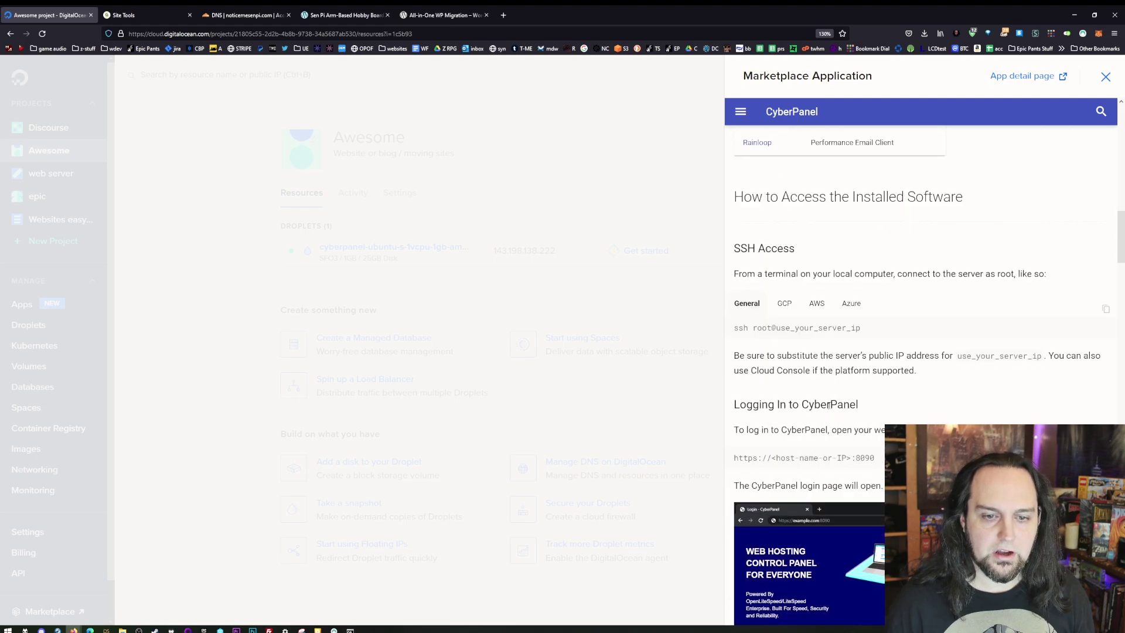
scroll(840, 368, down, 3)
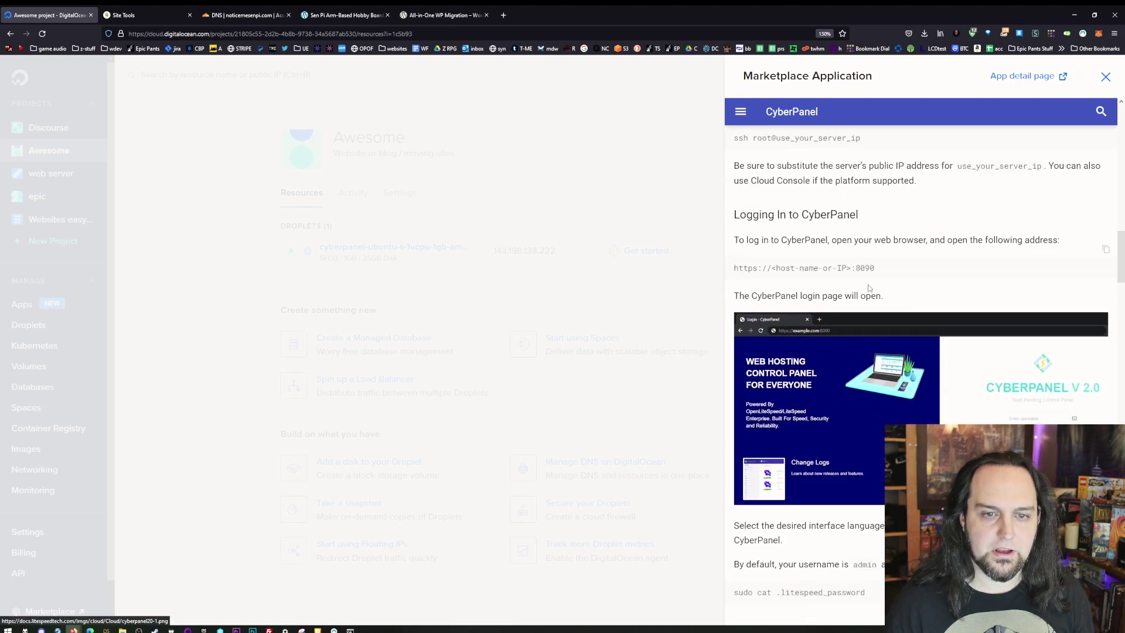
scroll(890, 271, up, 1)
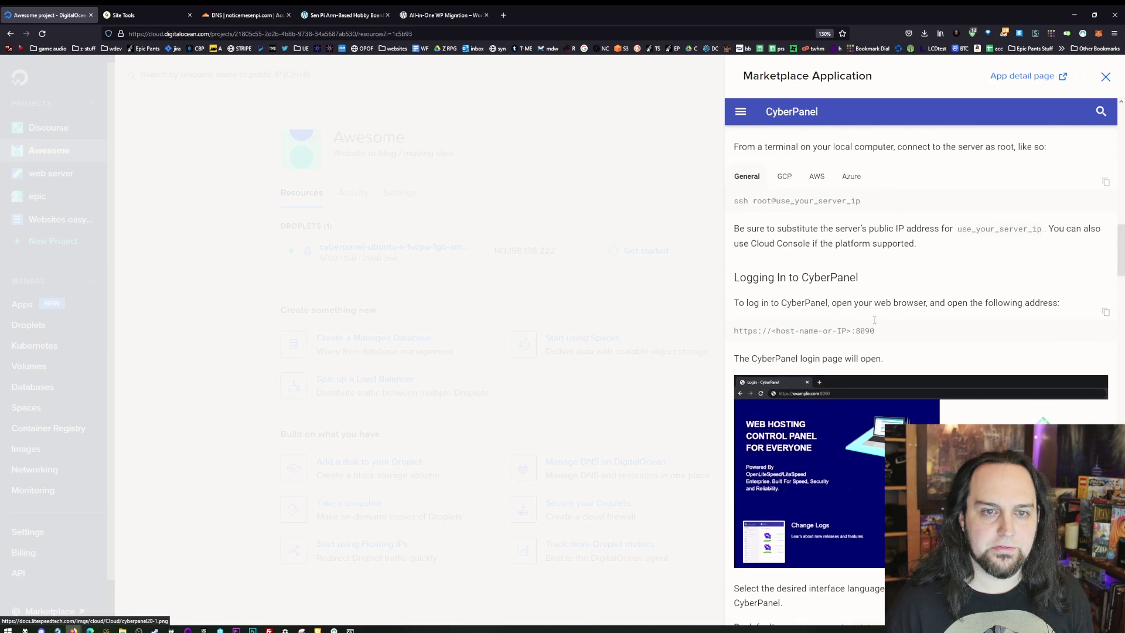
scroll(863, 425, down, 4)
- Select the admin-password command and bring the connecting droplet web console into view
drag(881, 404, 732, 406)
key(ctrl+c)
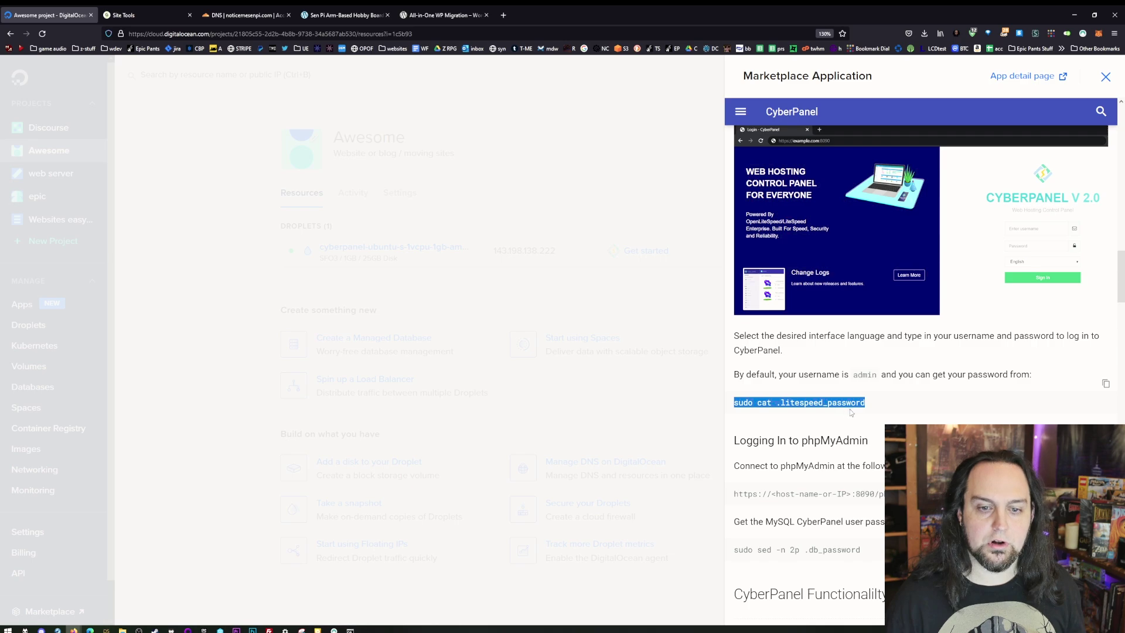
scroll(877, 414, up, 2)
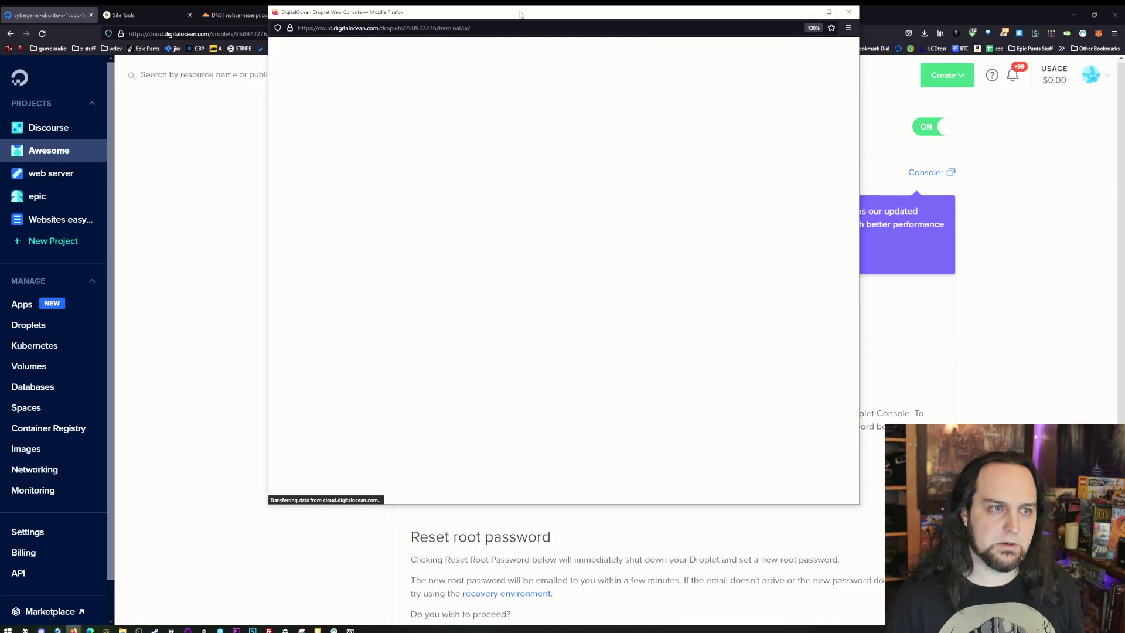
drag(521, 26, 546, 78)
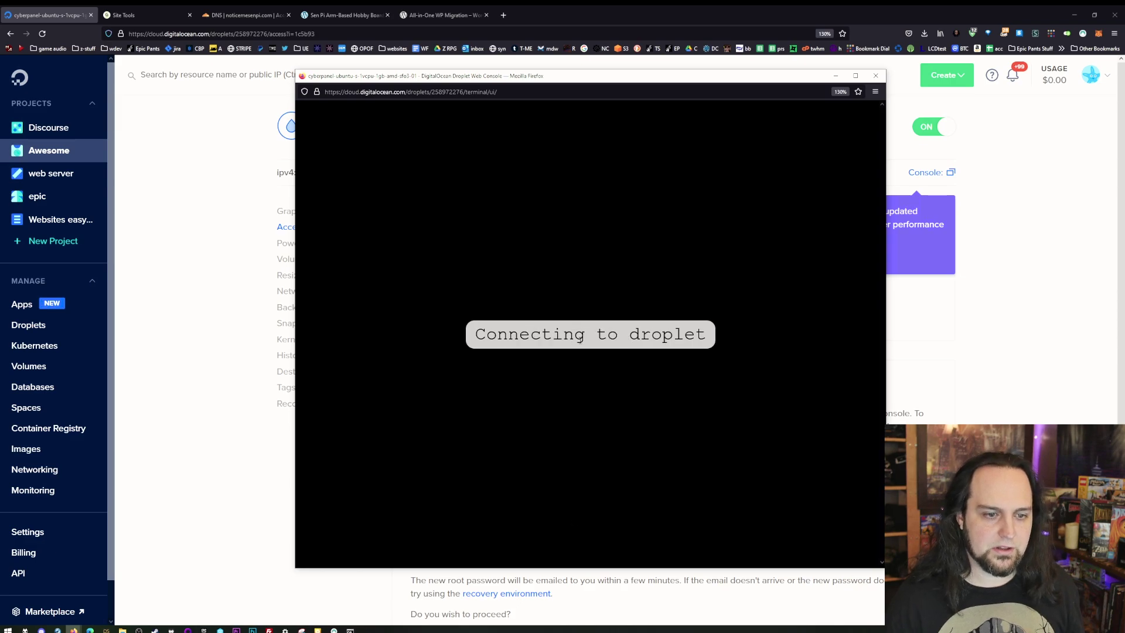
- Confirm the system update with y, then run 'sudo cat .litespeed_password' and select the printed password
text(y)
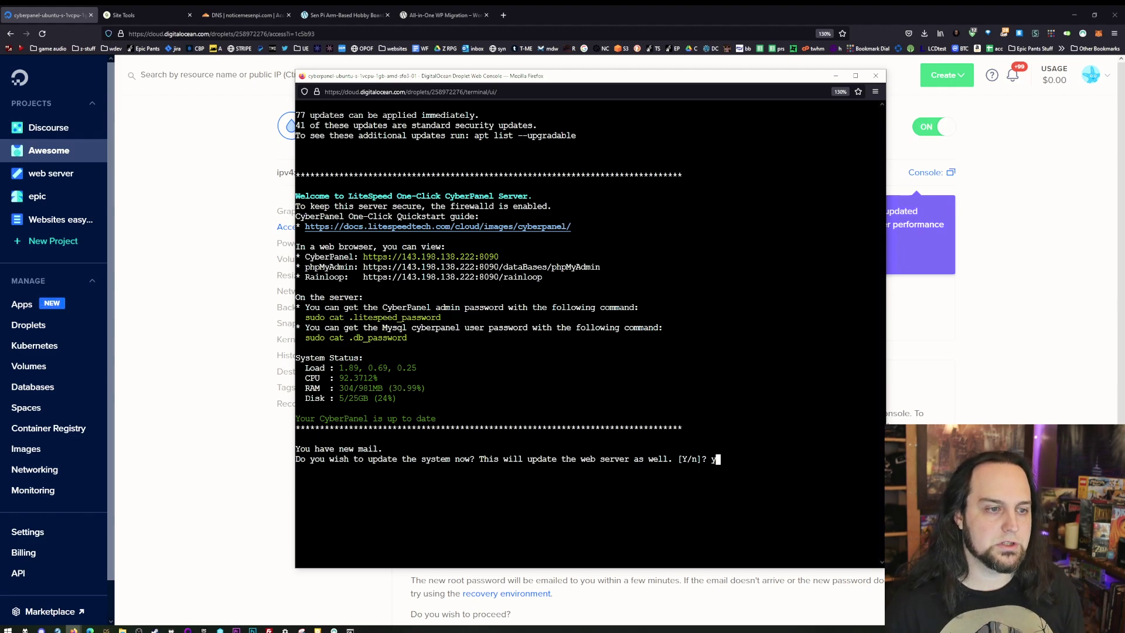
key(Return)
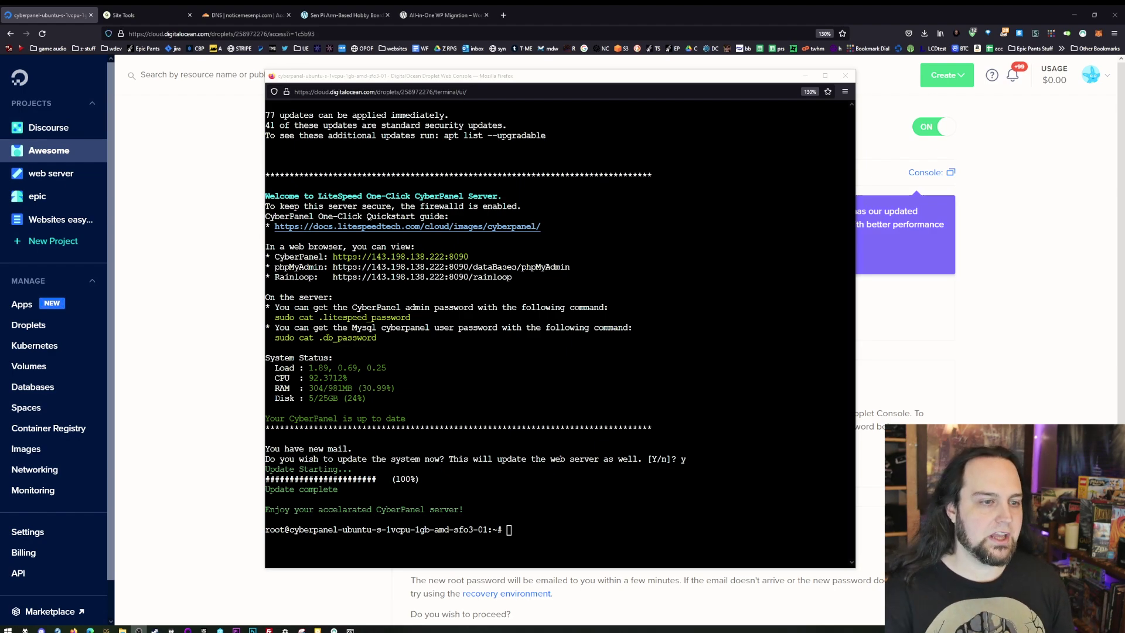
key(alt+Tab)
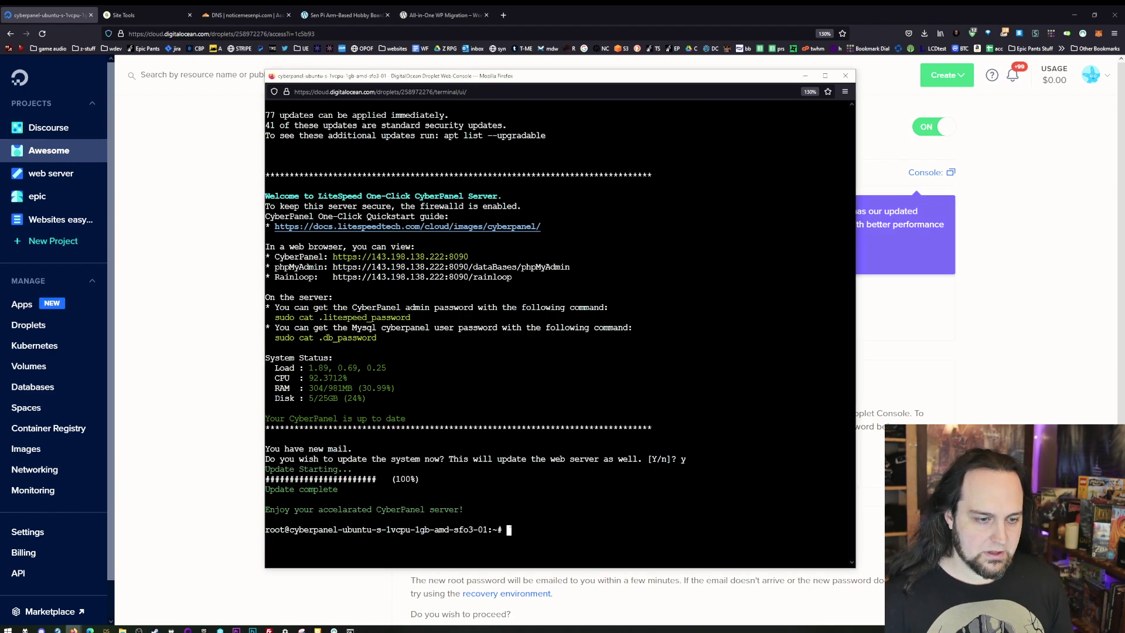
key(ctrl+v)
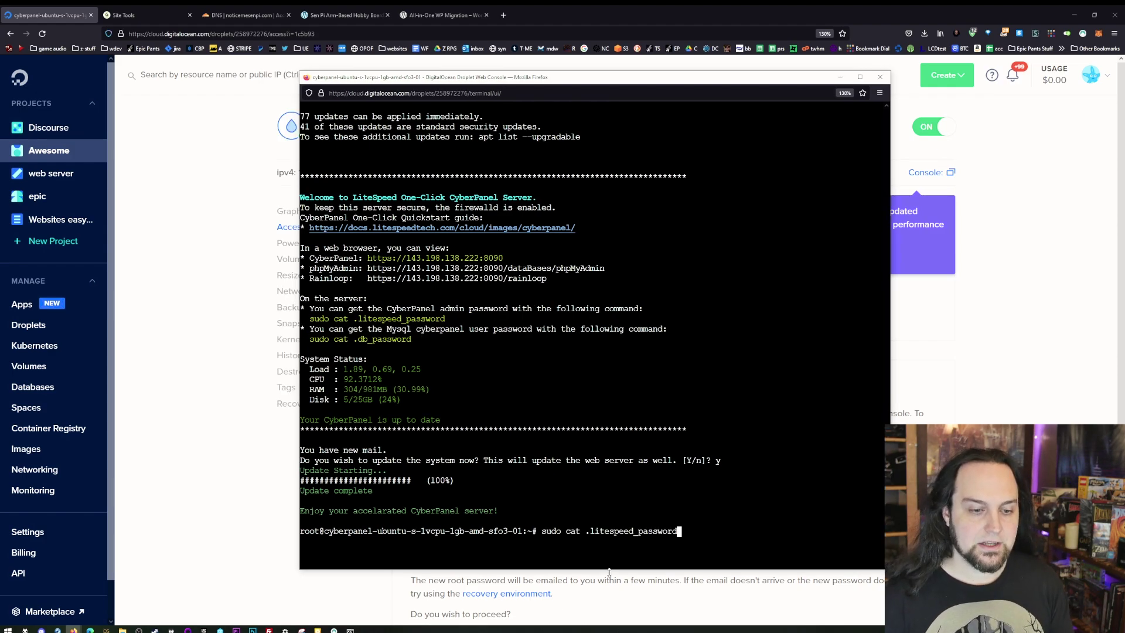
key(Return)
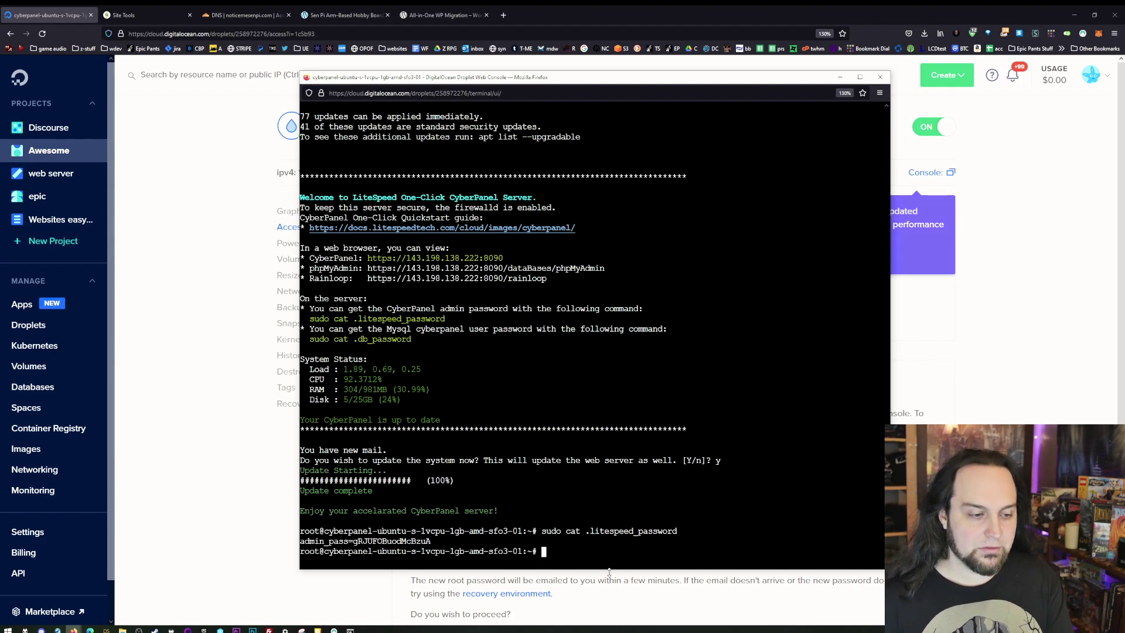
drag(434, 541, 354, 541)
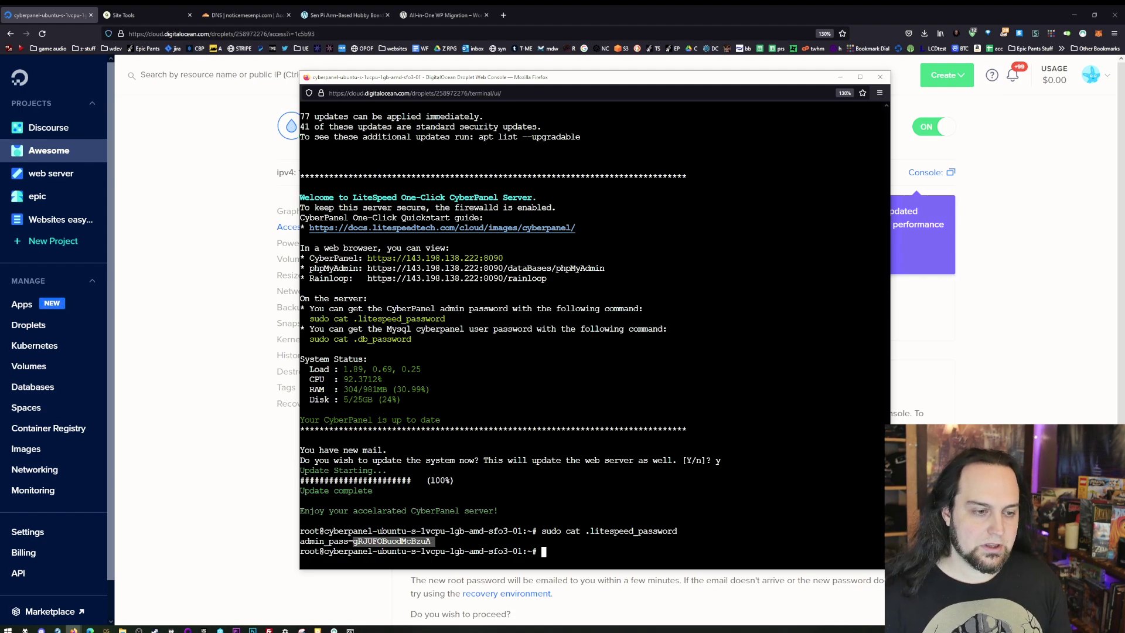
- Minimize the console and paste the droplet IP 143.198.138.222 into the browser address bar
click(840, 78)
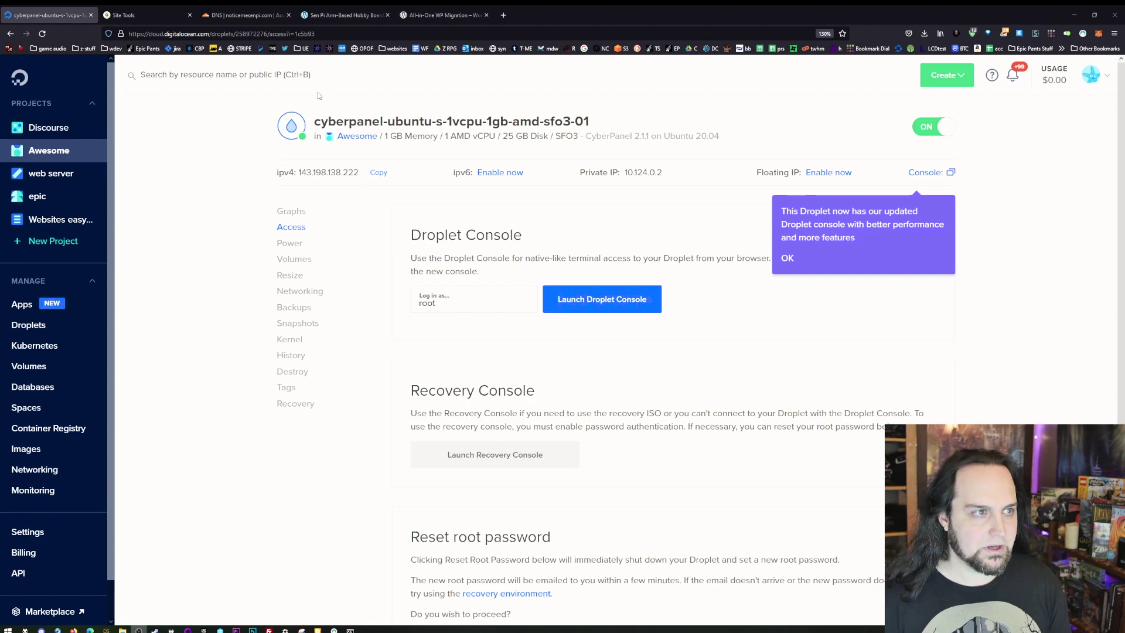
click(343, 36)
text(143.198.138.222)
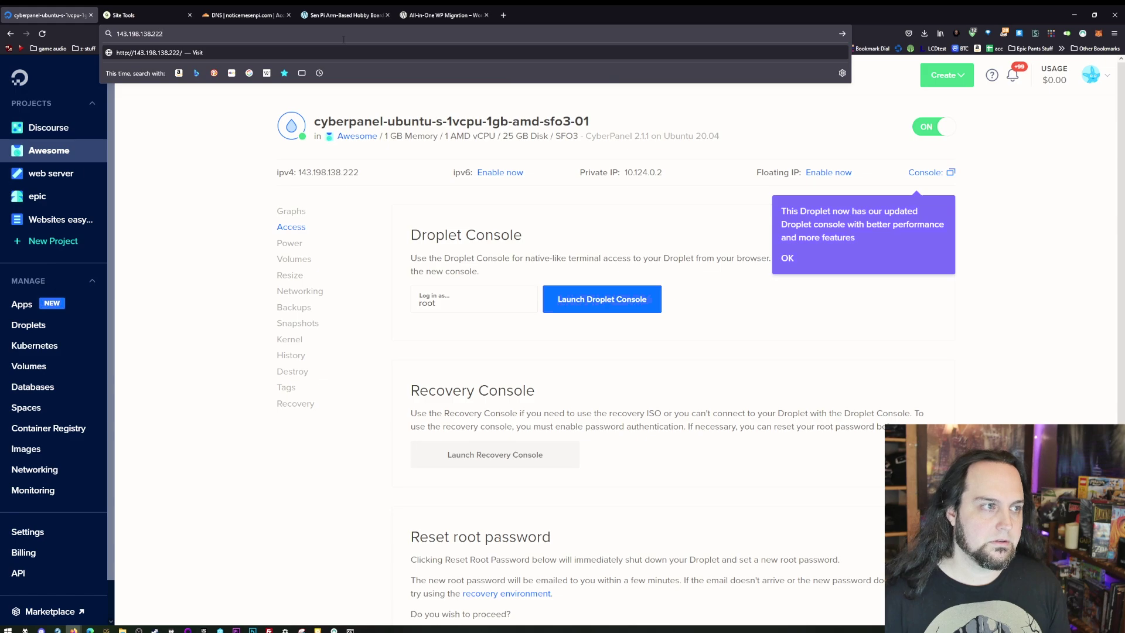
- Load 143.198.138.222:8090 and accept the self-signed certificate risk to reach CyberPanel's login
text(:)
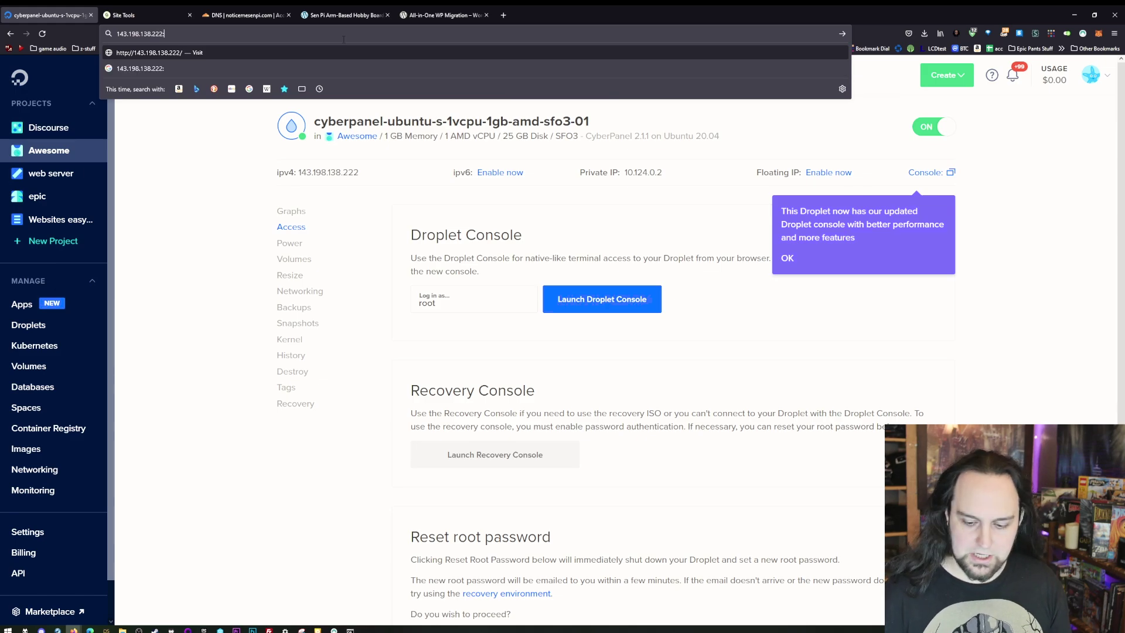
text(8090)
key(Return)
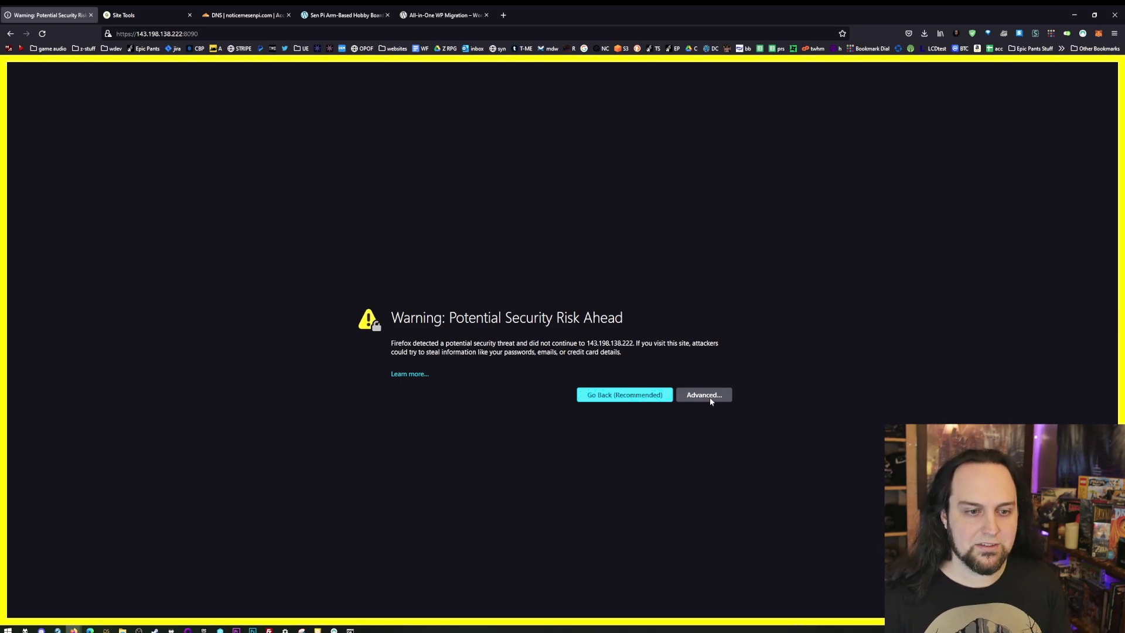
click(711, 401)
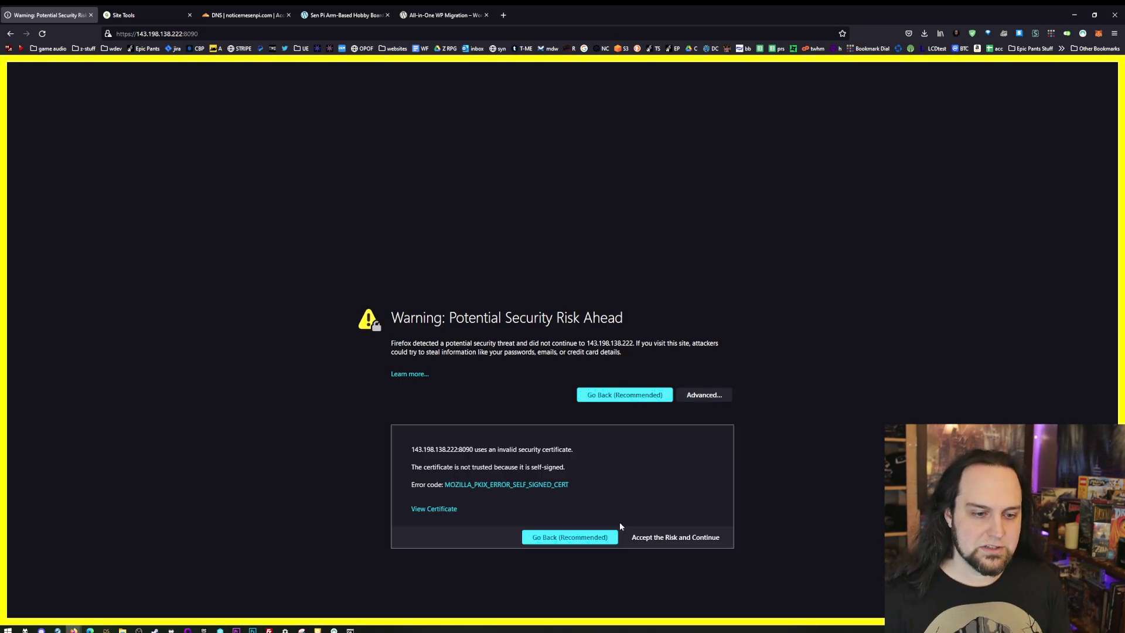
click(667, 539)
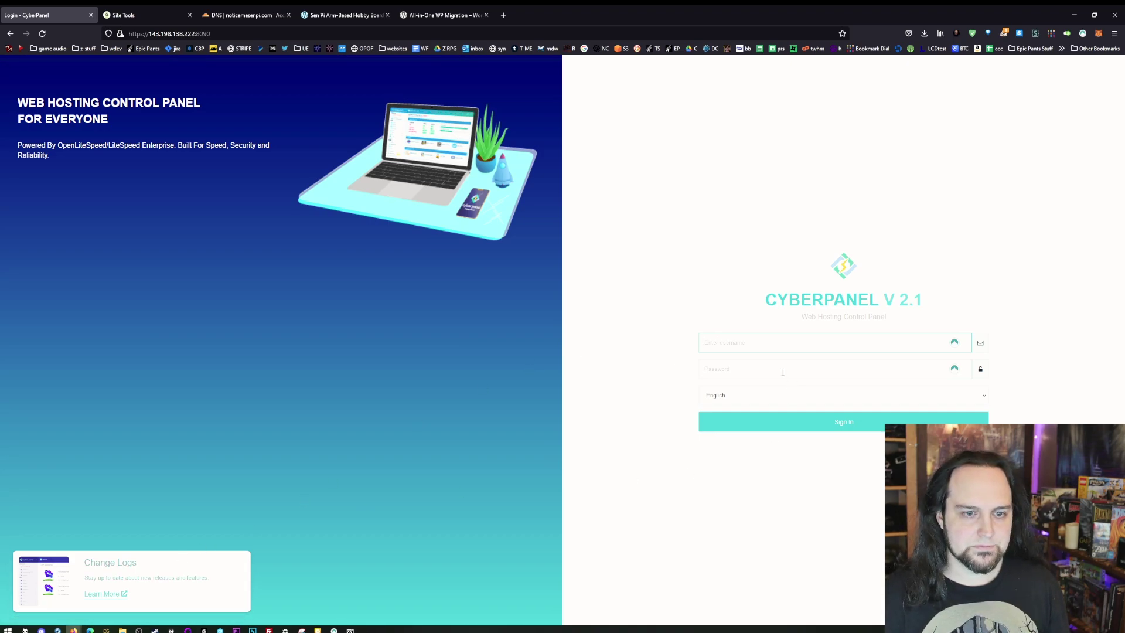
- Sign in to CyberPanel as Admin using the copied admin password
click(753, 343)
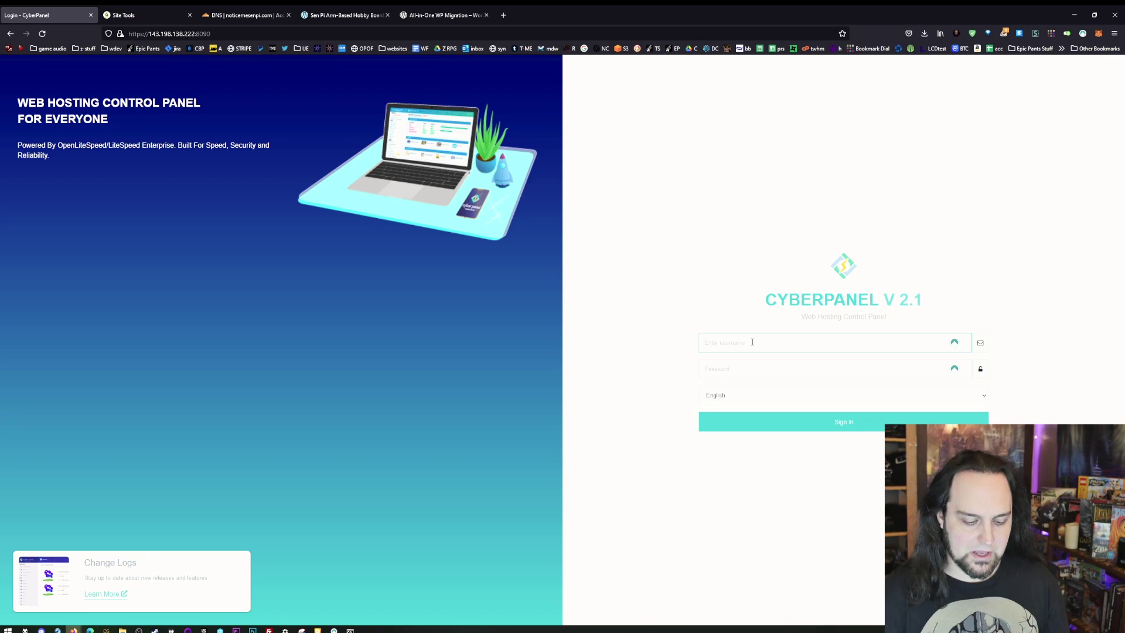
text(Admin)
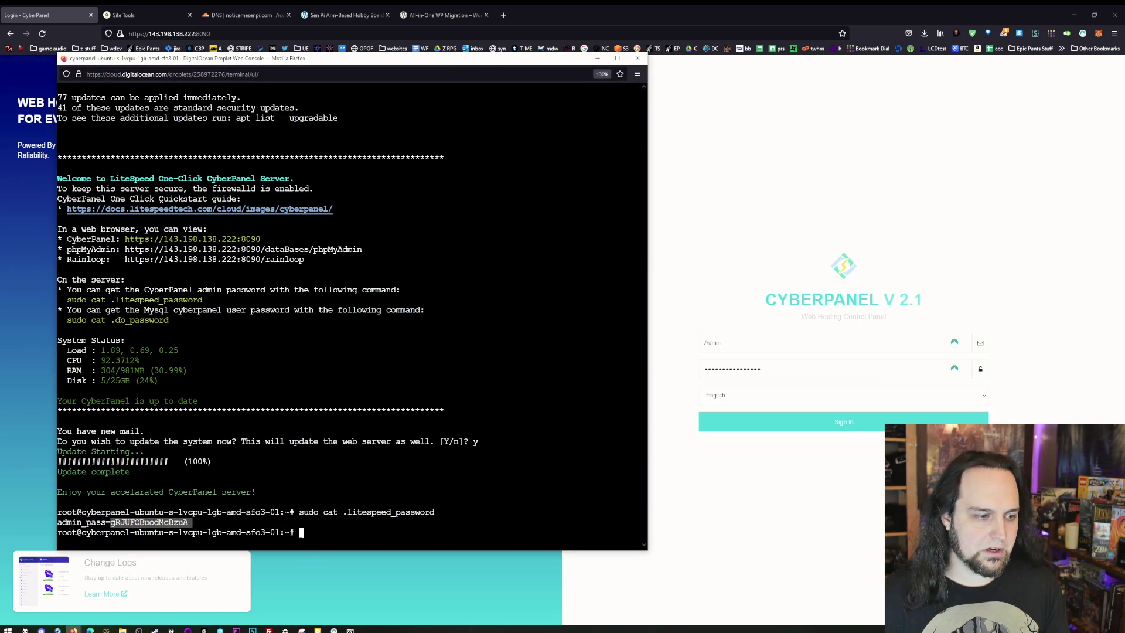
right_click(157, 520)
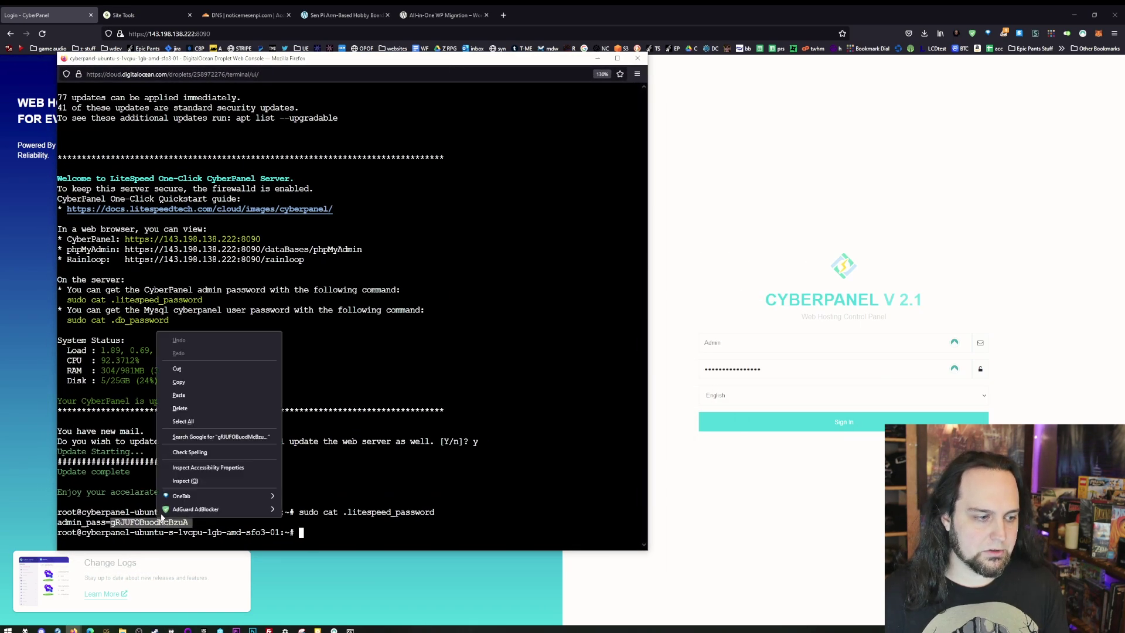
click(202, 381)
double_click(778, 371)
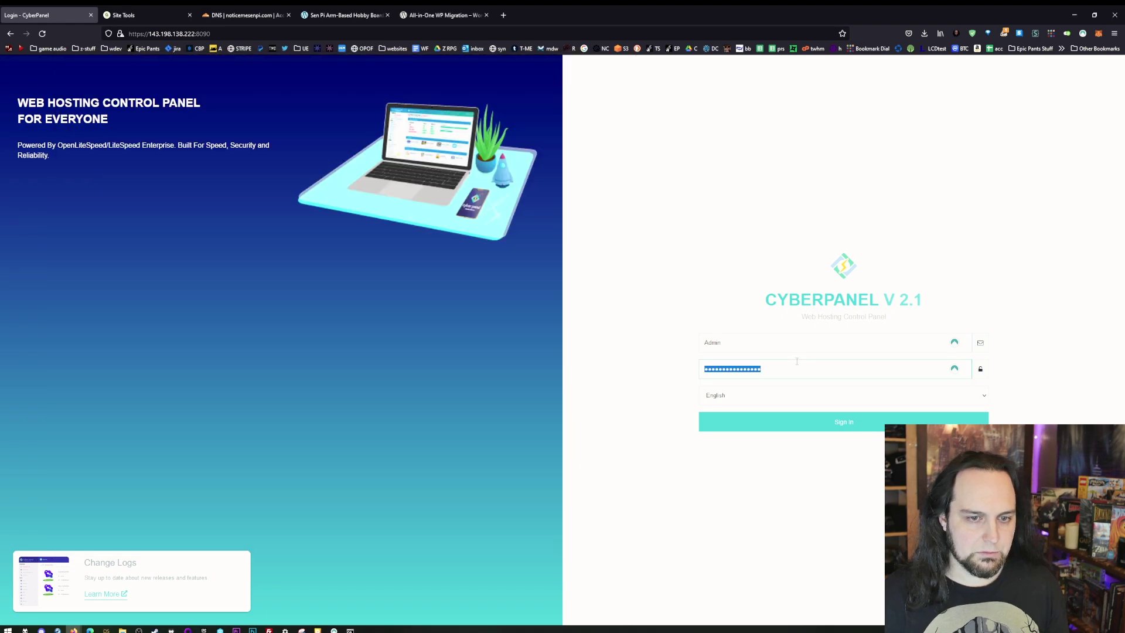
key(ctrl+v)
click(810, 421)
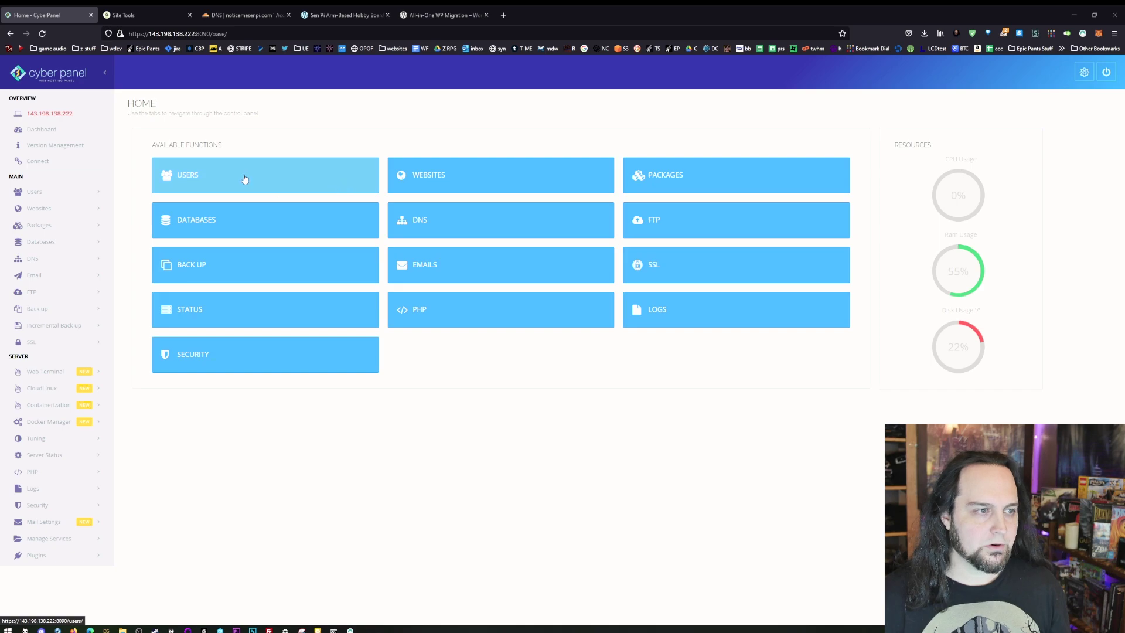
- Go from the home page through the Websites tile to Create Website
click(244, 178)
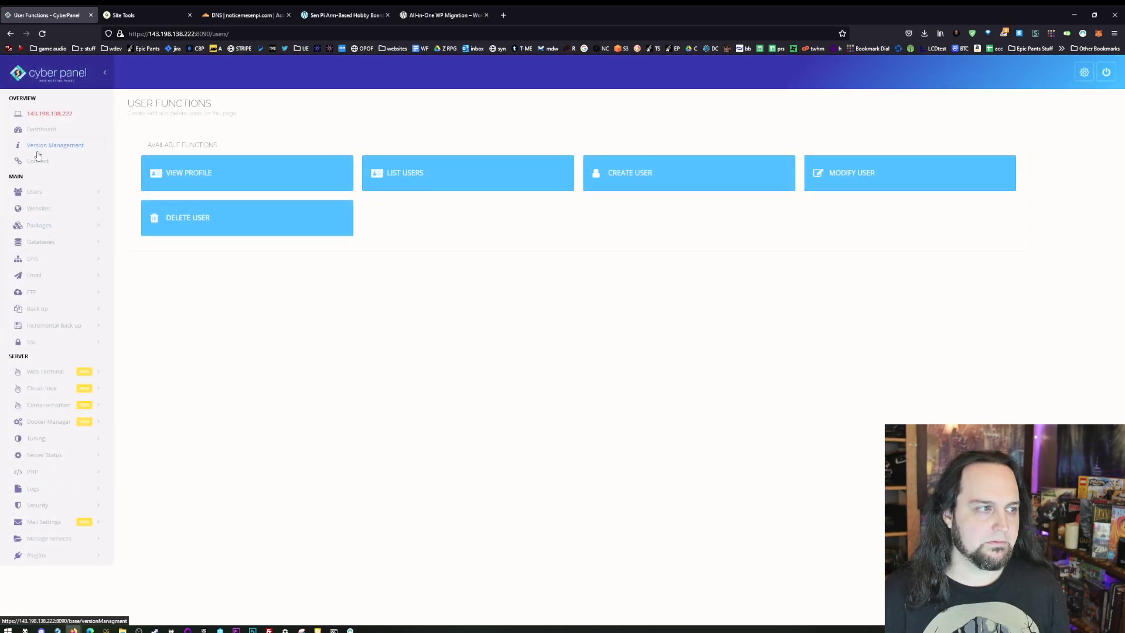
click(41, 129)
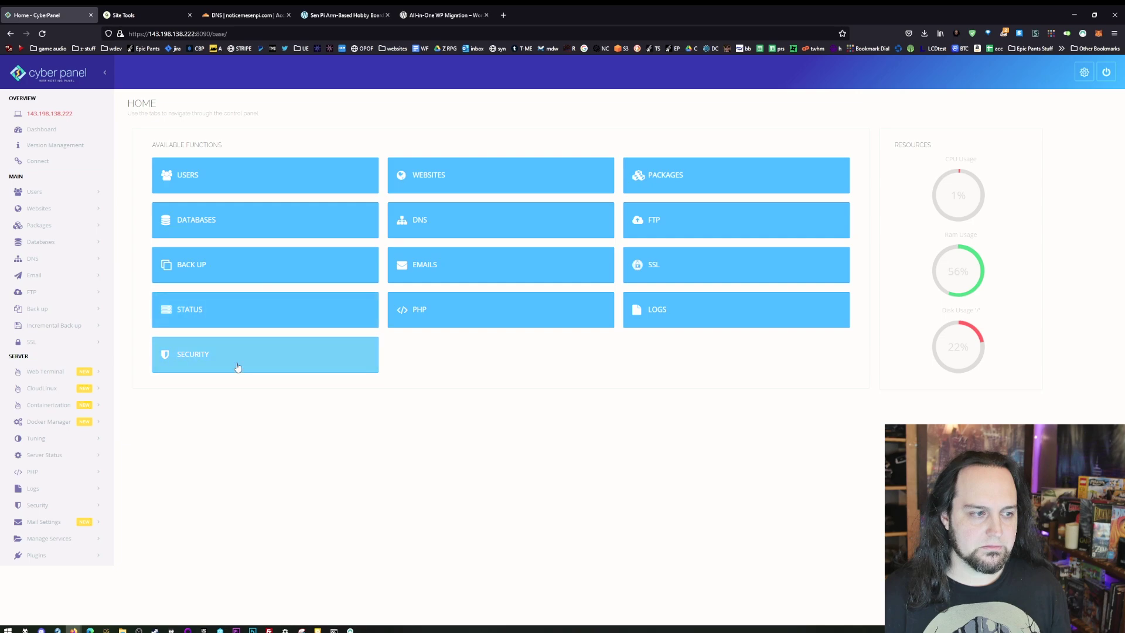
click(526, 182)
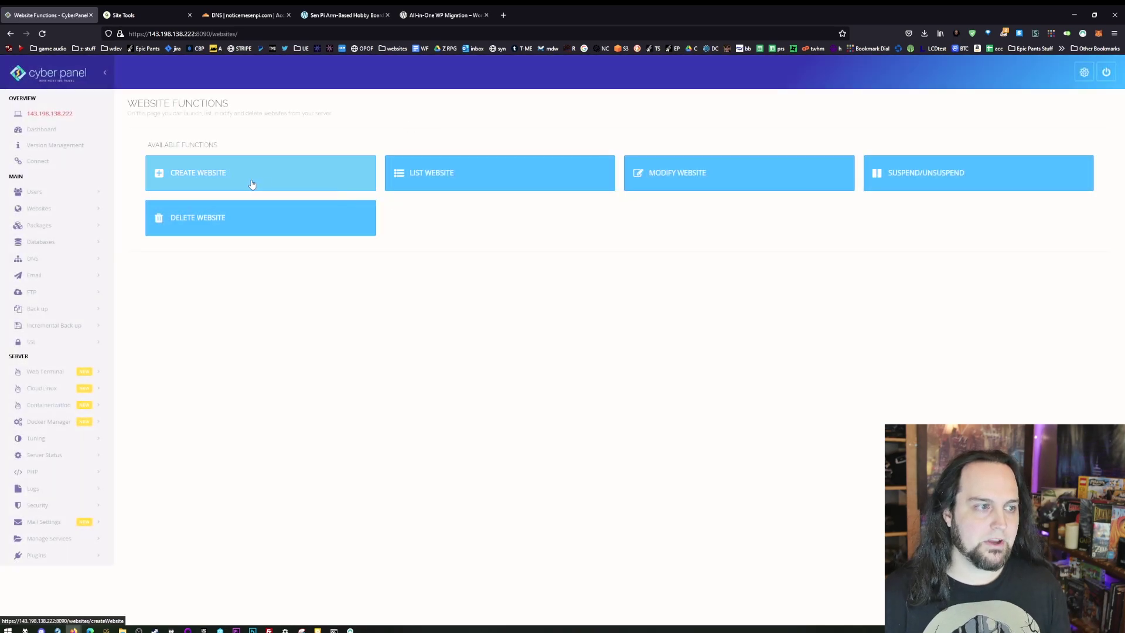
click(264, 183)
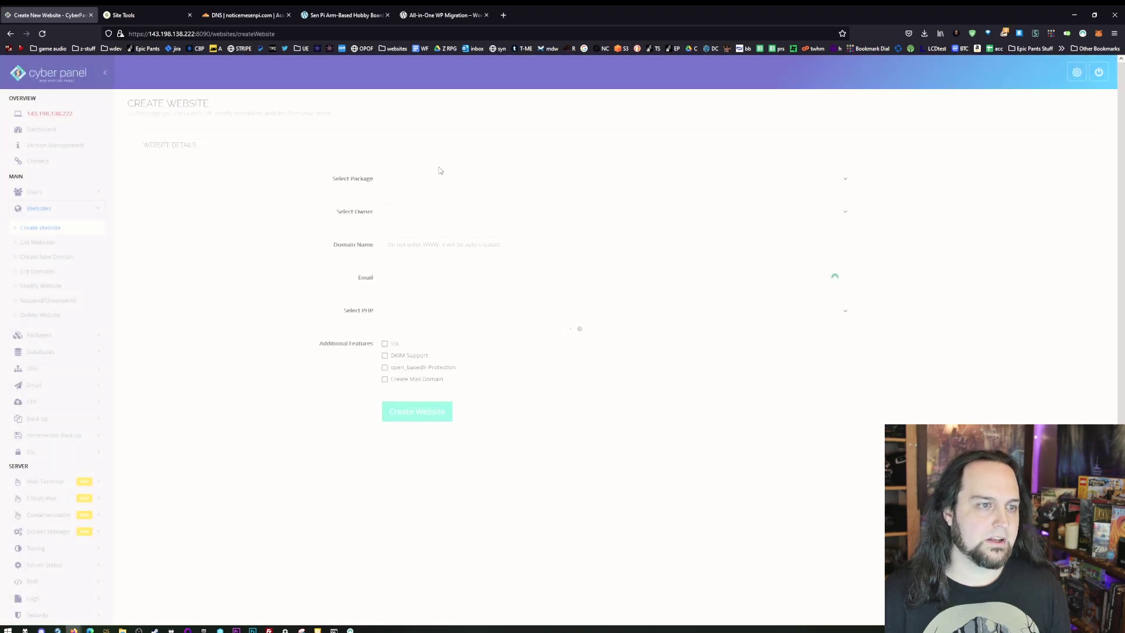
- Choose the Default package and make admin the site owner
click(415, 182)
click(433, 202)
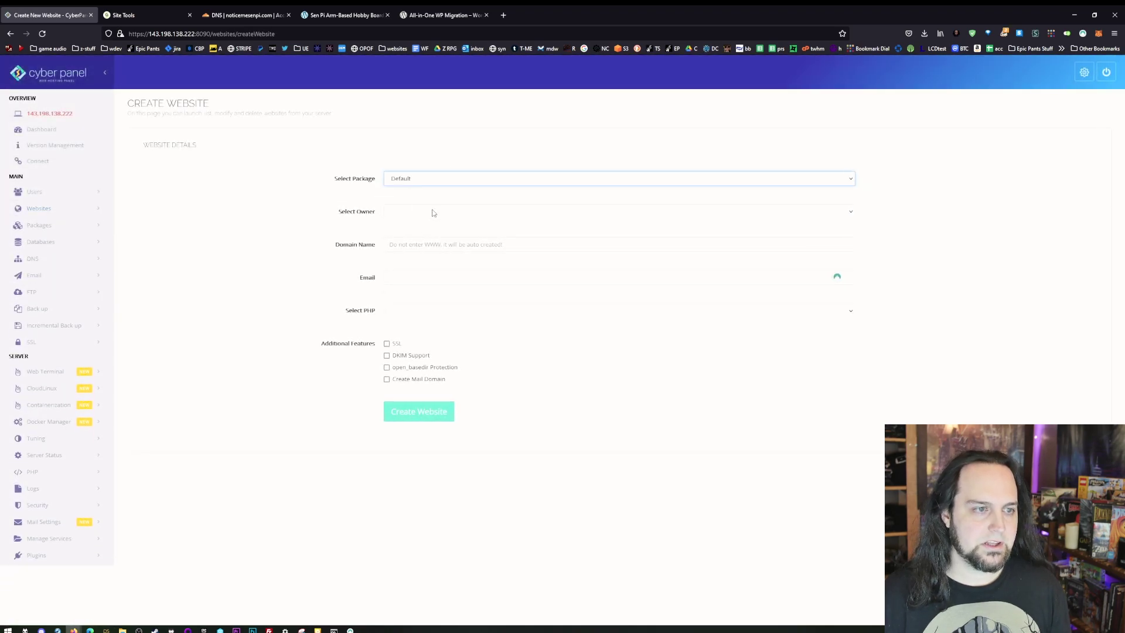
click(434, 213)
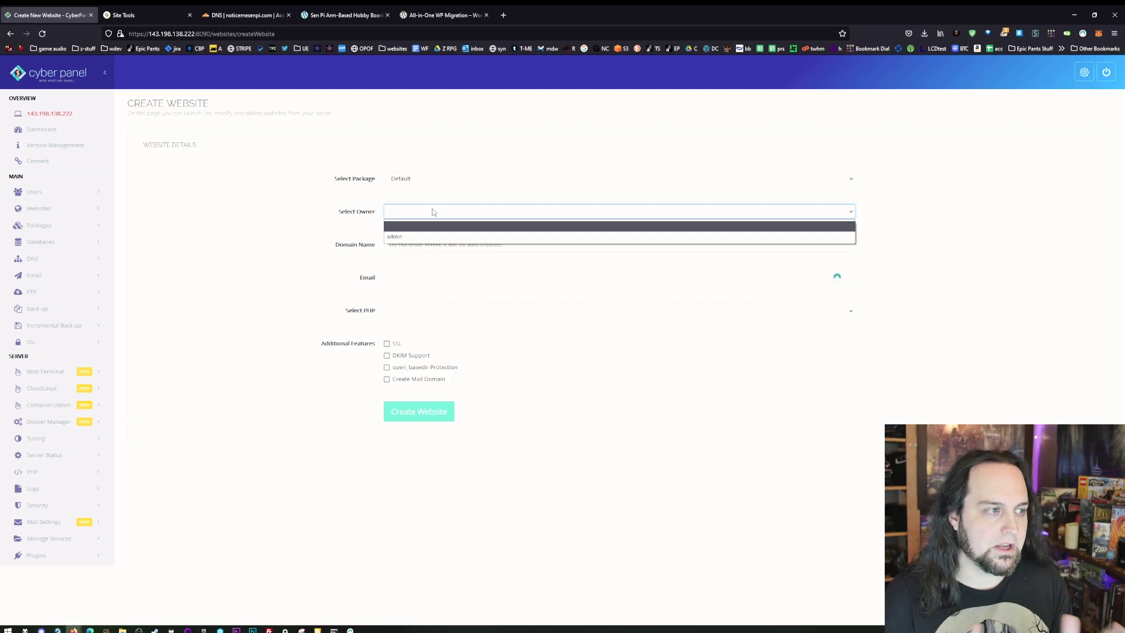
click(413, 237)
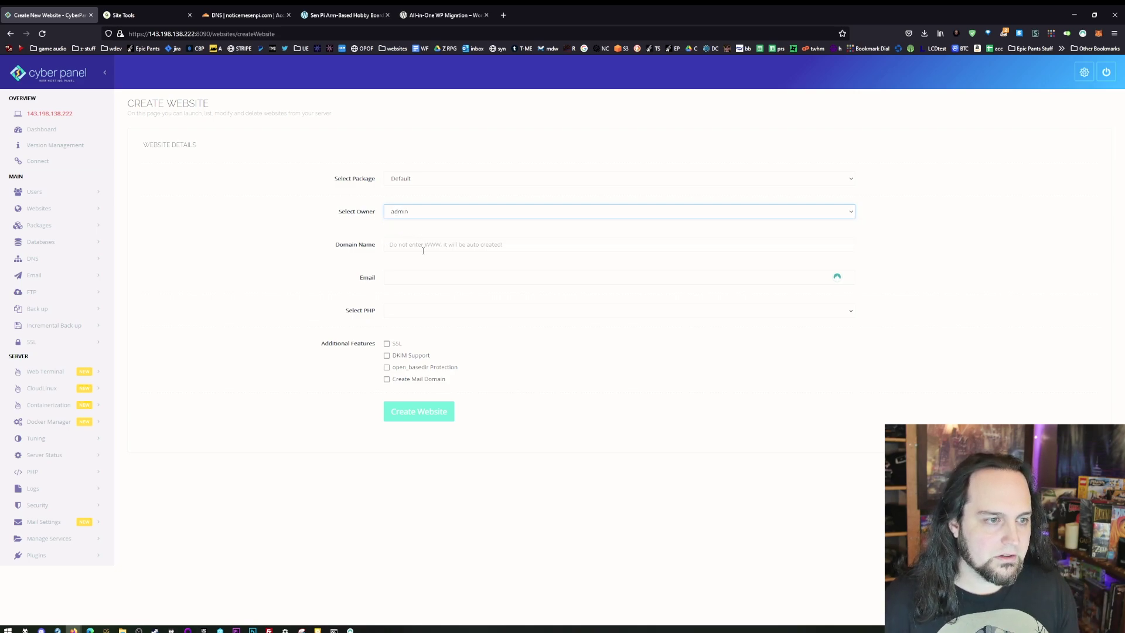
- Enter domain noticemesenpi.com and the admin email, enable SSL, and create the website
click(422, 249)
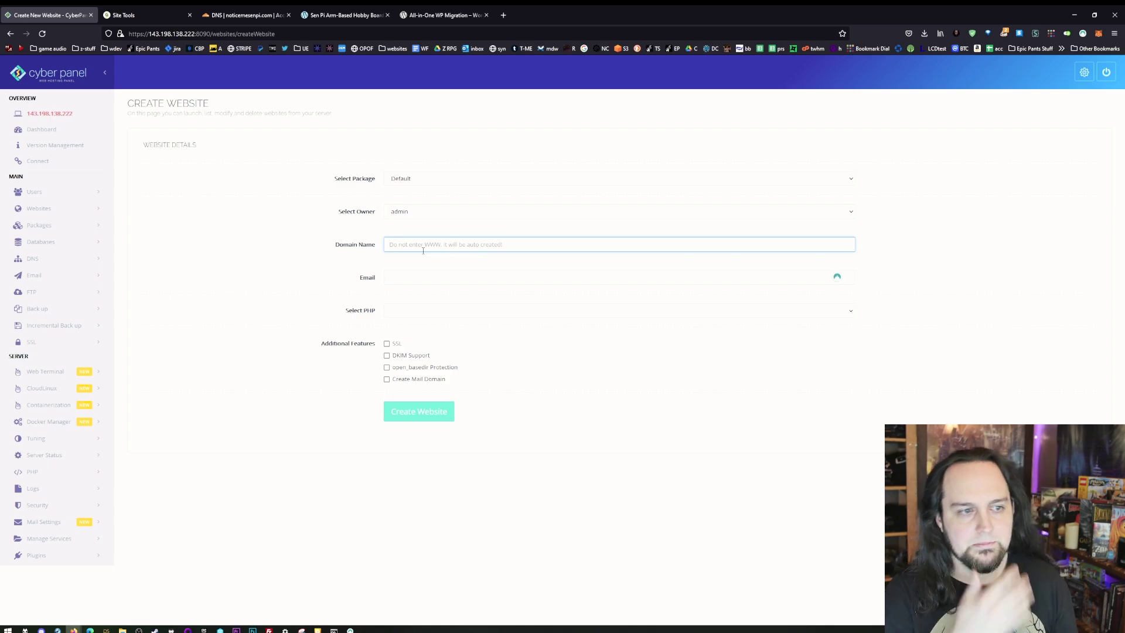
text(noticemesenpi.com)
key(Tab)
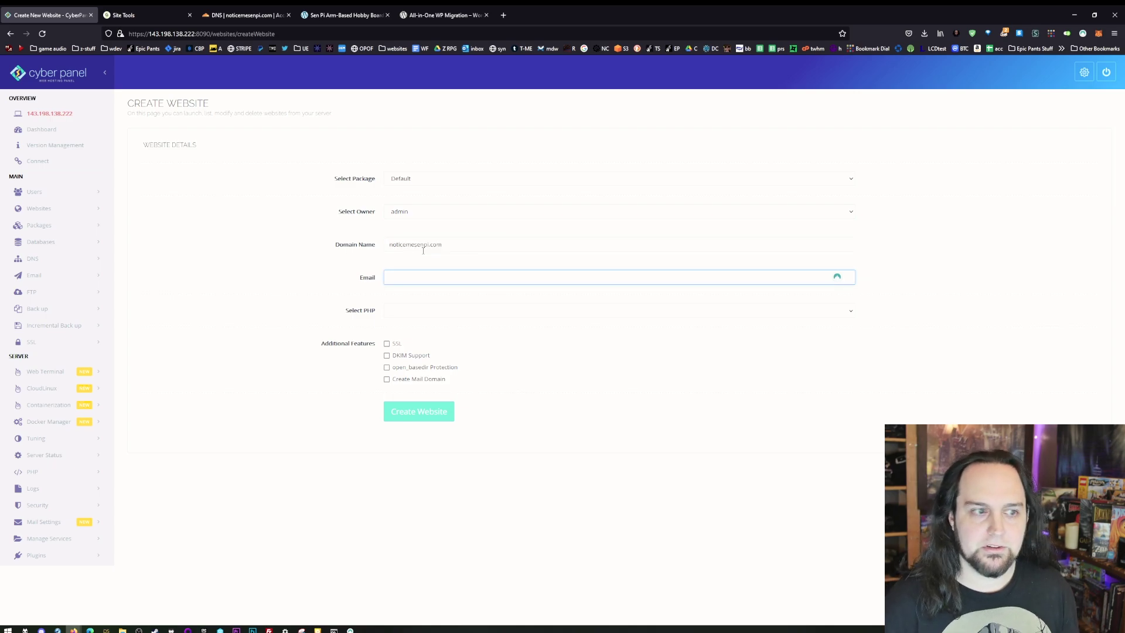
key(ctrl+v)
key(Tab)
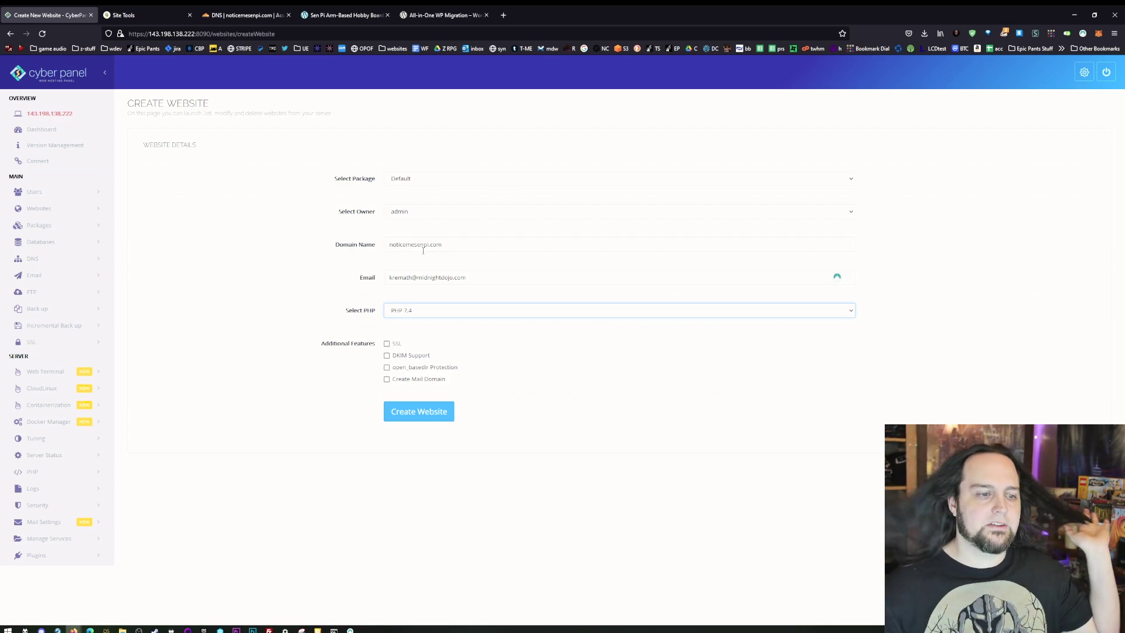
click(387, 344)
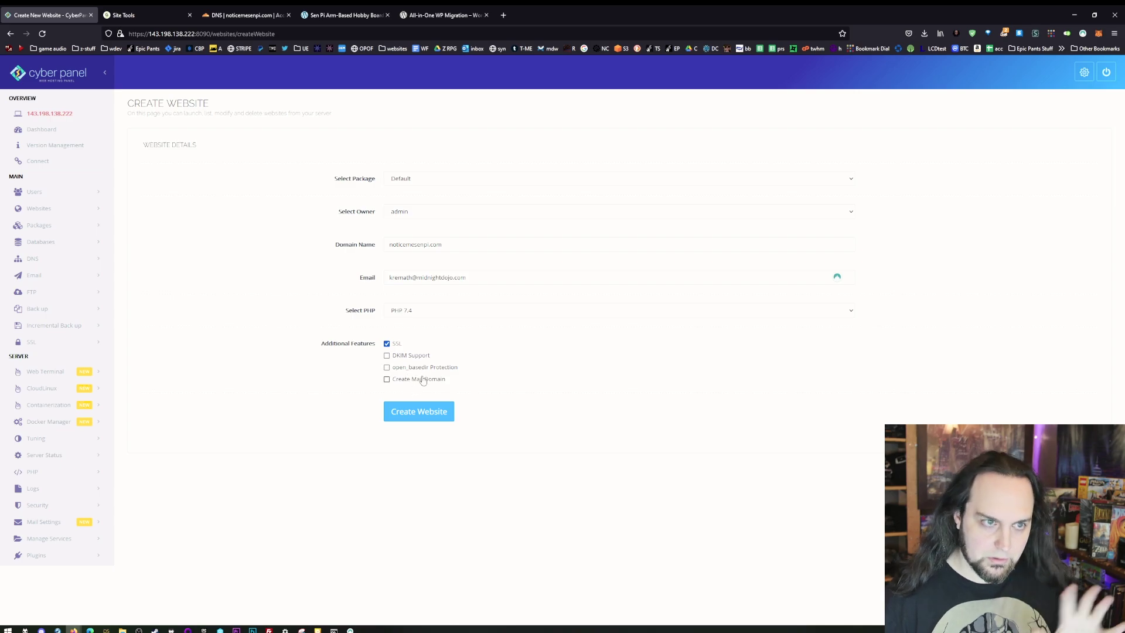
click(420, 411)
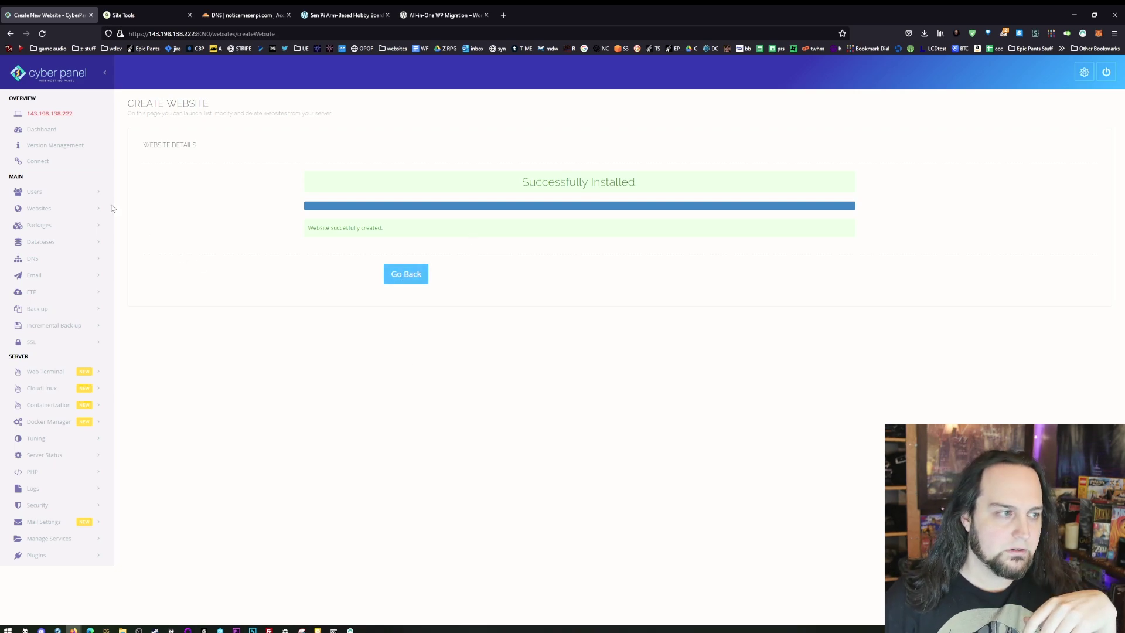
- Expand Websites in the sidebar and open List Websites
click(52, 209)
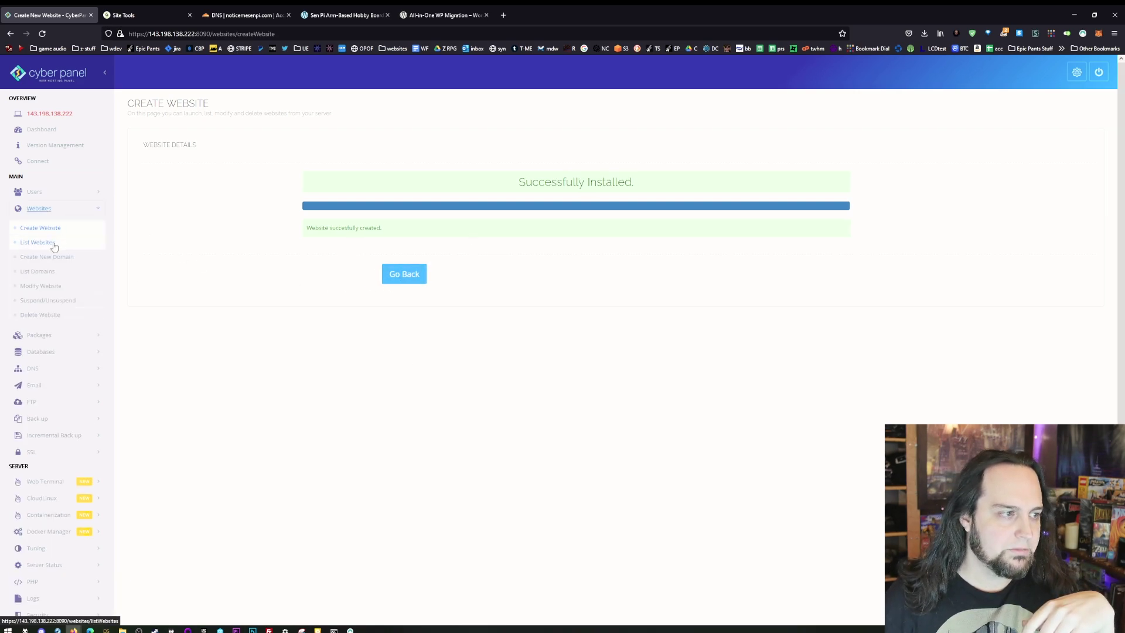
ctrl+scroll(171, 393, up, 7)
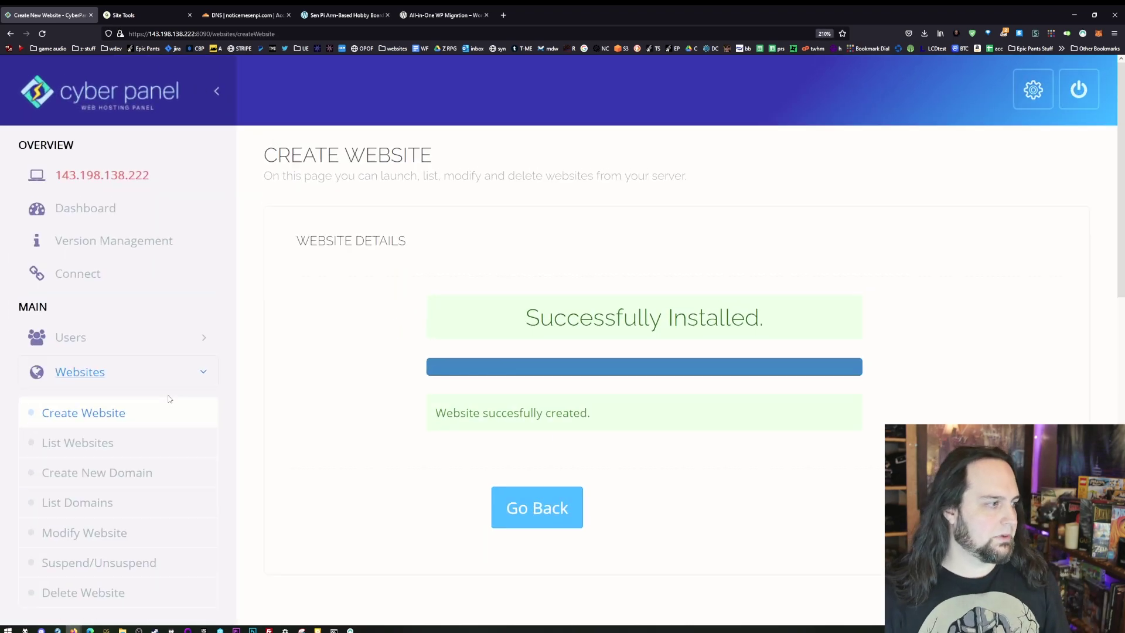
scroll(139, 347, down, 1)
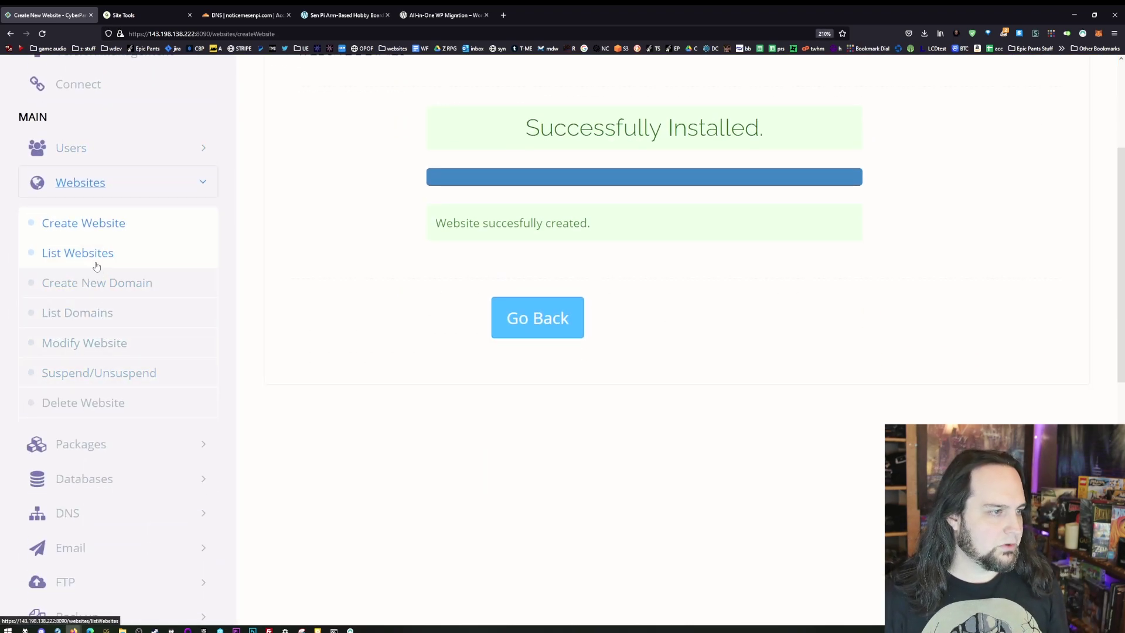
click(96, 264)
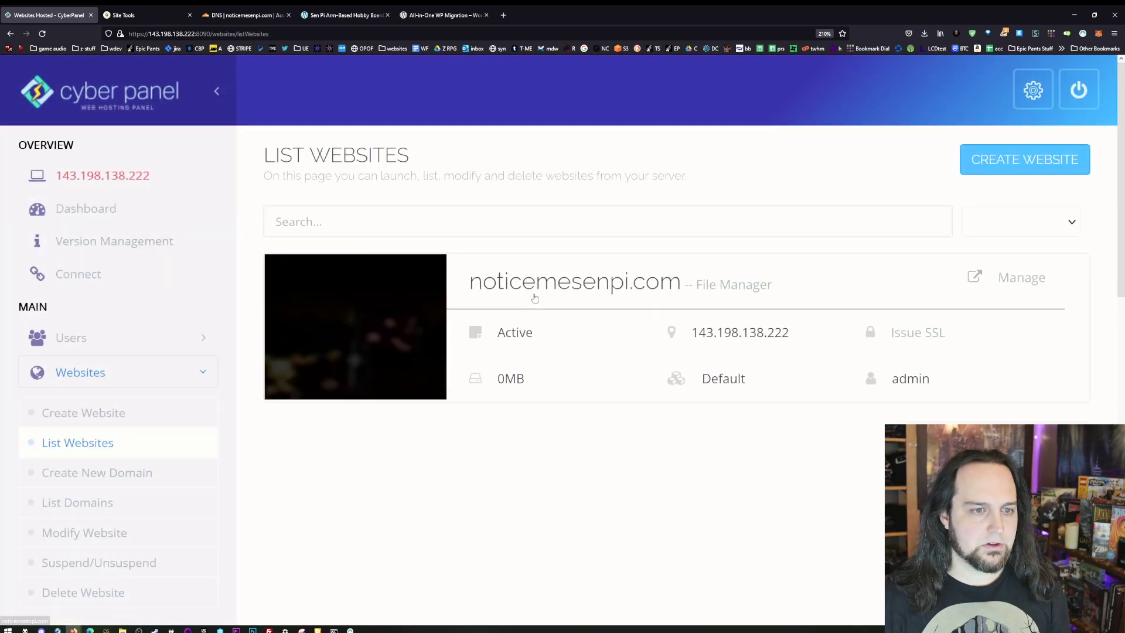
scroll(533, 297, down, 3)
scroll(887, 249, up, 2)
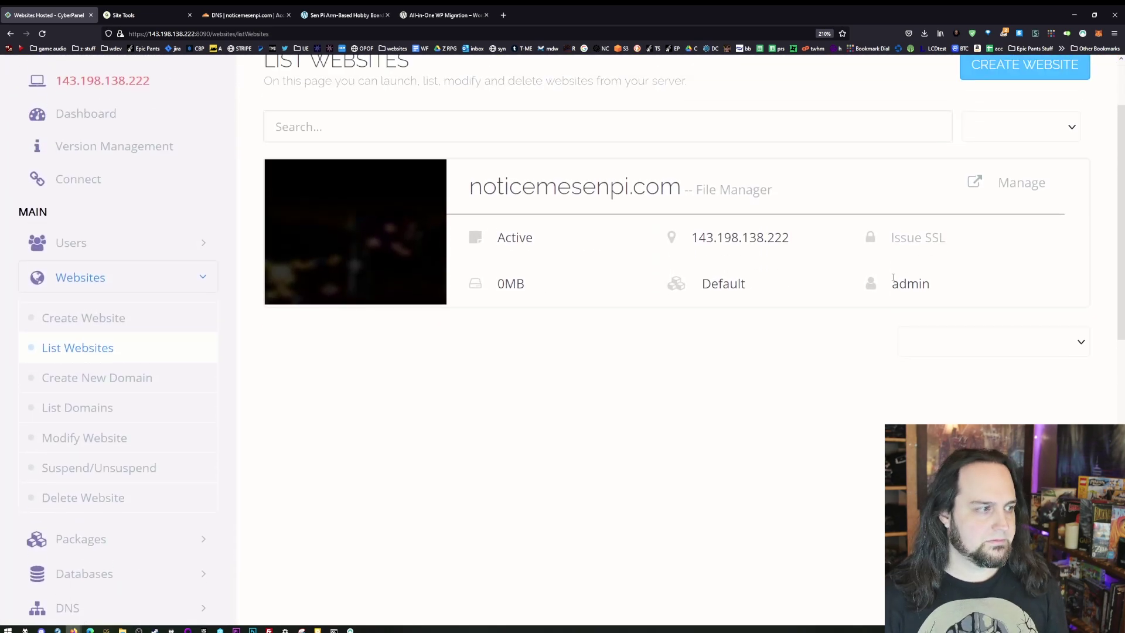
- Open Manage for noticemesenpi.com and zoom out to review its settings page
click(1038, 190)
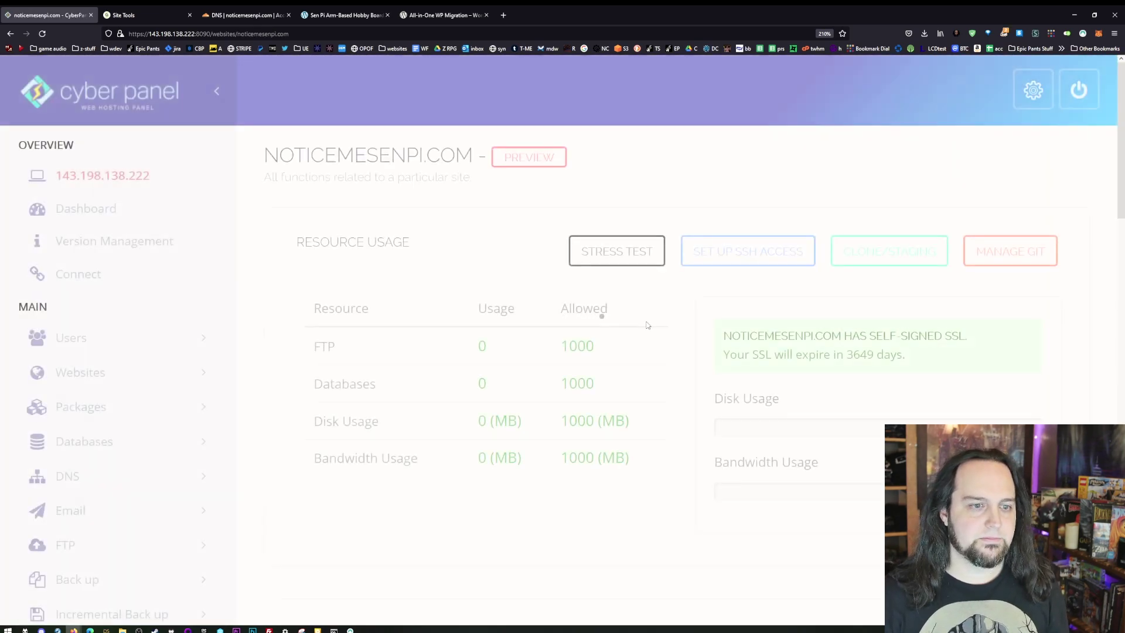
key(ctrl+minus)
scroll(672, 329, down, 8)
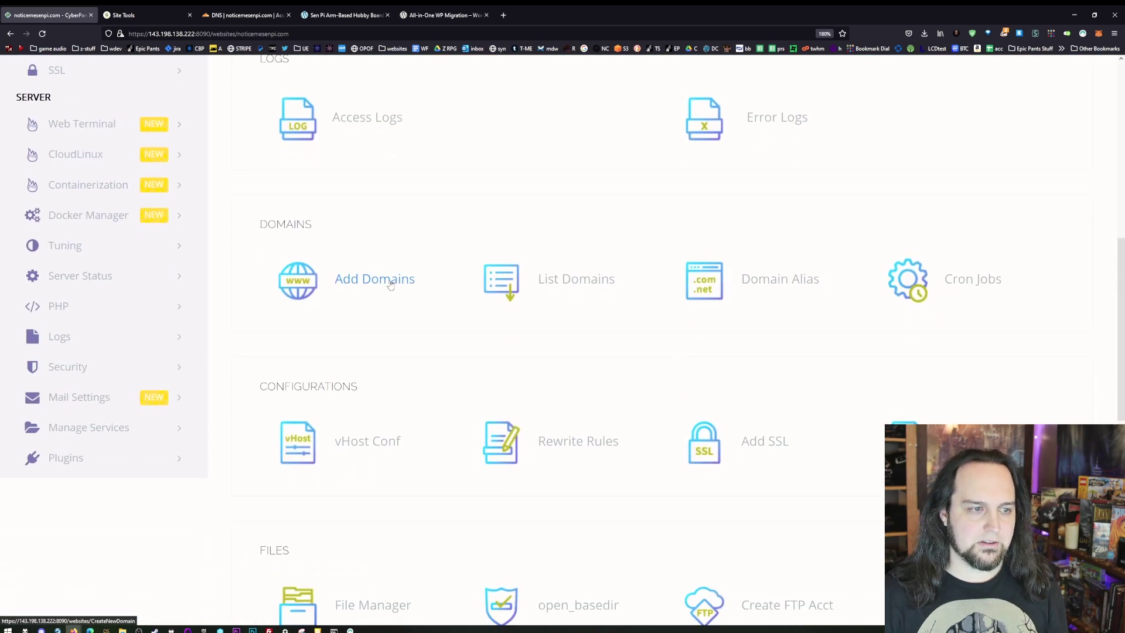
scroll(686, 485, down, 1)
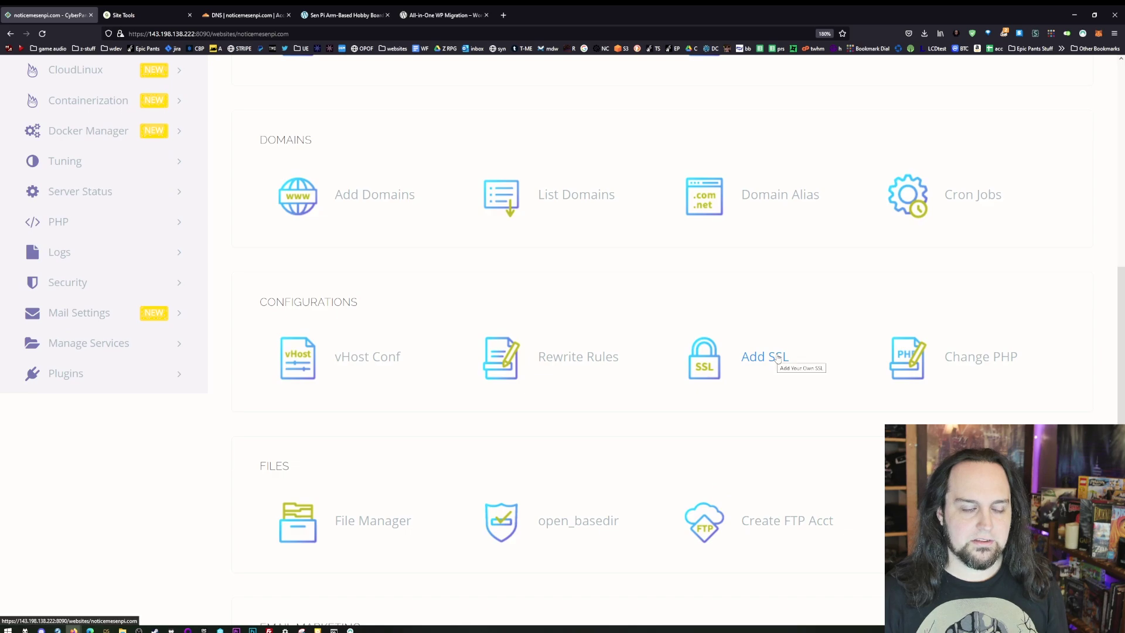
scroll(592, 319, down, 2)
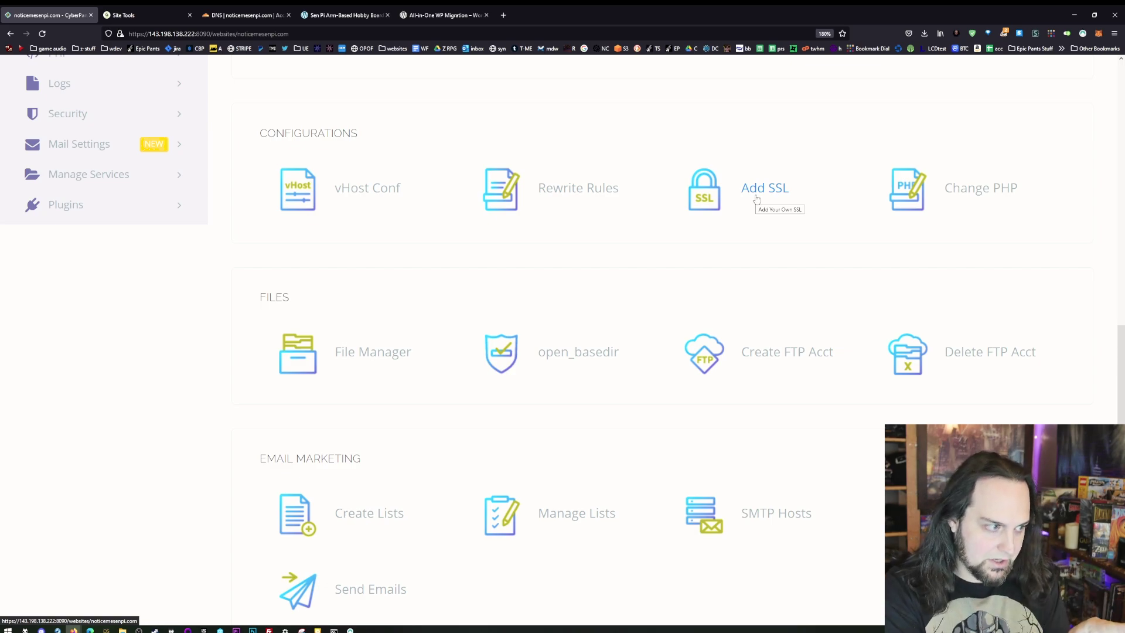
scroll(730, 398, down, 4)
scroll(730, 399, up, 15)
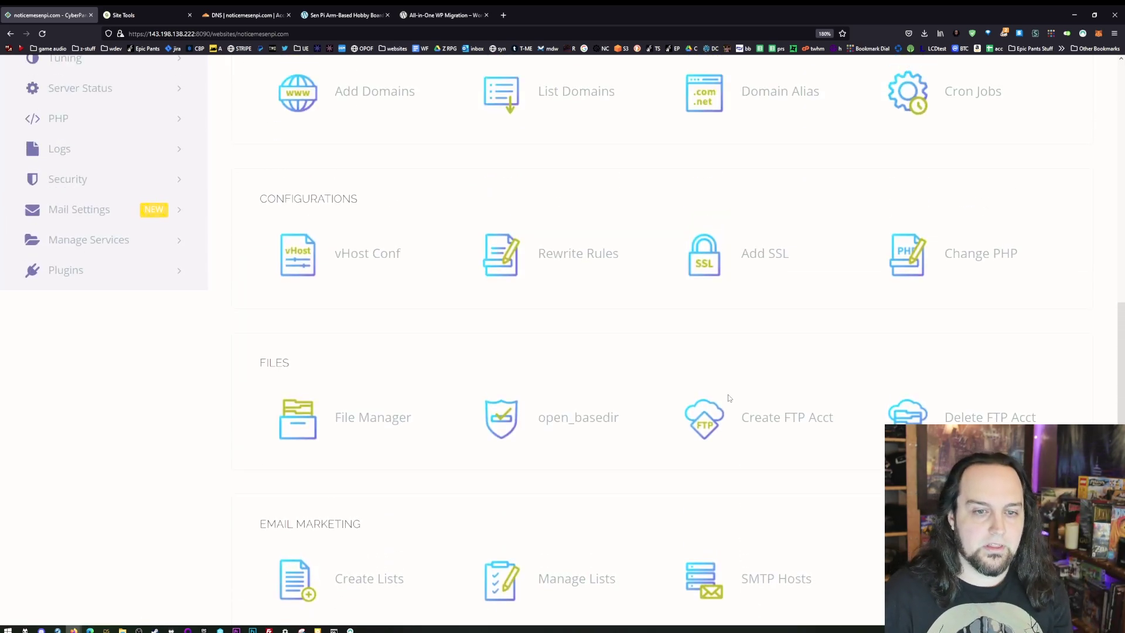
scroll(156, 234, up, 2)
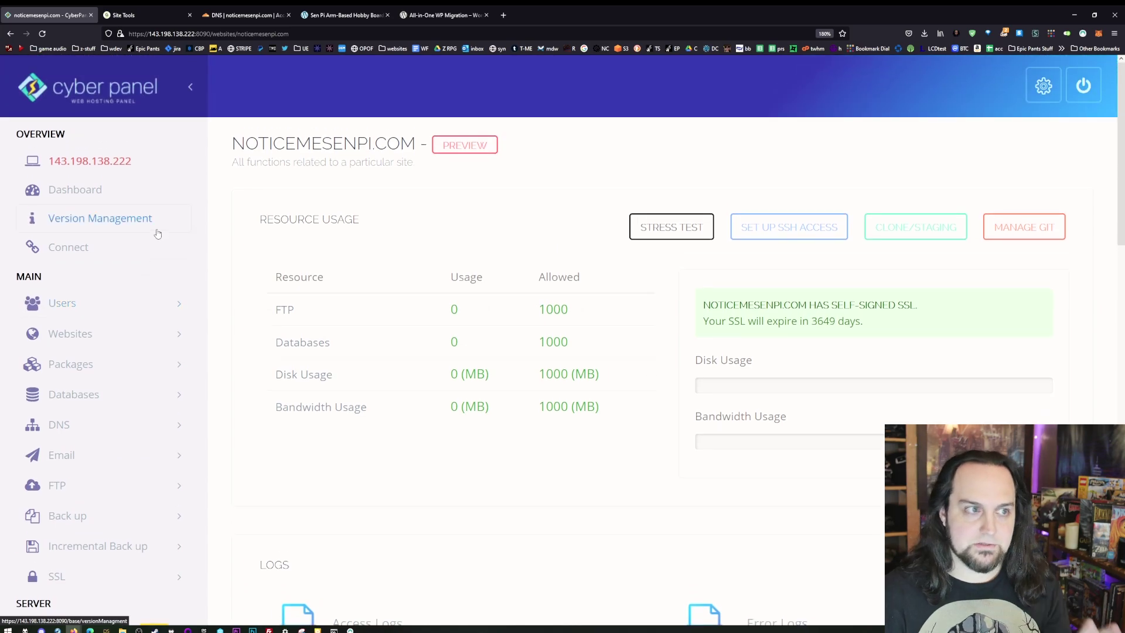
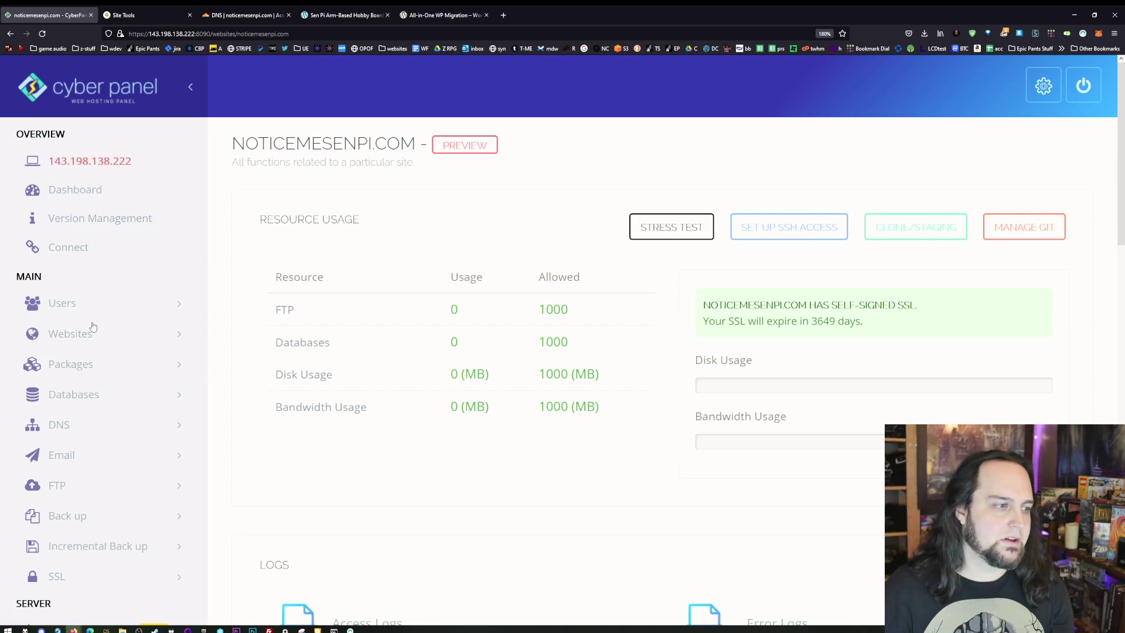
- Open the Create Package form under Packages and zoom the browser out twice
click(110, 366)
scroll(102, 375, down, 3)
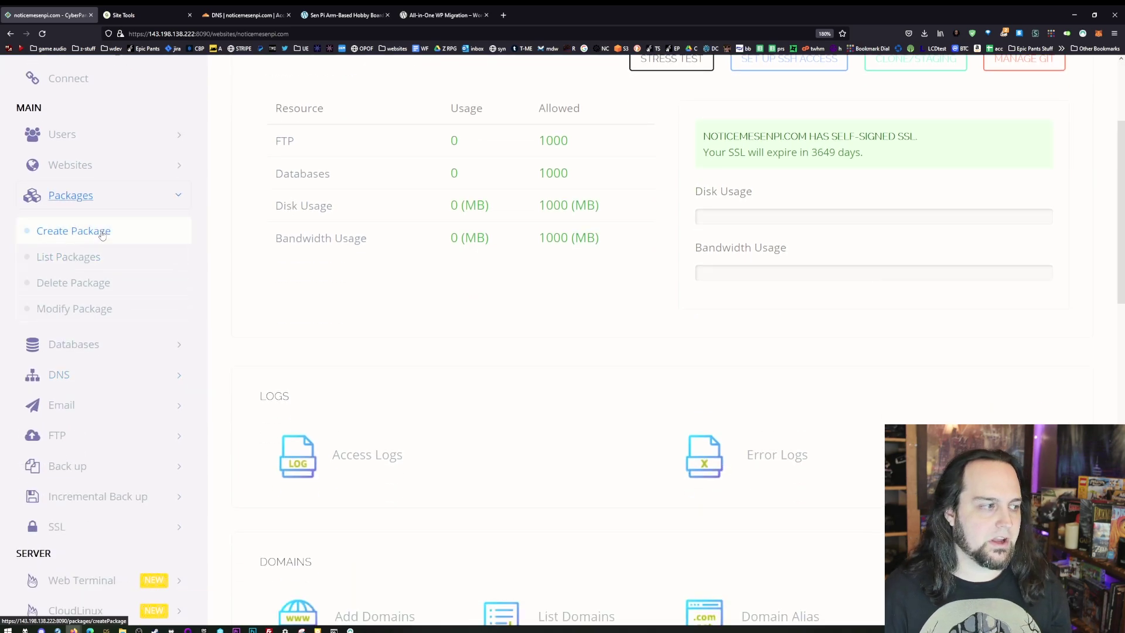
click(102, 233)
key(ctrl+minus)
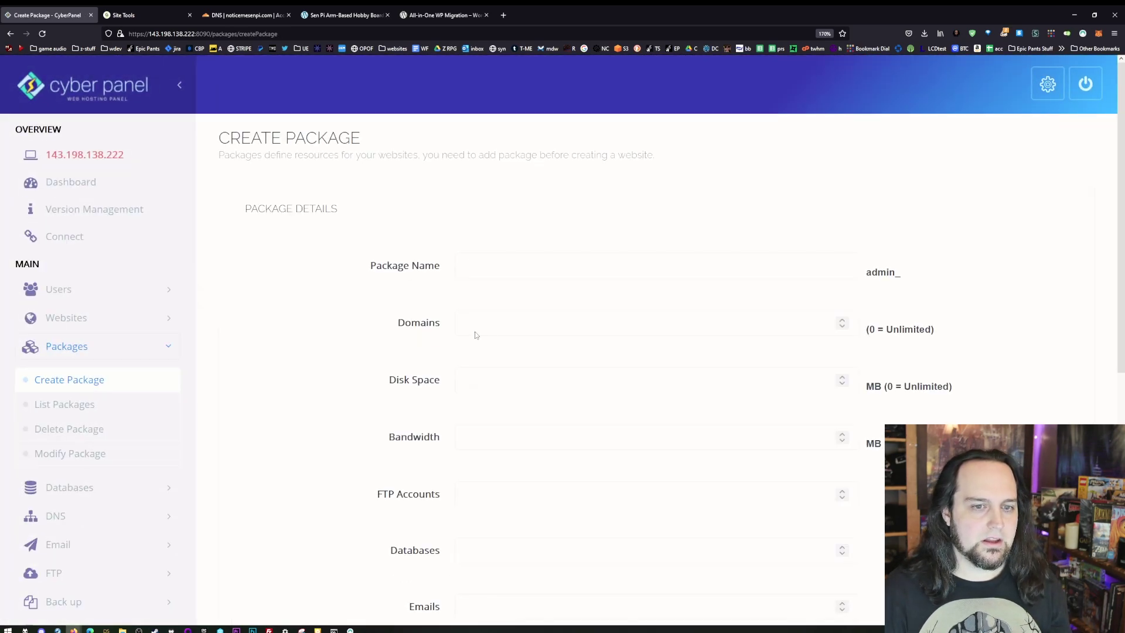
key(ctrl+minus)
scroll(486, 172, down, 3)
- Step through the Domains, Disk Space, Bandwidth, FTP Accounts and Databases limit fields
click(486, 164)
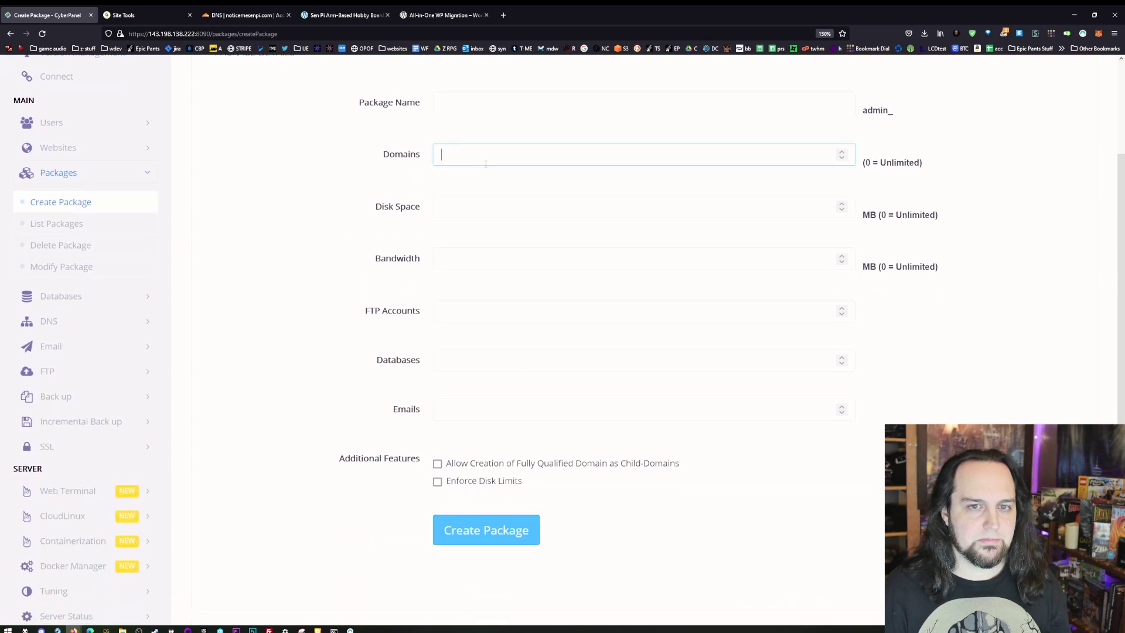
click(452, 210)
click(475, 258)
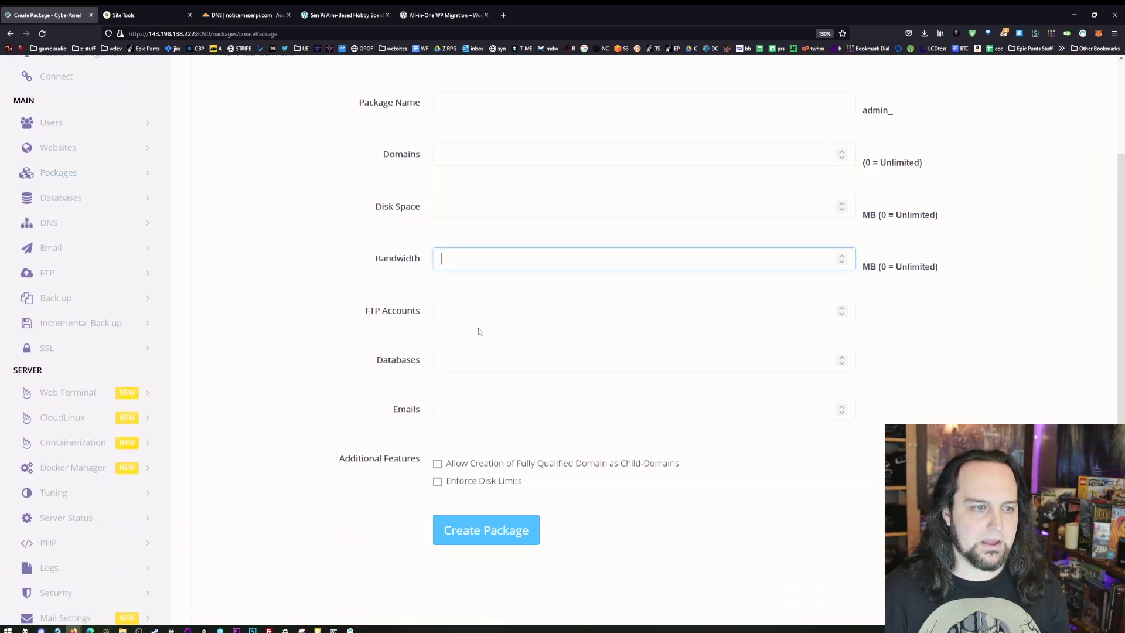
click(466, 315)
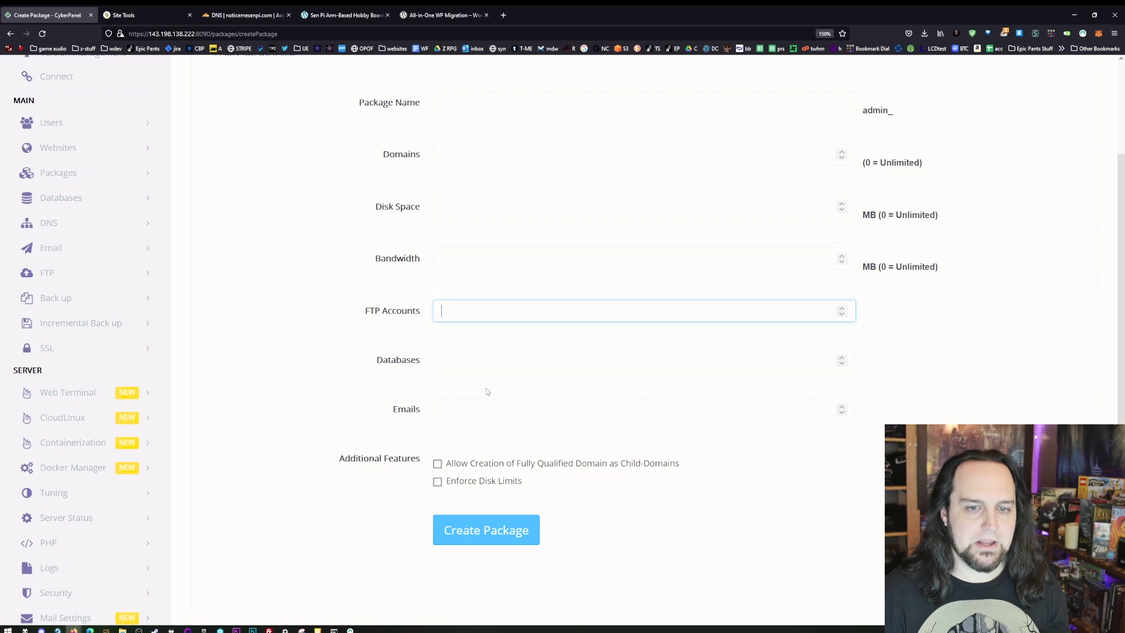
click(486, 363)
scroll(486, 365, up, 2)
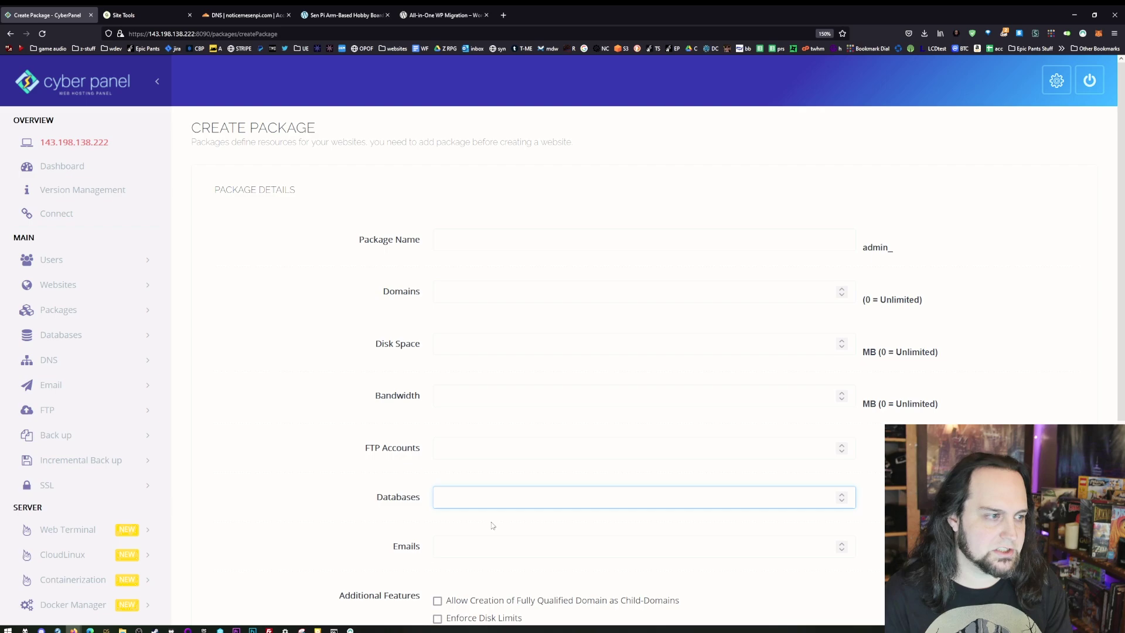
- Expand the Databases and DNS menus and view the Create Nameserver page
click(83, 341)
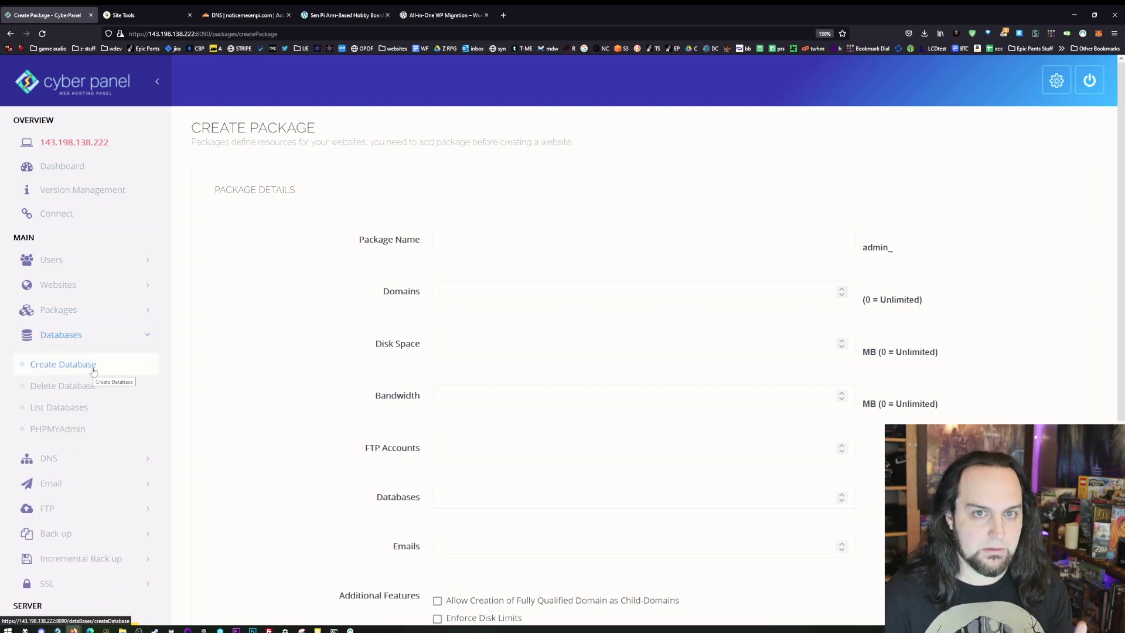
scroll(66, 326, down, 2)
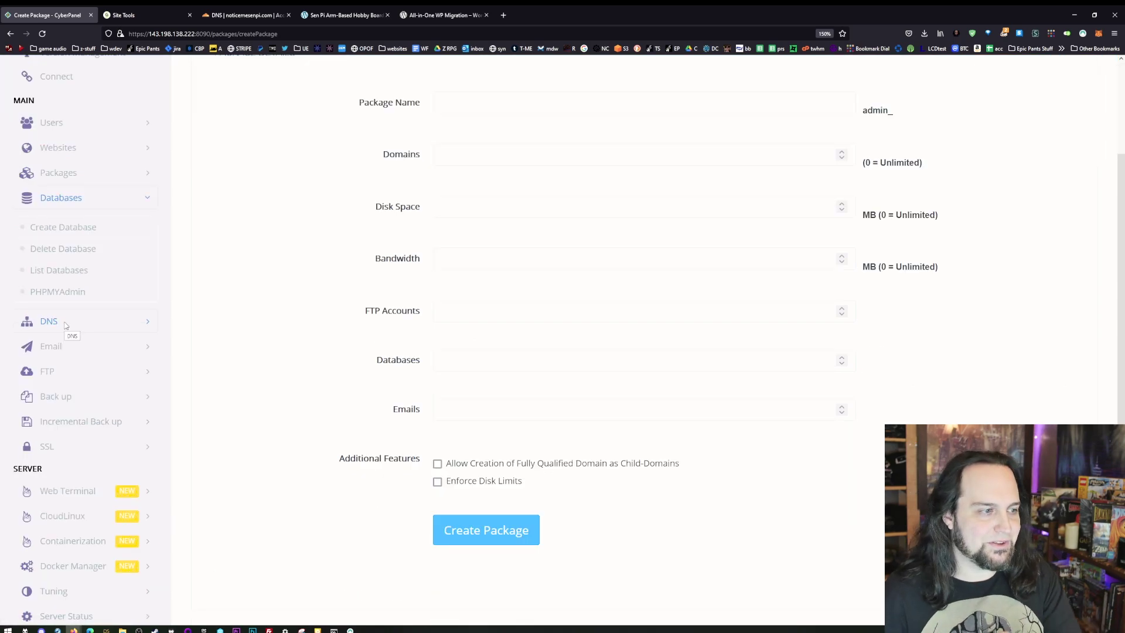
click(65, 325)
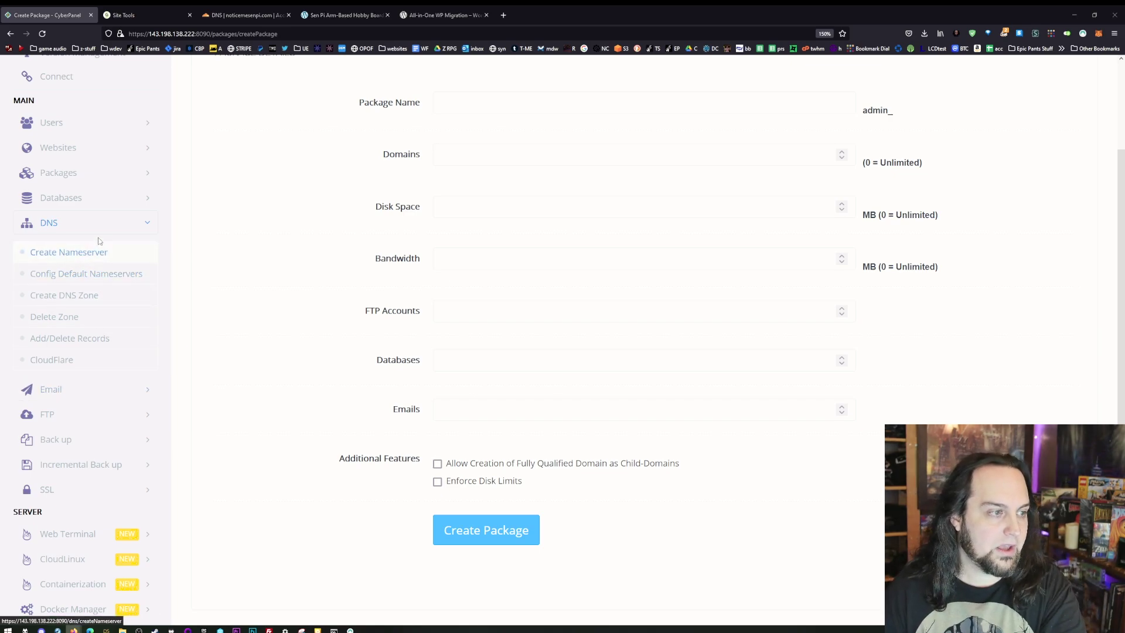
click(96, 256)
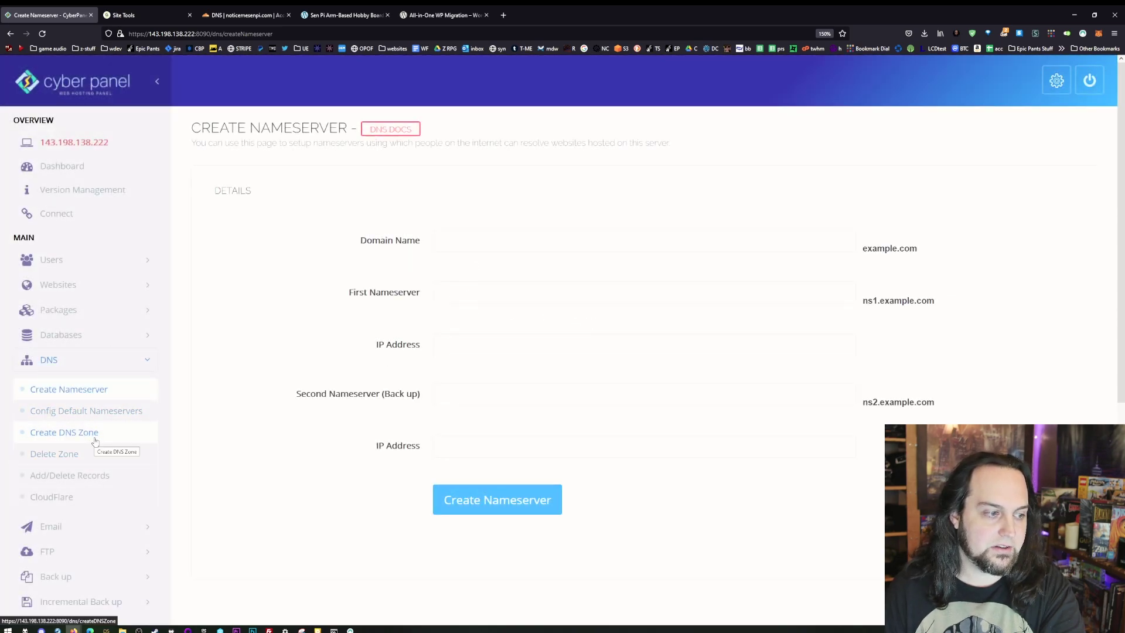
- View the Create DNS Zone page's domain field, then go to DNS Add/Delete Records
click(94, 441)
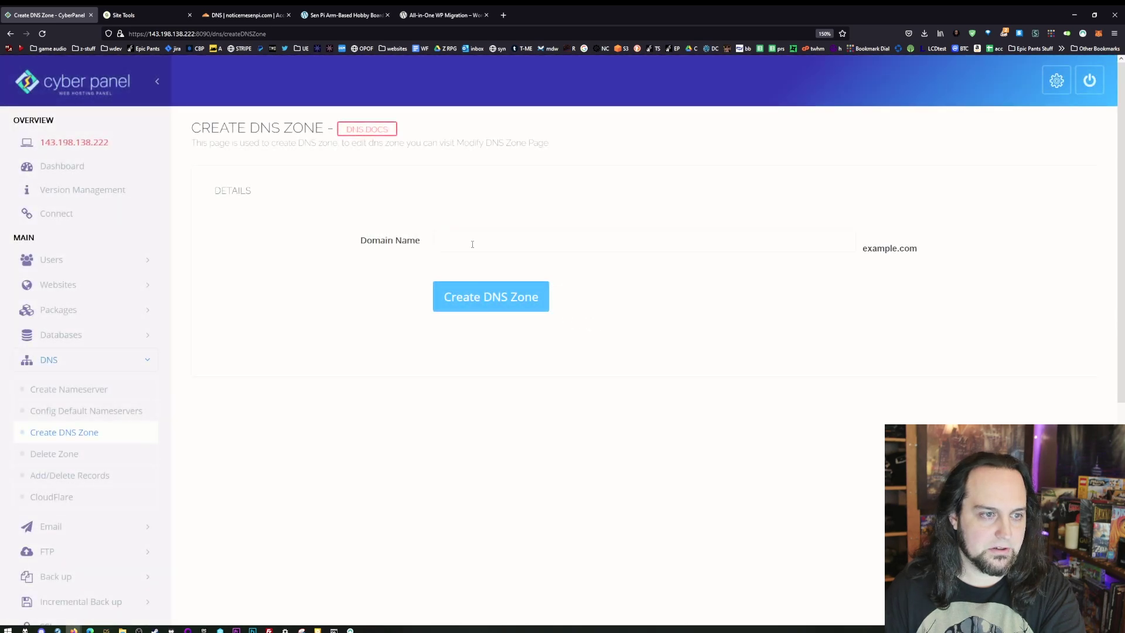
click(473, 244)
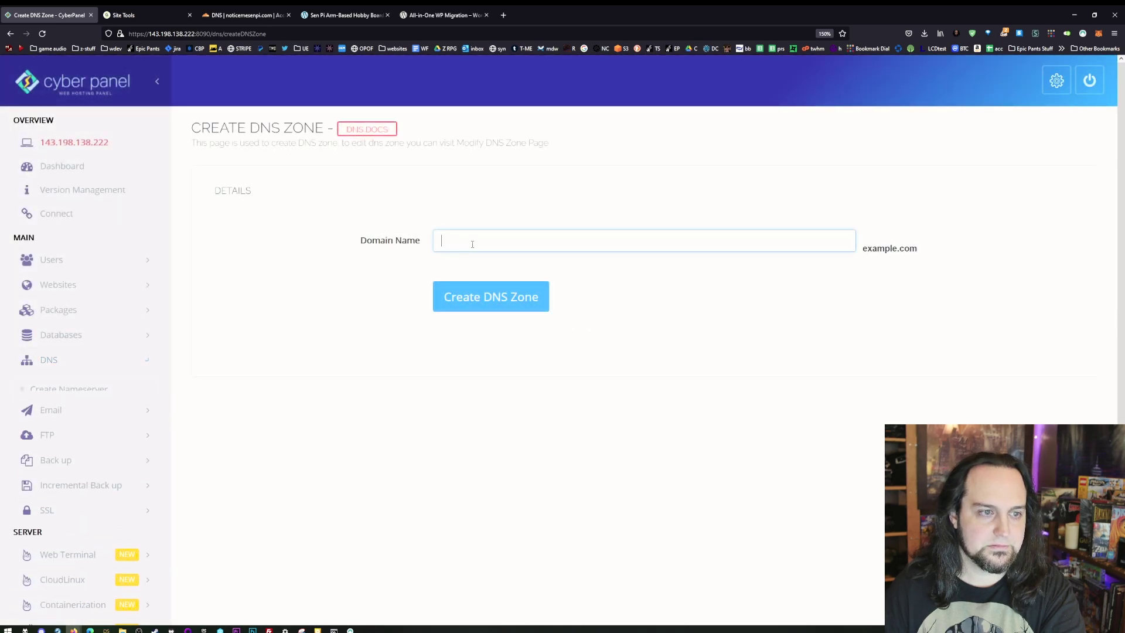
click(72, 368)
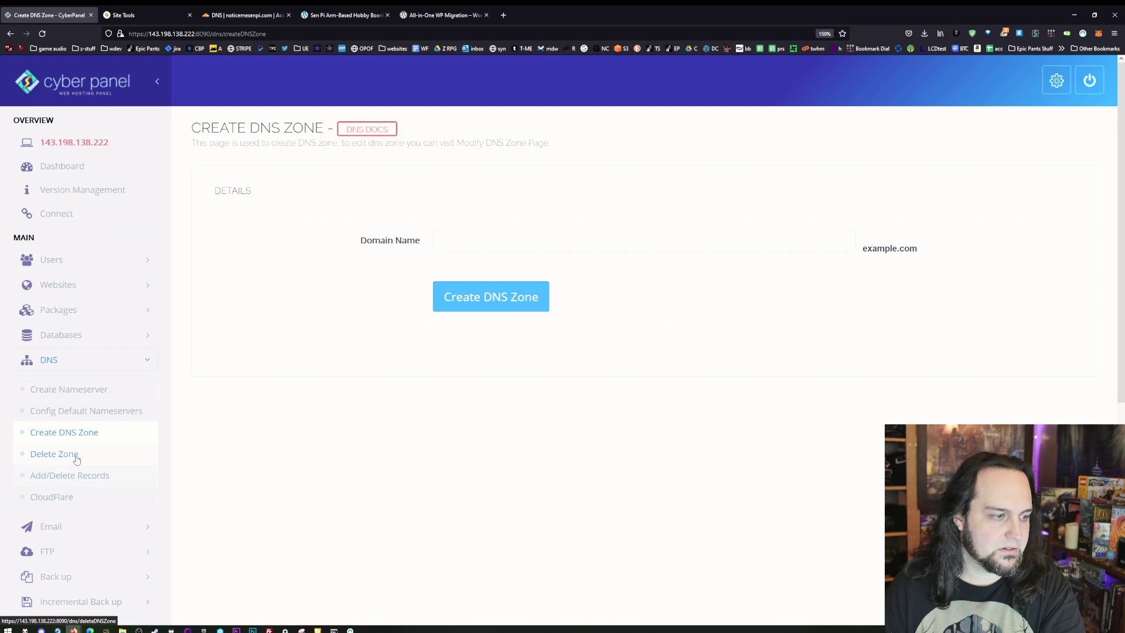
click(58, 475)
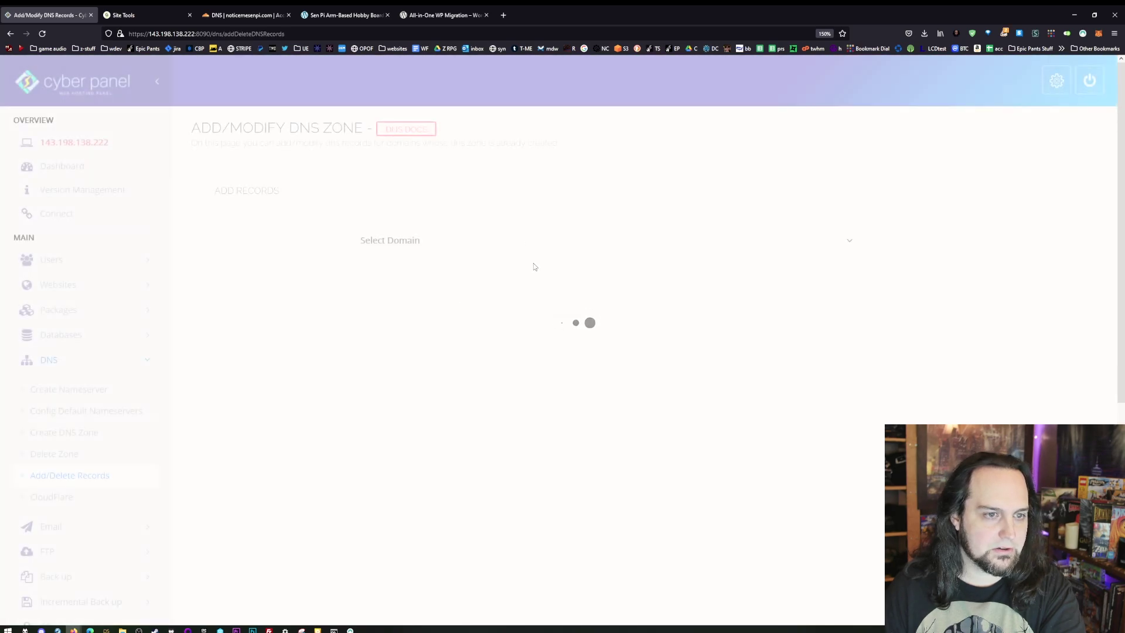
- Select noticemesenpi.com to load its DNS records and scroll through the A records
click(534, 242)
click(498, 274)
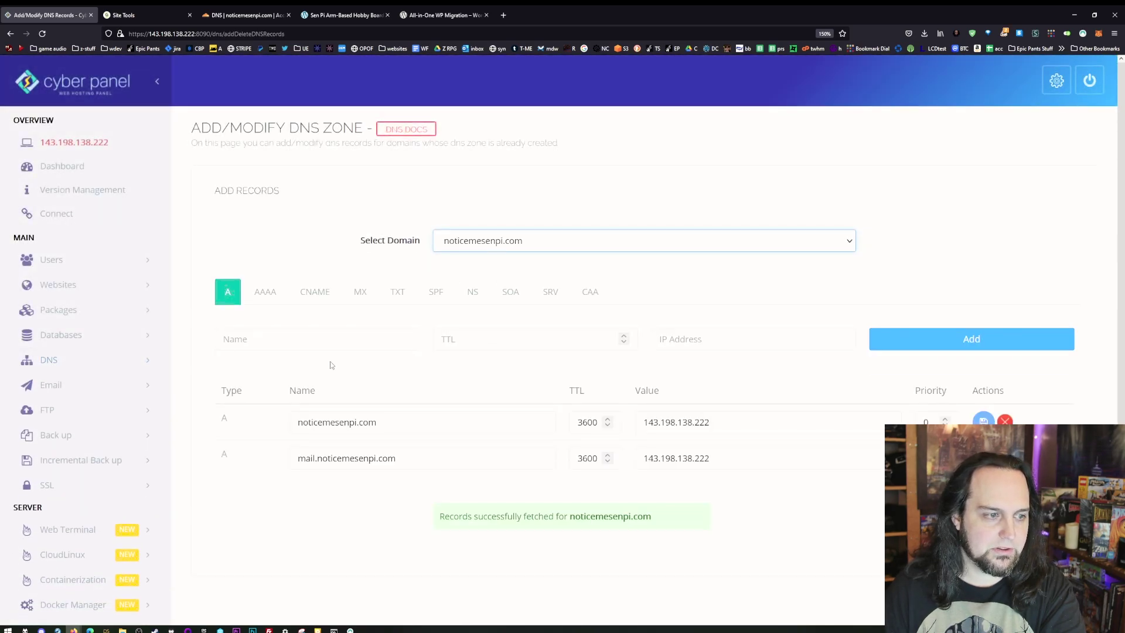
scroll(562, 206, down, 4)
scroll(500, 311, up, 3)
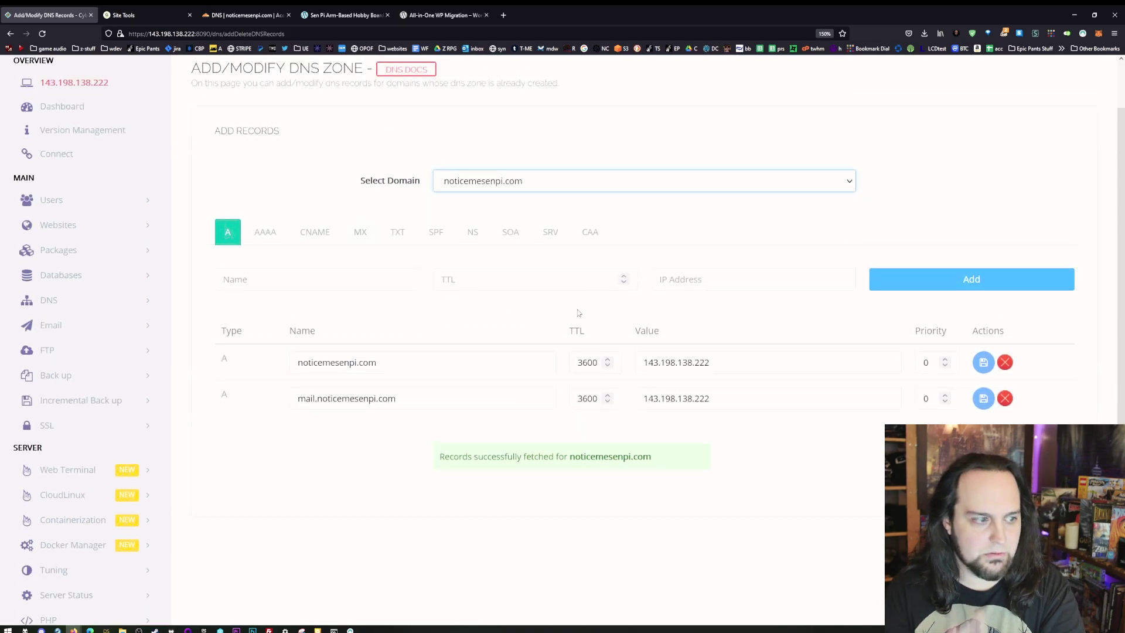
scroll(527, 316, down, 1)
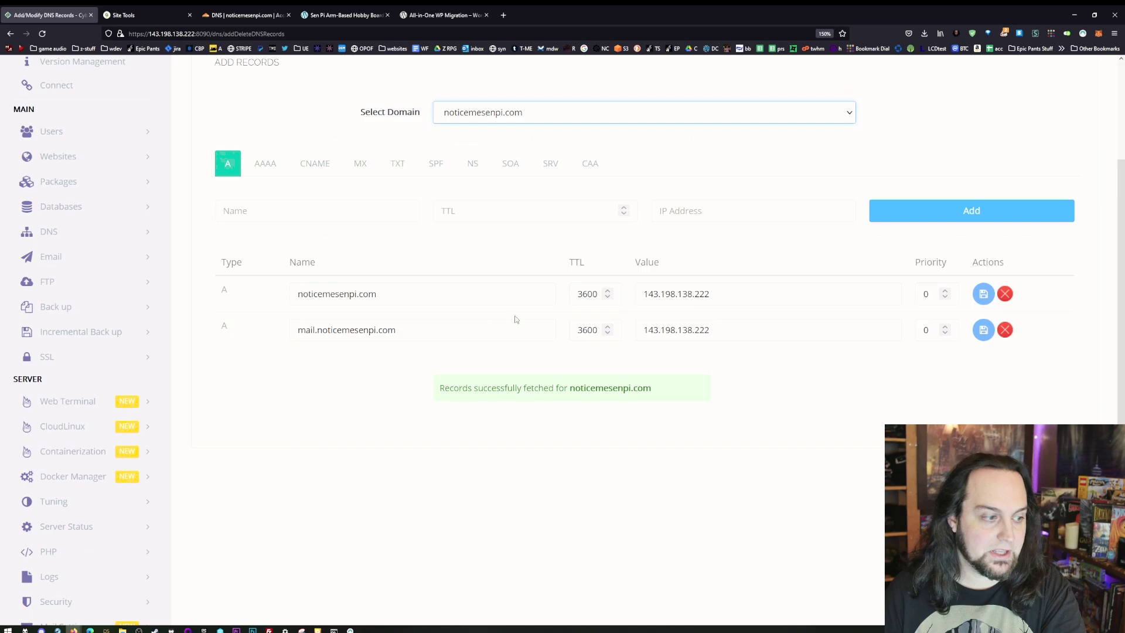
scroll(96, 361, down, 1)
scroll(94, 361, up, 2)
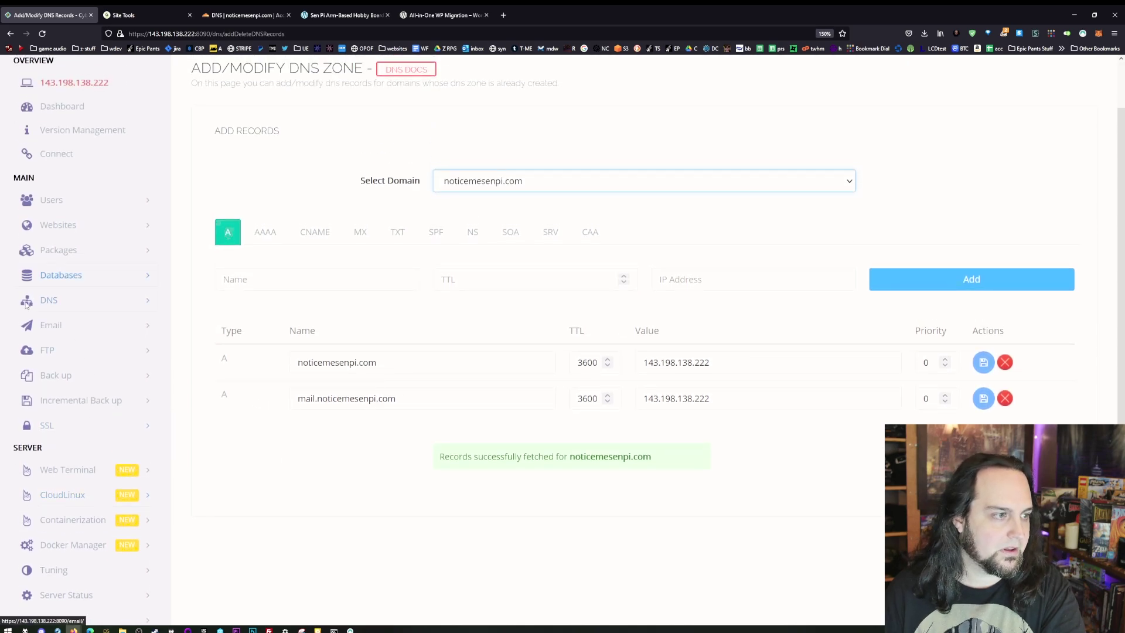
- Go to DNS > CloudFlare and focus the CloudFlare Email field
click(48, 300)
click(50, 438)
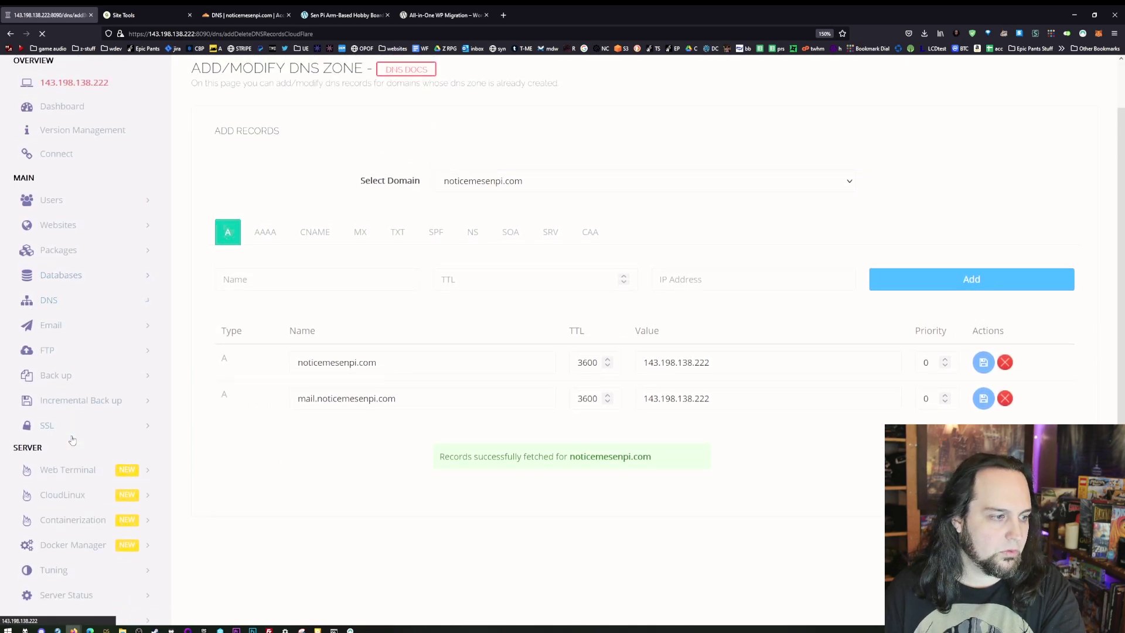
click(455, 242)
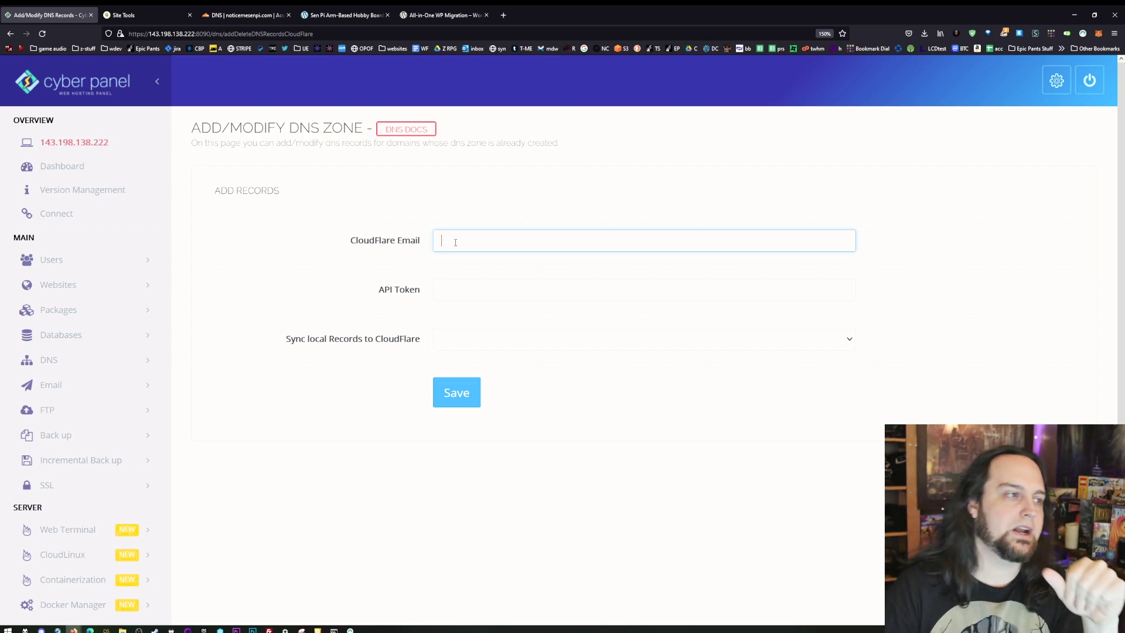
- Go to FTP > Create FTP Account and open the Select Website list showing noticemesenpi.com
scroll(176, 340, down, 1)
click(70, 316)
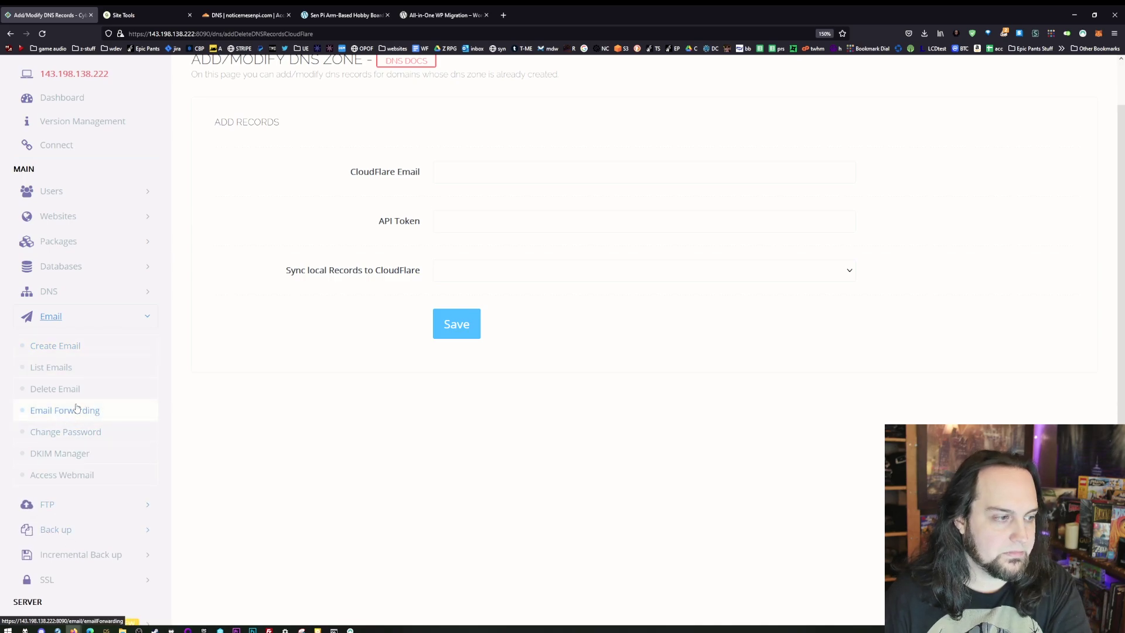
click(82, 504)
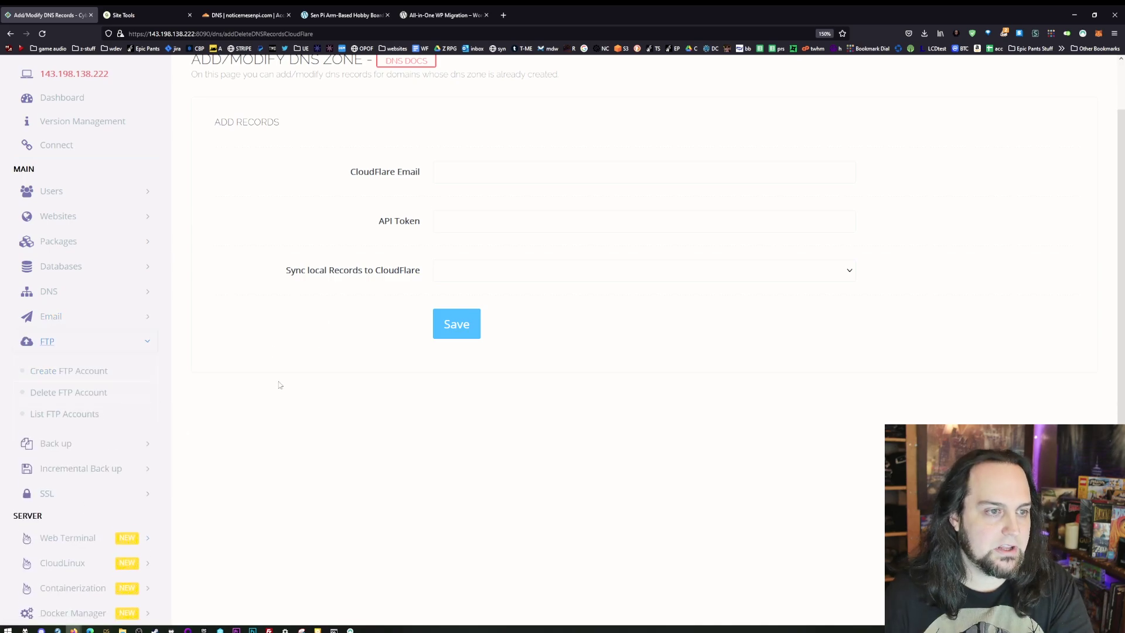
click(82, 371)
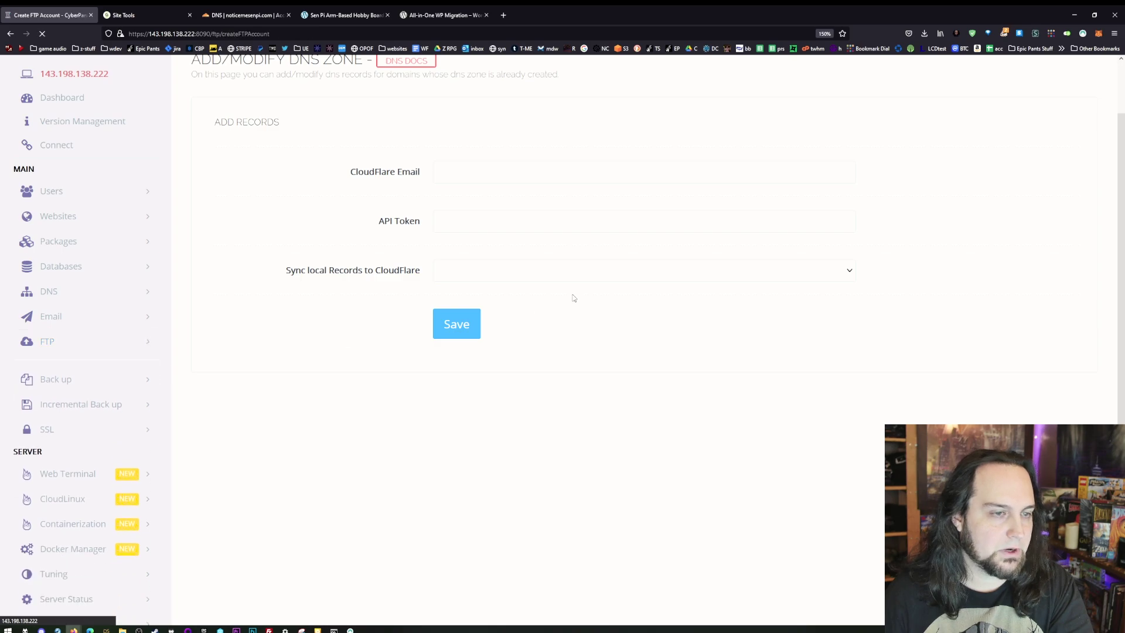
click(485, 221)
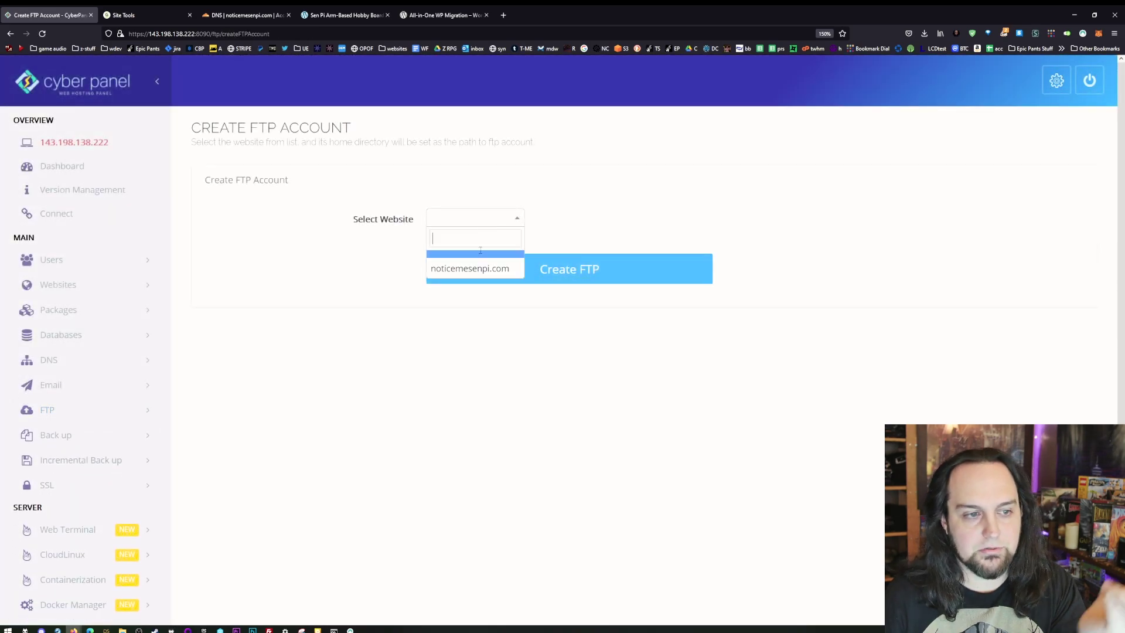
- Choose noticemesenpi.com for the FTP account and go over the User Name and FTP Password fields
click(478, 271)
click(459, 273)
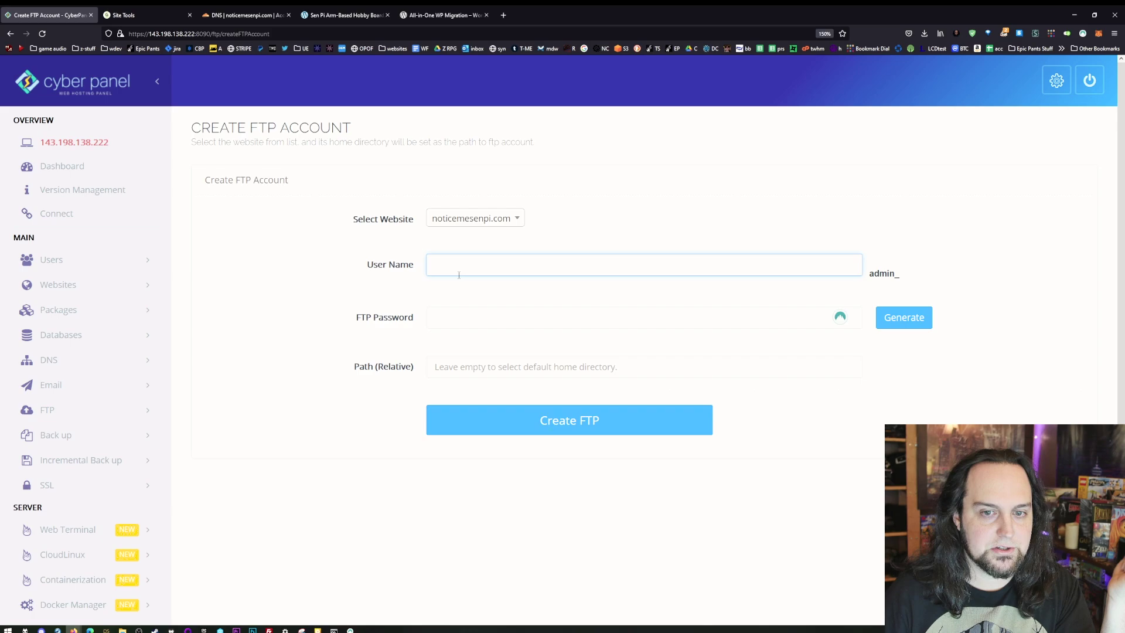
click(472, 309)
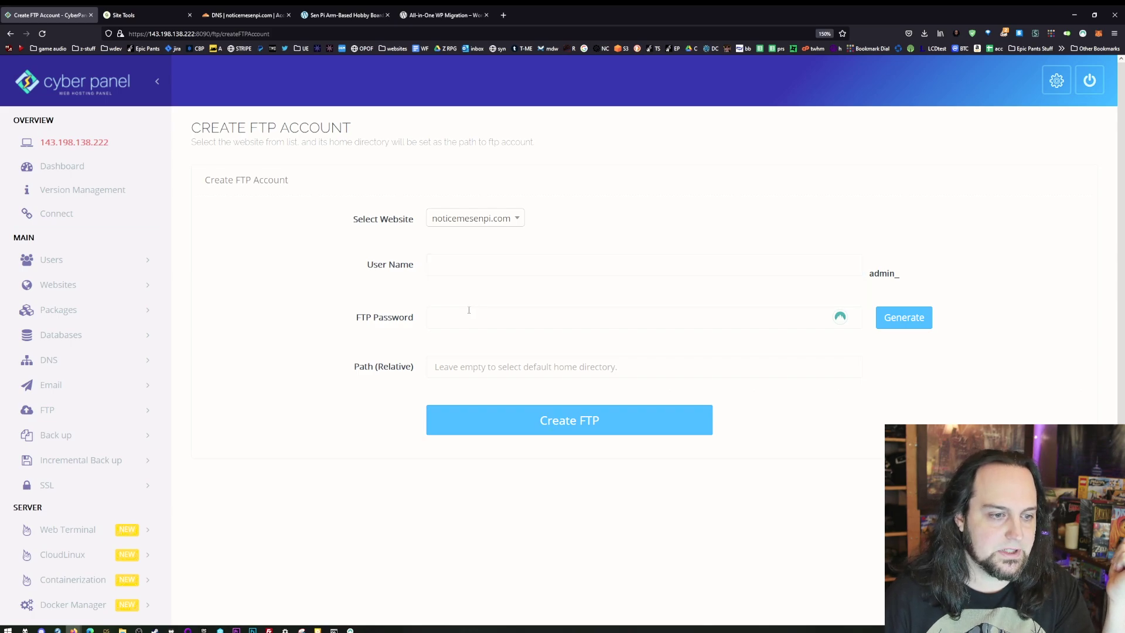
click(468, 310)
- Go to Back up > Create Back up in the sidebar
scroll(183, 365, down, 3)
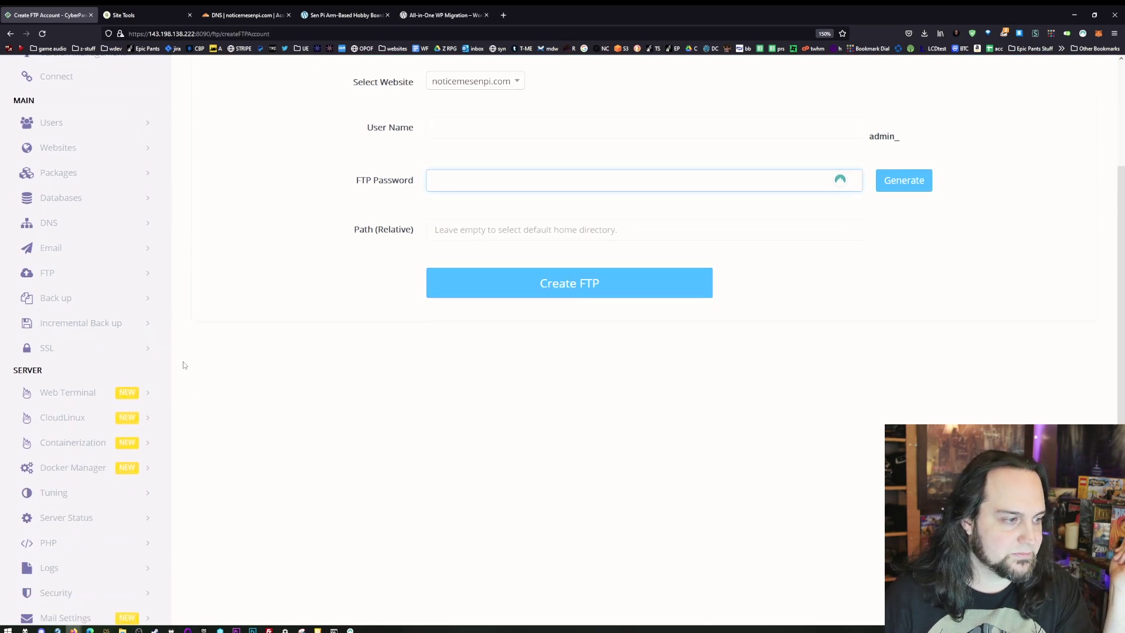
click(75, 300)
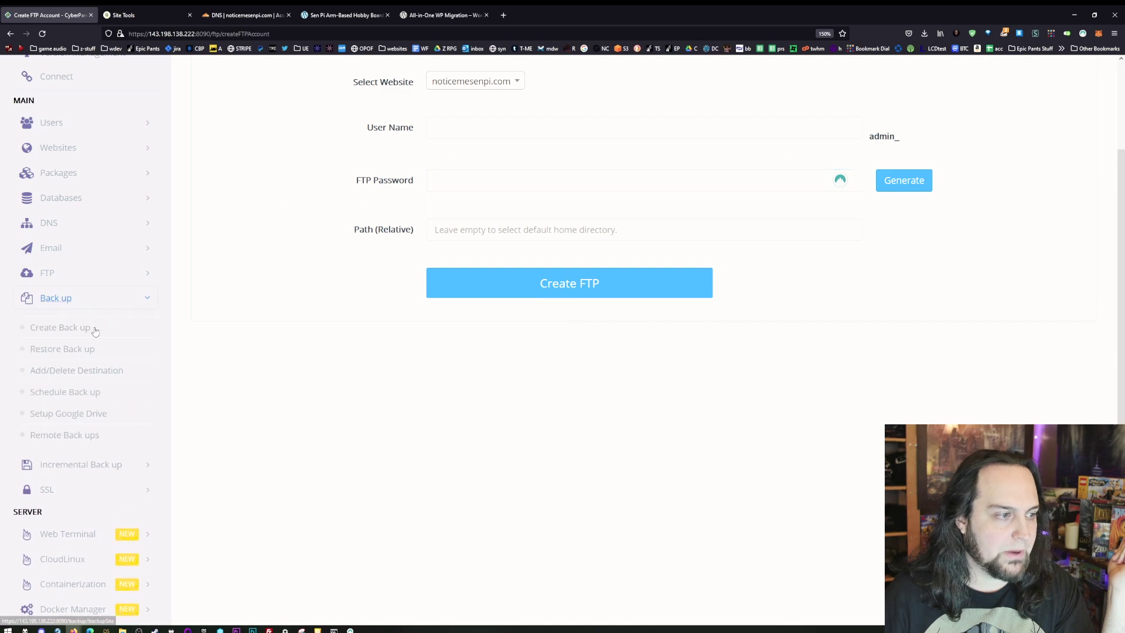
click(95, 332)
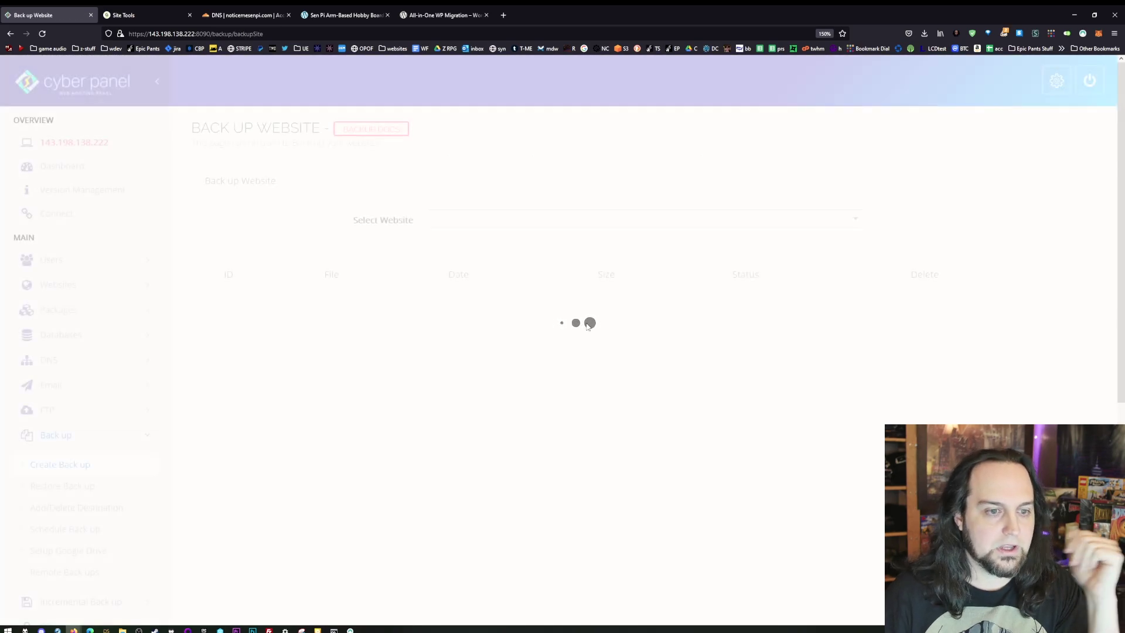
- Set the backup website to noticemesenpi.com and the destination to Home
click(562, 228)
click(525, 275)
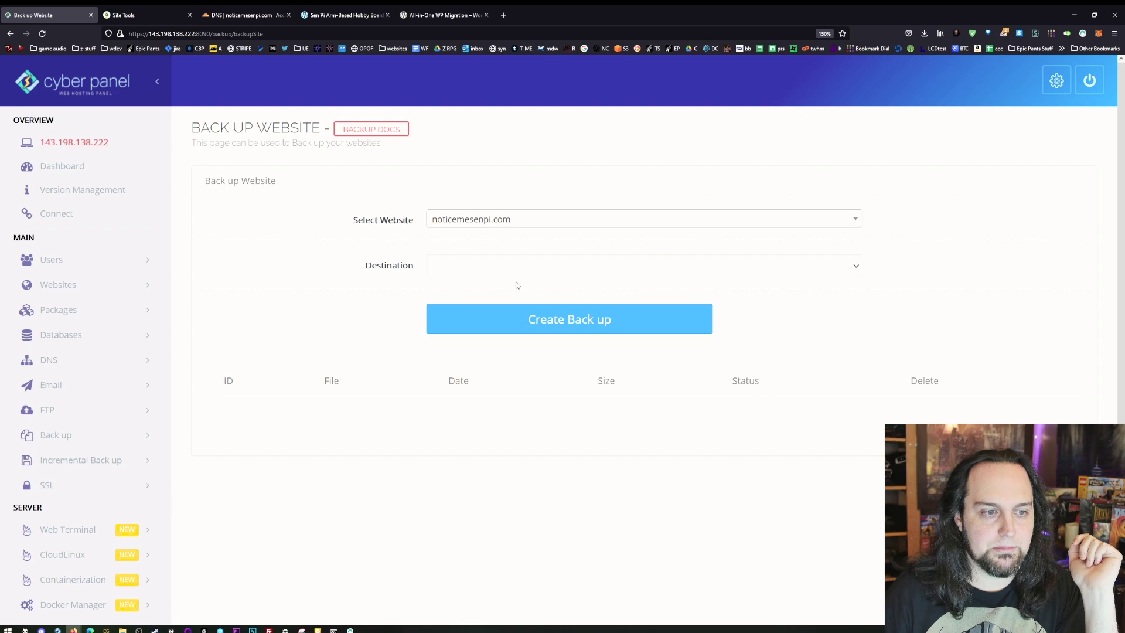
click(525, 273)
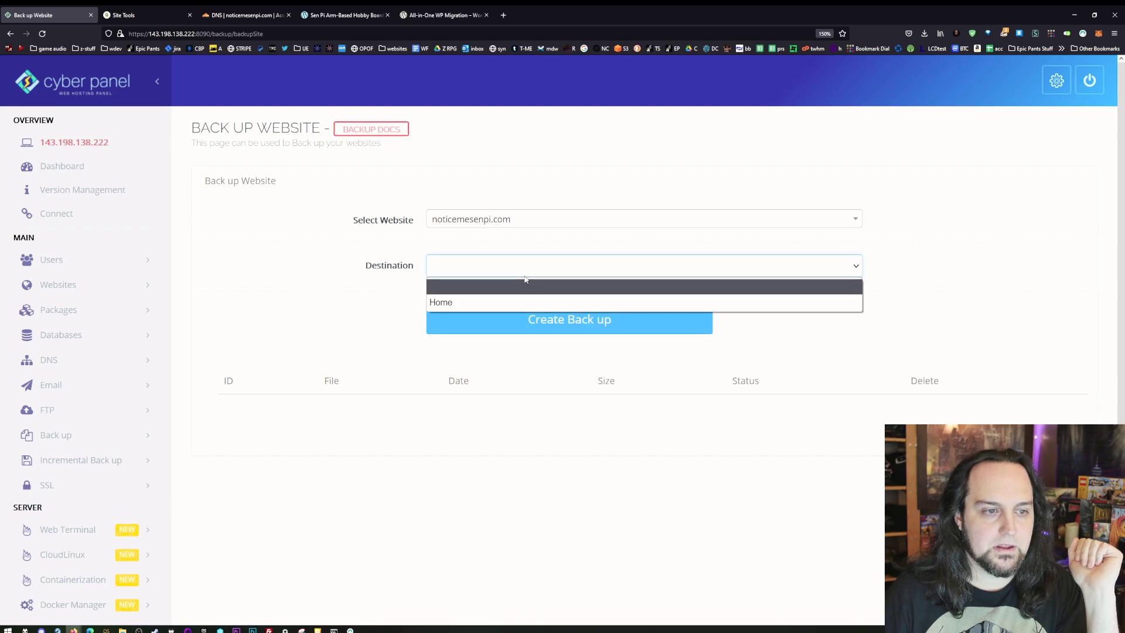
click(512, 302)
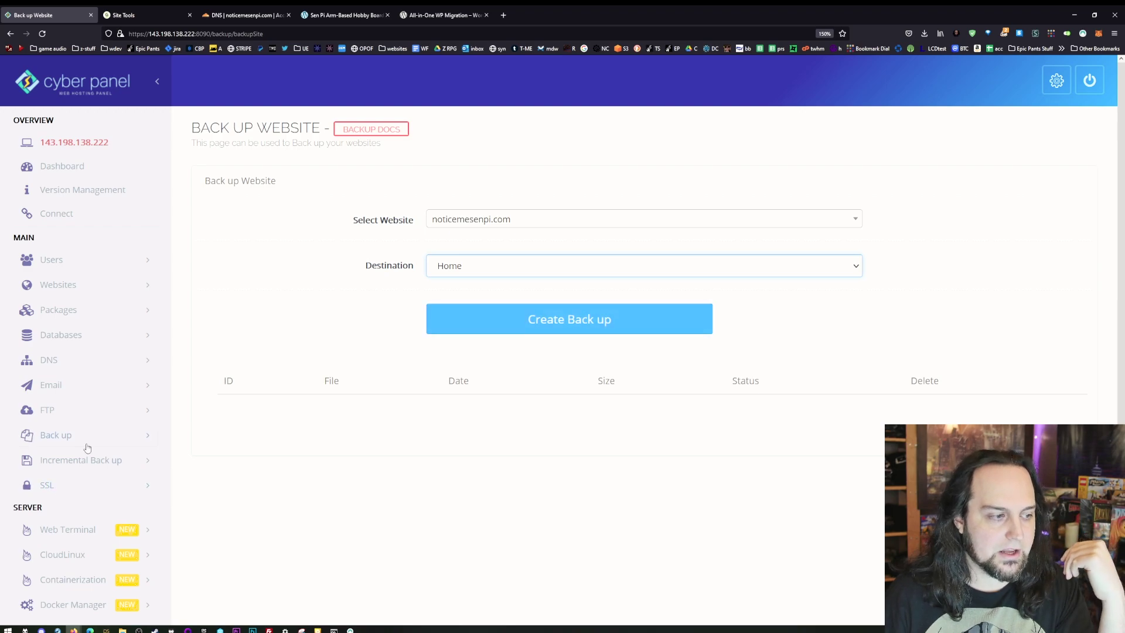
- Go to Remote Back ups and focus the remote server IP address field
click(104, 437)
scroll(129, 526, down, 2)
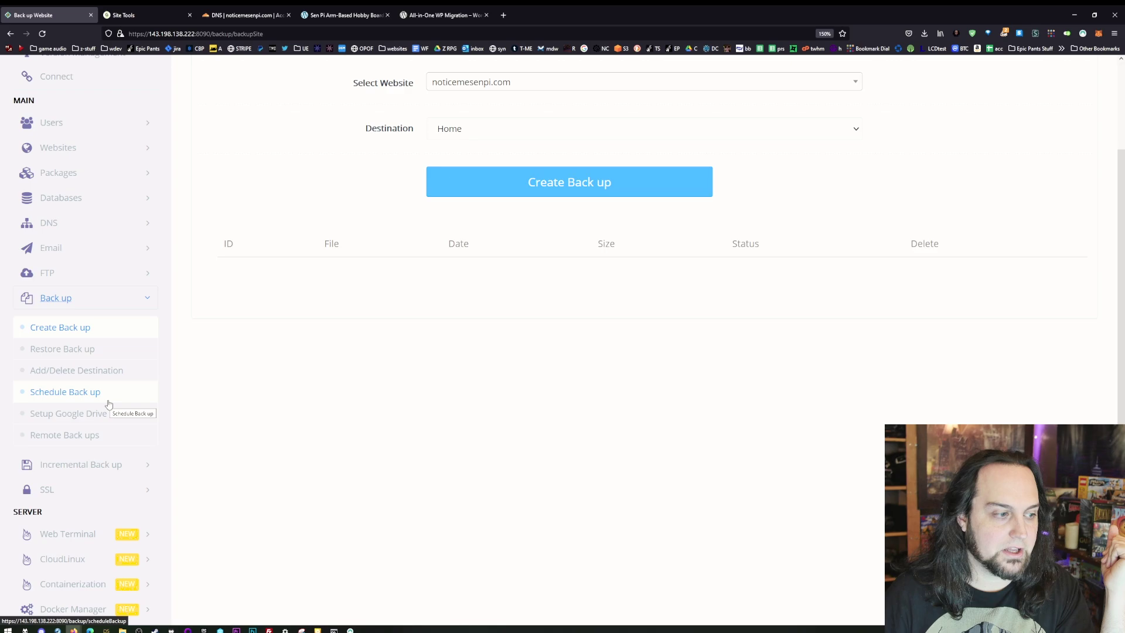
click(100, 434)
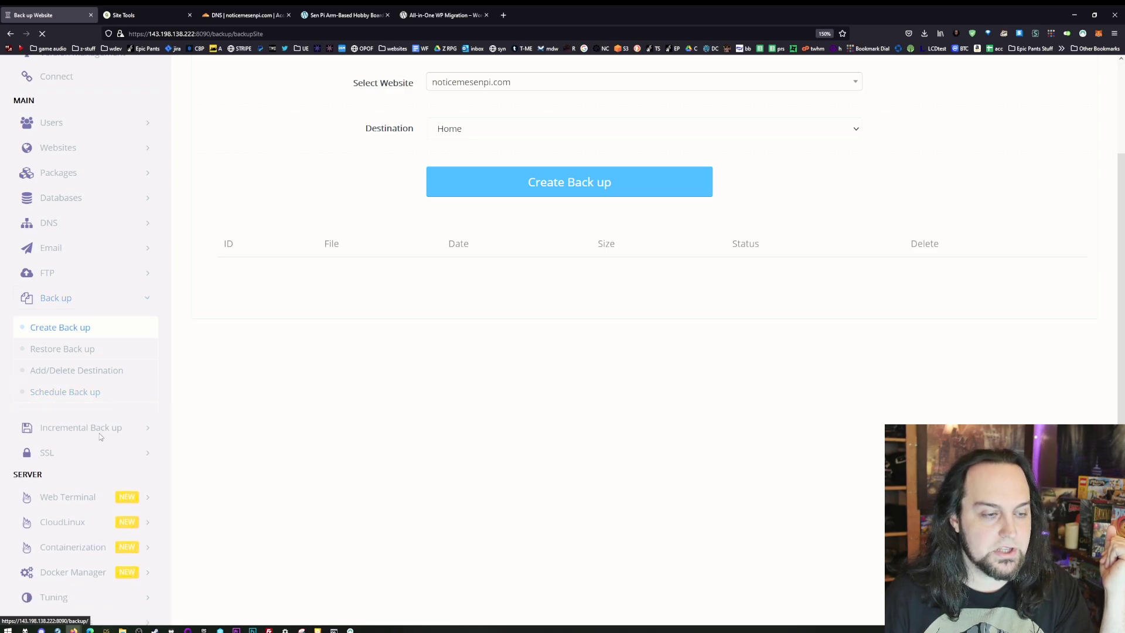
click(503, 224)
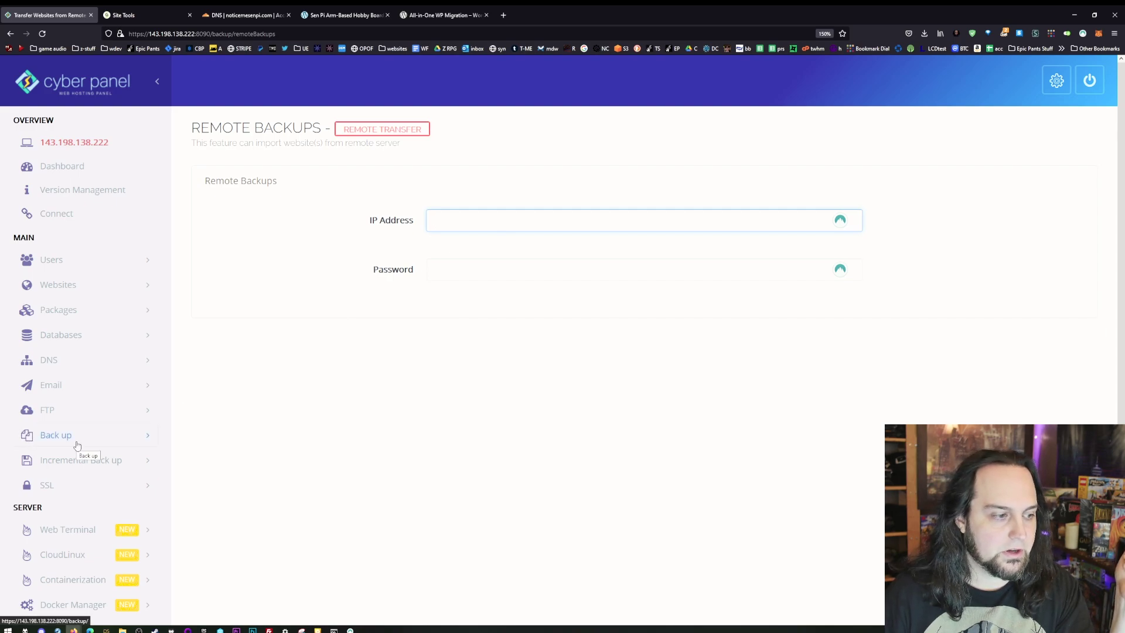
- Open Incremental Back up > Create/Restore Back up and choose noticemesenpi.com
click(89, 464)
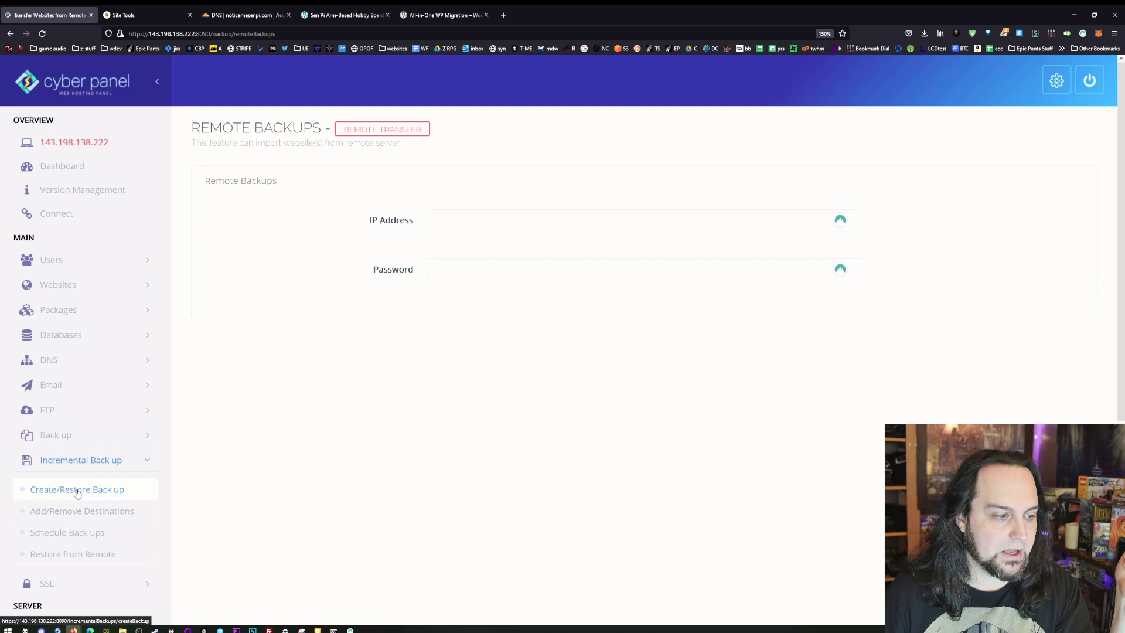
click(77, 490)
click(469, 221)
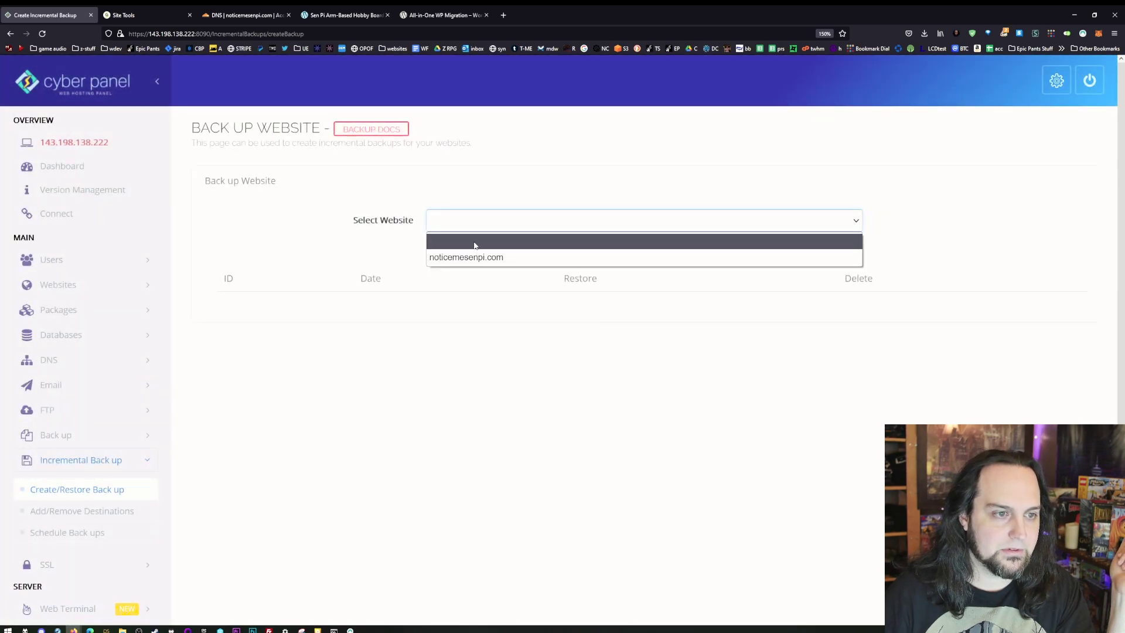
click(474, 257)
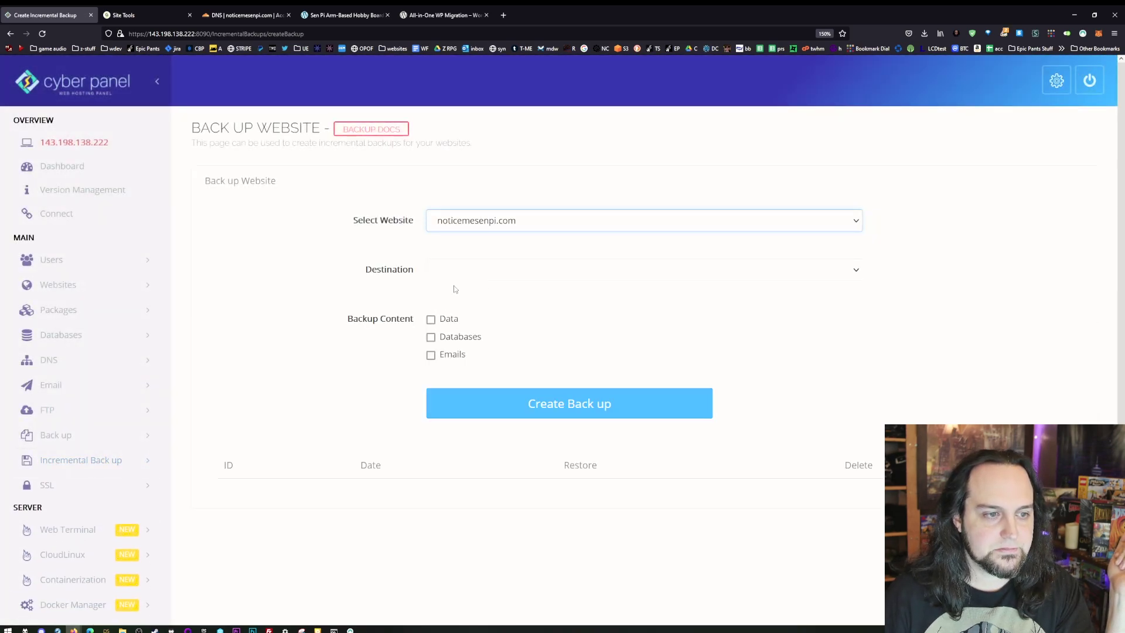
- Include Data and Databases, exclude Emails, and set the destination to local
click(450, 338)
click(444, 322)
click(453, 354)
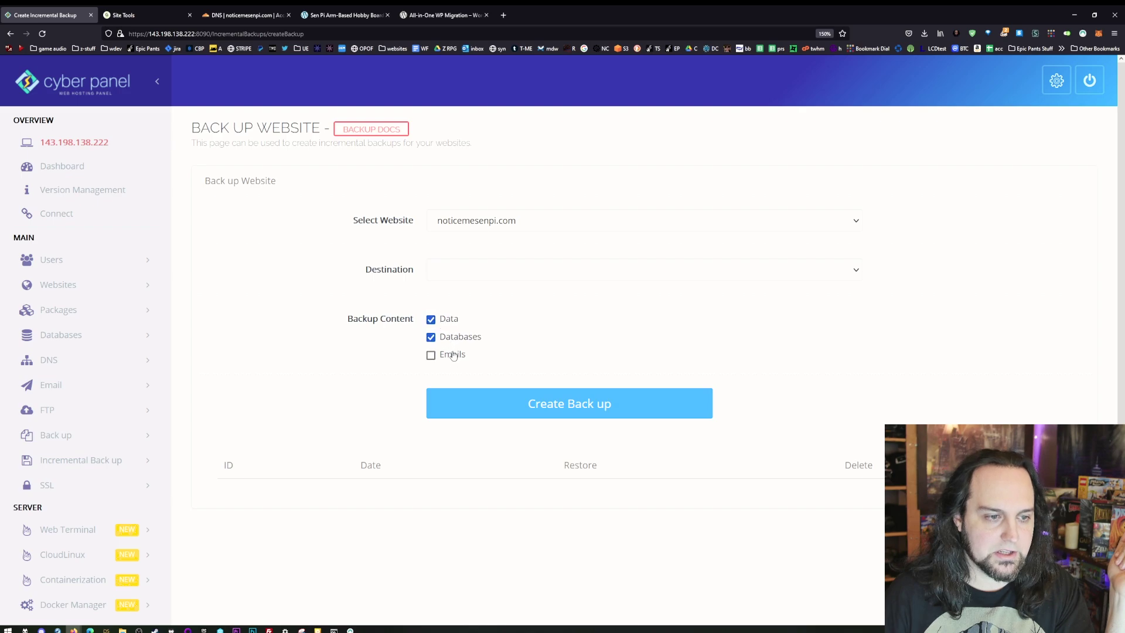
click(449, 359)
click(524, 270)
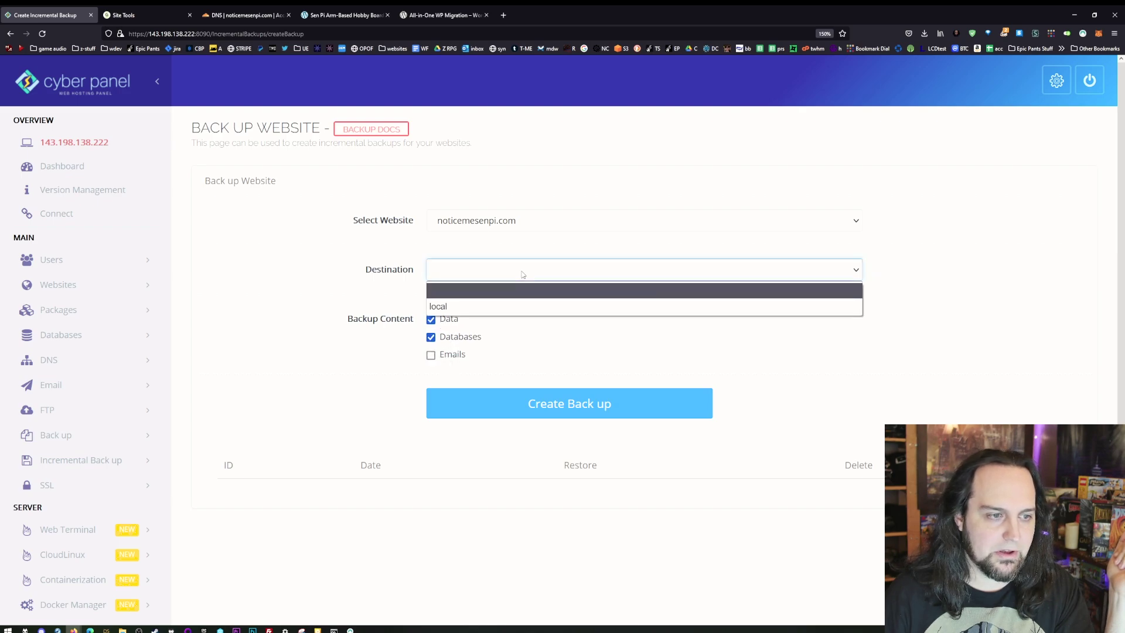
click(516, 311)
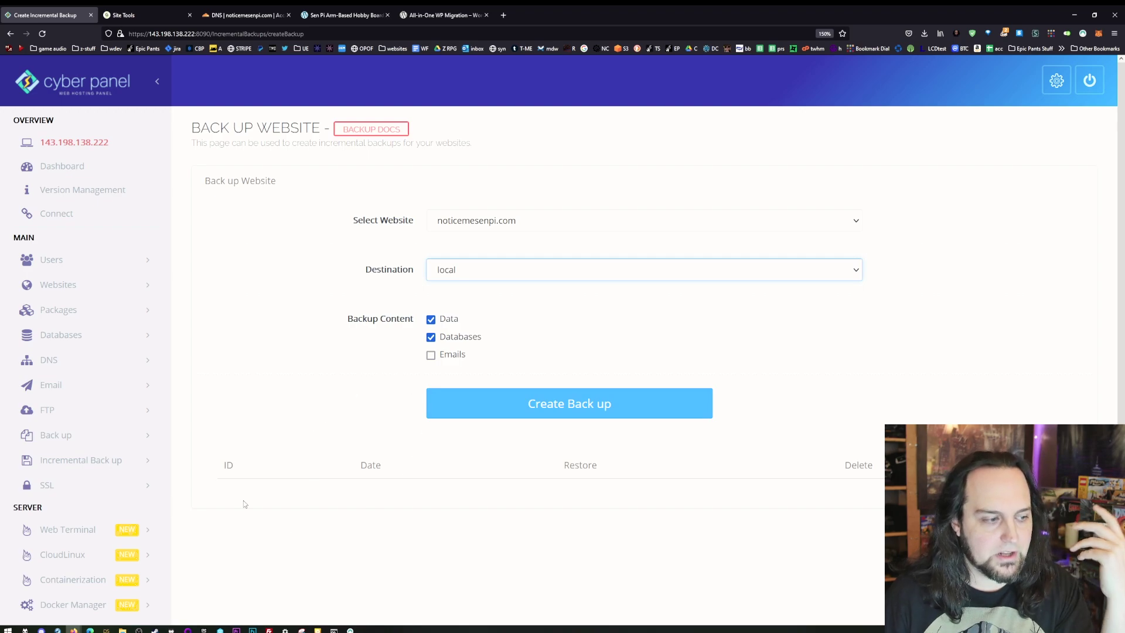
scroll(244, 500, down, 2)
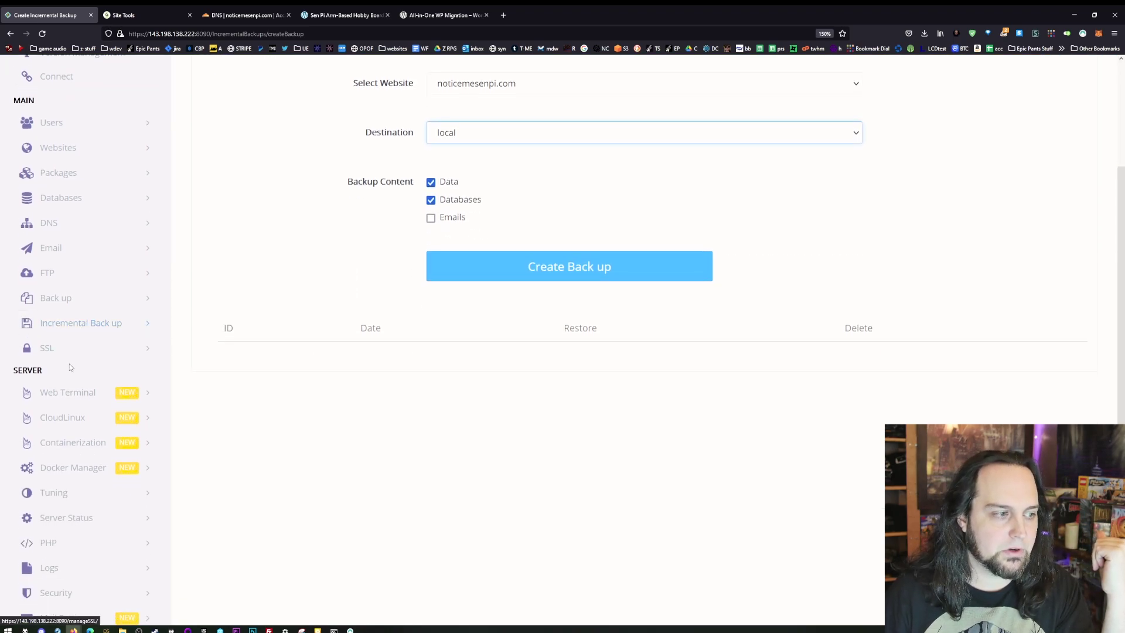
- Go to SSL > Manage SSL, then expand Tuning to show LiteSpeed Tuning and PHP Tuning
click(101, 352)
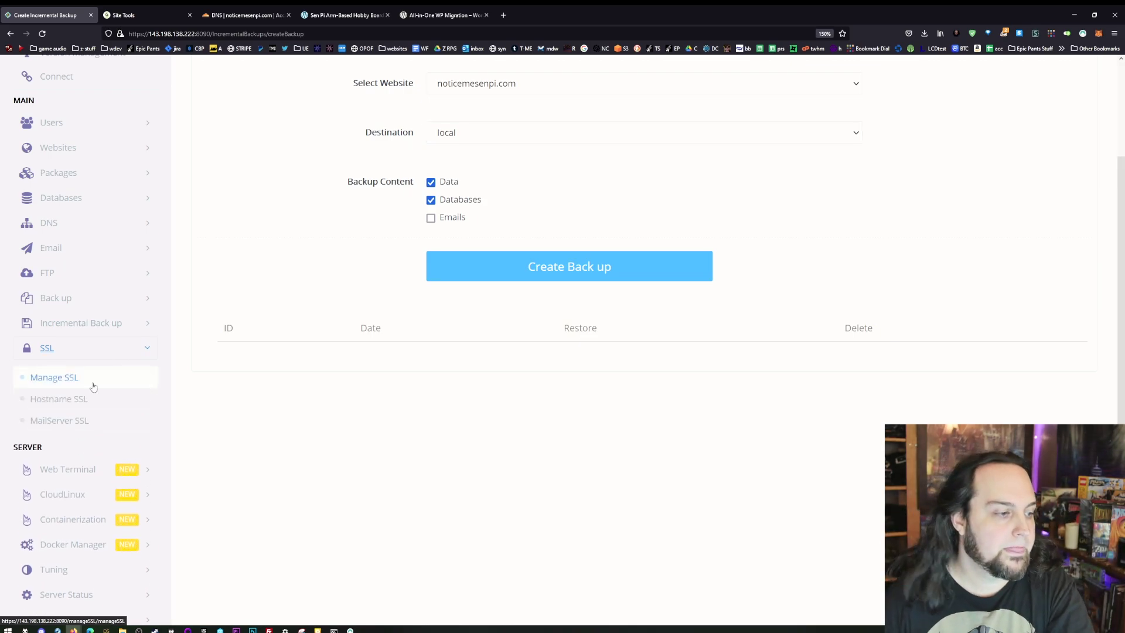
click(87, 381)
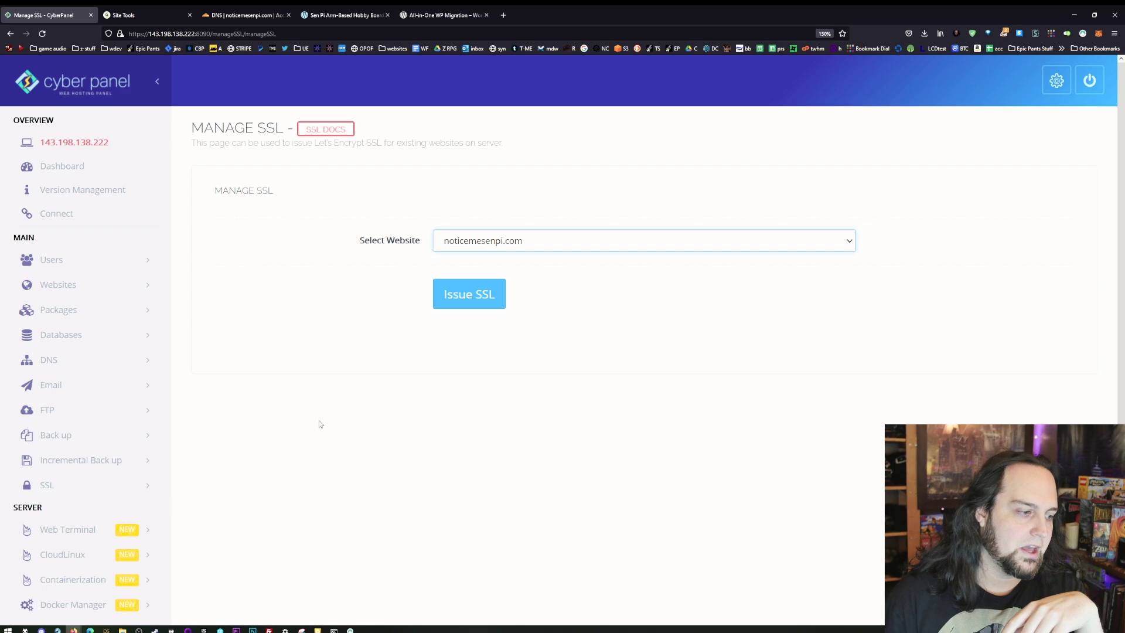
scroll(318, 424, down, 3)
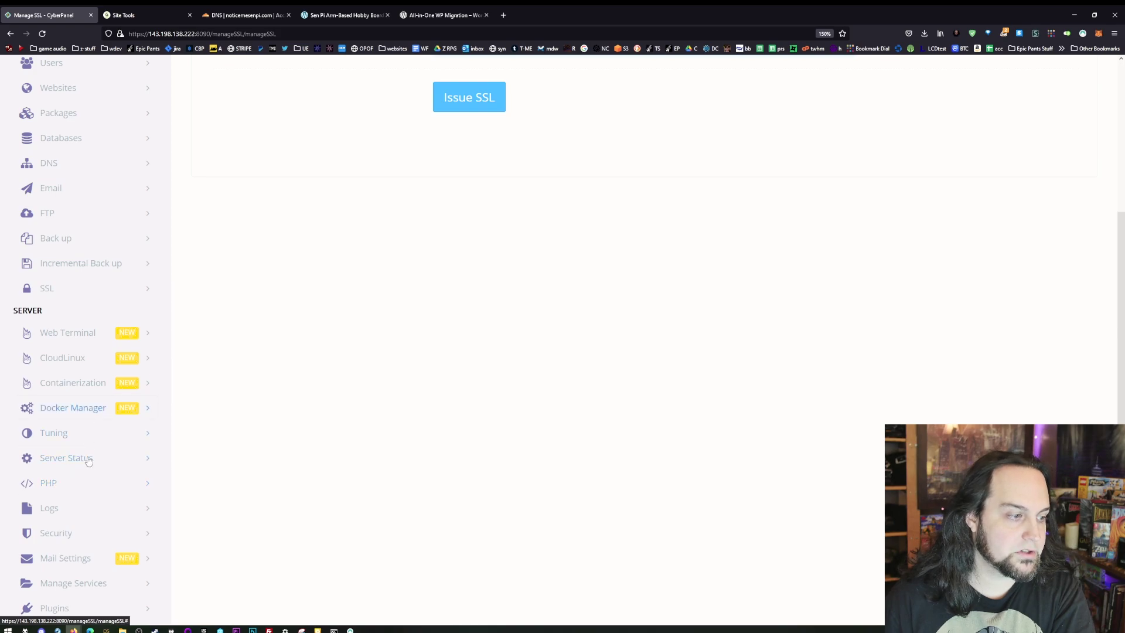
click(73, 438)
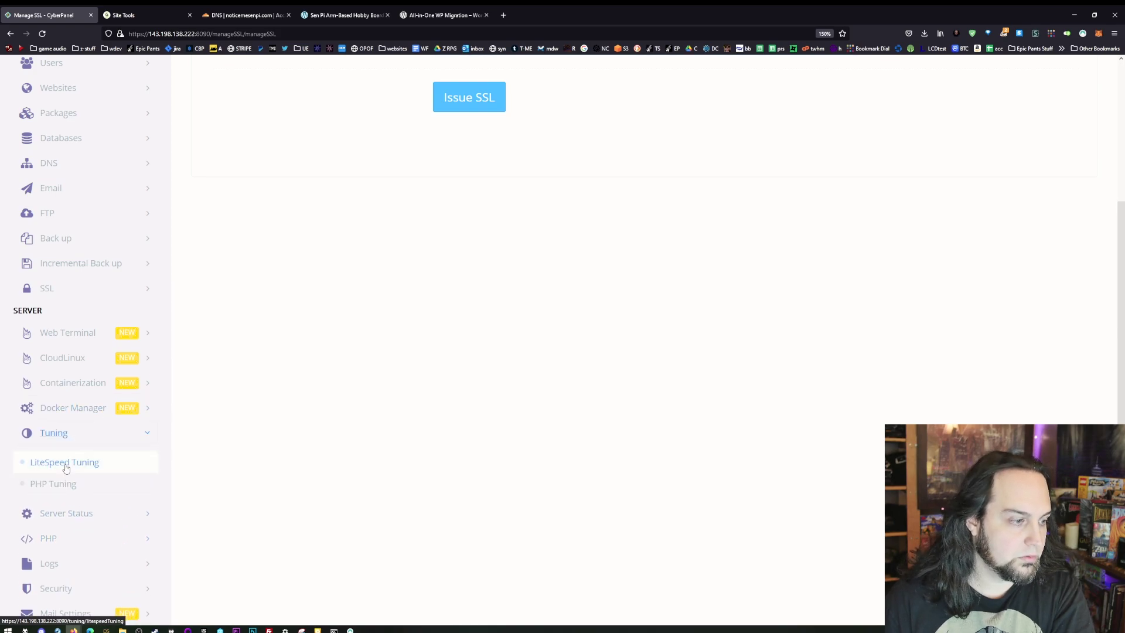
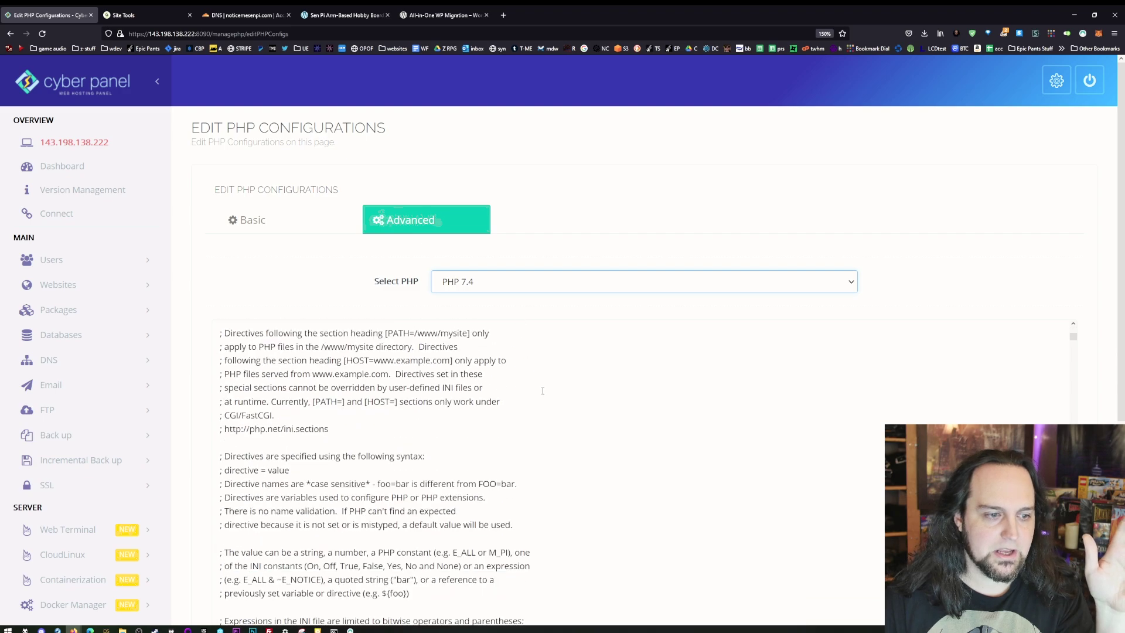
- Open the Basic PHP settings and load the configuration for PHP 7.4
scroll(555, 422, down, 15)
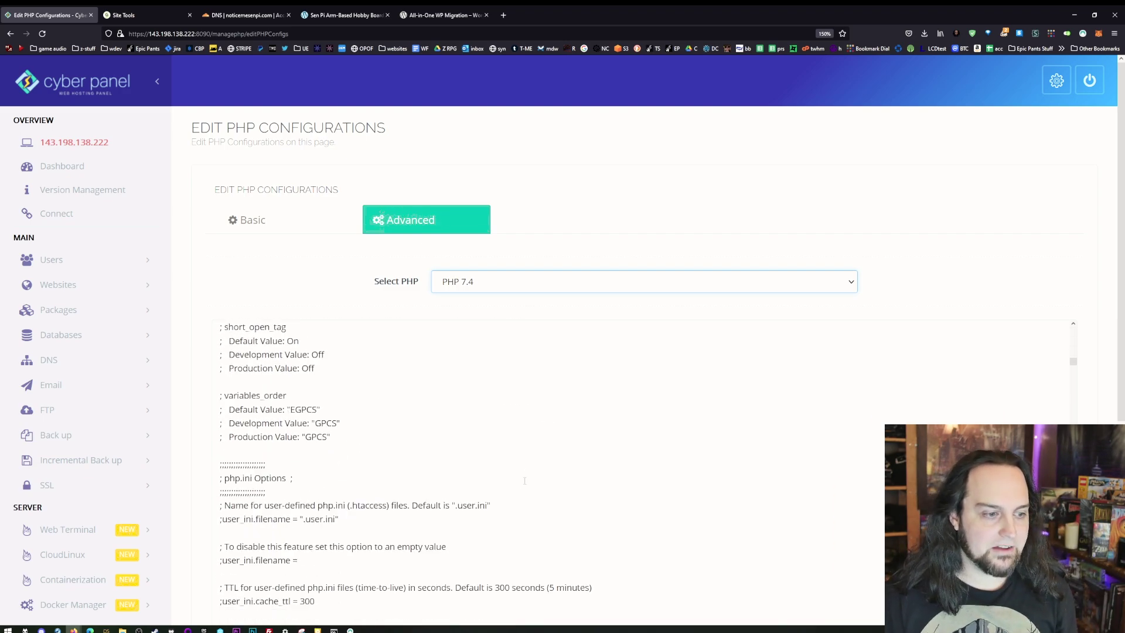
scroll(933, 270, down, 3)
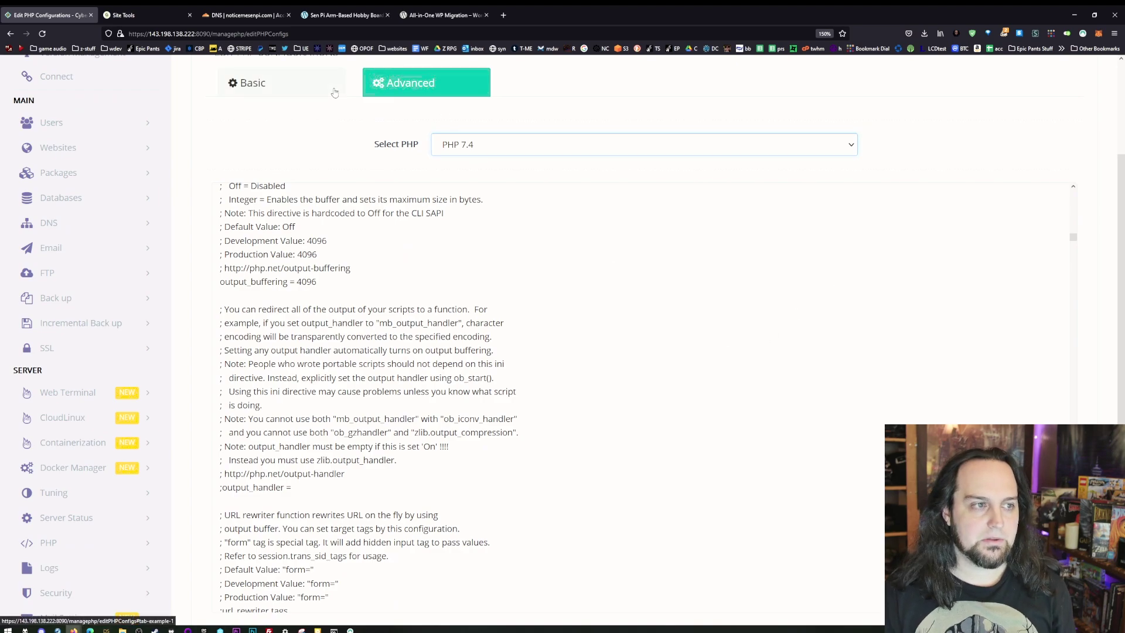
click(252, 82)
click(524, 151)
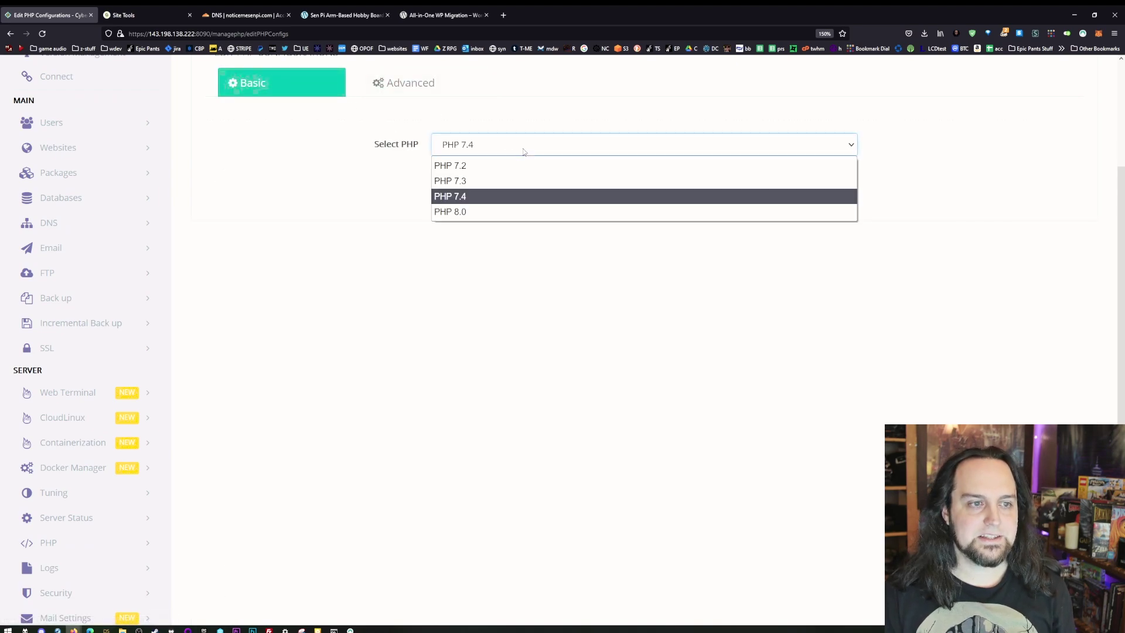
click(461, 201)
click(494, 153)
click(480, 185)
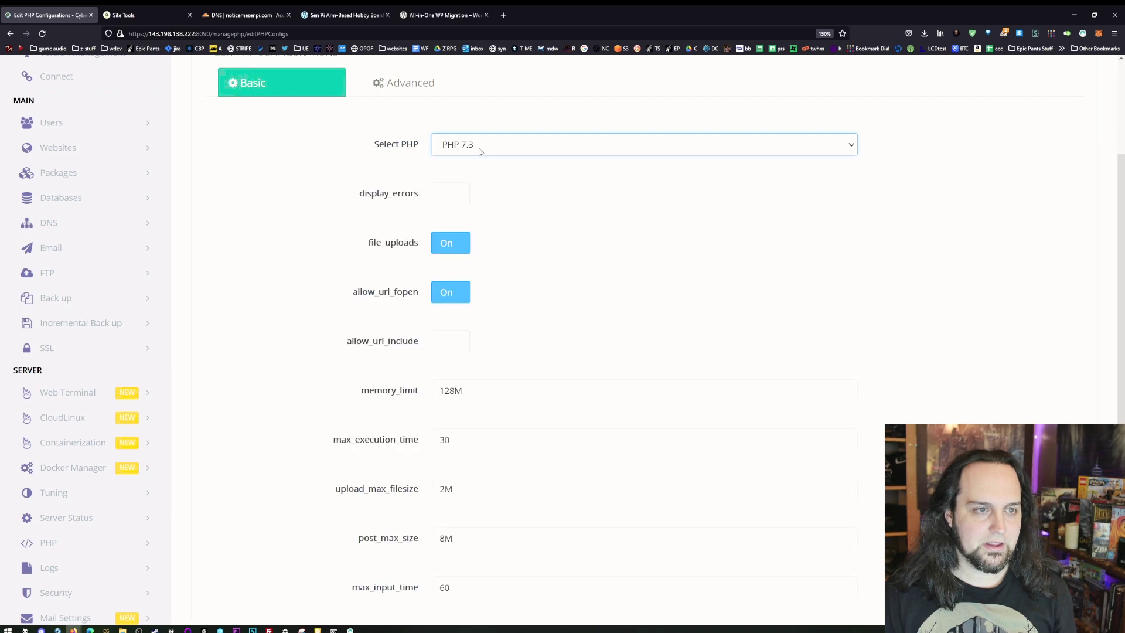
click(477, 151)
click(472, 196)
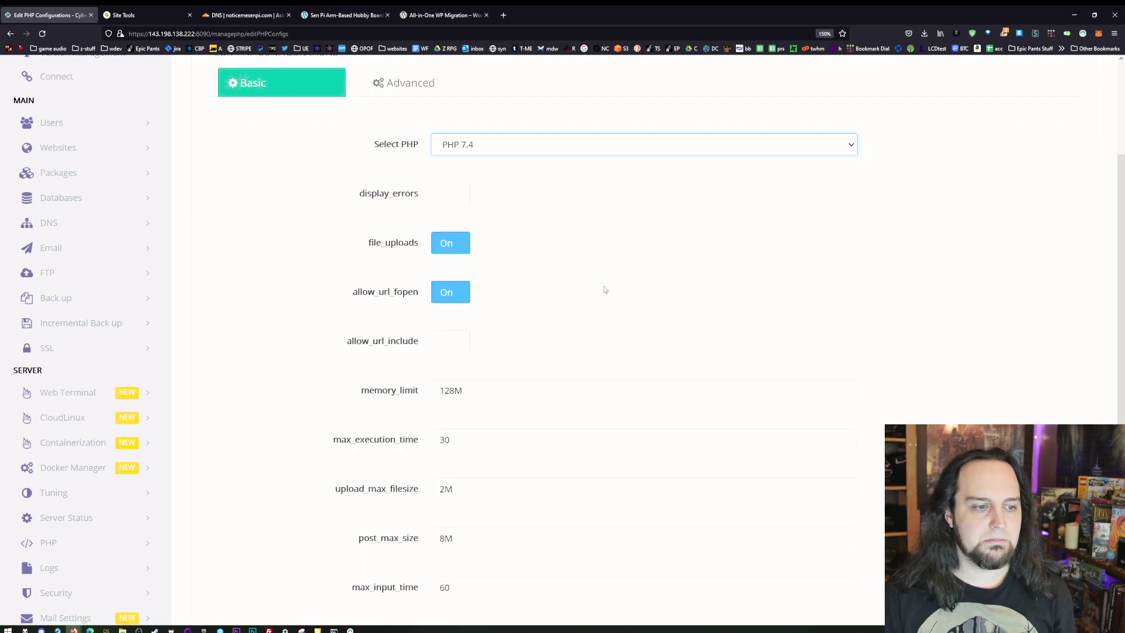
- Set upload_max_filesize and post_max_size to 1000M
scroll(604, 290, down, 3)
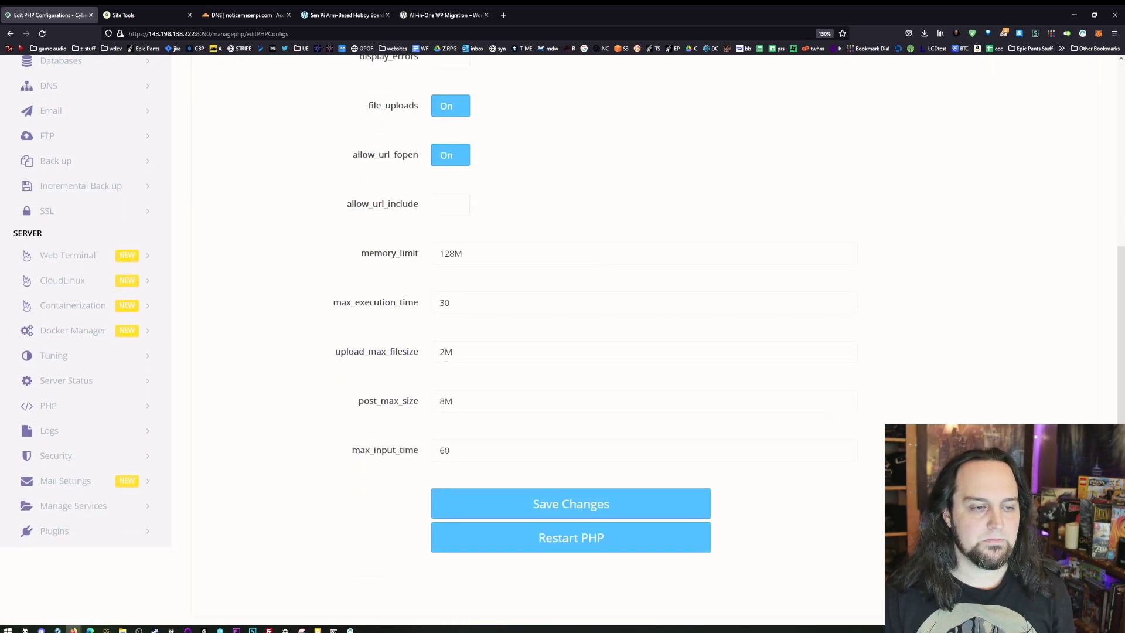
scroll(446, 356, up, 5)
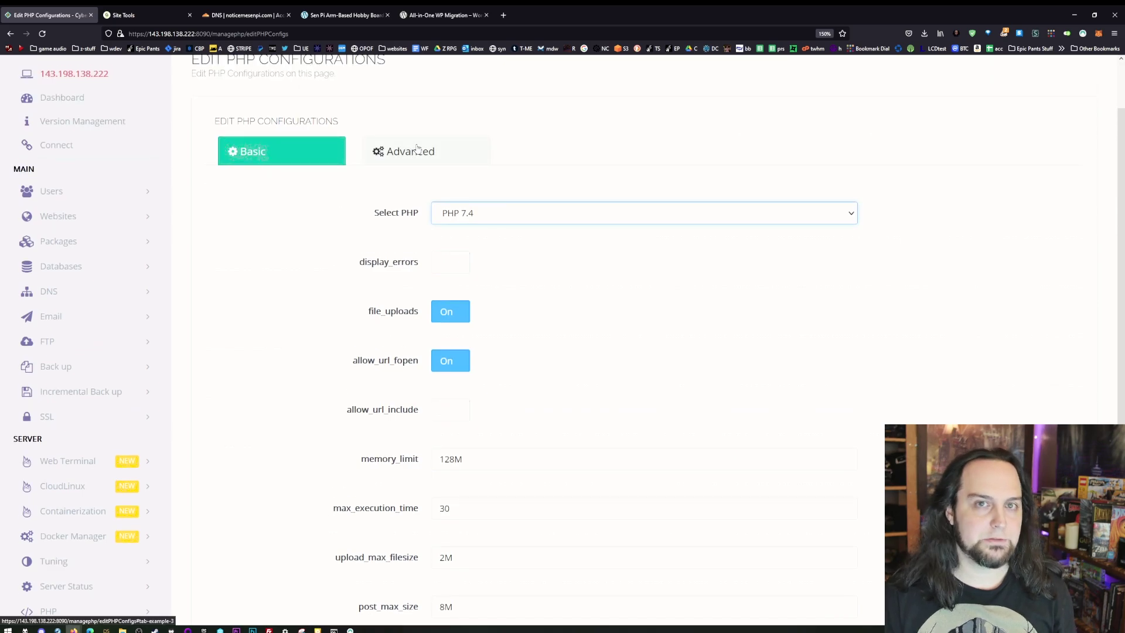
scroll(528, 399, down, 3)
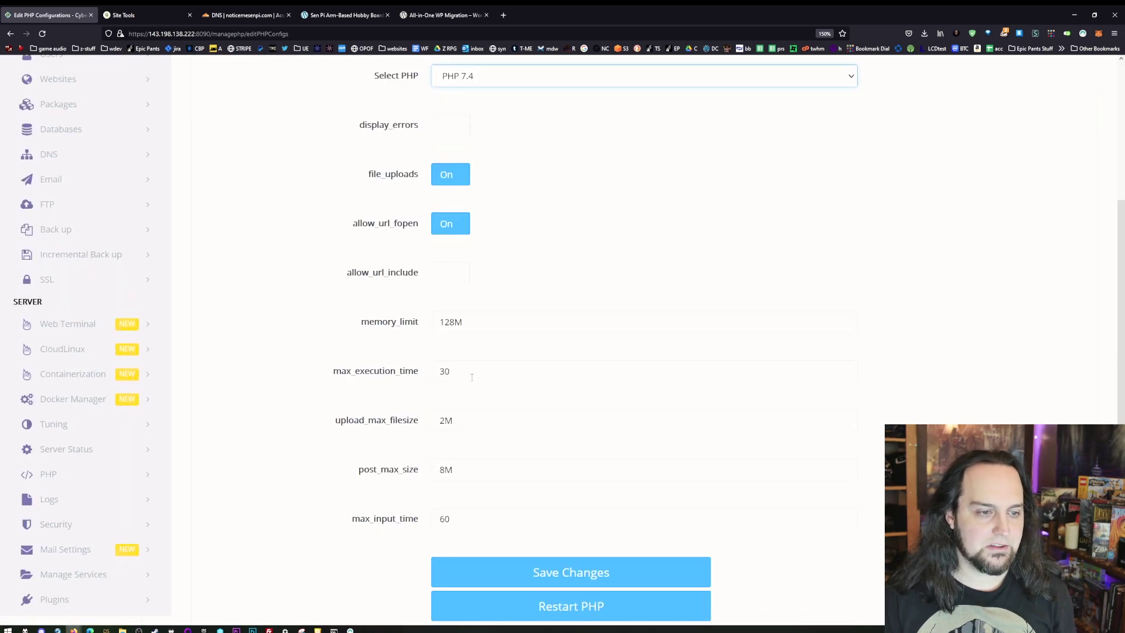
drag(444, 421, 437, 422)
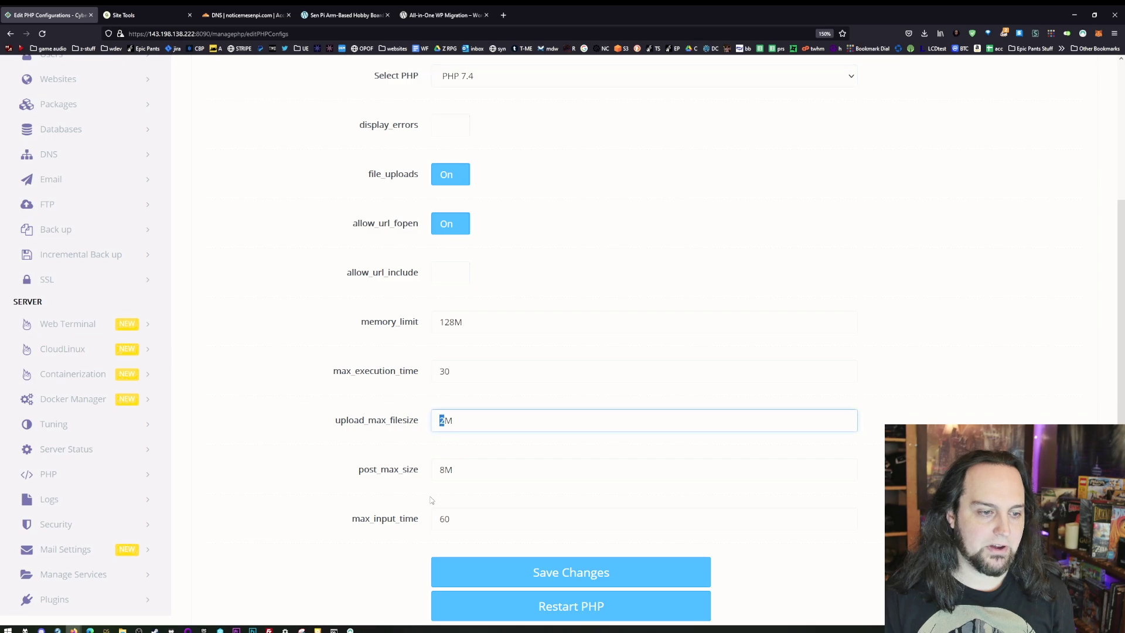
text(1000)
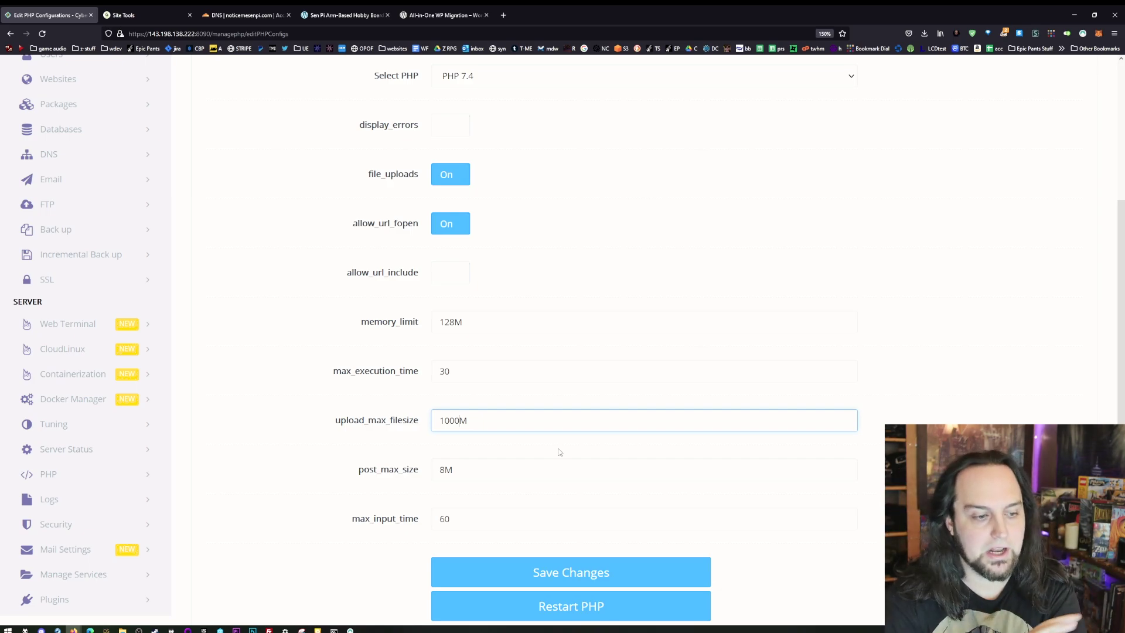
drag(444, 471, 438, 471)
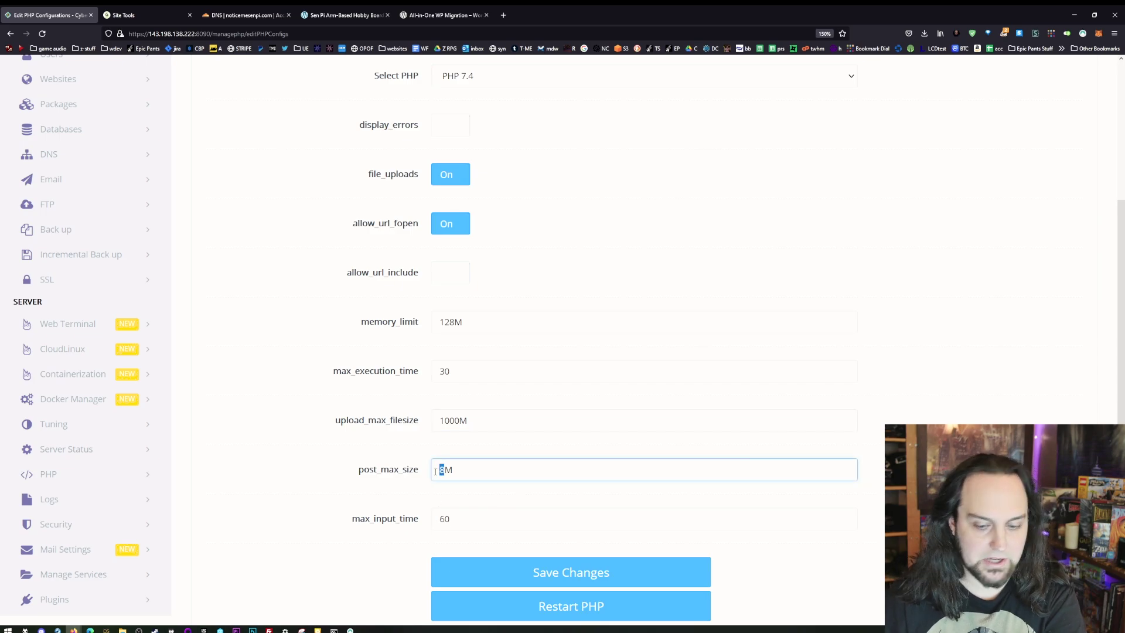
text(1000)
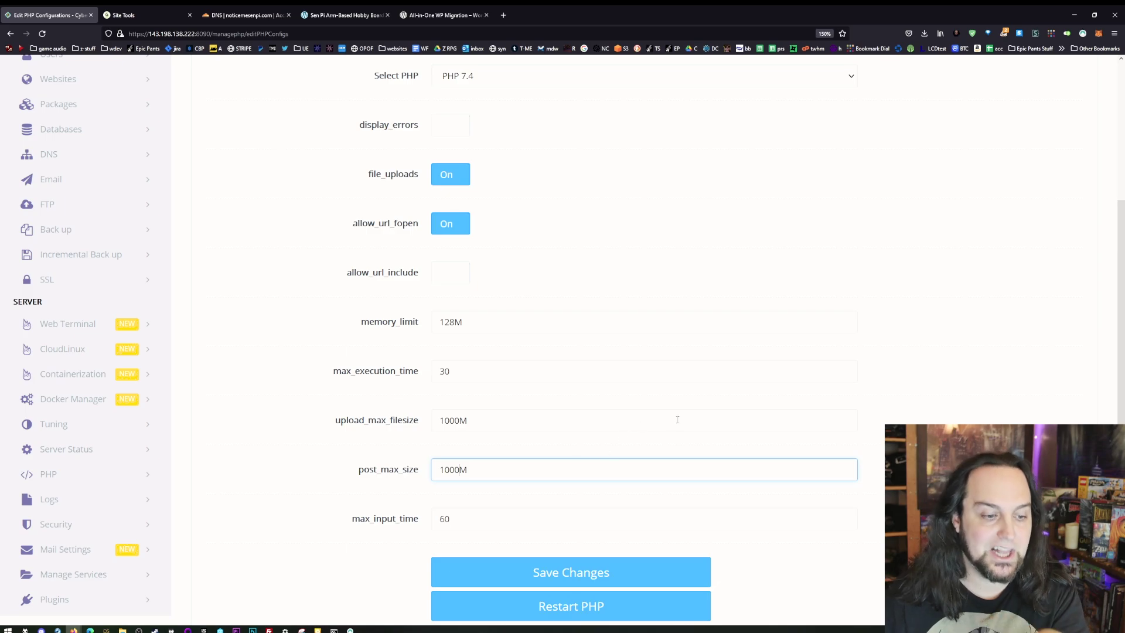
- Change memory_limit from 128M to 256M and save the PHP 7.4 settings
scroll(636, 383, up, 3)
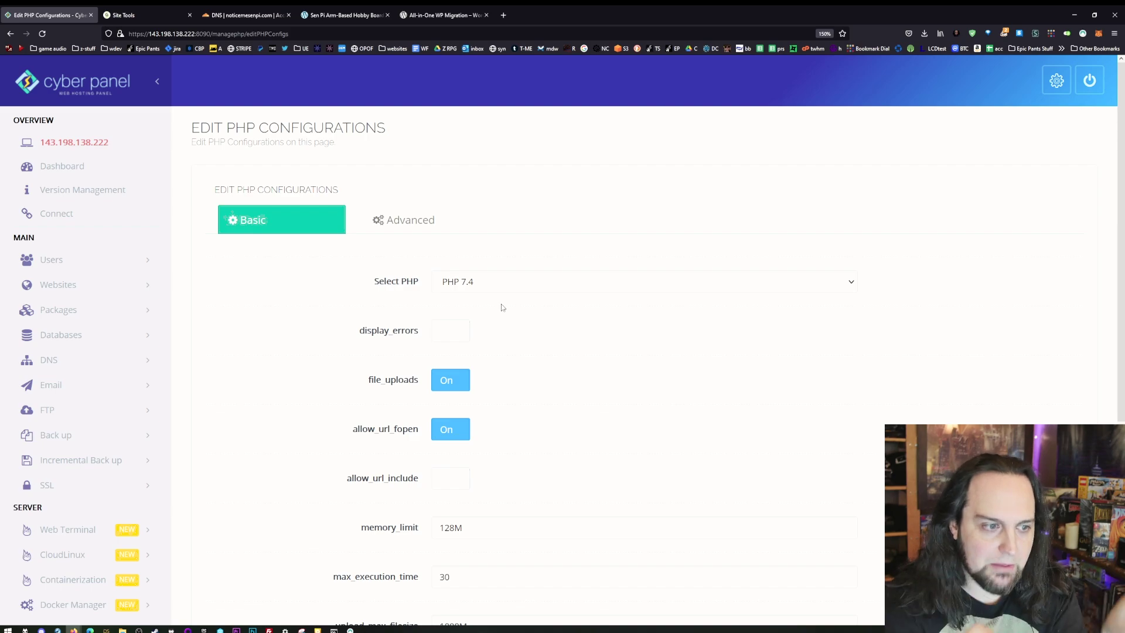
scroll(545, 352, down, 5)
click(529, 410)
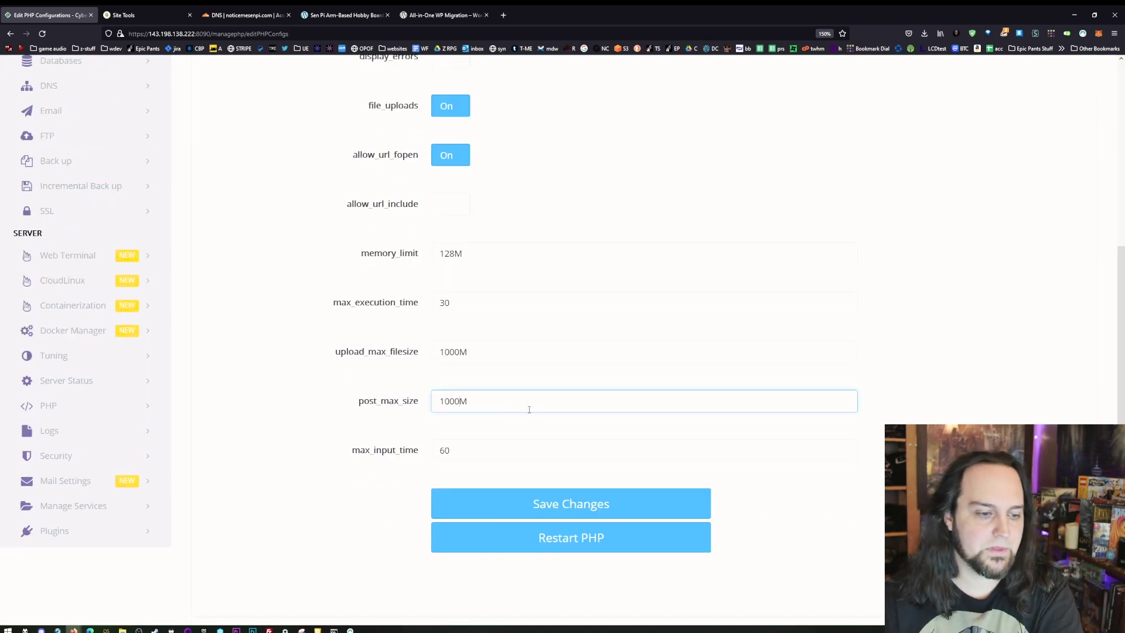
drag(455, 253, 393, 259)
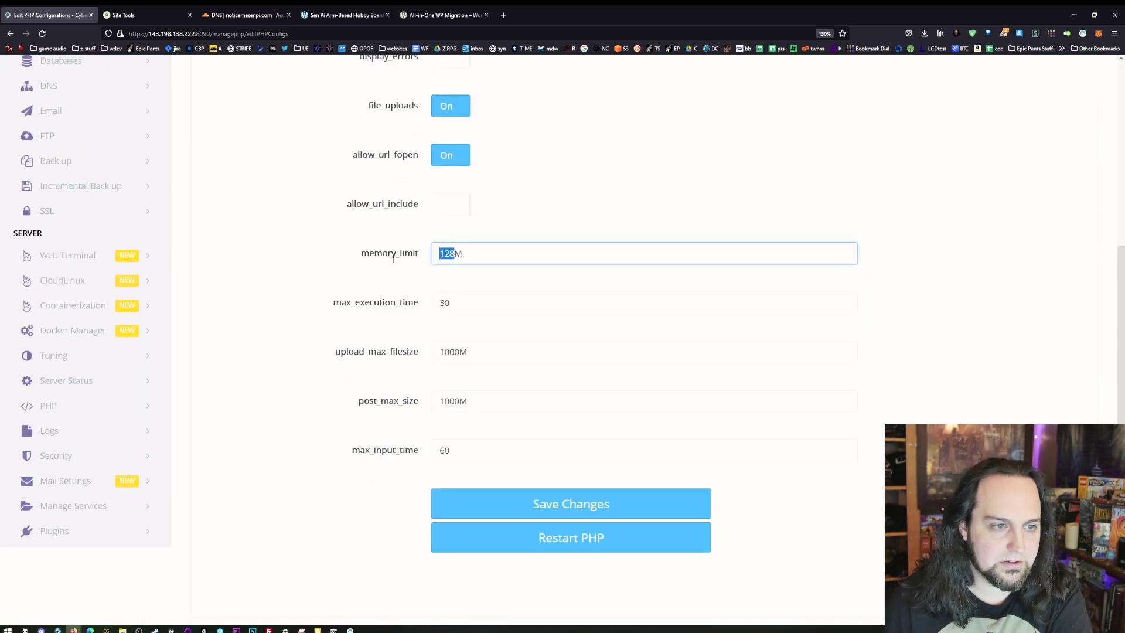
text(256)
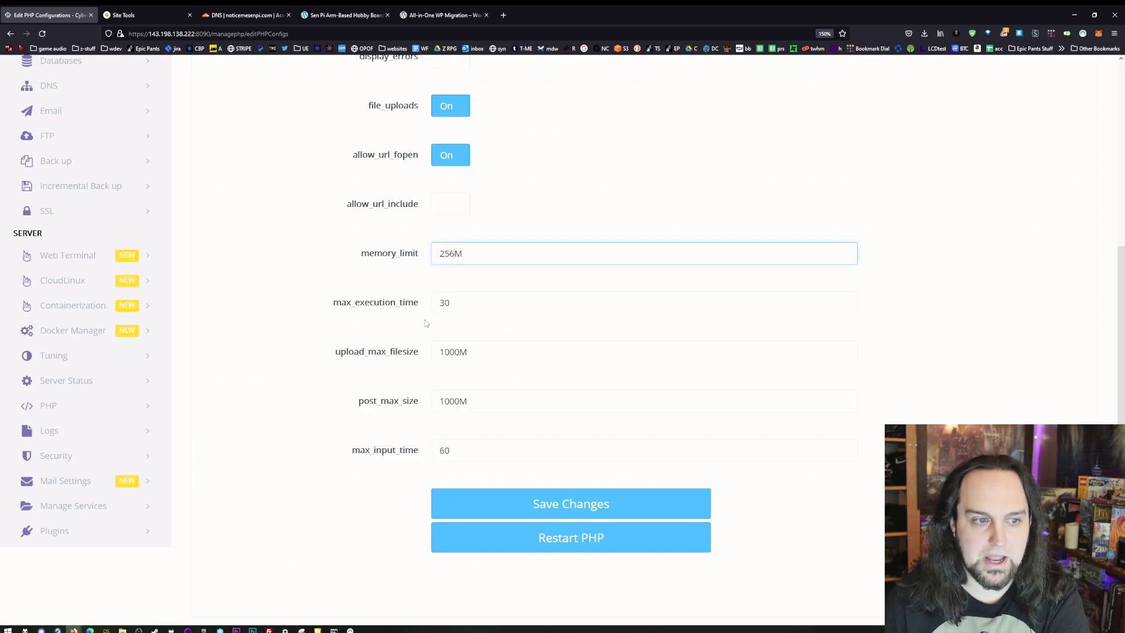
click(570, 503)
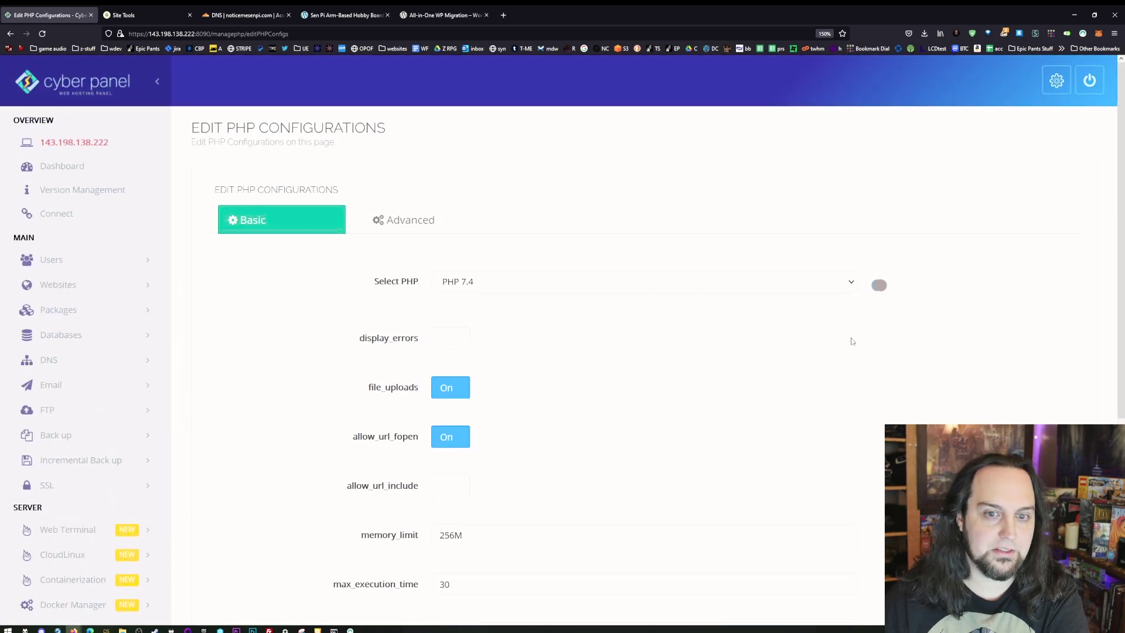
- Save the PHP 7.4 settings again so 'PHP Configs Saved.' is confirmed
scroll(750, 411, down, 5)
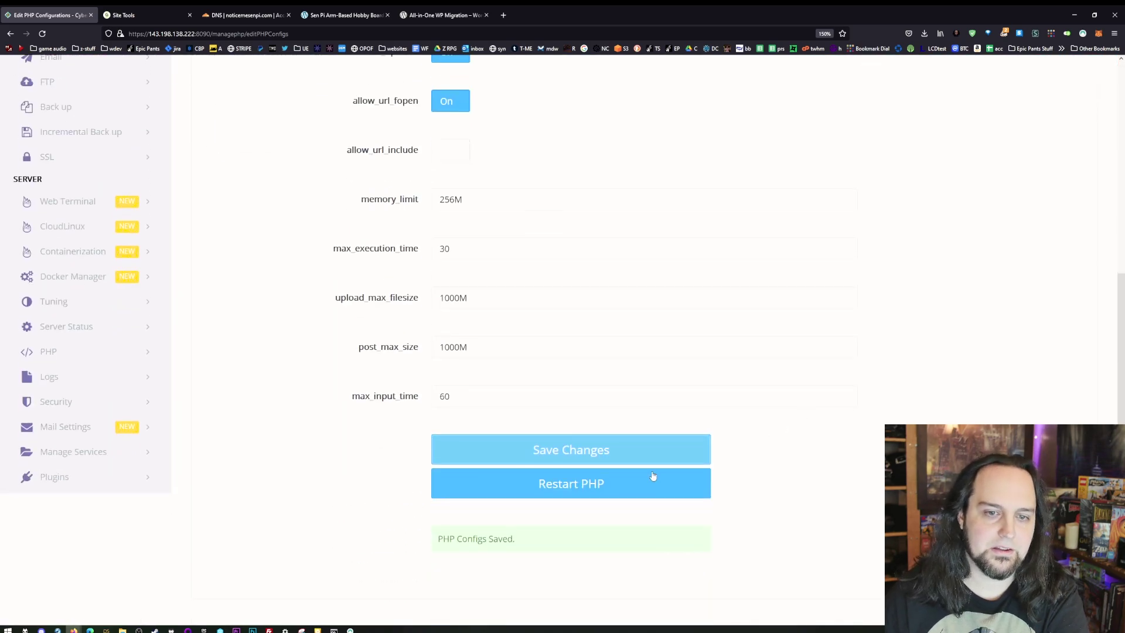
click(598, 451)
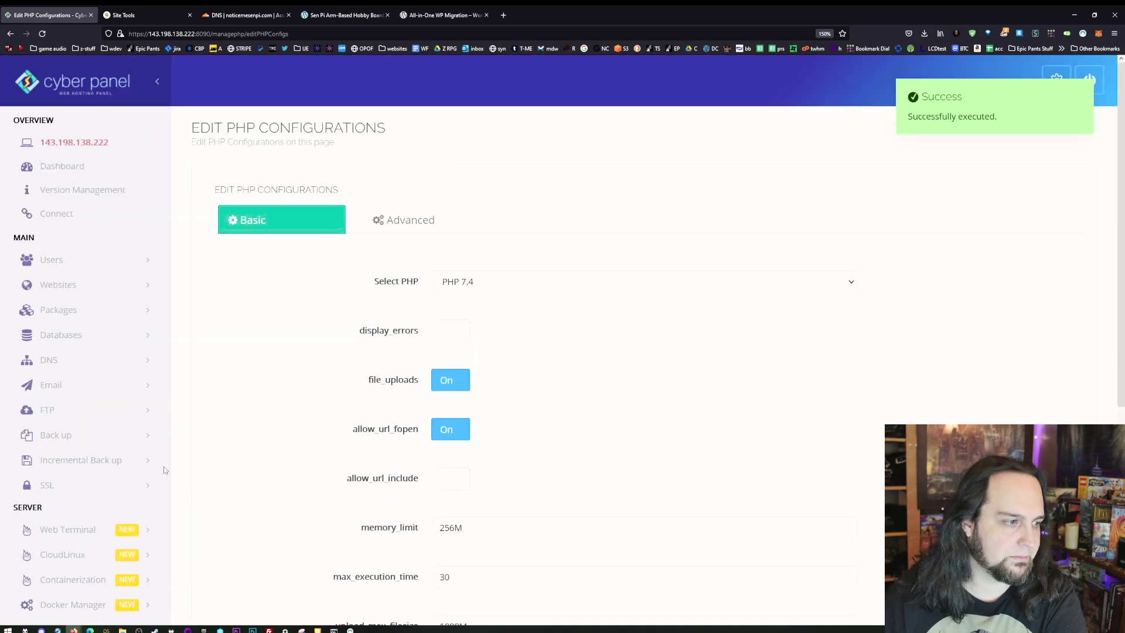
scroll(390, 459, down, 5)
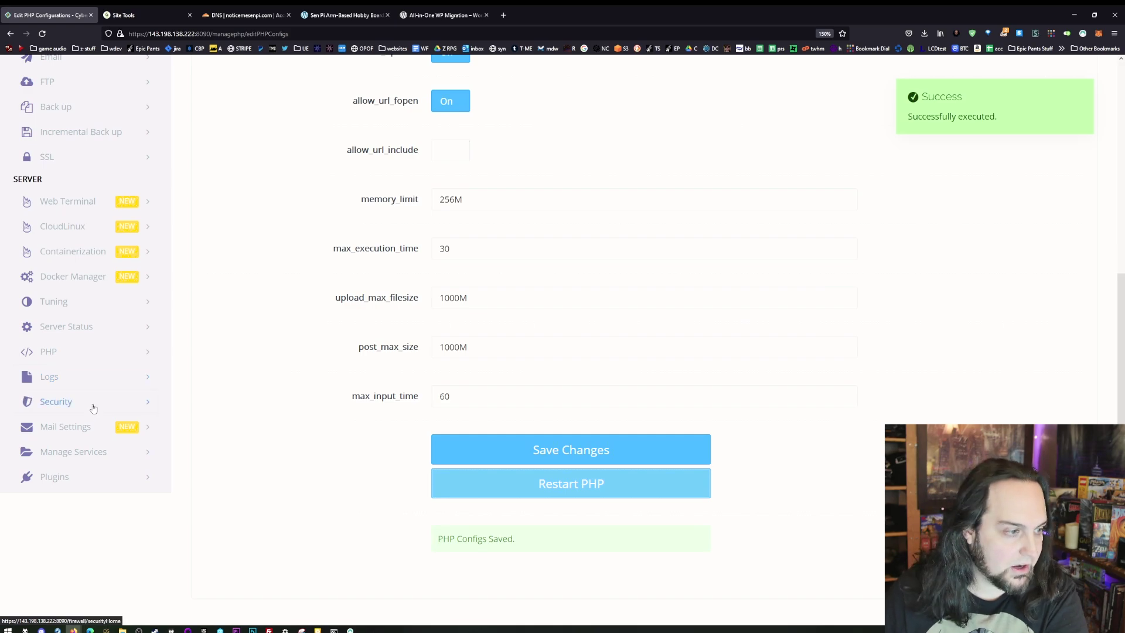
- Browse the Security, Mail Settings and Plugins sidebar sections, then return to the Dashboard
click(92, 405)
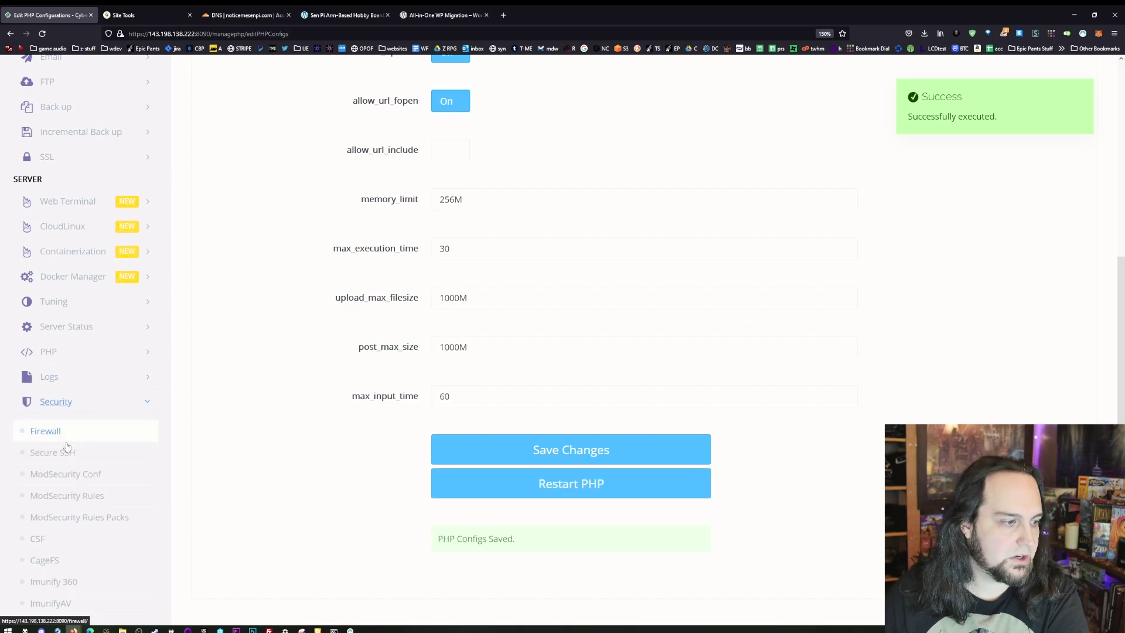
scroll(88, 469, down, 2)
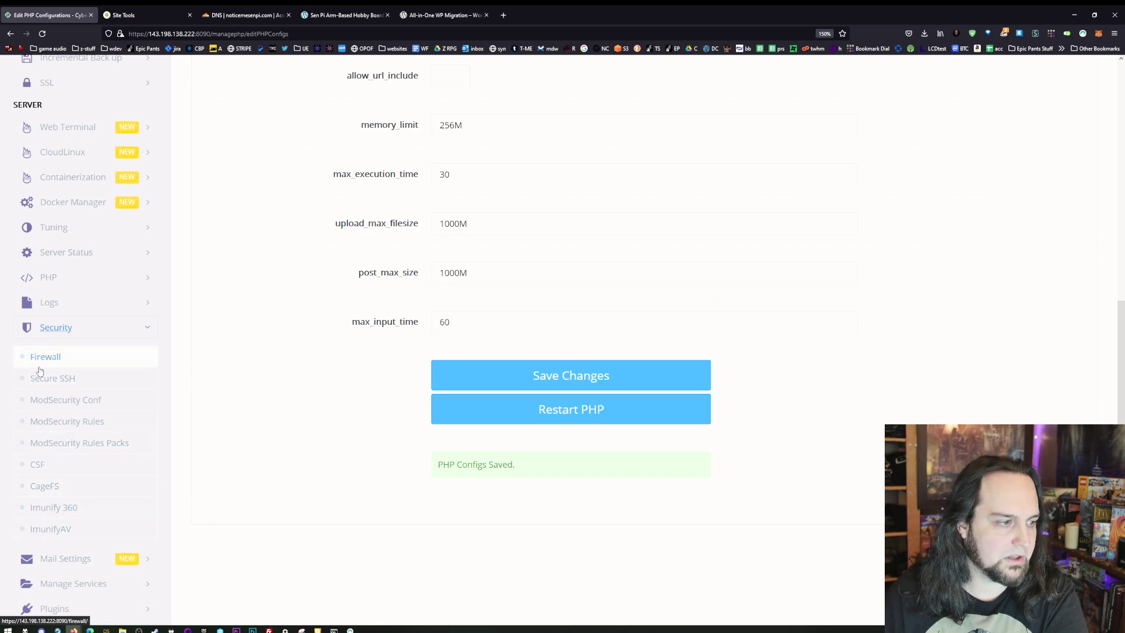
click(73, 560)
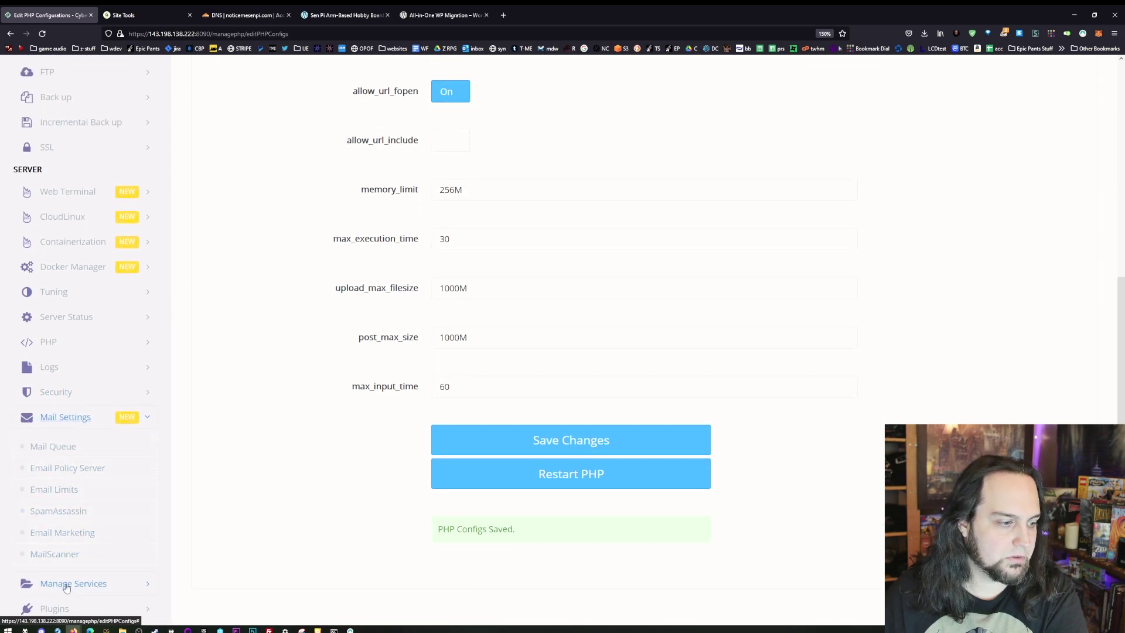
click(55, 608)
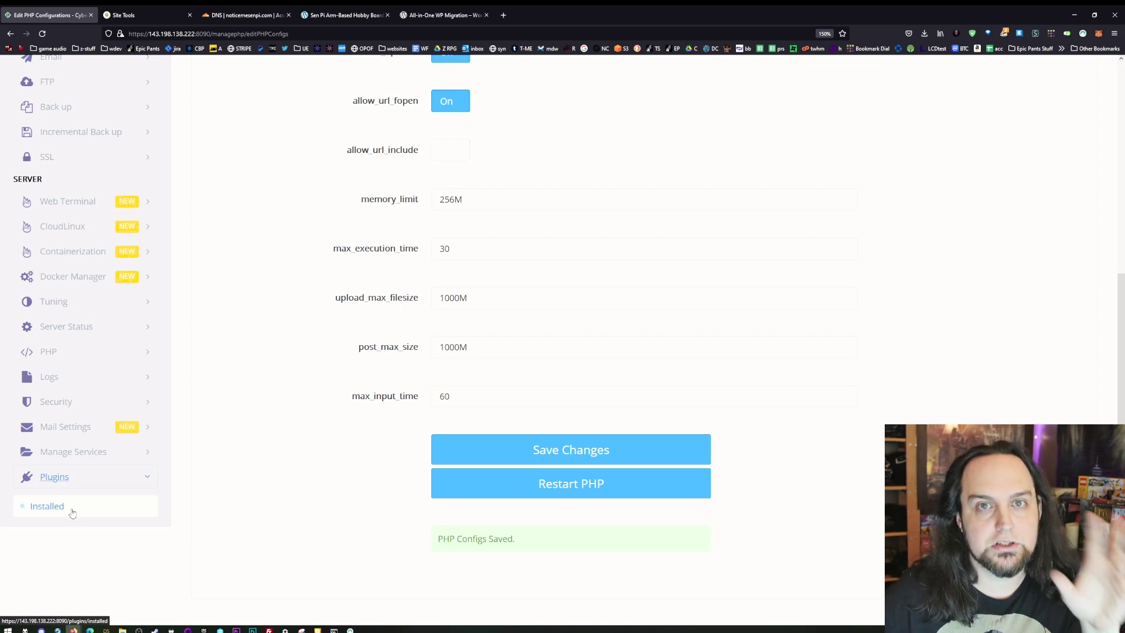
scroll(304, 473, up, 5)
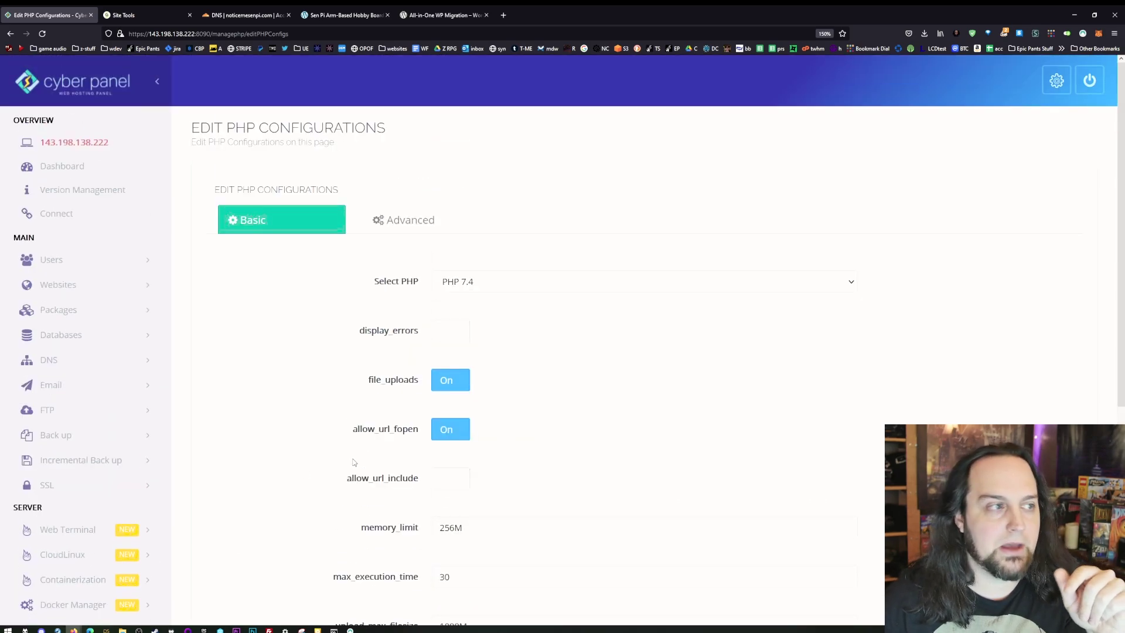
click(59, 167)
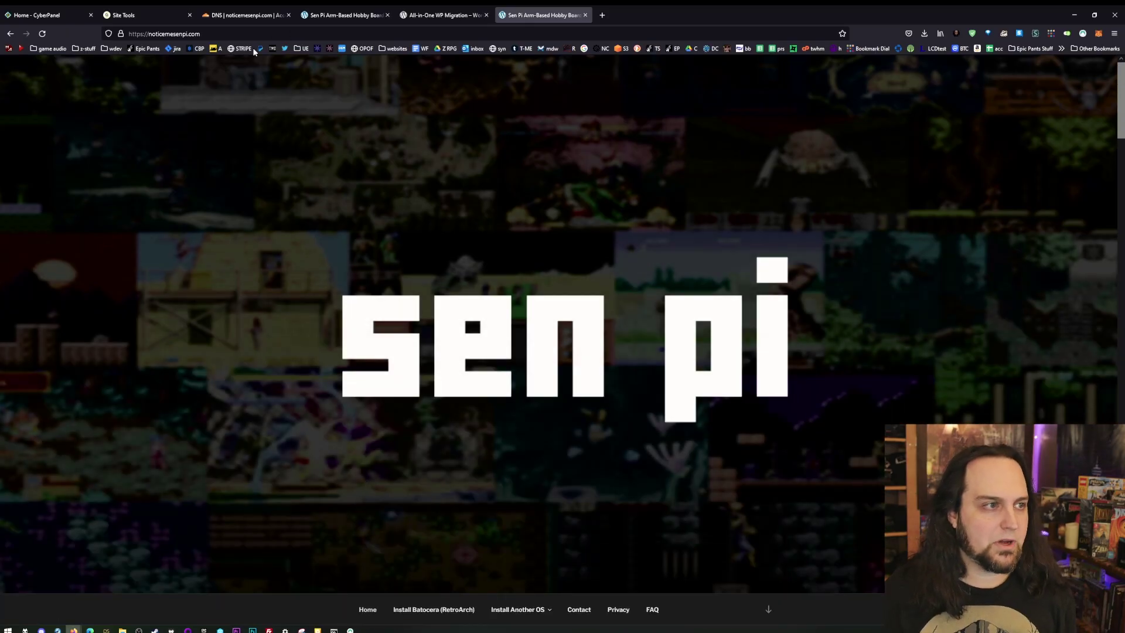
- Load noticemesenpi.com/wp-admin and deactivate the UpdraftPlus plugin under Installed Plugins
click(286, 32)
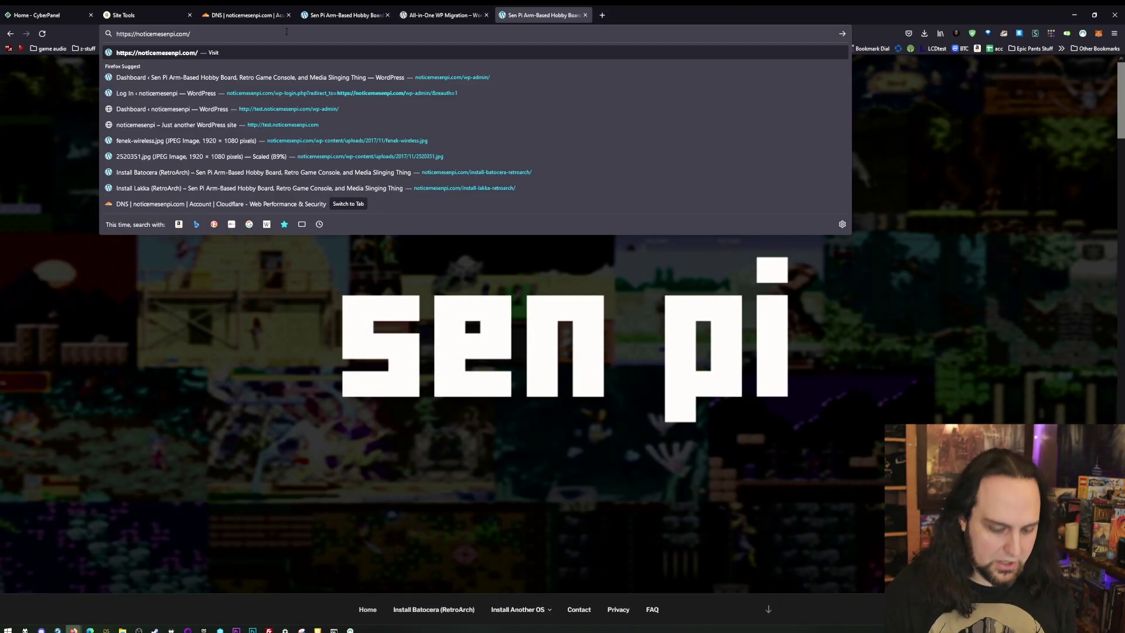
text(wp-a)
key(Return)
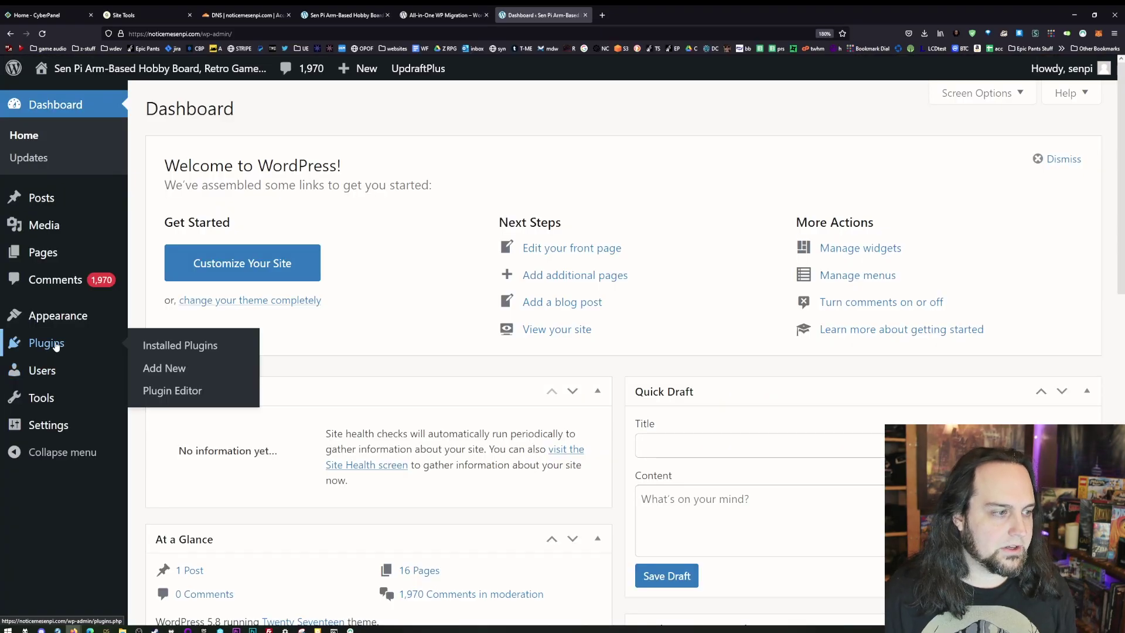
click(56, 346)
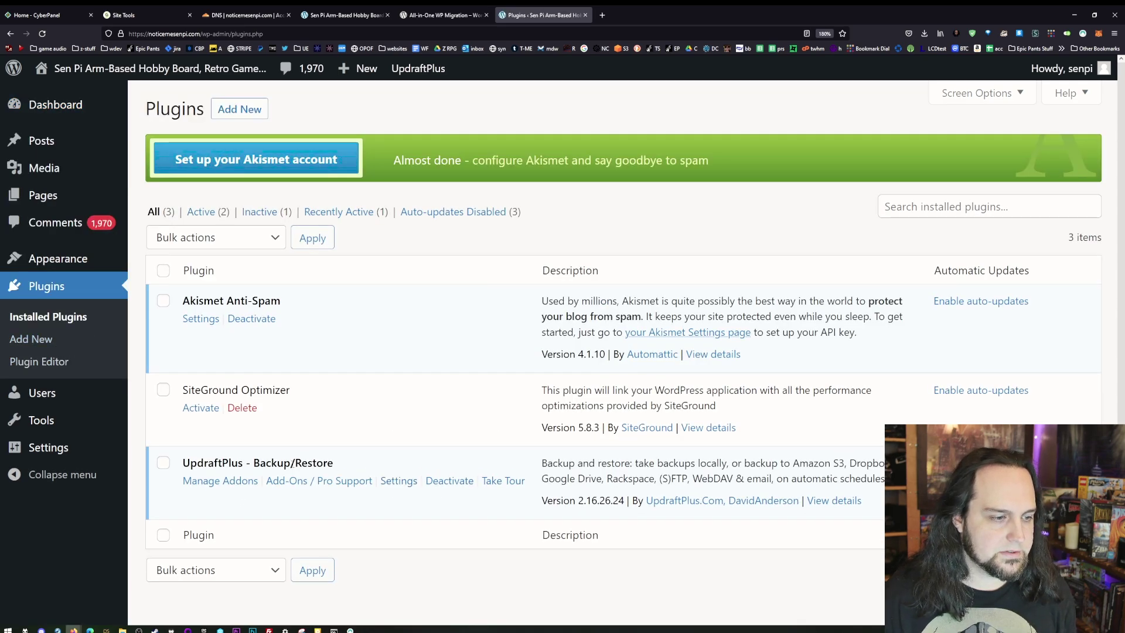
click(449, 482)
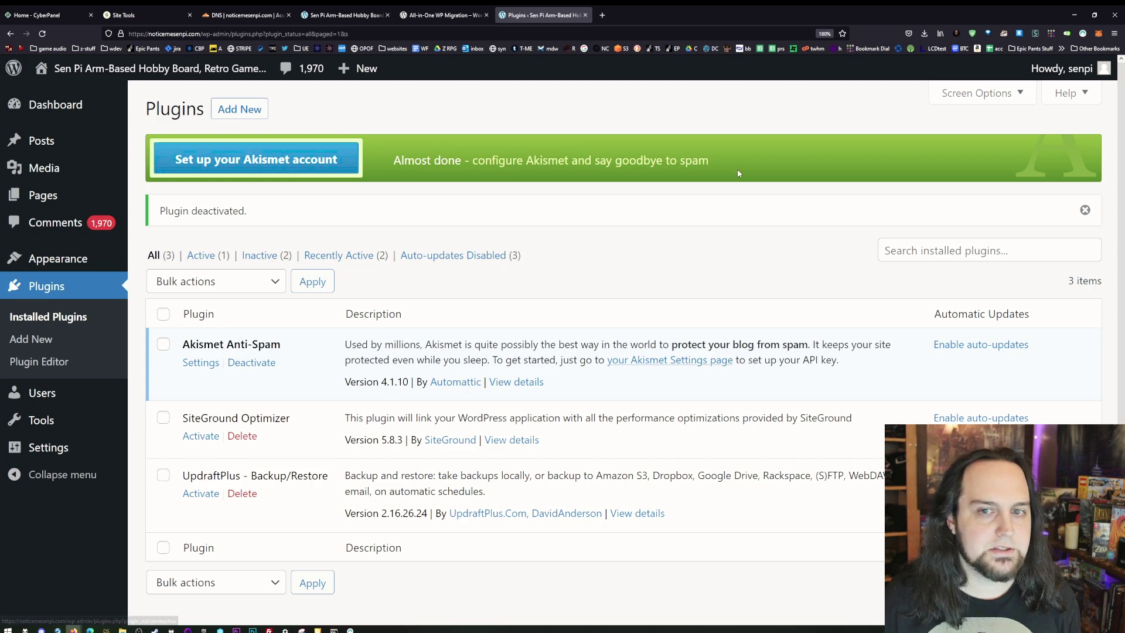
click(233, 115)
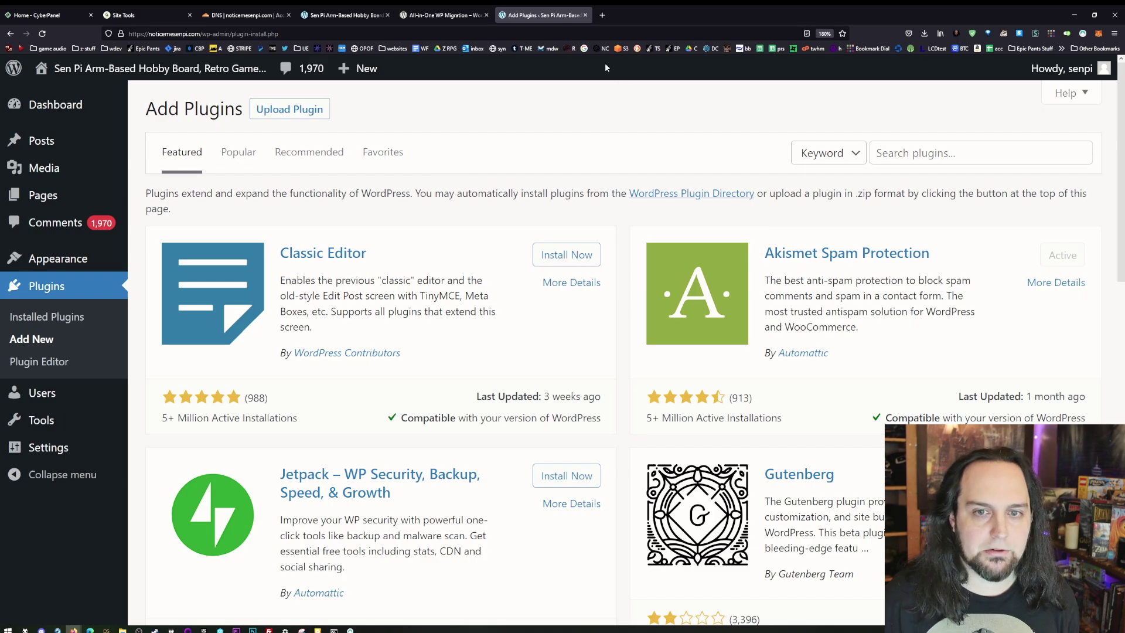
- Search for 'all-in-one', then install and activate All-in-One WP Migration
click(442, 14)
scroll(563, 293, down, 3)
click(542, 15)
click(998, 163)
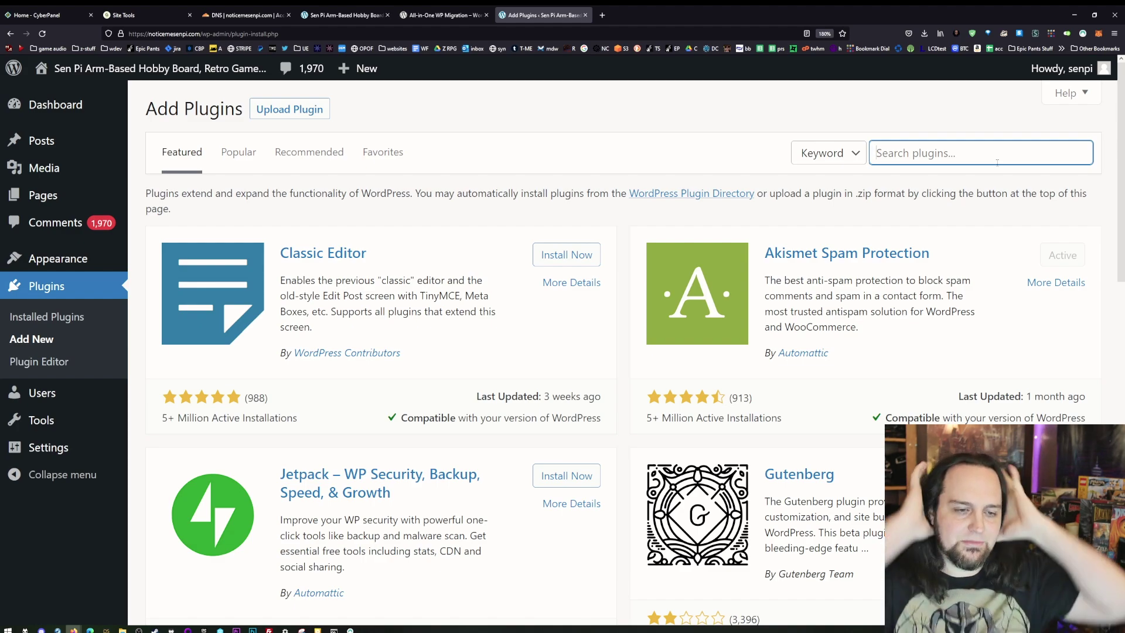
text(all-in-one)
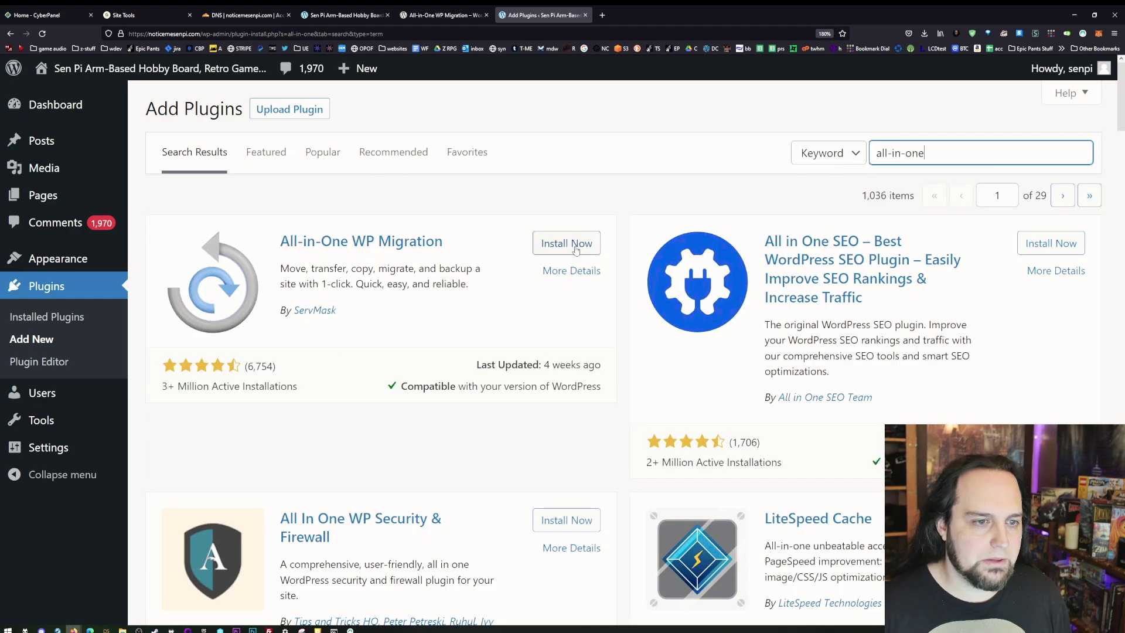
click(567, 243)
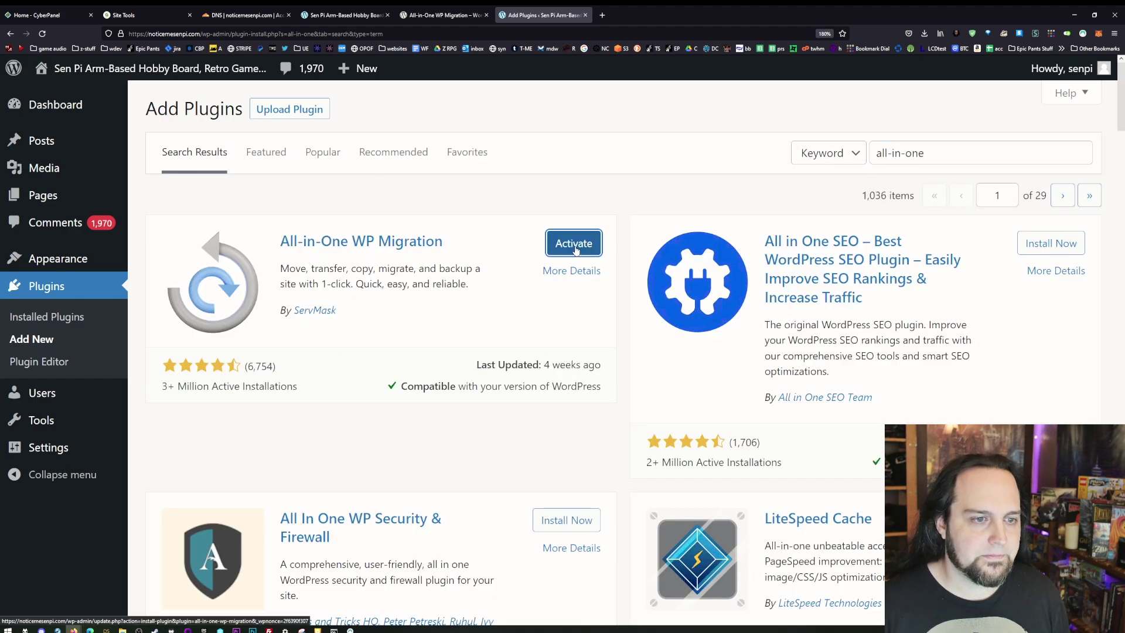
click(575, 245)
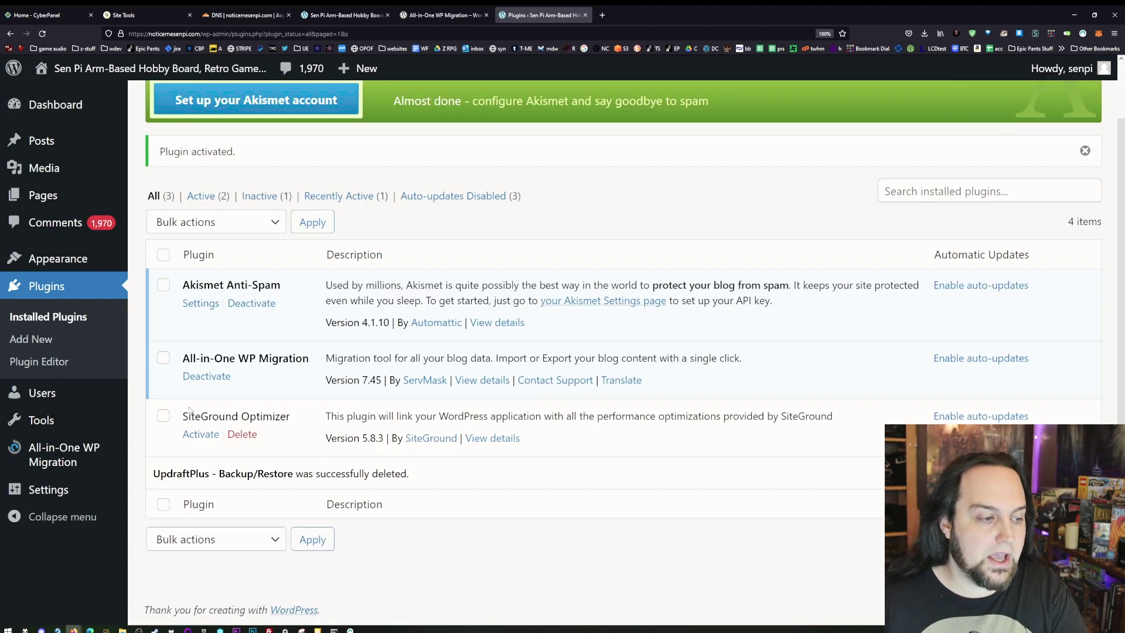
- Delete the SiteGround Optimizer plugin and show All-in-One WP Migration's Export Site page
click(244, 435)
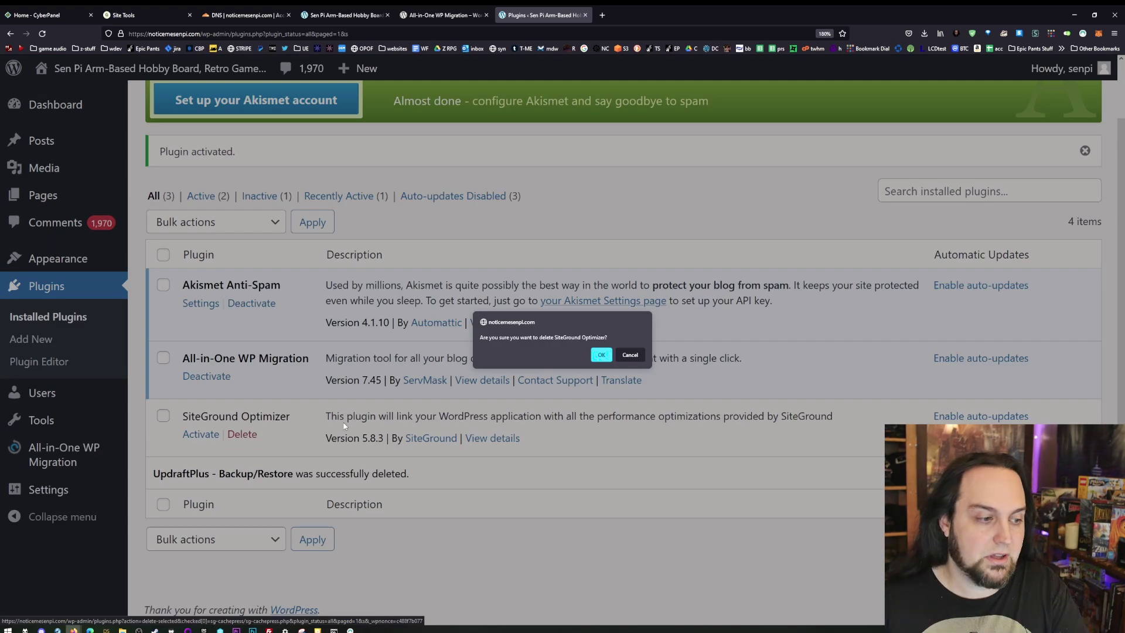
click(602, 354)
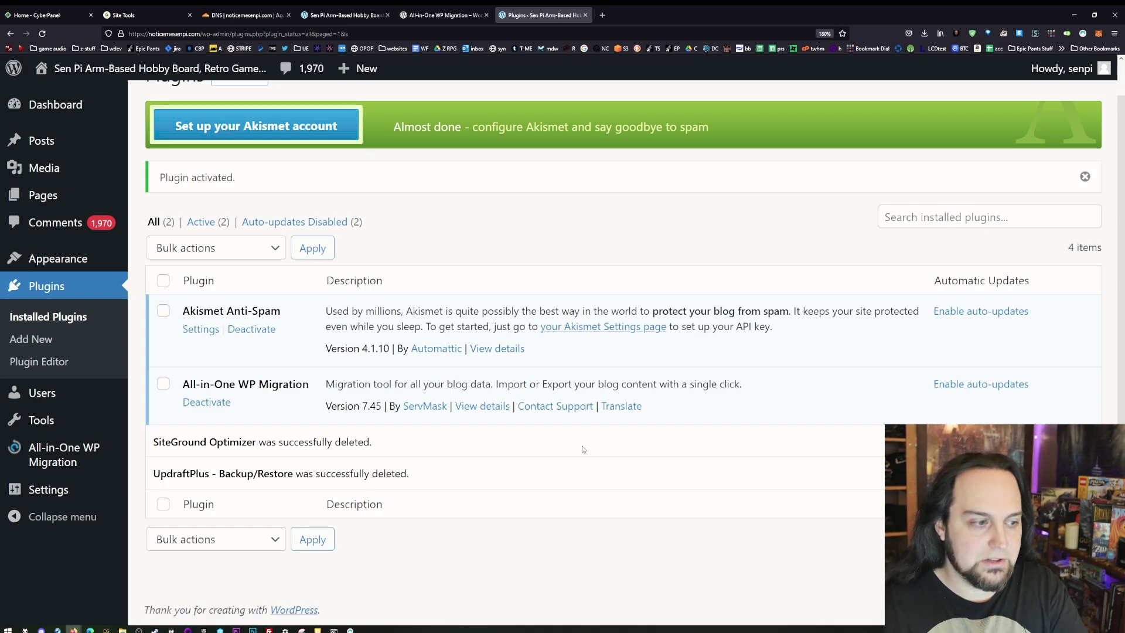
click(51, 463)
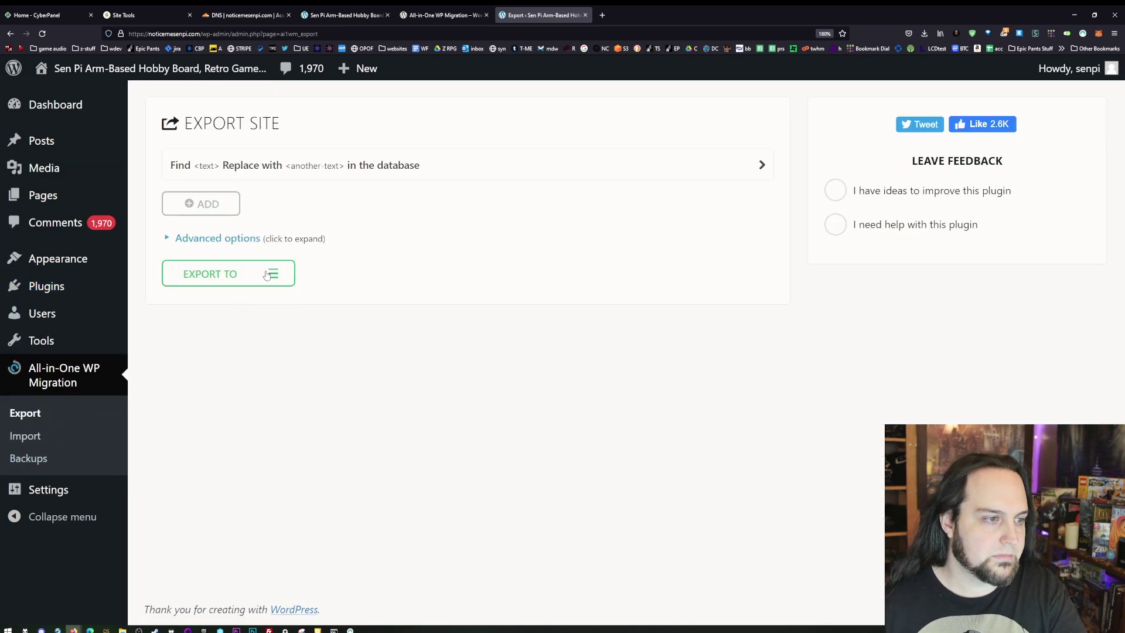
- Export the whole site to FILE with All-in-One WP Migration
click(267, 275)
scroll(212, 403, down, 2)
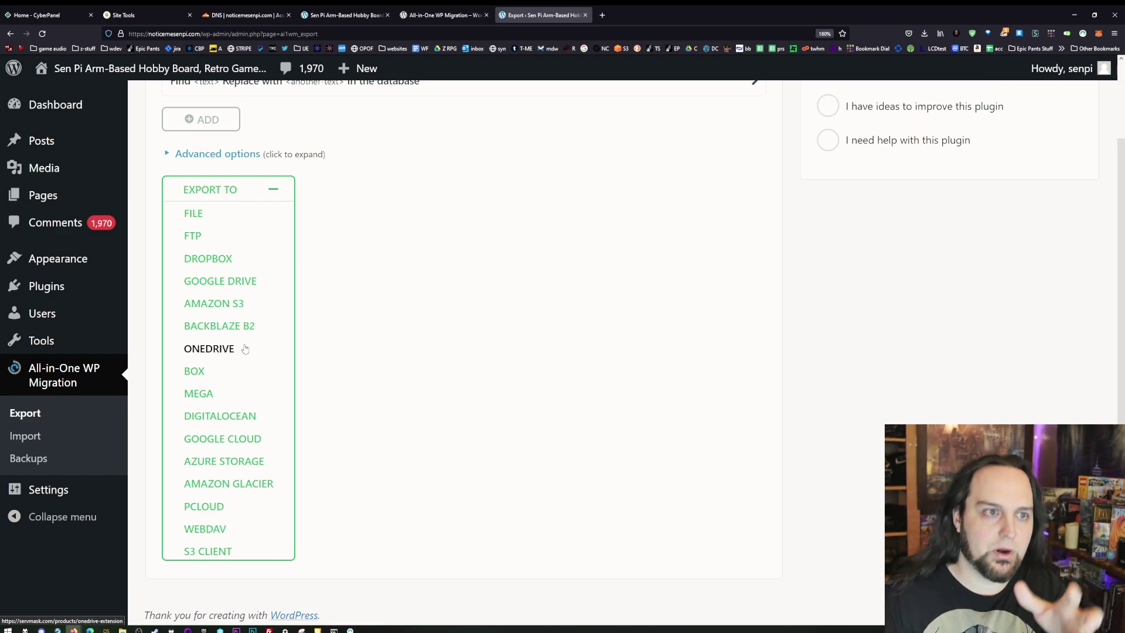
scroll(172, 307, up, 2)
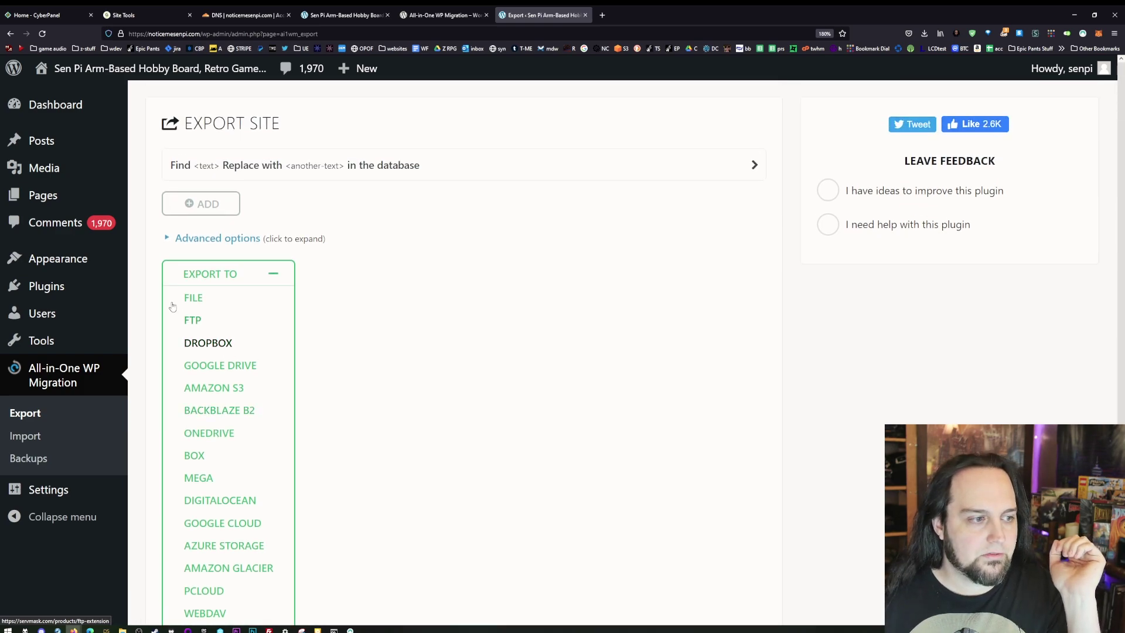
click(185, 299)
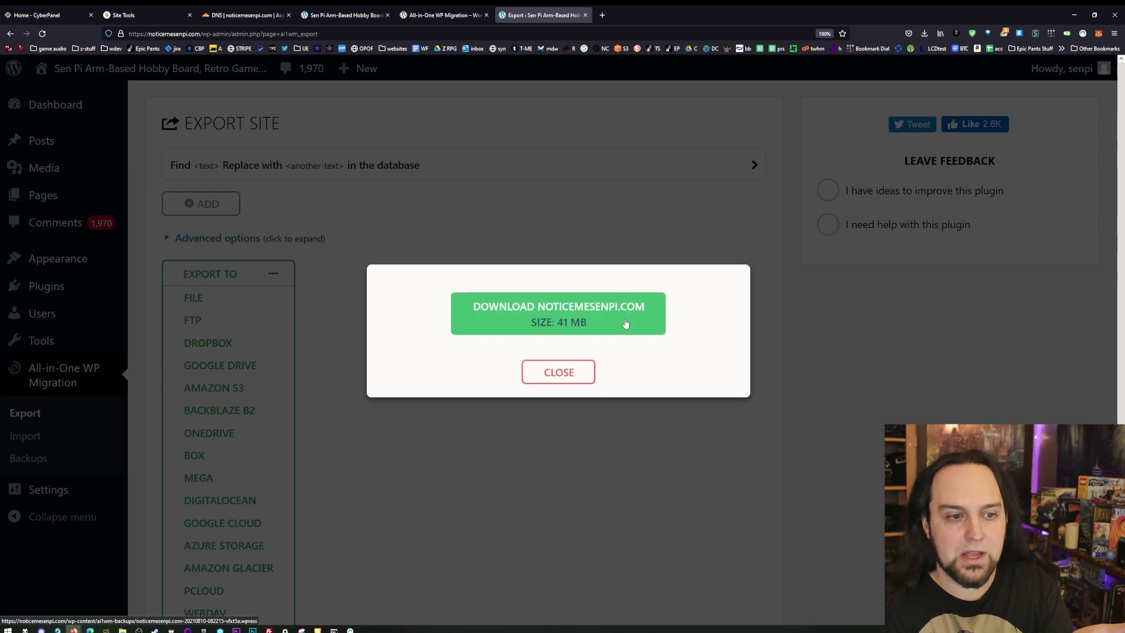
- Save the 41 MB .wpress export to the website backups folder and verify it in Explorer
click(626, 325)
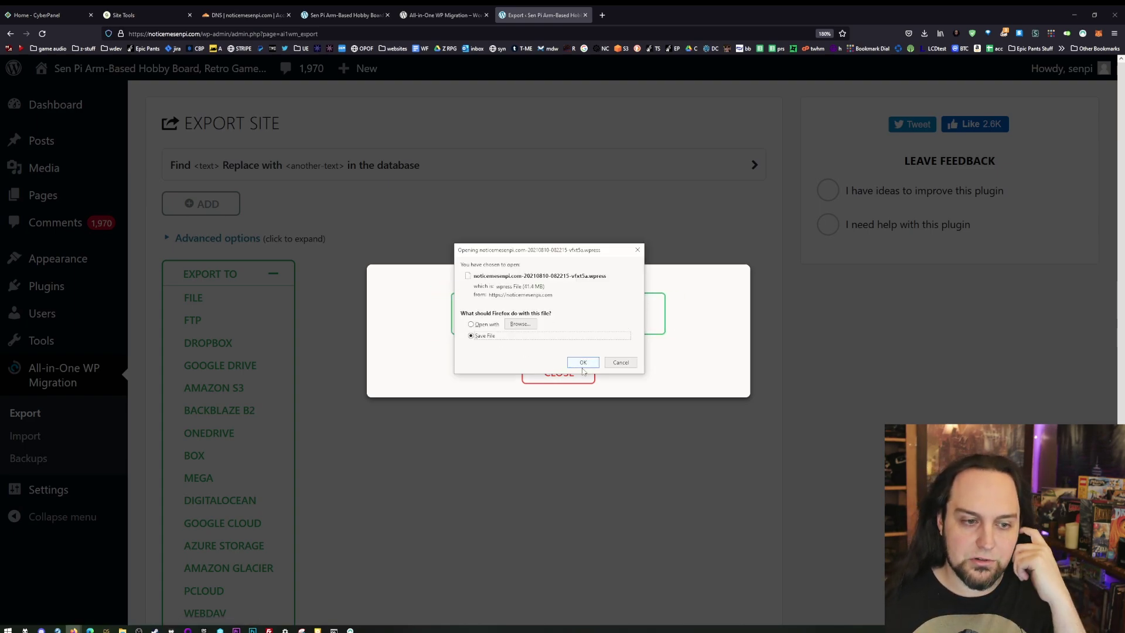
click(583, 363)
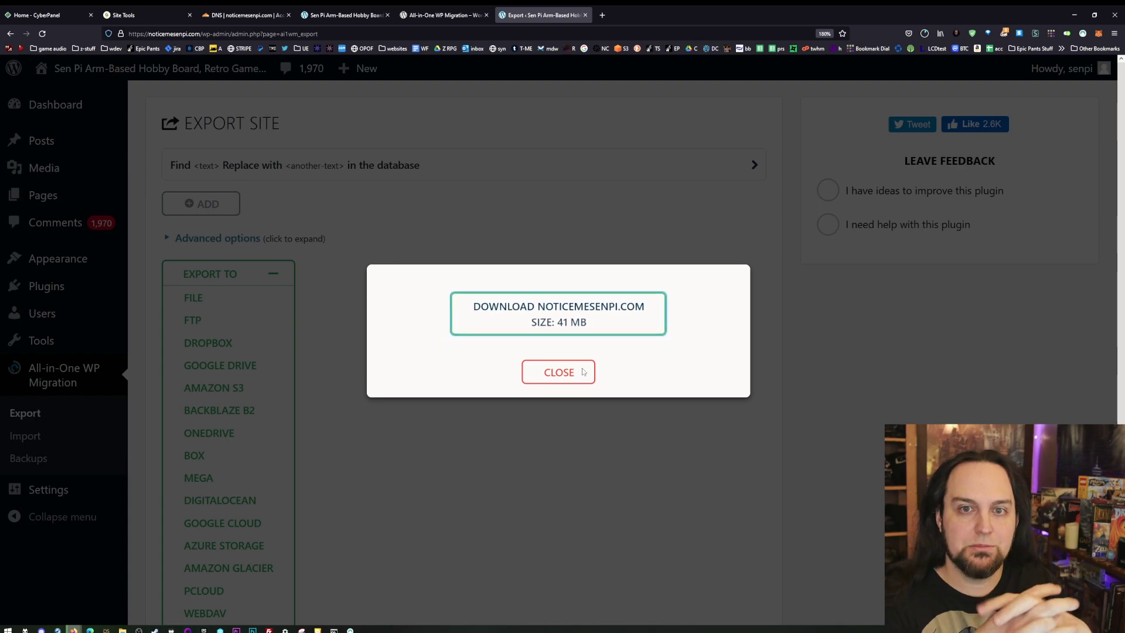
click(583, 372)
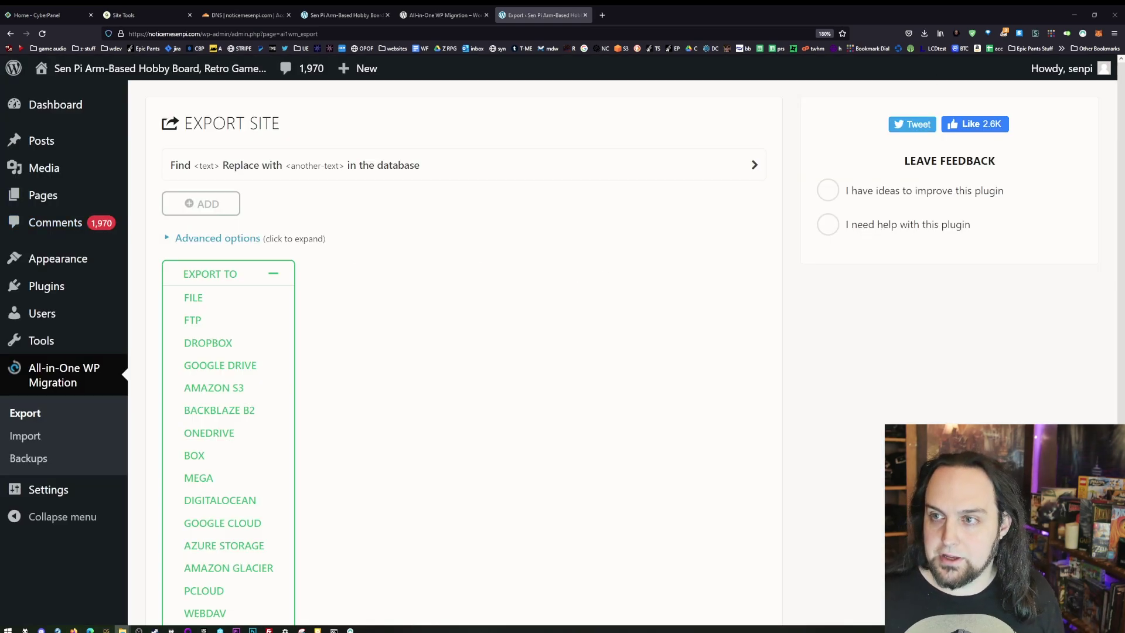
key(alt+Tab)
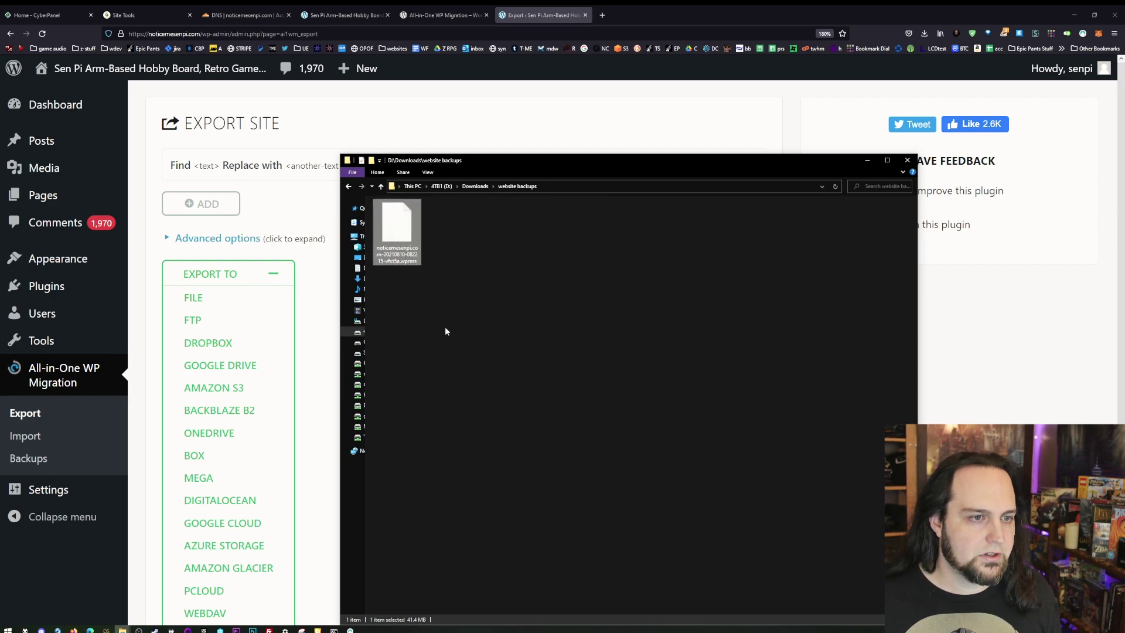
ctrl+scroll(444, 325, up, 2)
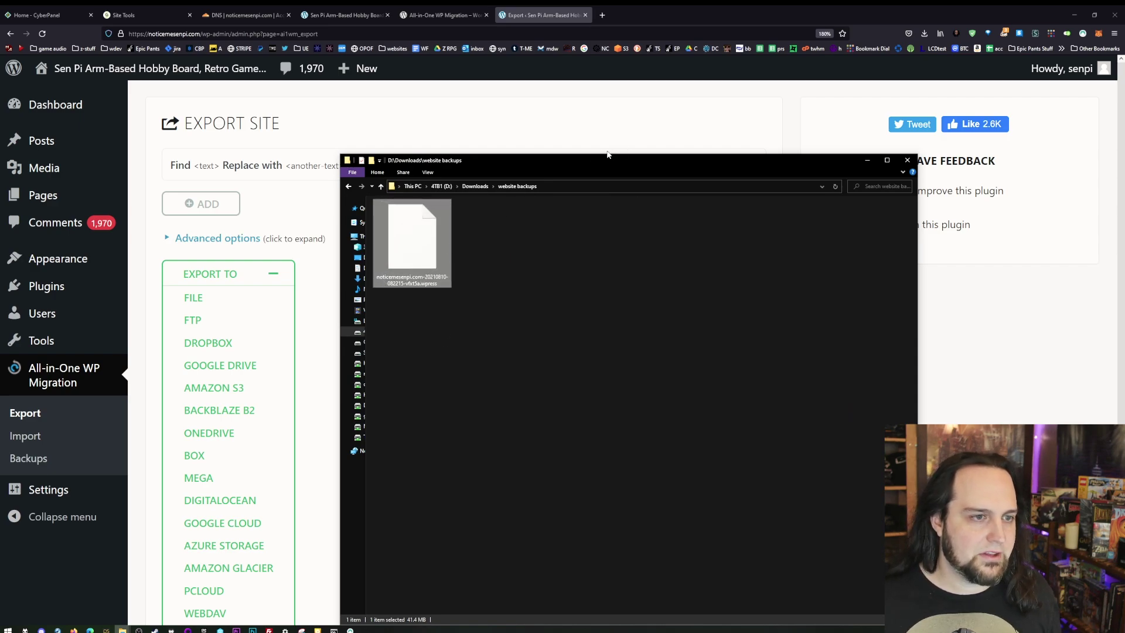
key(alt+Tab)
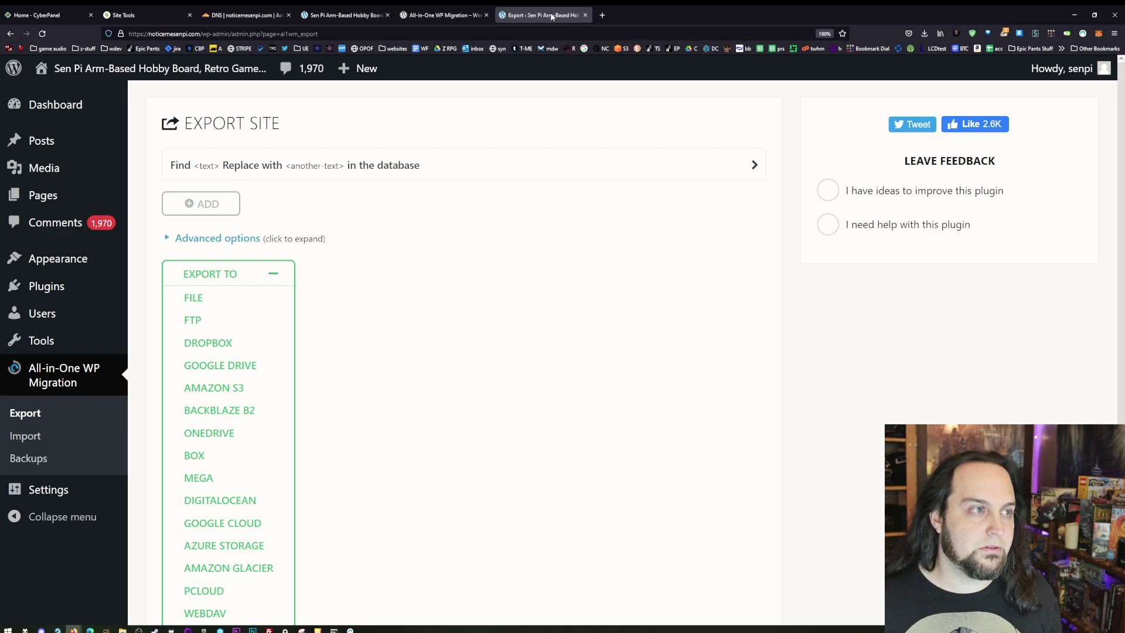
- Close the export tab and review the Cloudflare DNS records for noticemesenpi.com
middle_click(552, 16)
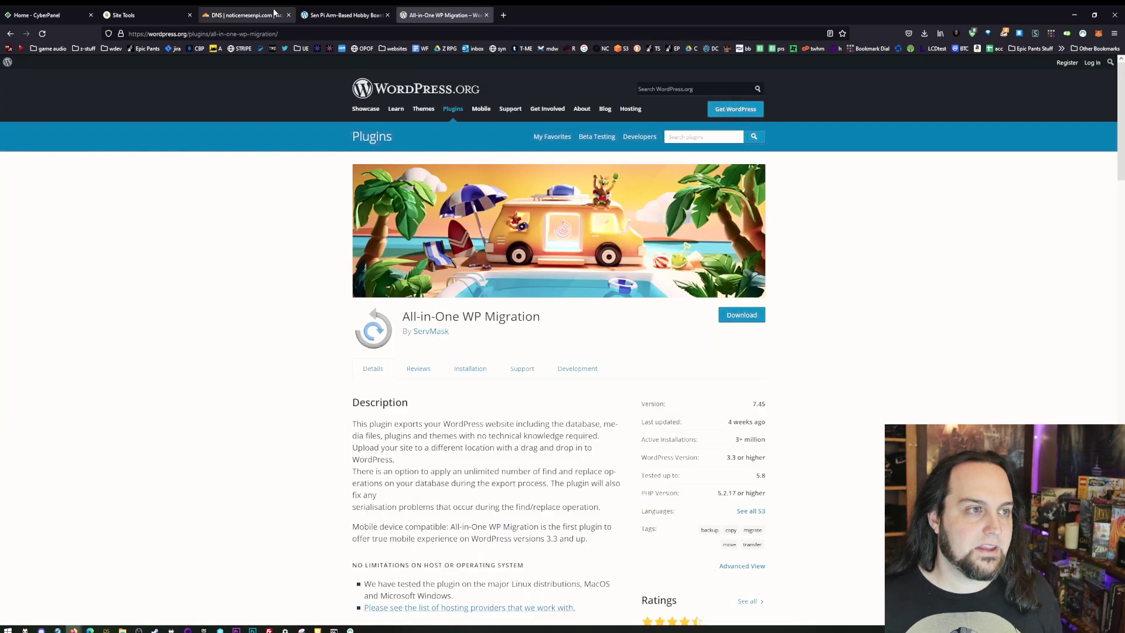
click(257, 16)
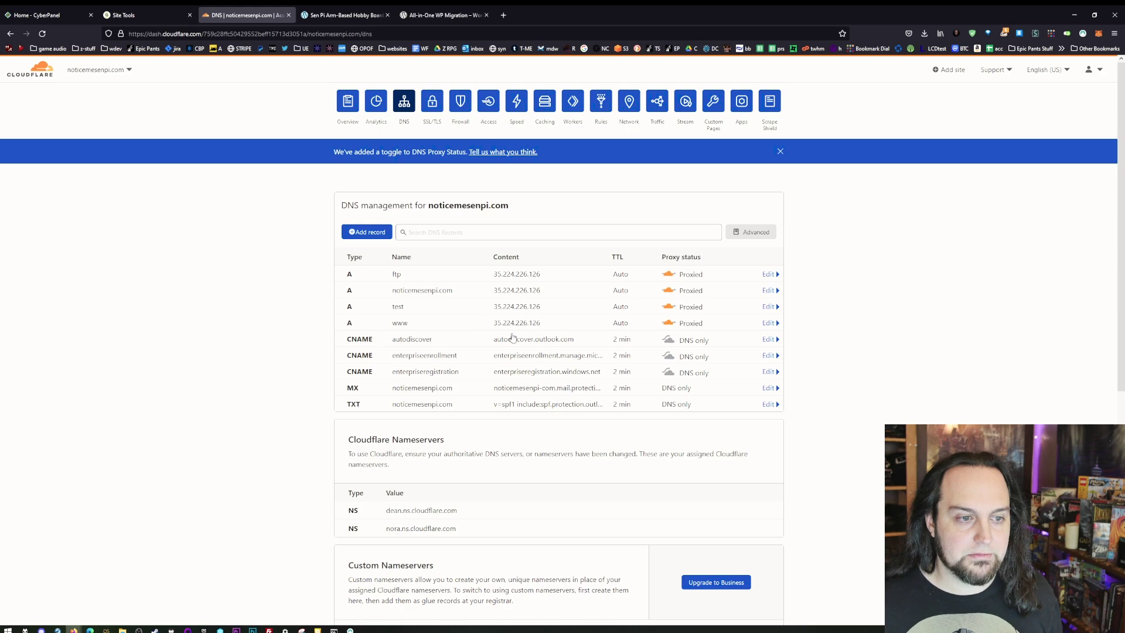
key(ctrl+plus)
key(ctrl+plus)
key(ctrl+plus)
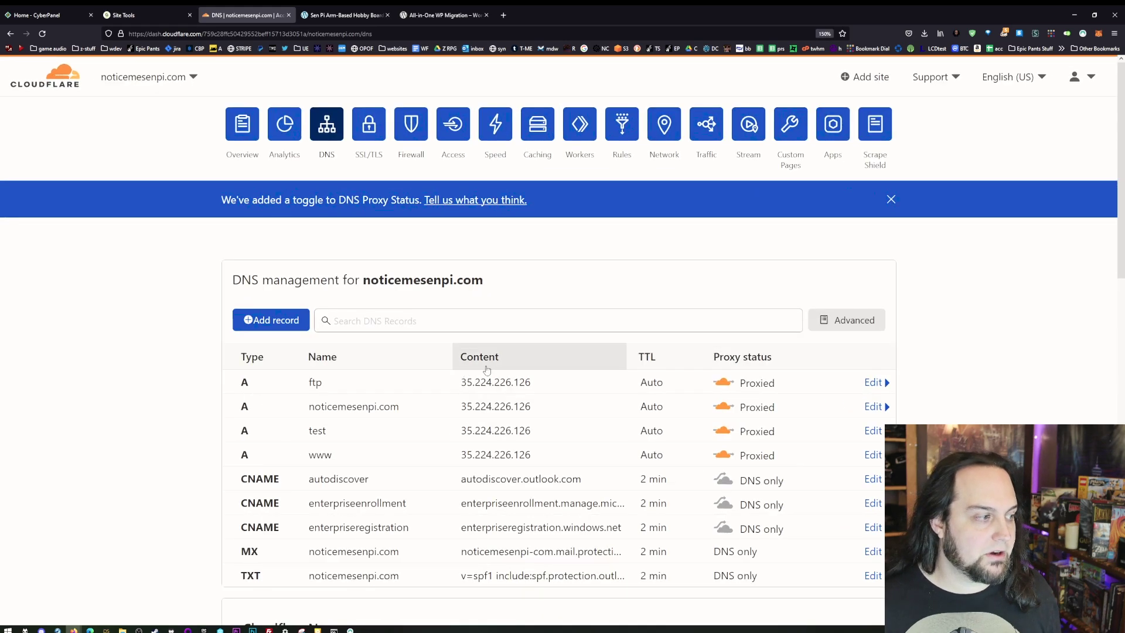
key(ctrl+plus)
key(ctrl+plus)
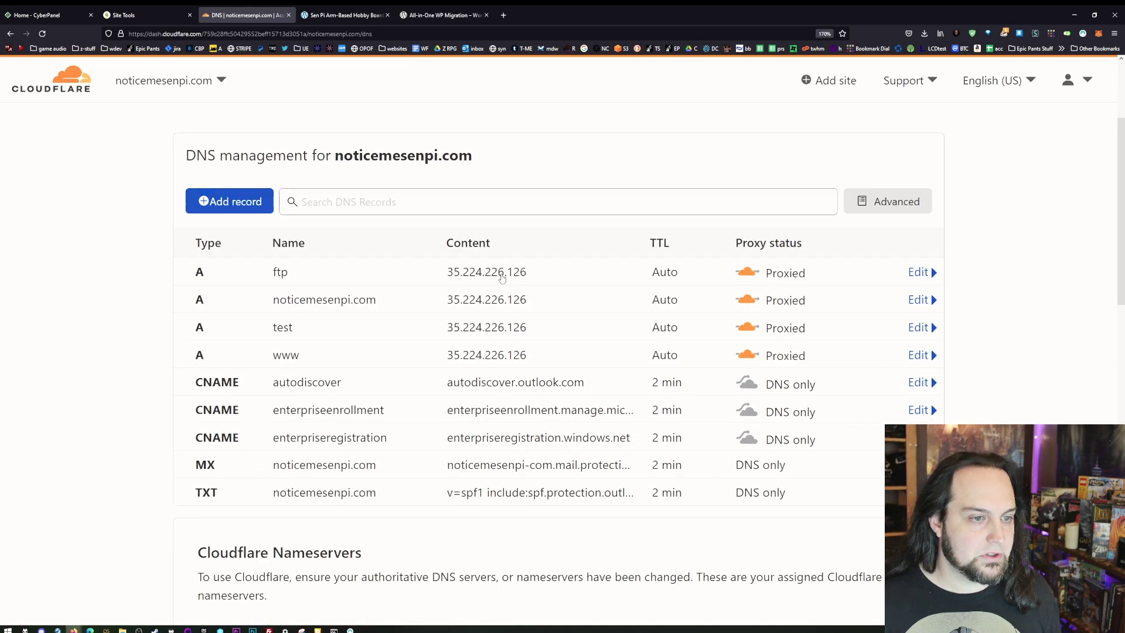
scroll(364, 171, down, 2)
key(ctrl+0)
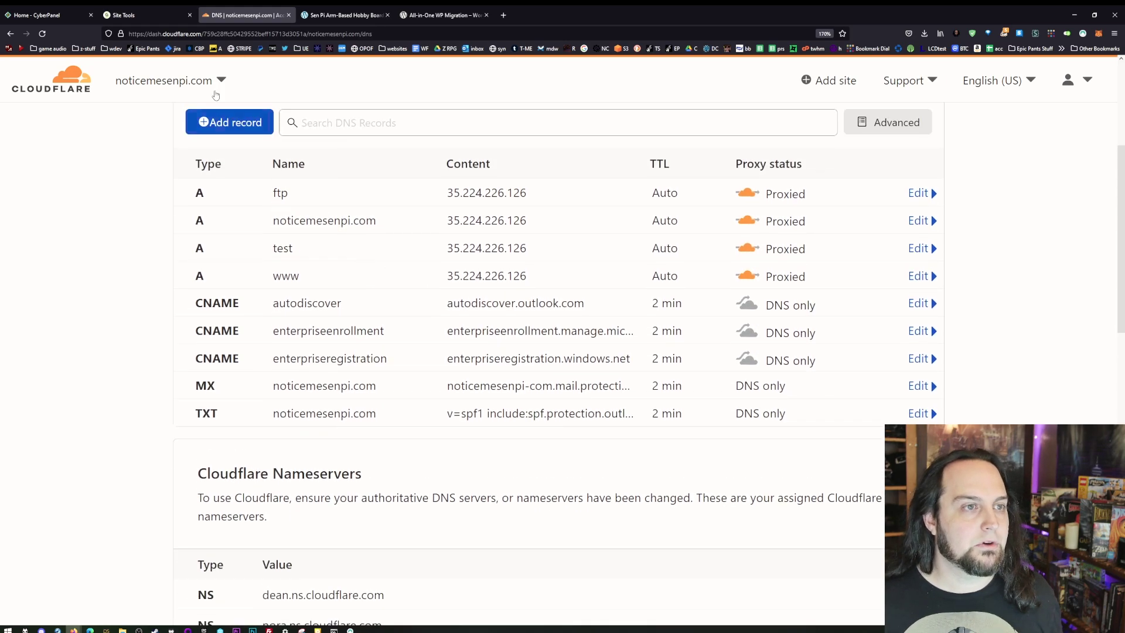
- Copy the new server IP 143.198.138.222 from the CyberPanel URL
click(38, 15)
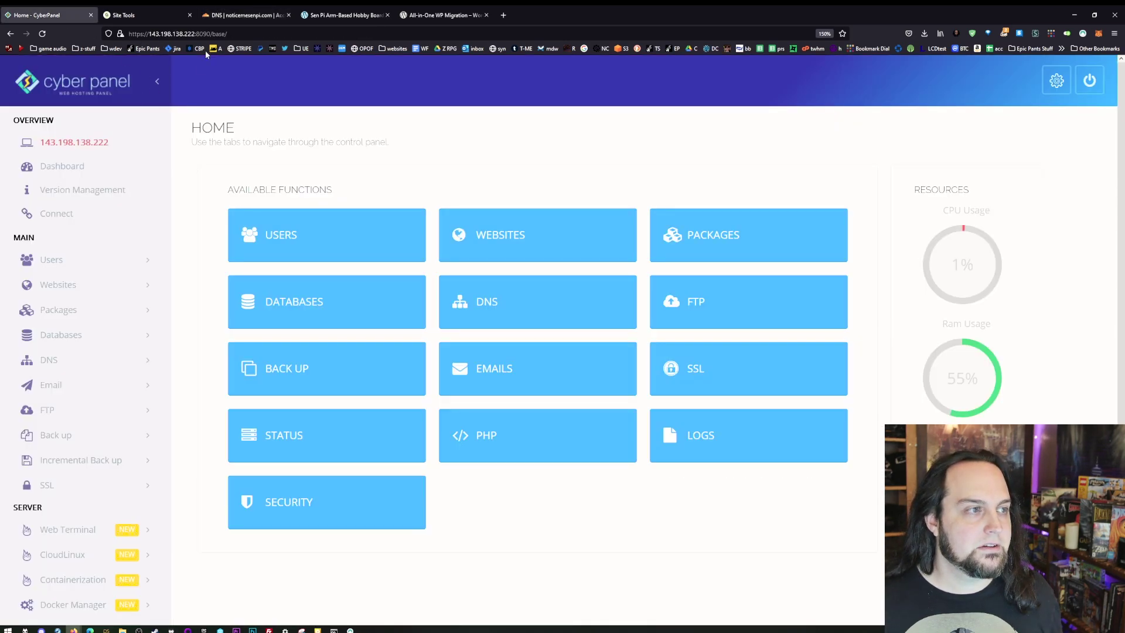
drag(194, 34, 152, 33)
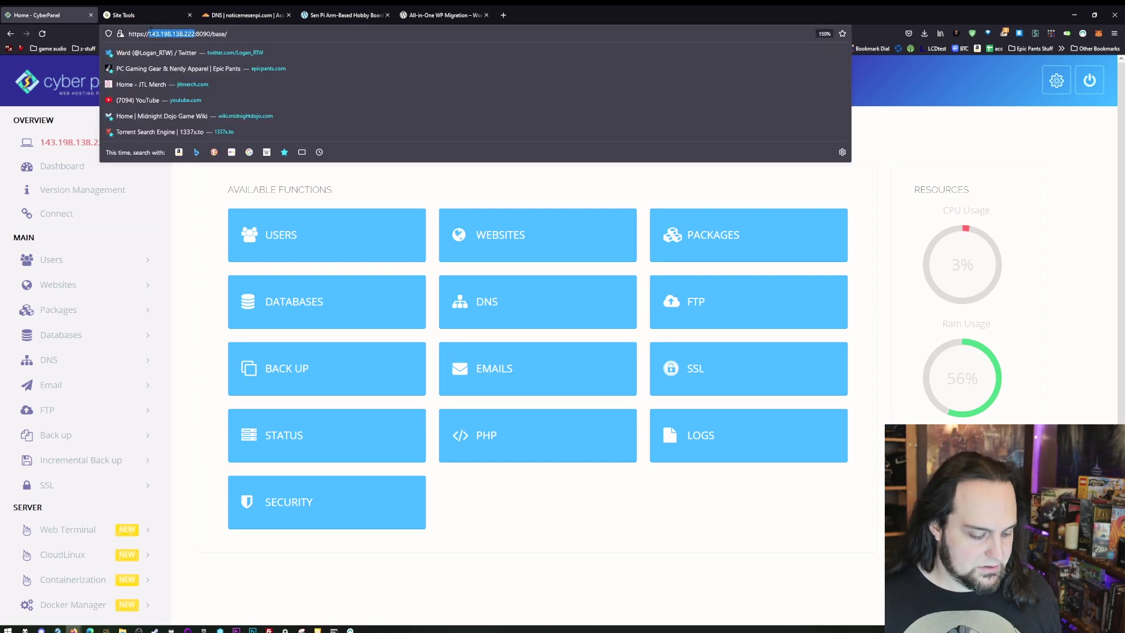
click(267, 15)
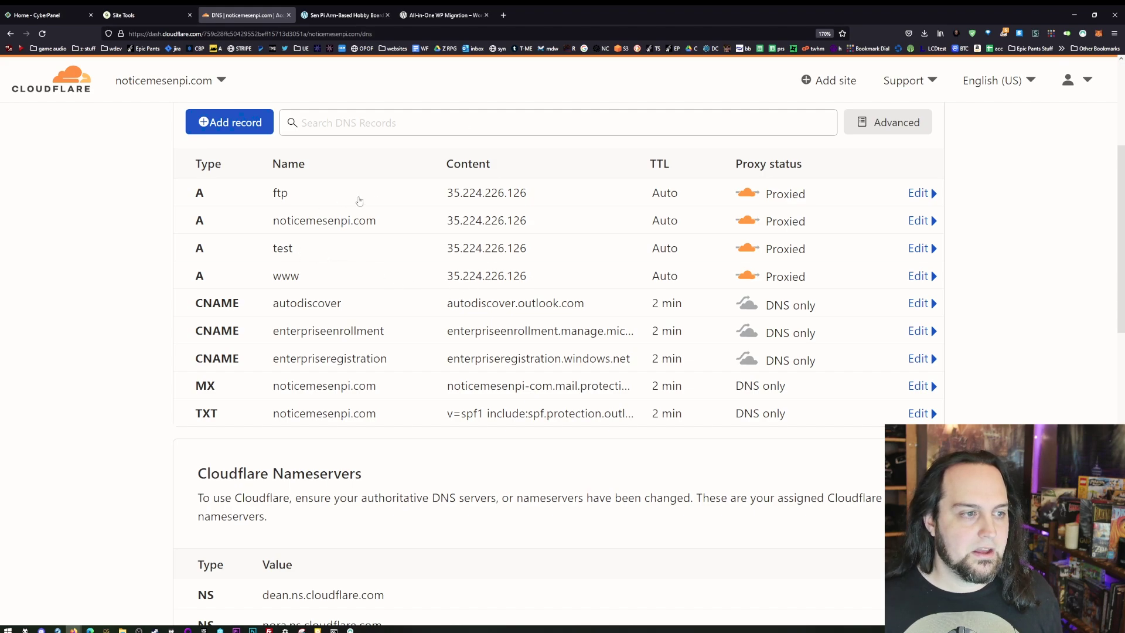
- Point the noticemesenpi.com and www A records to 143.198.138.222
click(502, 221)
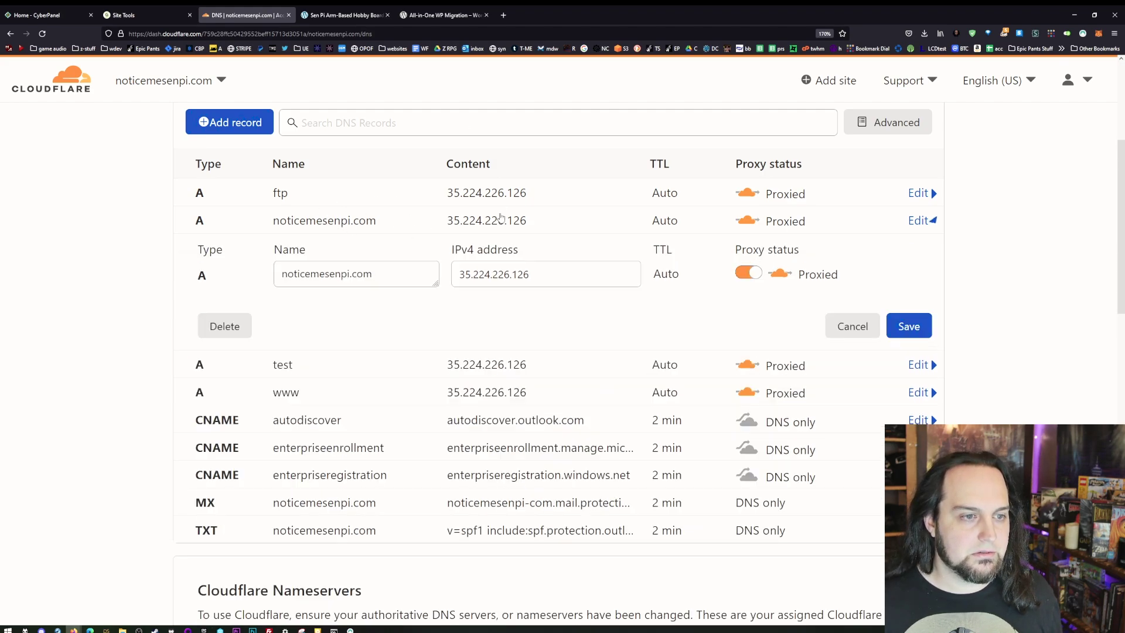
triple_click(567, 284)
text(143.198.138.222)
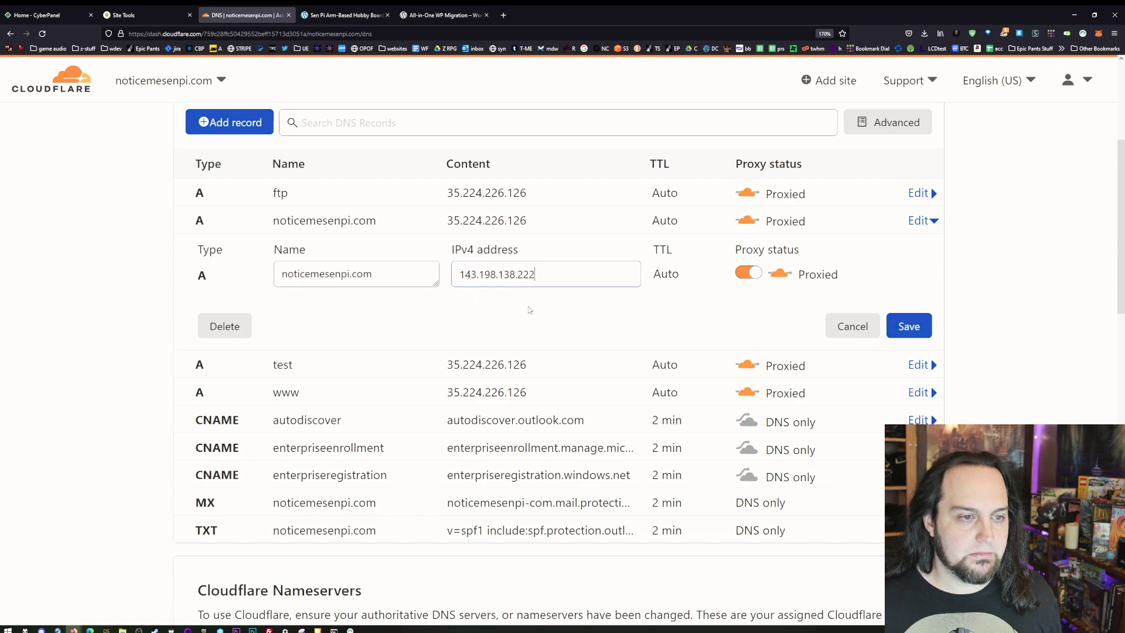
click(909, 327)
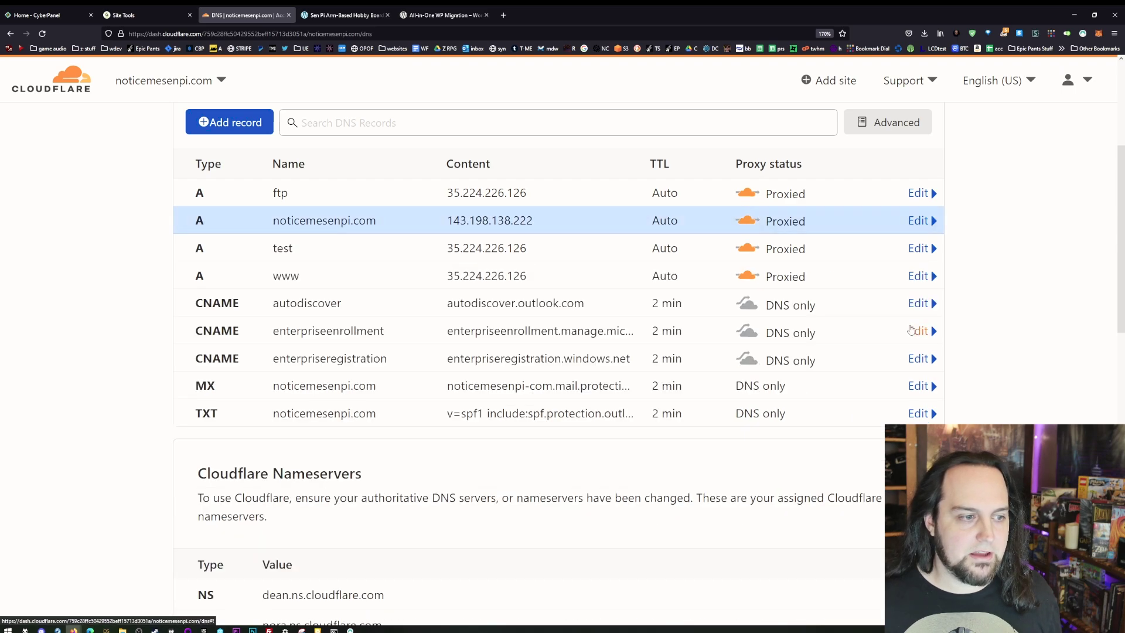
click(526, 283)
drag(573, 326, 343, 336)
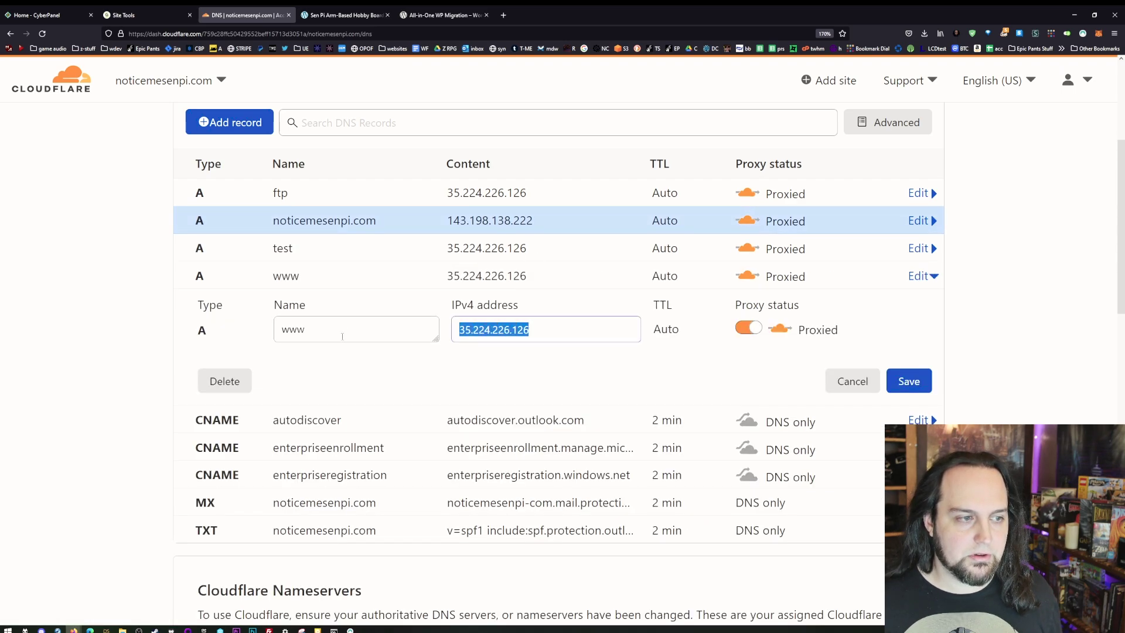
text(143.198.138.222)
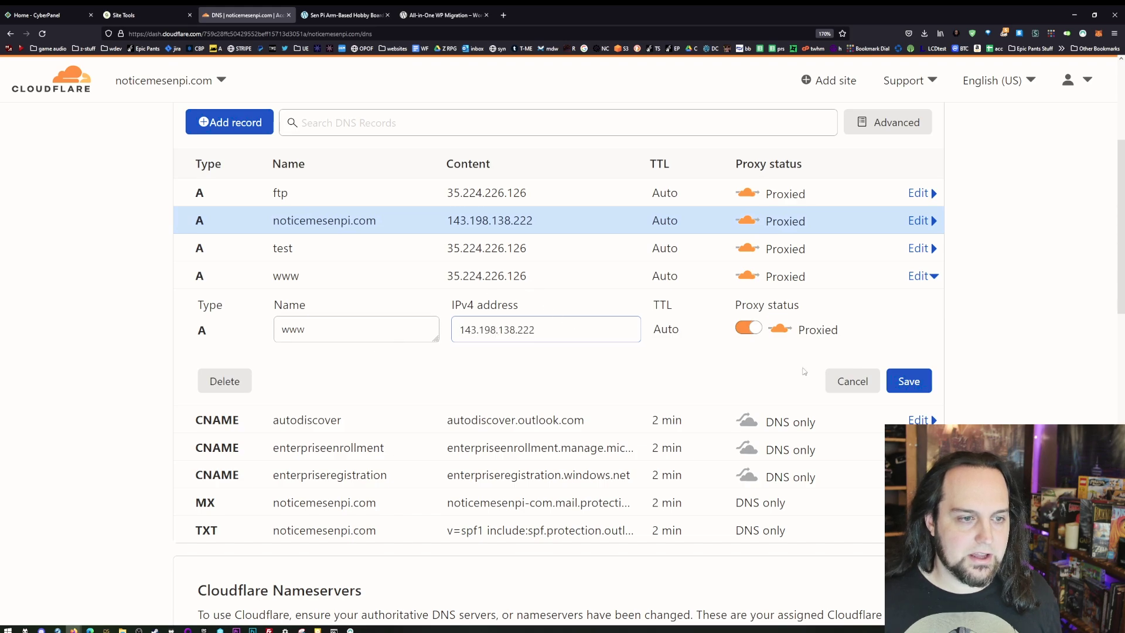
click(924, 382)
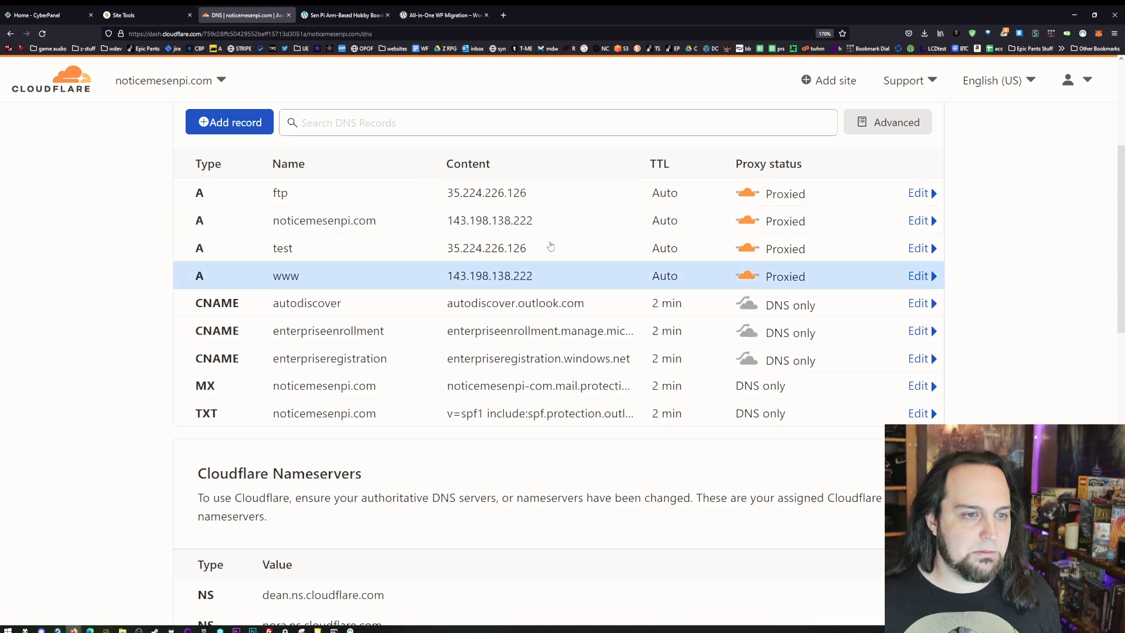
- Point the test A record to 143.198.138.222, leaving ftp at 35.224.226.126
click(529, 261)
drag(592, 301, 398, 300)
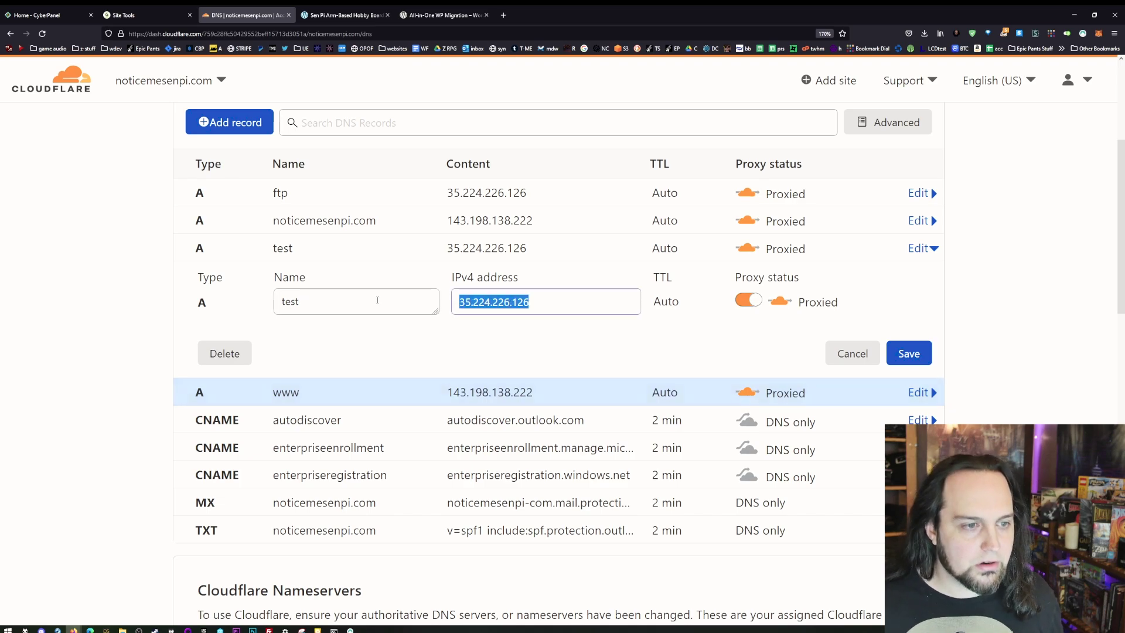
text(143.198.138.222)
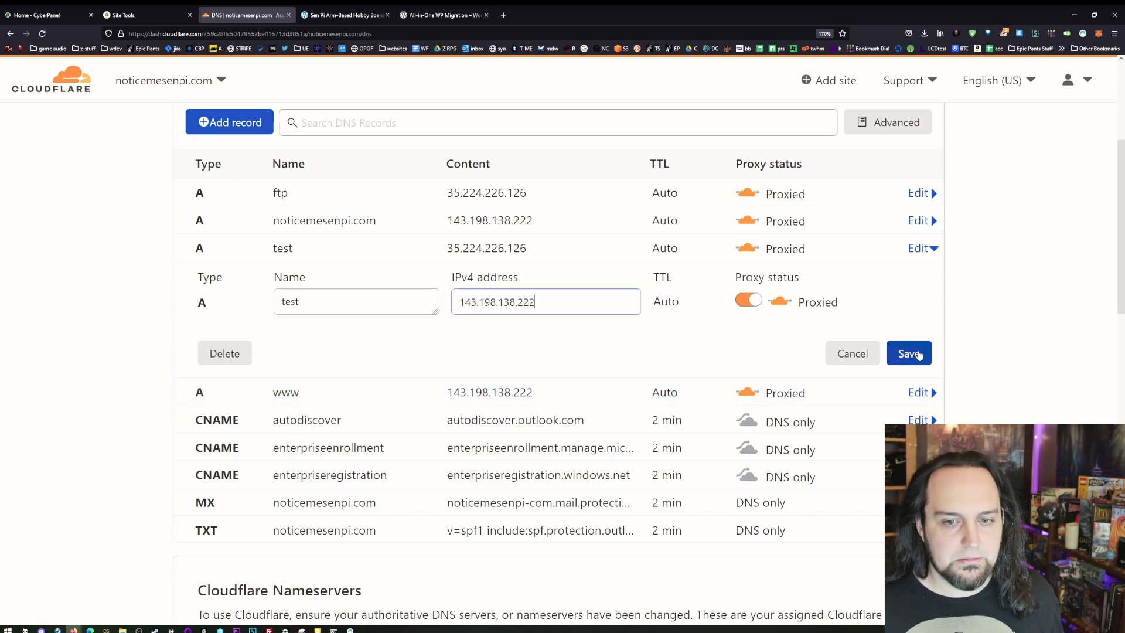
click(909, 353)
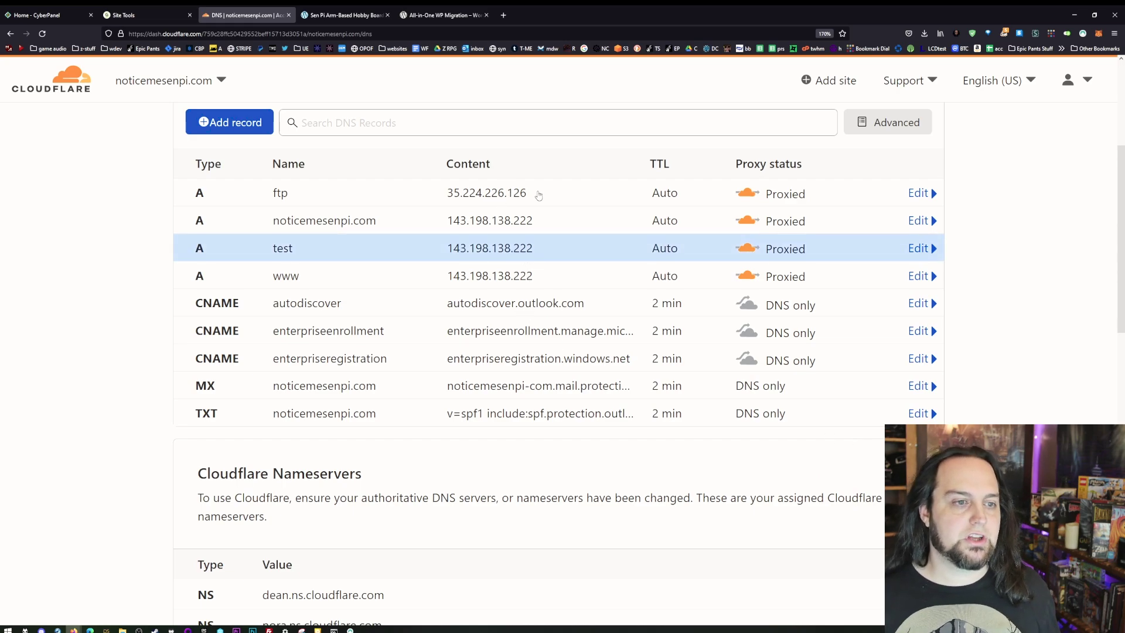
click(535, 195)
triple_click(546, 238)
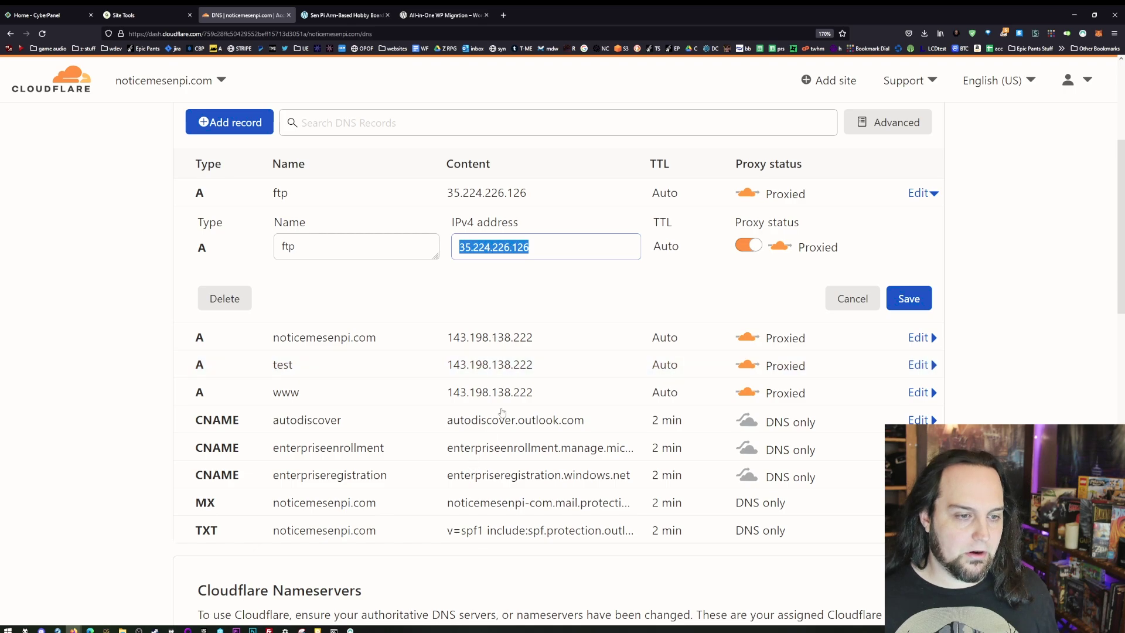
click(854, 296)
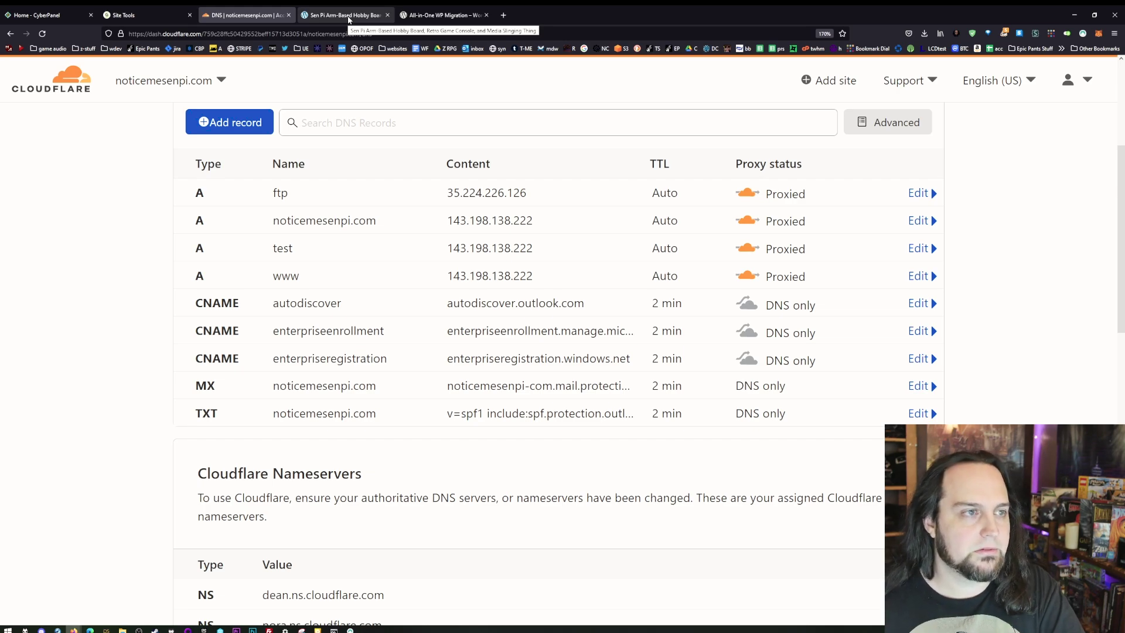
- Open CyberPanel's Manage page for noticemesenpi.com via List Websites
click(348, 18)
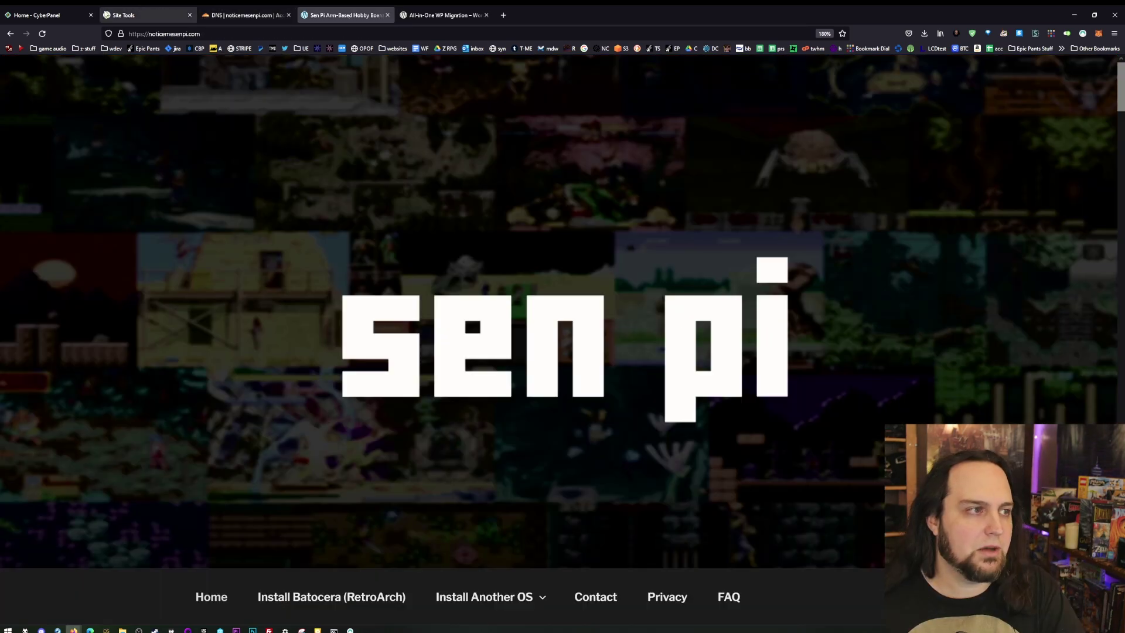
click(422, 13)
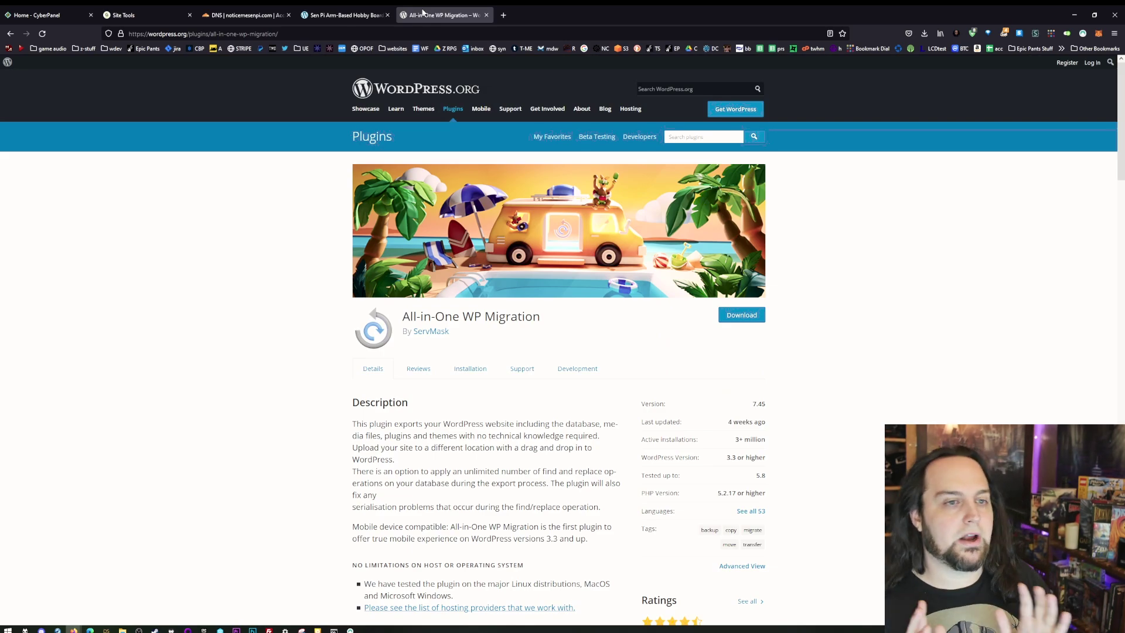
click(38, 18)
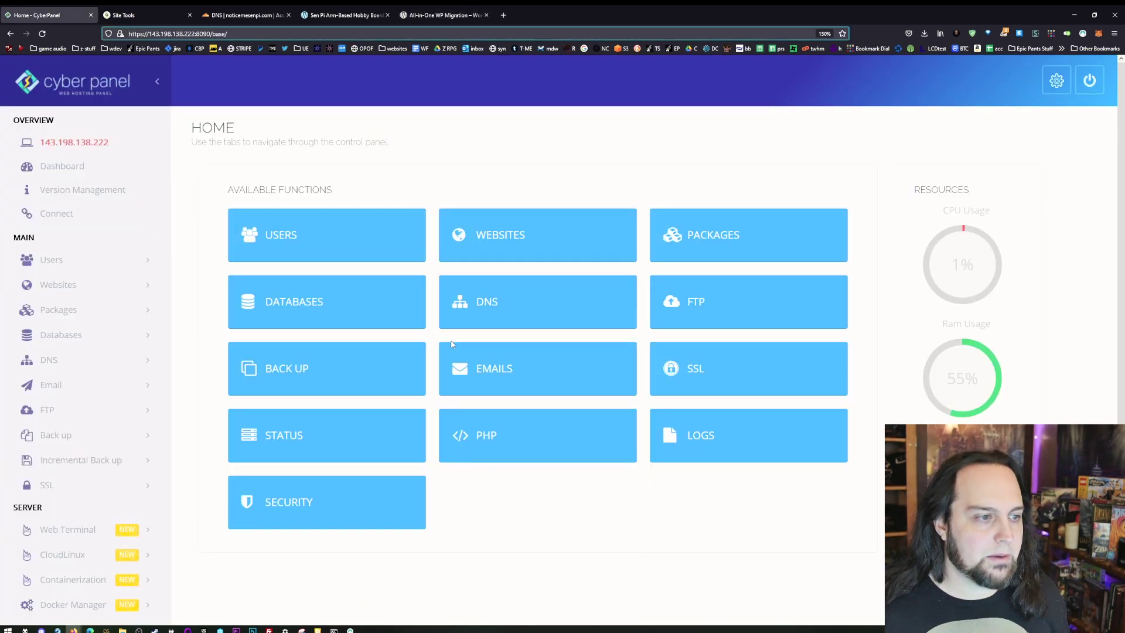
click(518, 242)
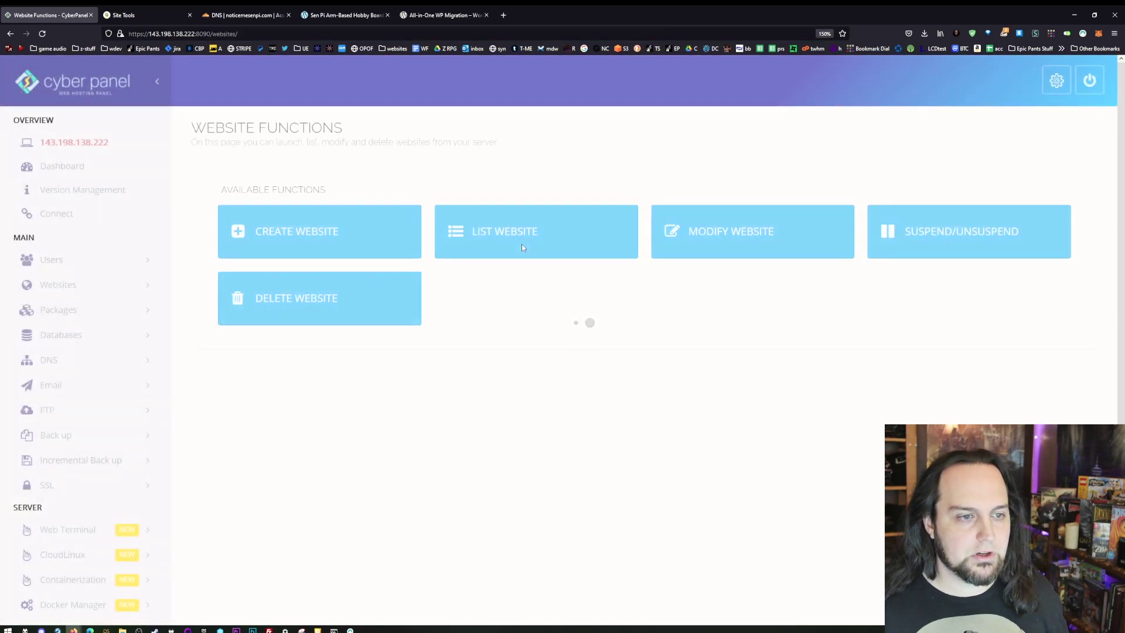
click(523, 247)
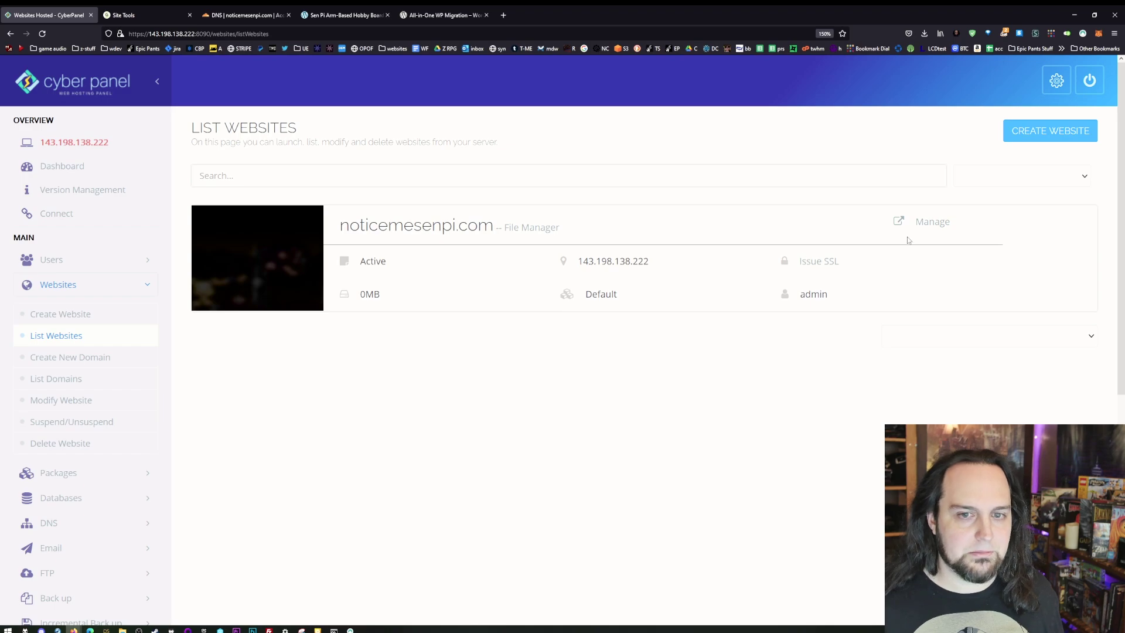
click(923, 225)
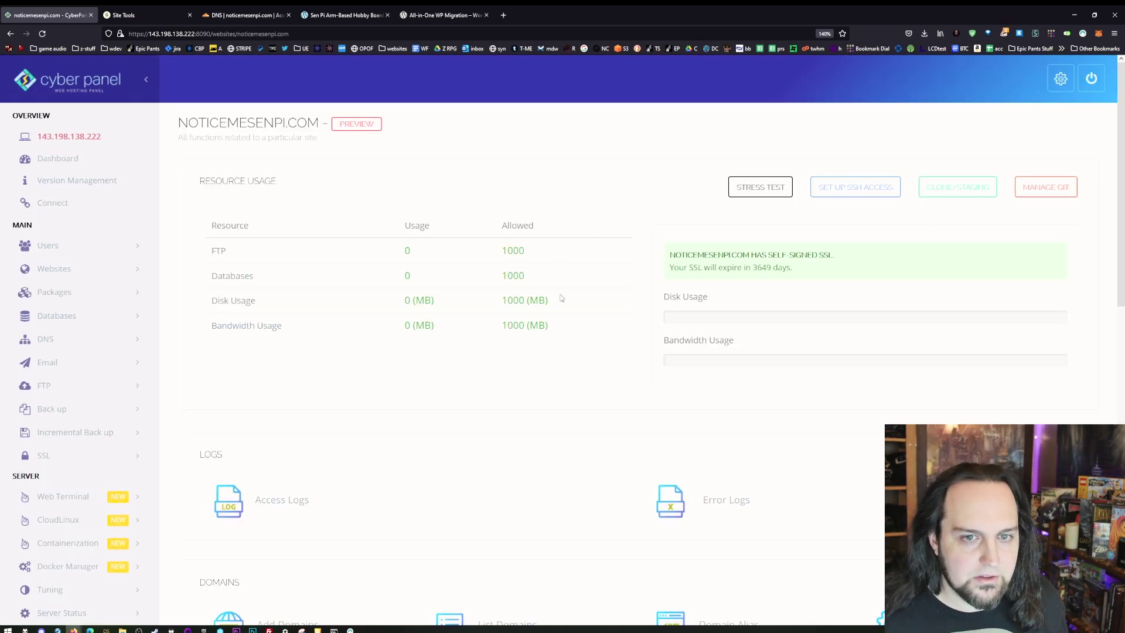
scroll(562, 299, down, 10)
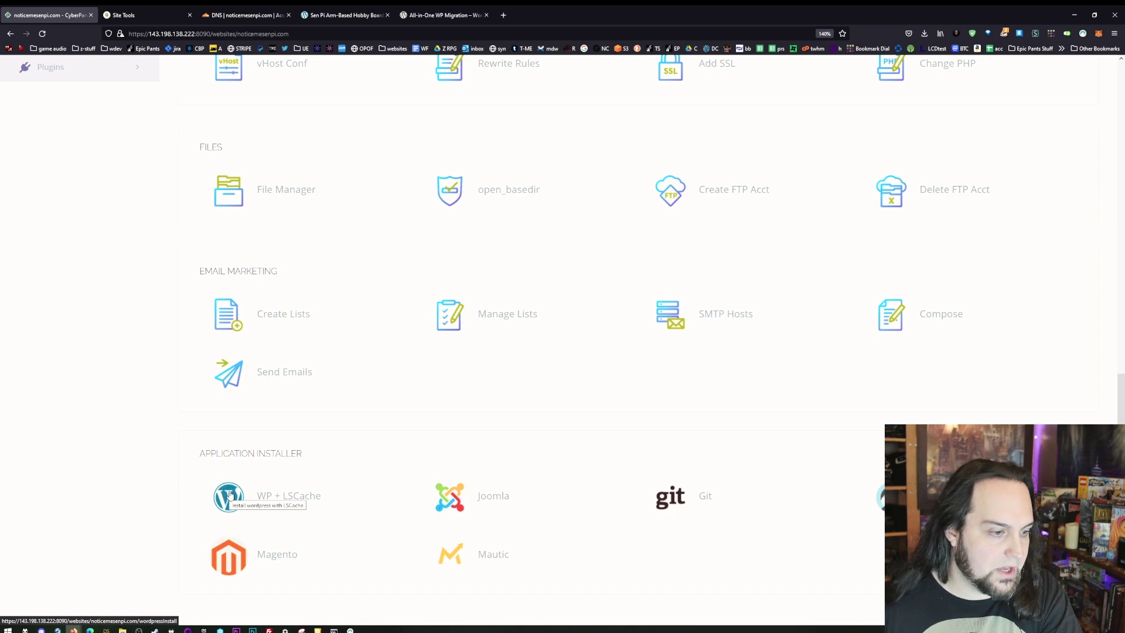
- Install WordPress + LSCache titled 'noticemesenpi fun' with the admin username, password and e-mail
click(304, 500)
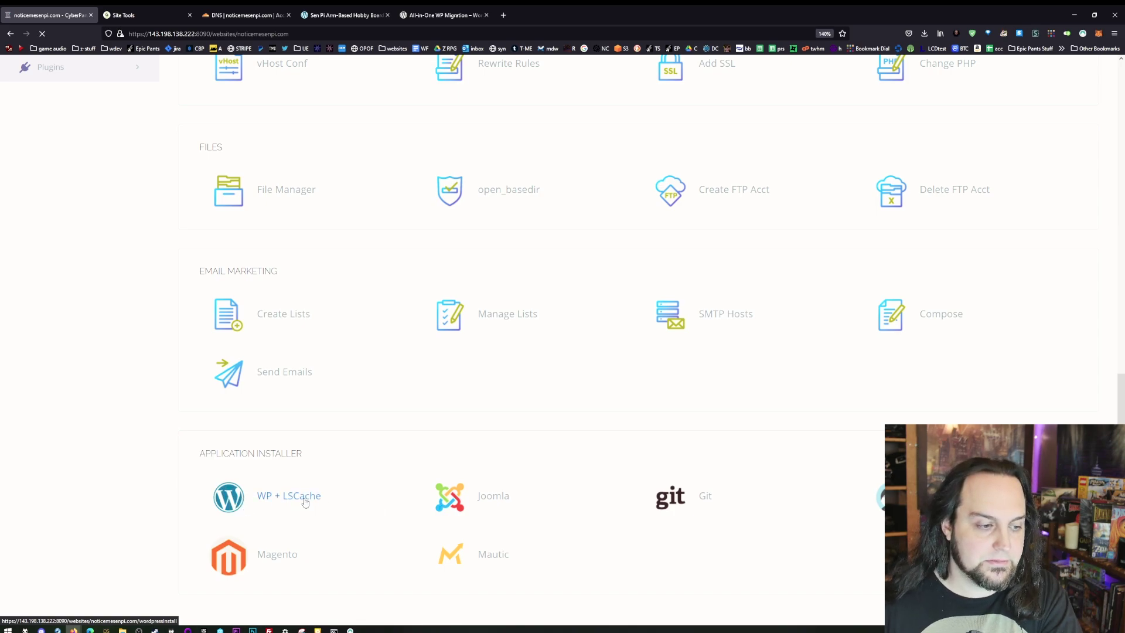
click(463, 200)
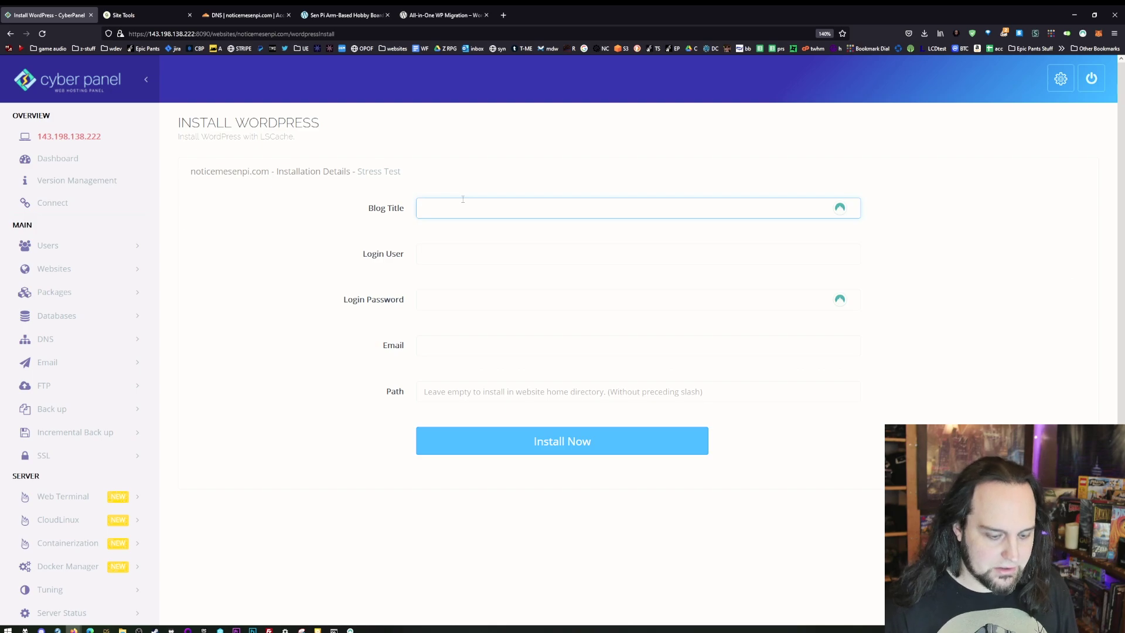
text(noticemesenpi fun)
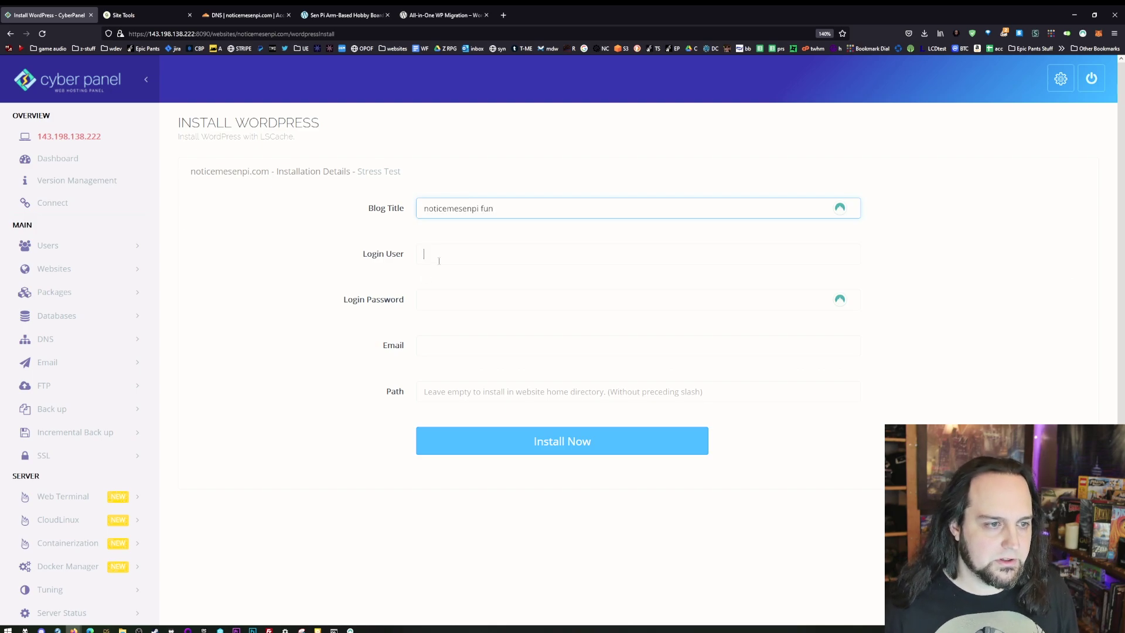
click(439, 260)
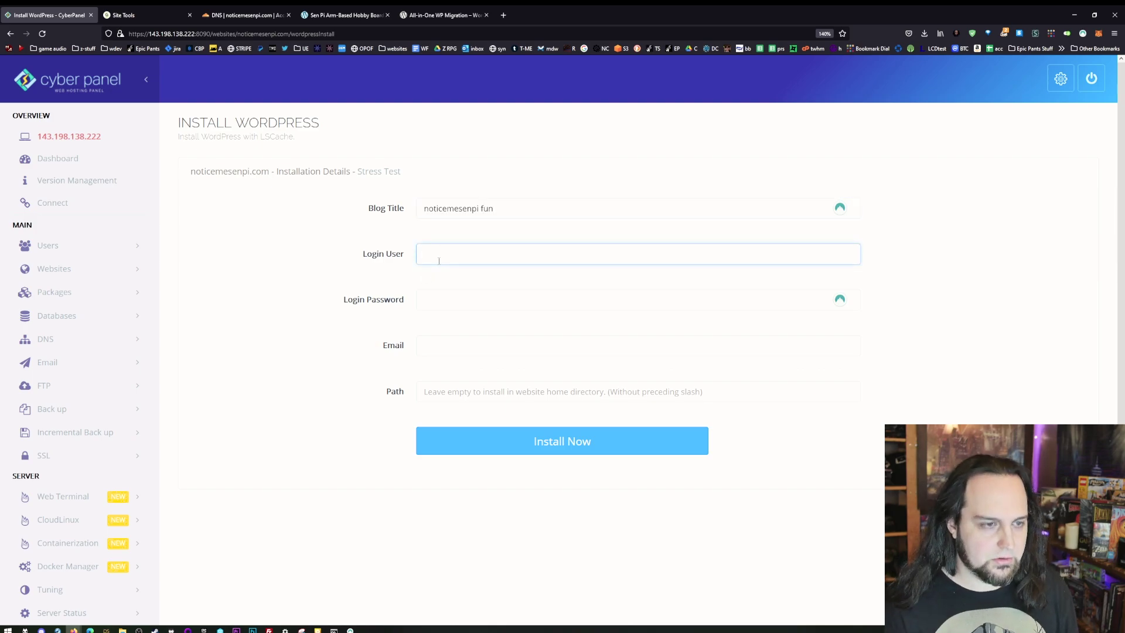
text(madhale)
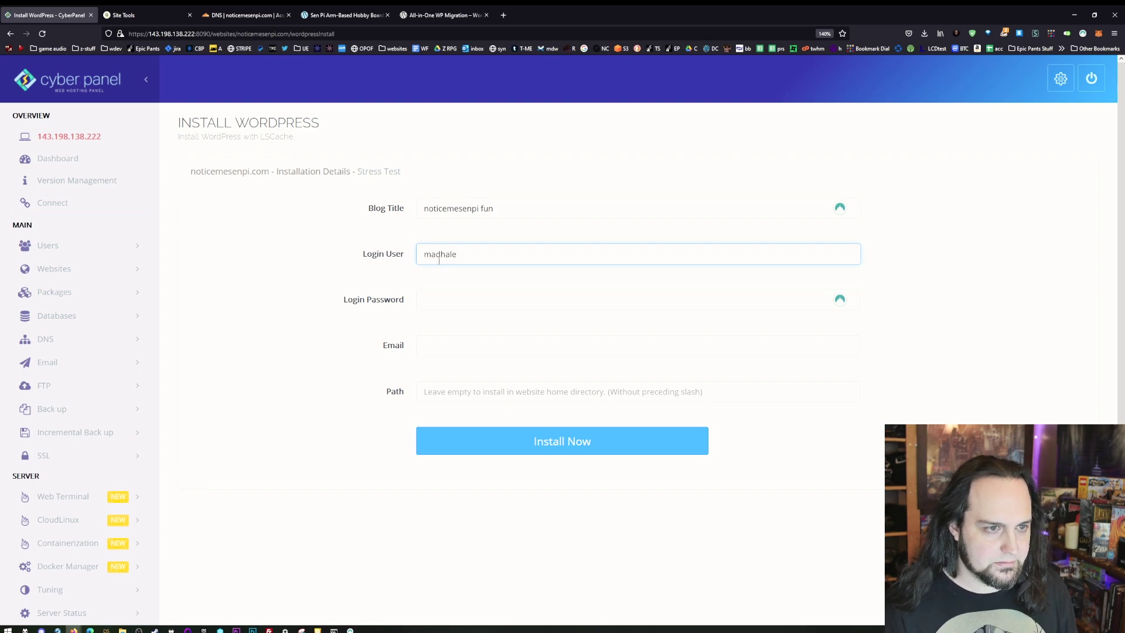
key(Tab)
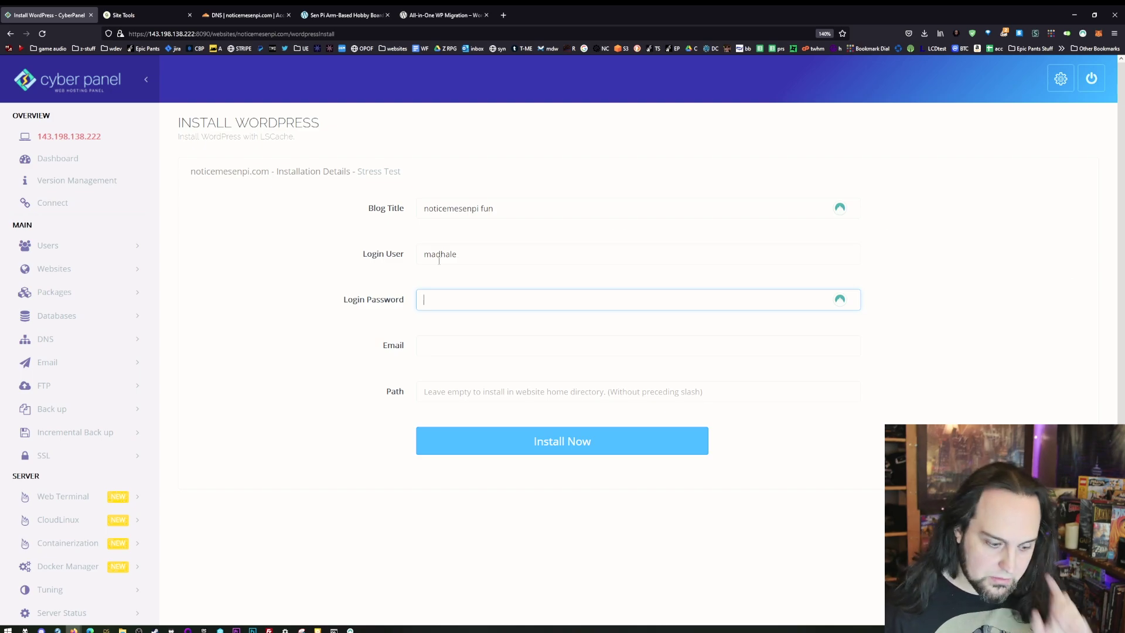
text(••••••••••••••••)
key(Tab)
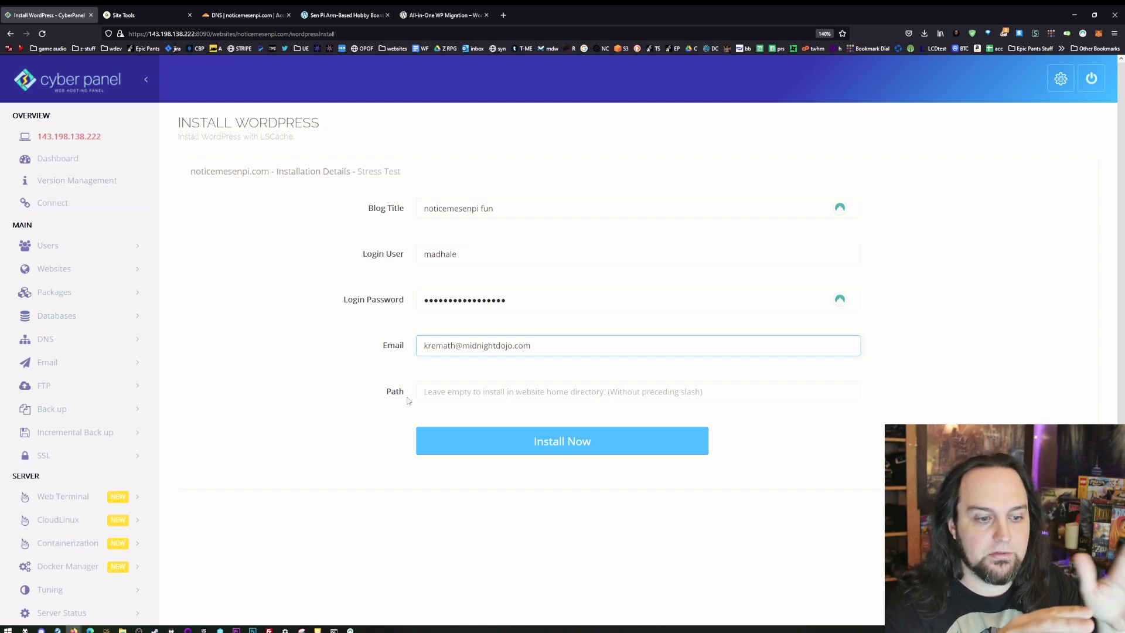
click(568, 451)
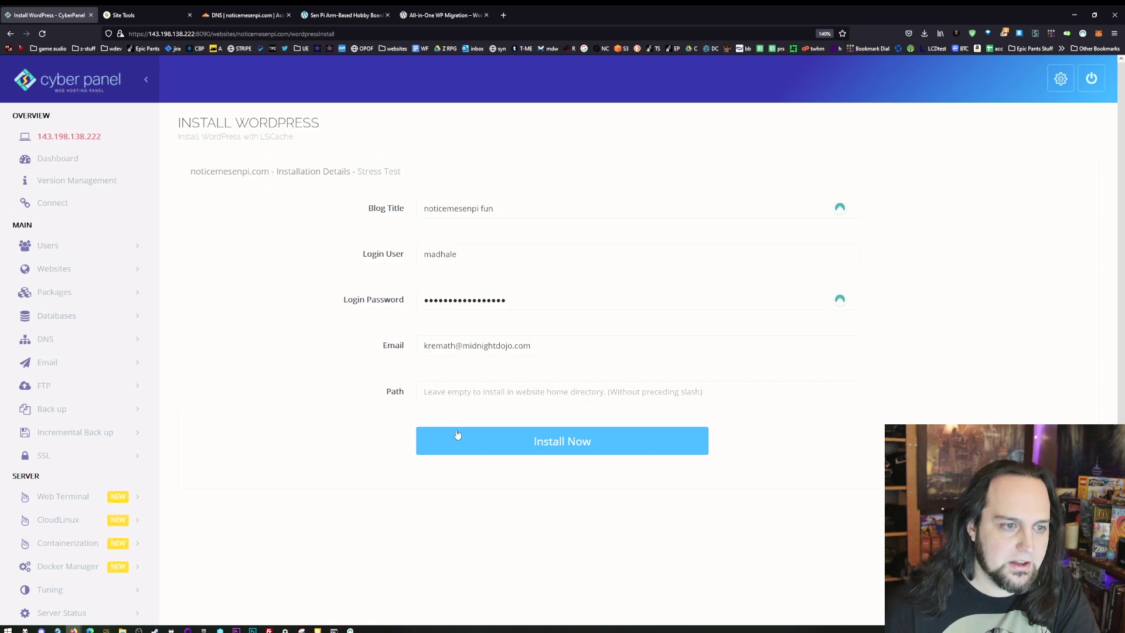
- Open noticemesenpi.com's management page from List Websites and scroll through its details
click(88, 269)
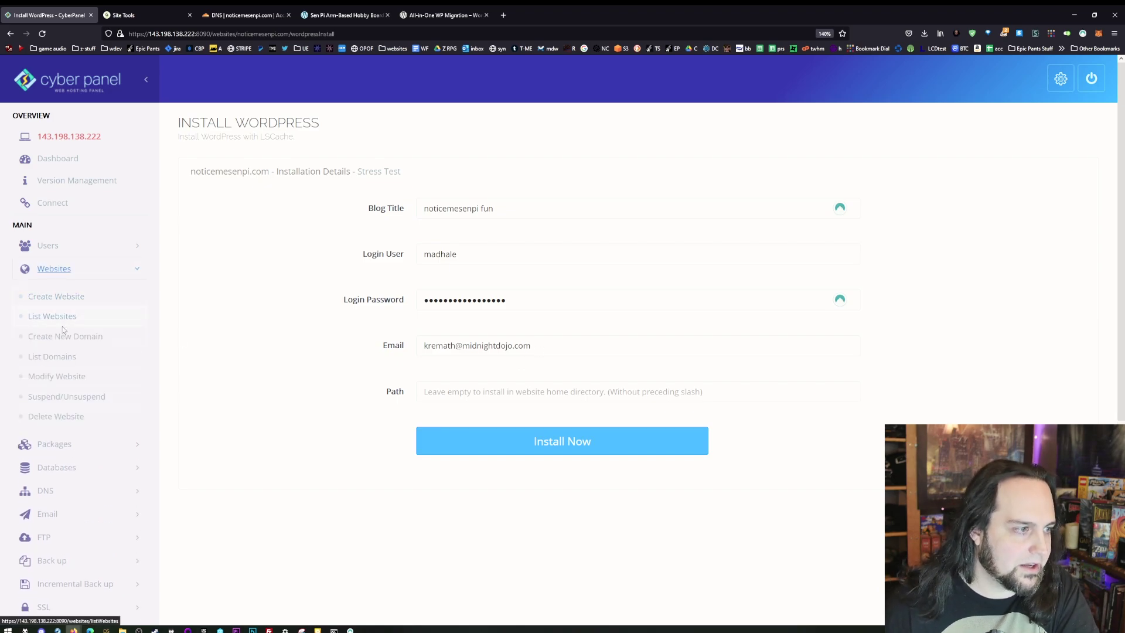
click(58, 316)
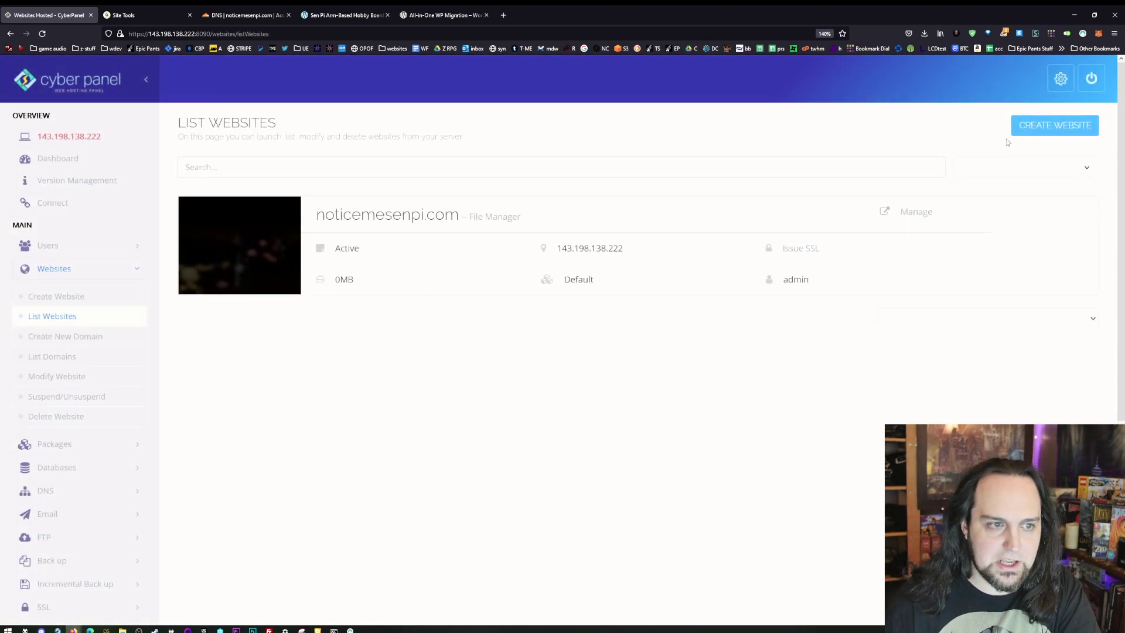
drag(933, 212, 924, 213)
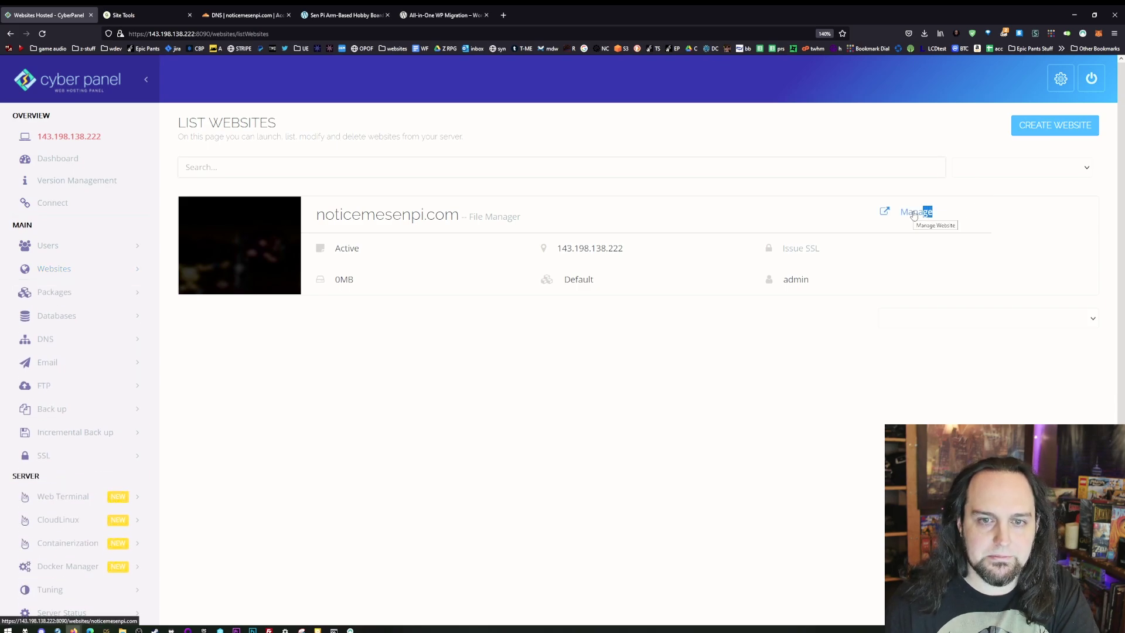
click(914, 214)
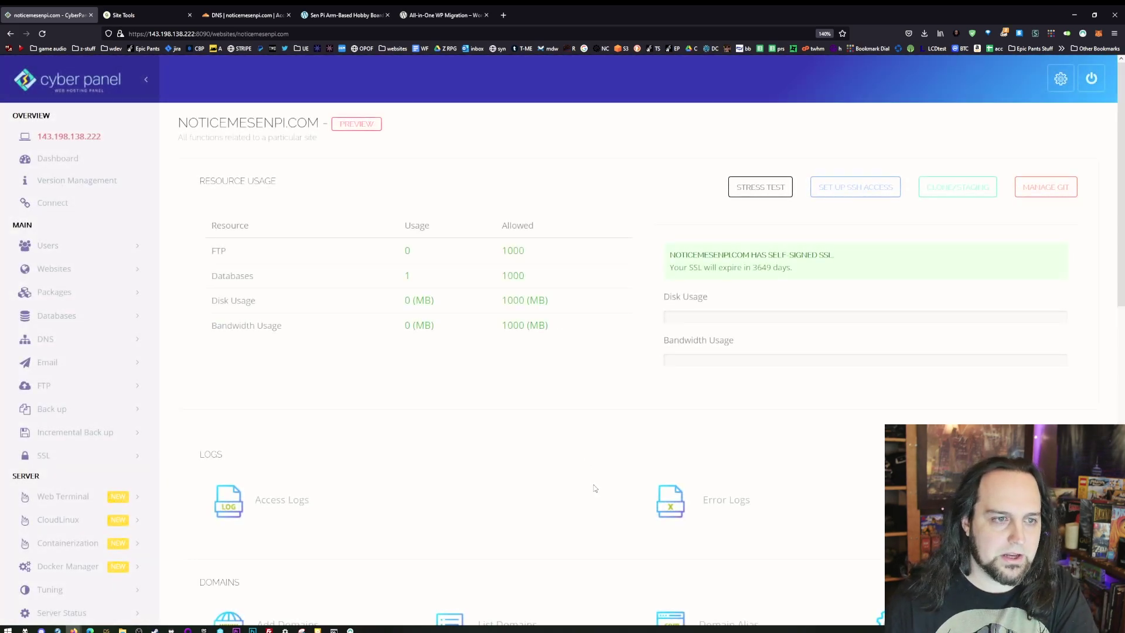
scroll(522, 334, down, 10)
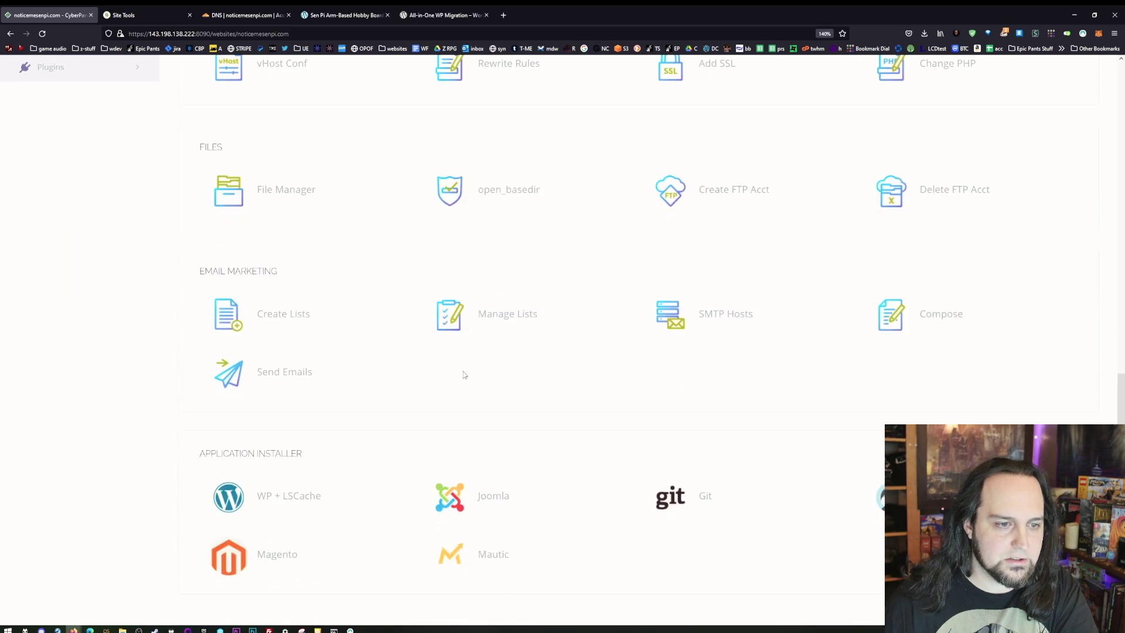
scroll(463, 375, up, 6)
scroll(380, 448, up, 5)
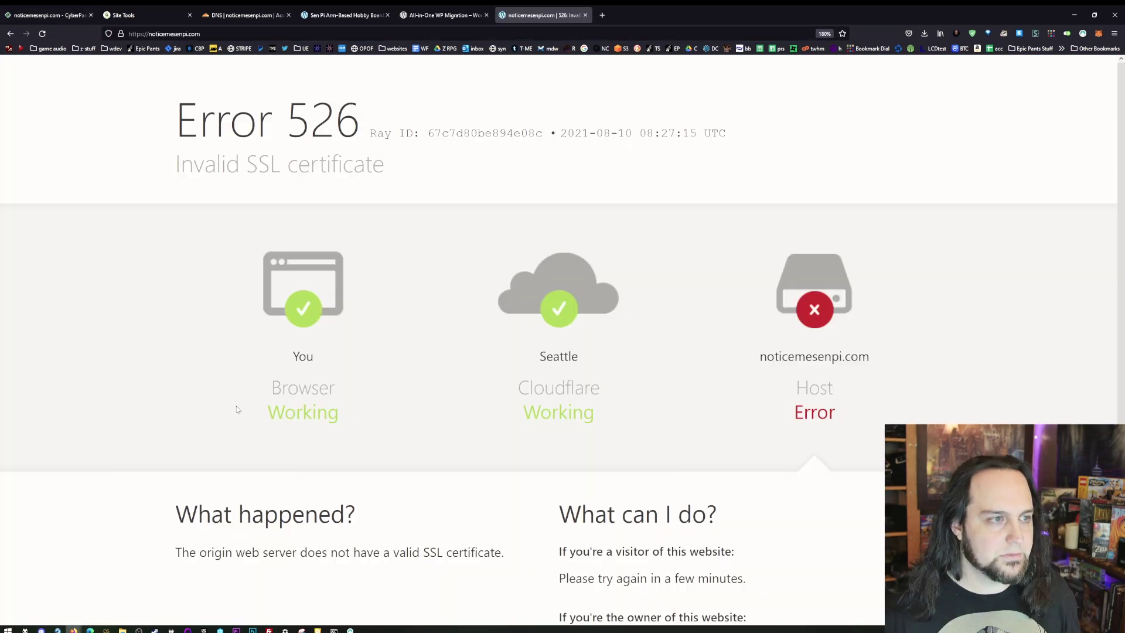
- Change Cloudflare's SSL/TLS encryption mode for noticemesenpi.com from Full (strict) to Flexible
click(248, 16)
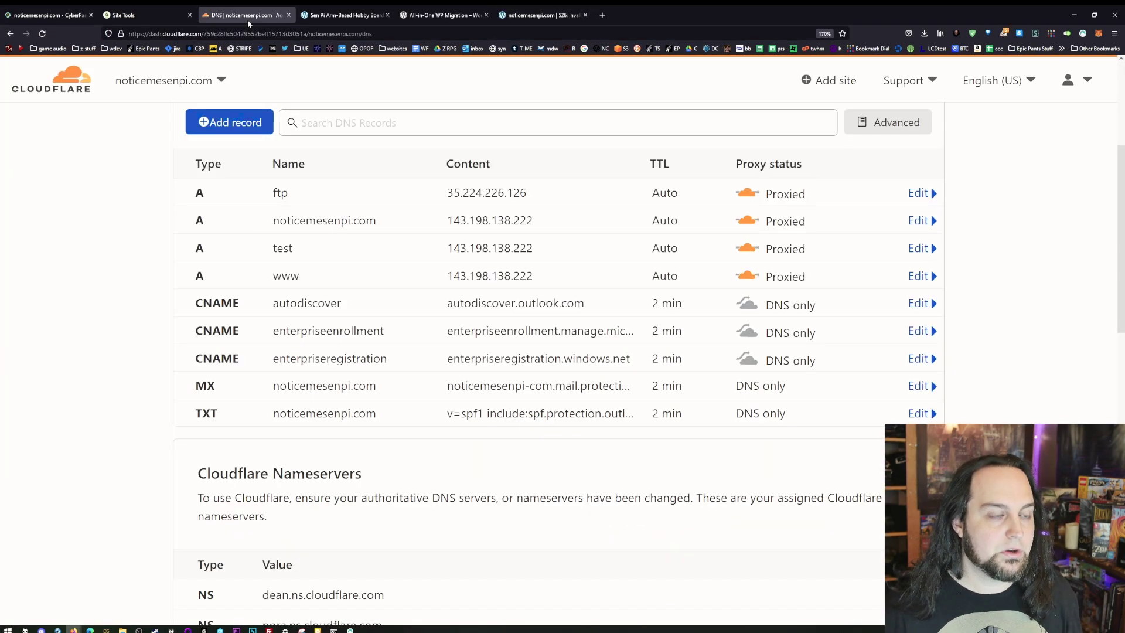
scroll(191, 283, up, 1)
scroll(191, 284, up, 3)
click(342, 134)
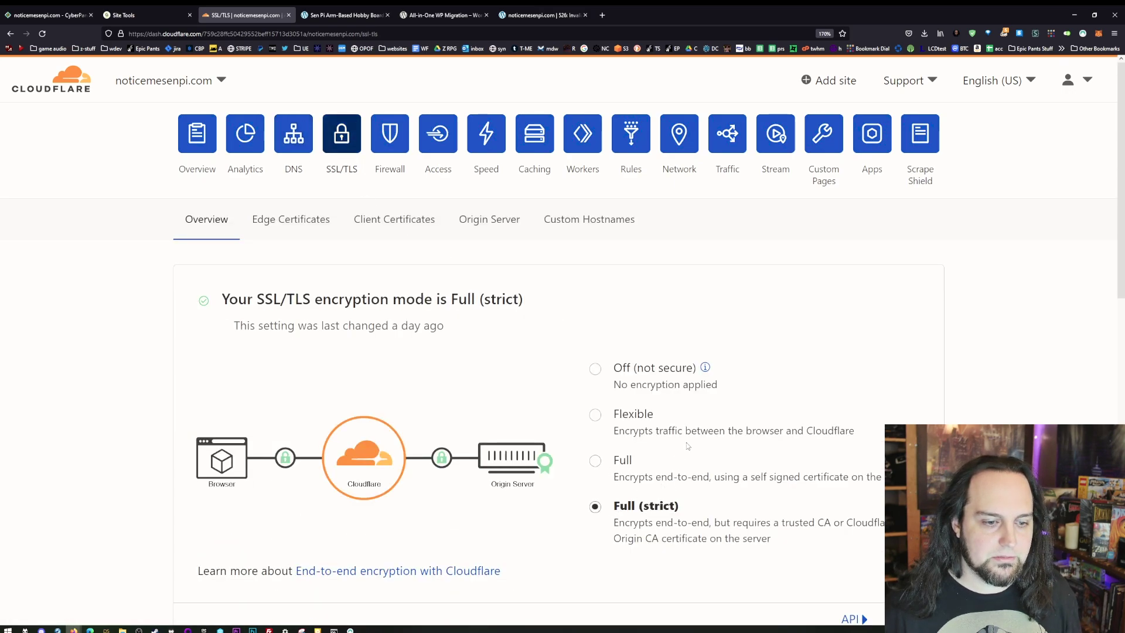
scroll(646, 458, down, 3)
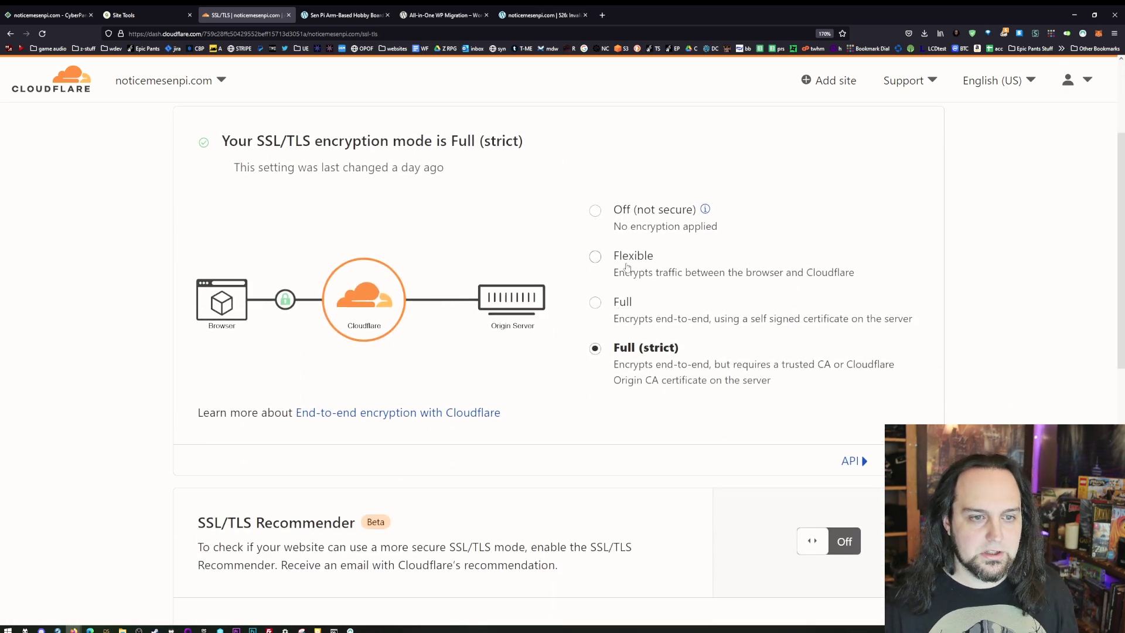
click(594, 264)
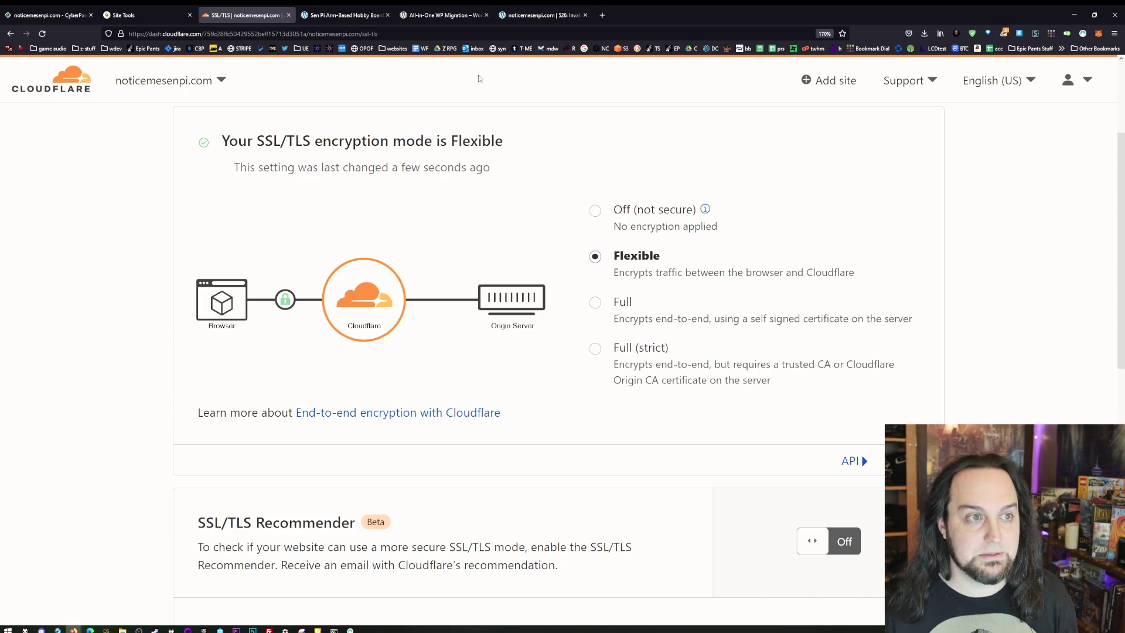
- Reload noticemesenpi.com to test the Flexible SSL change
click(542, 15)
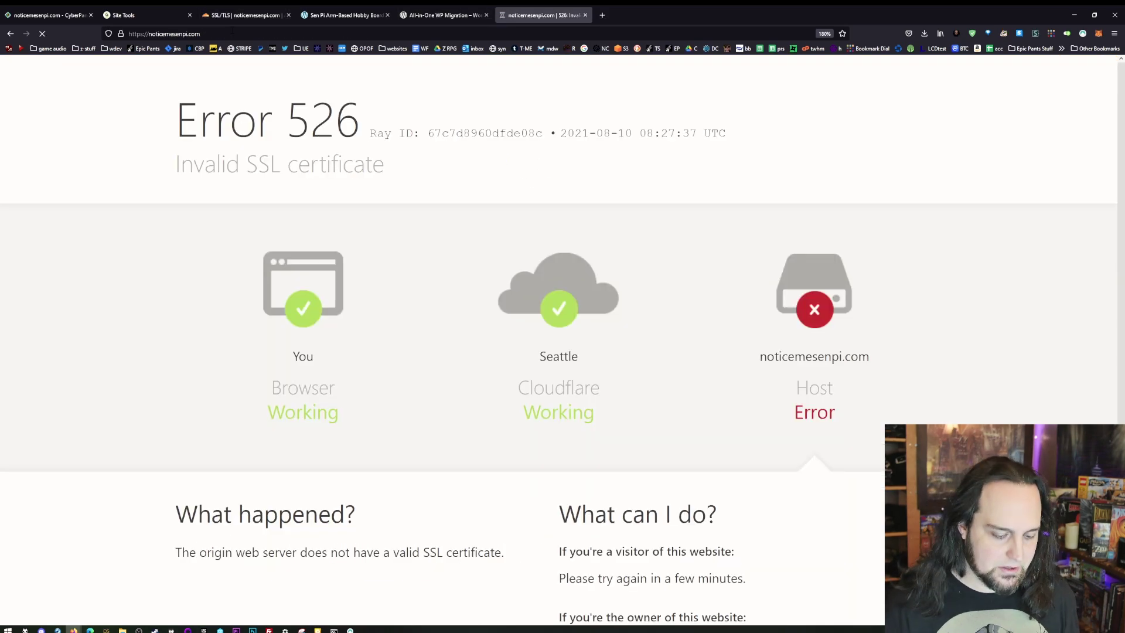
key(F5)
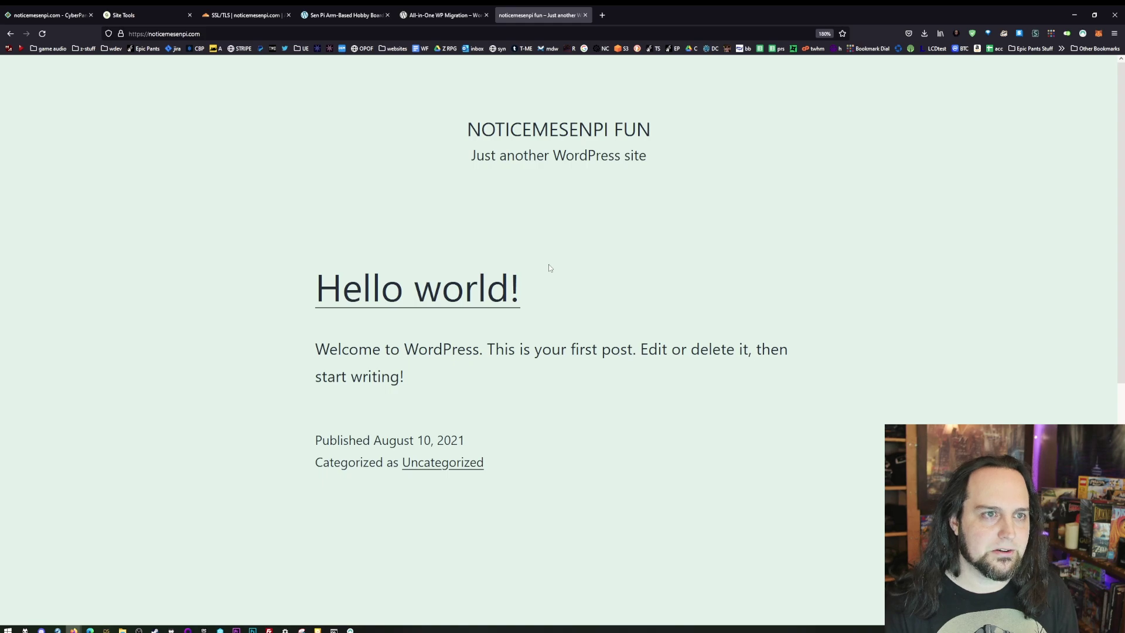
scroll(494, 356, down, 5)
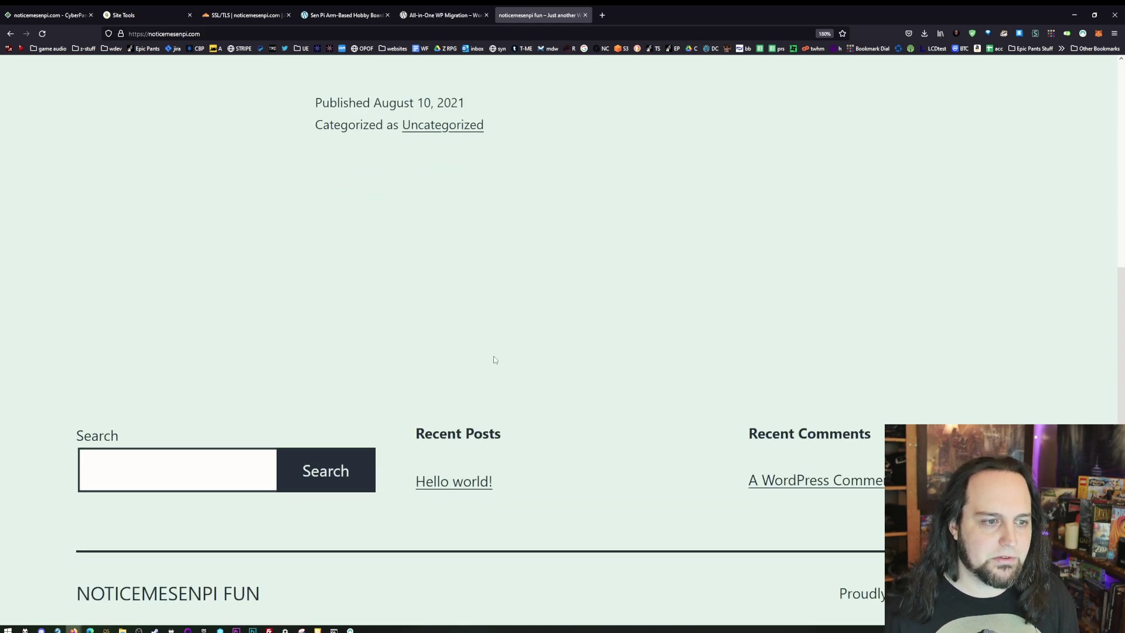
scroll(484, 382, up, 5)
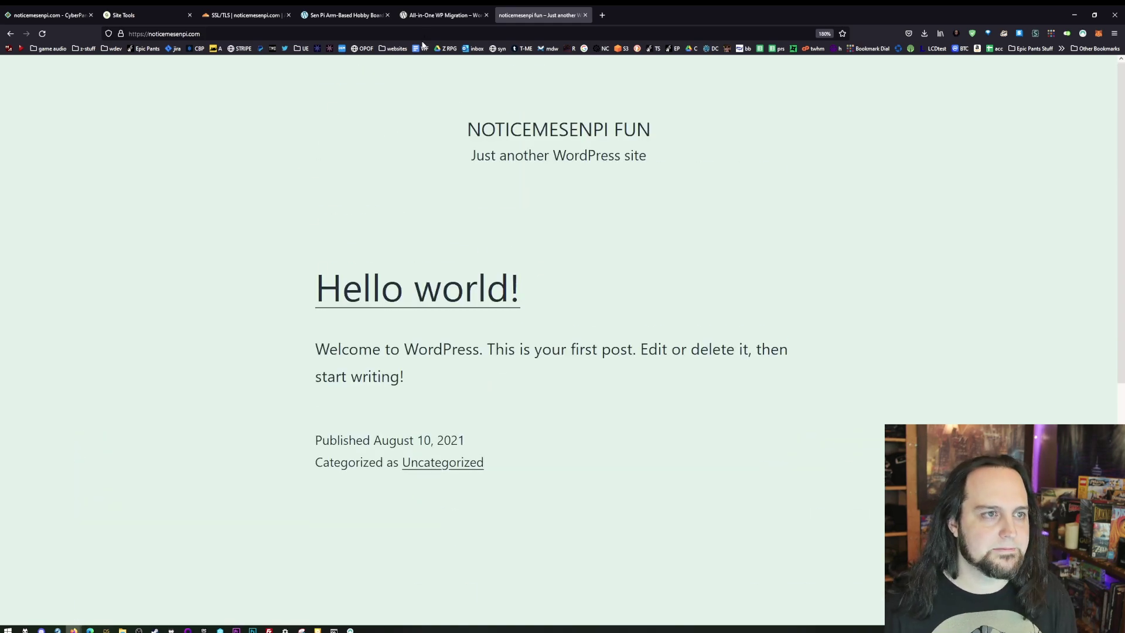
- Log into the WordPress admin at /wp-admin with the saved login and zoom the page out
click(266, 35)
text(/wp-admin)
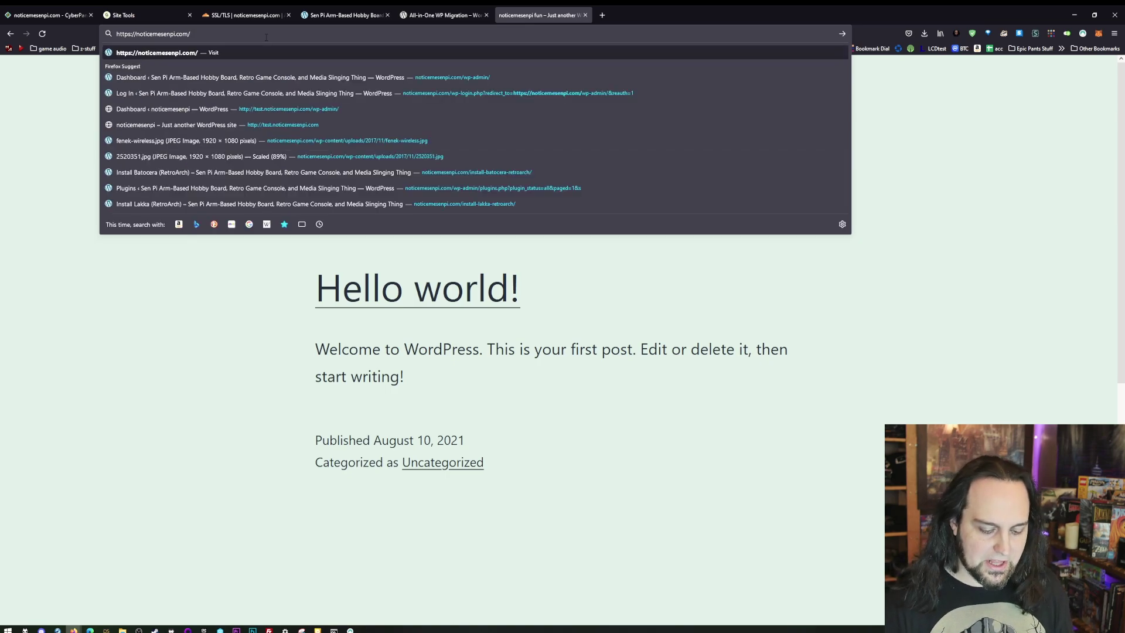
key(Return)
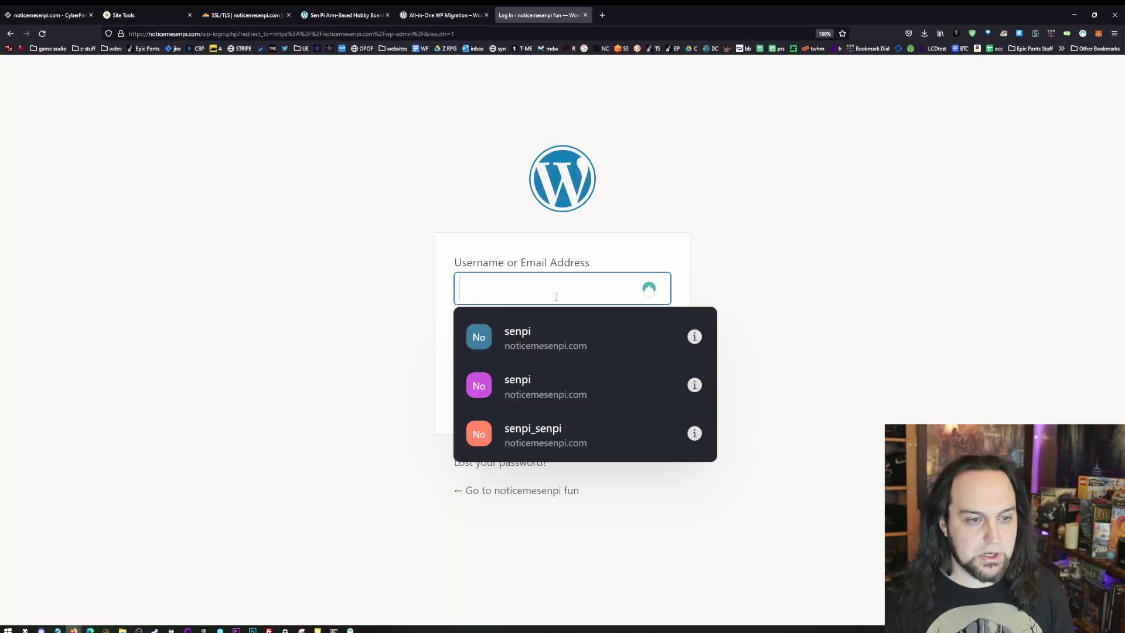
click(837, 317)
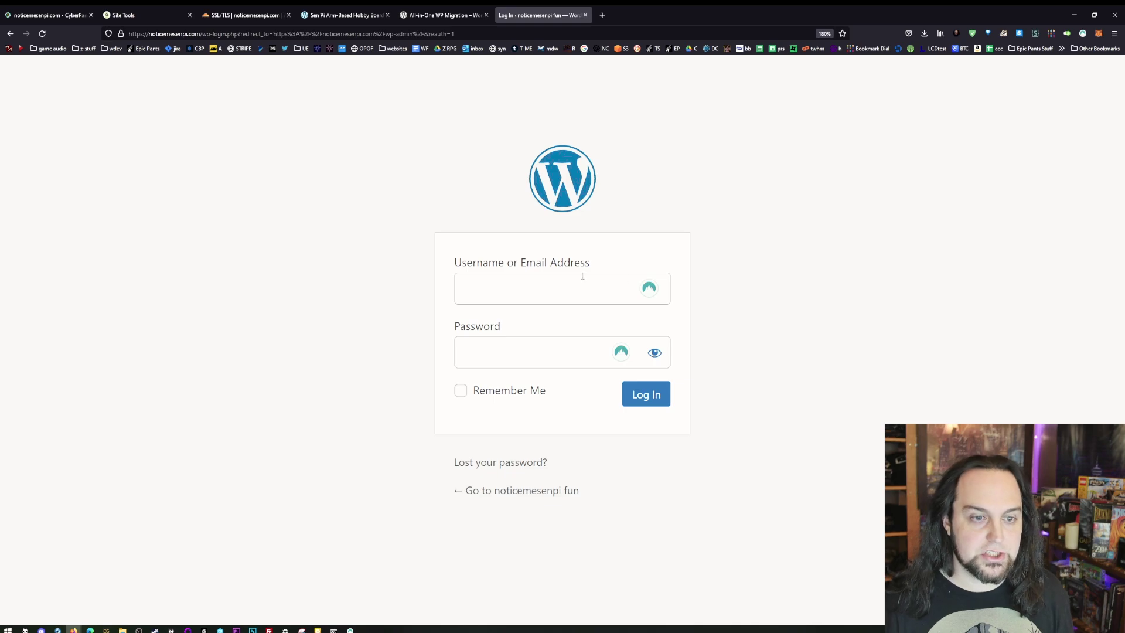
click(520, 422)
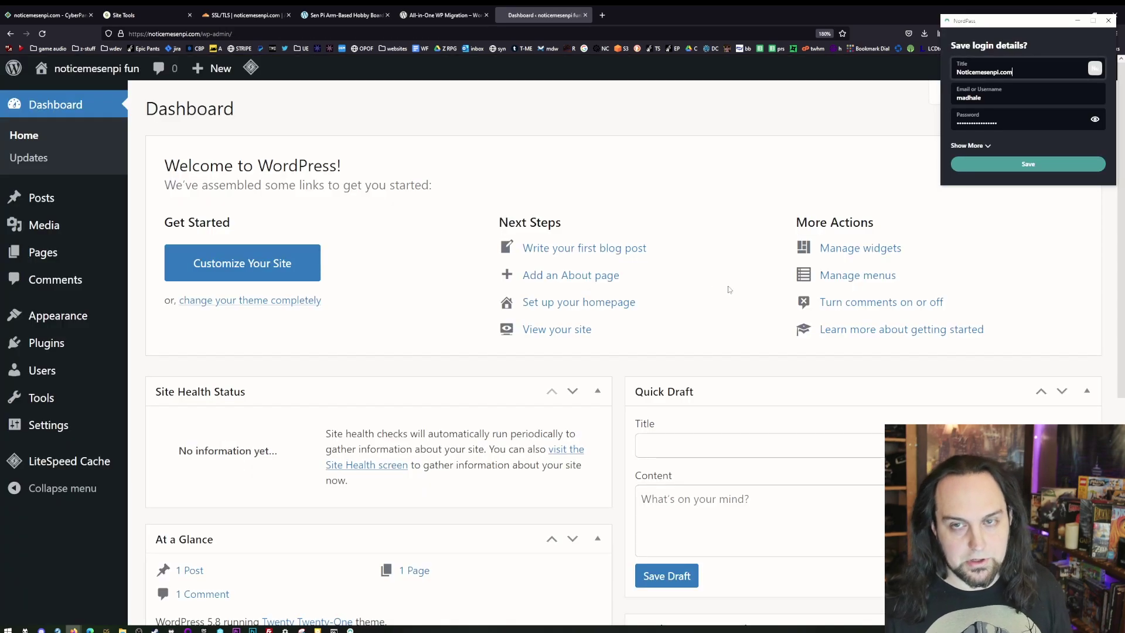
click(1110, 23)
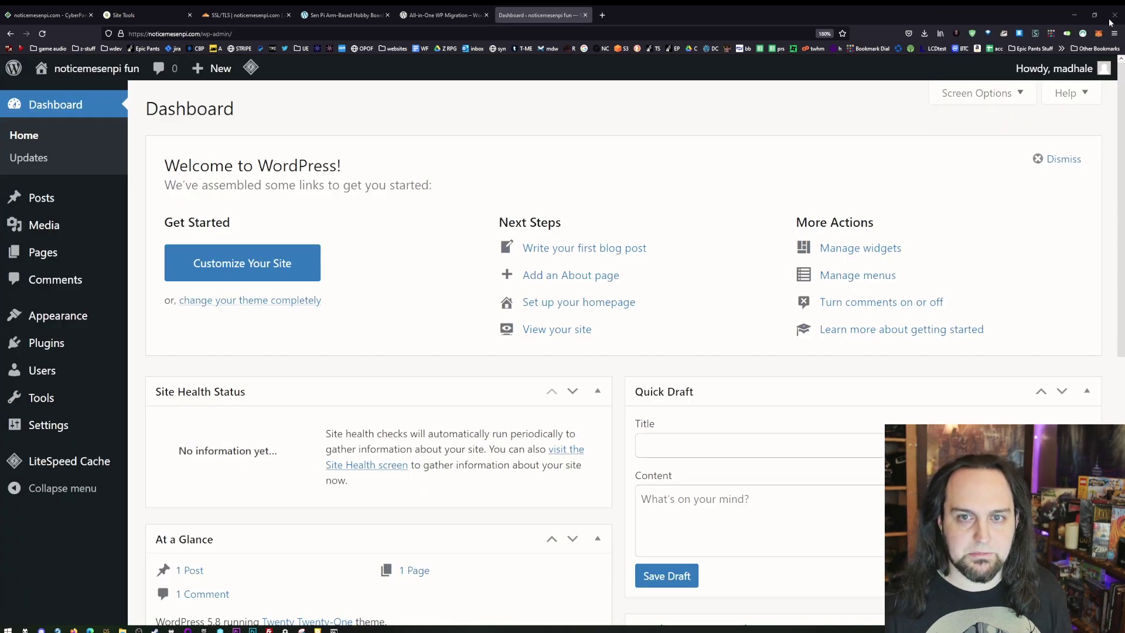
key(ctrl+minus)
key(ctrl+minus)
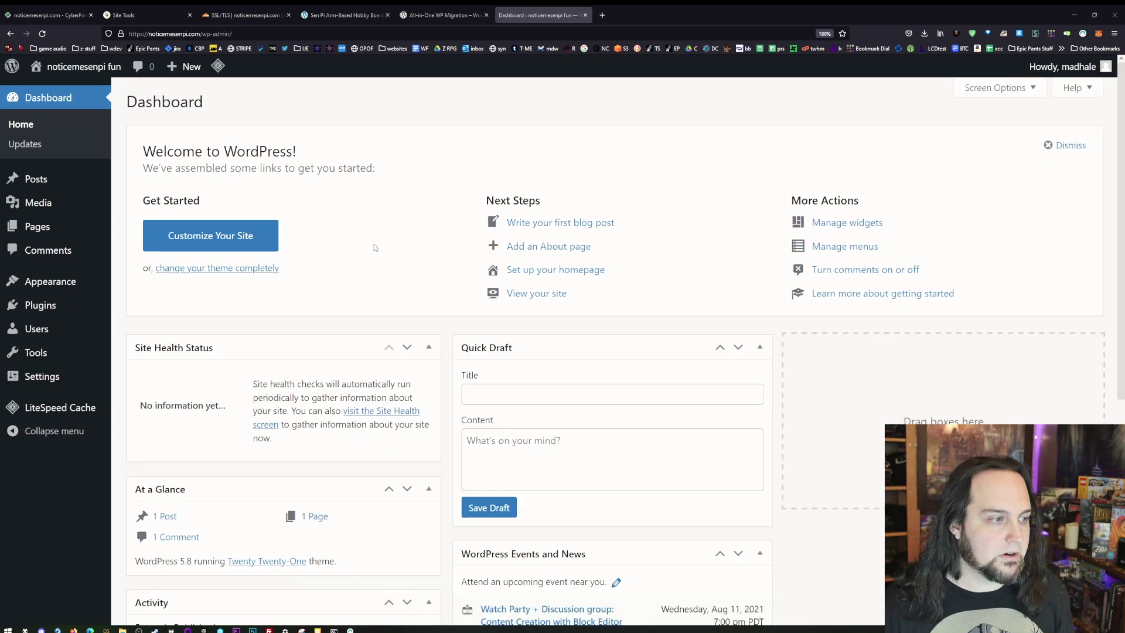
- Delete the Hello Dolly plugin and deactivate LiteSpeed Cache
click(88, 306)
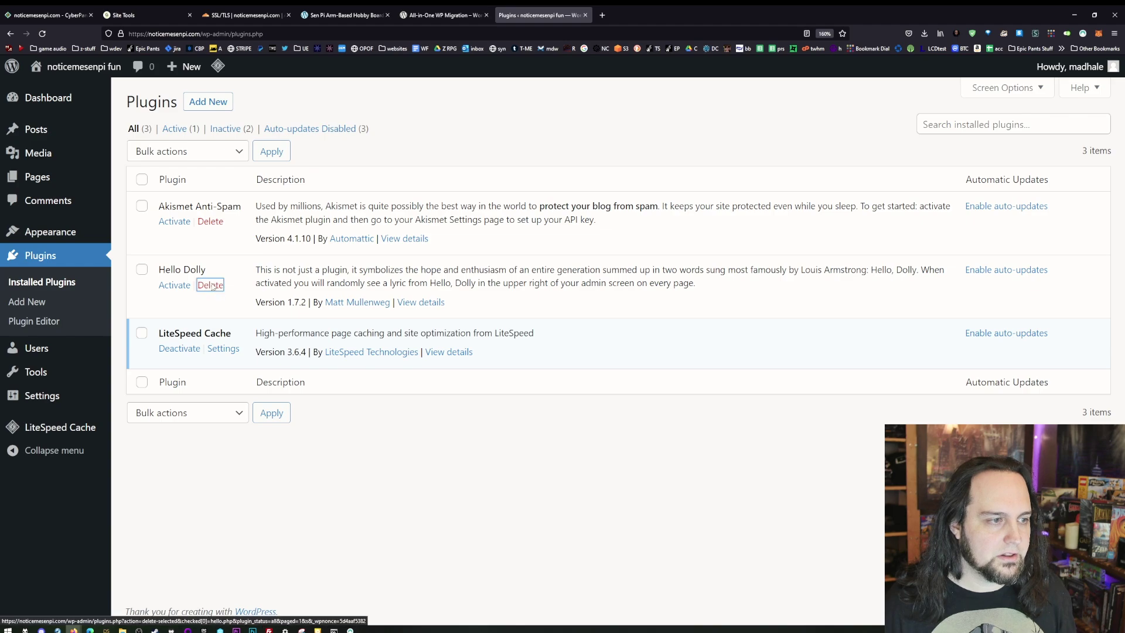
click(211, 286)
click(602, 356)
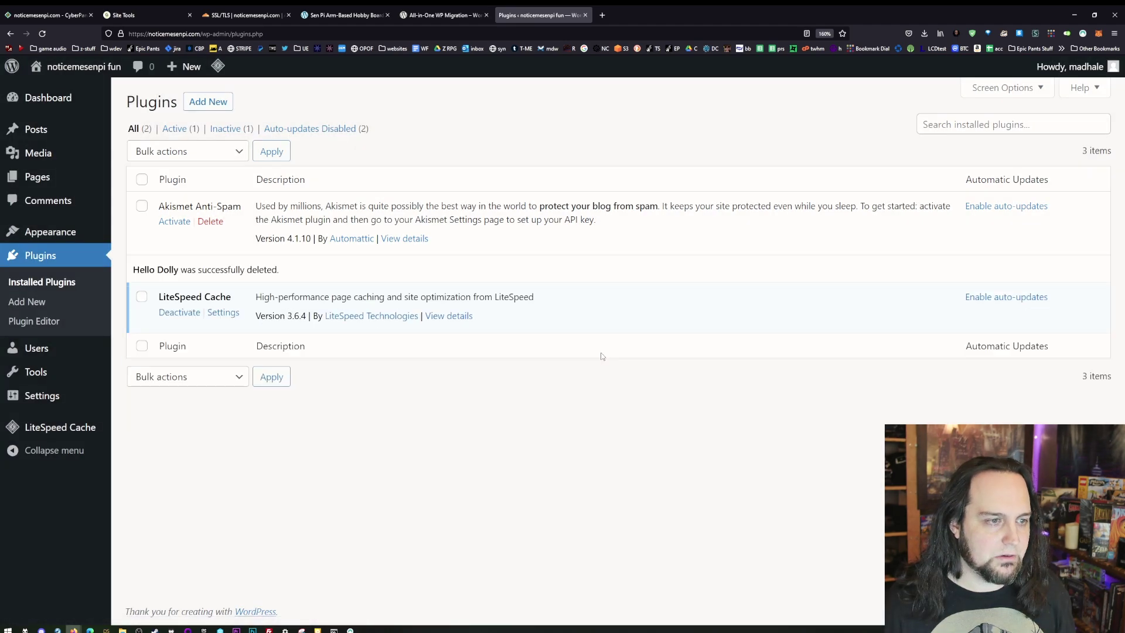
click(164, 314)
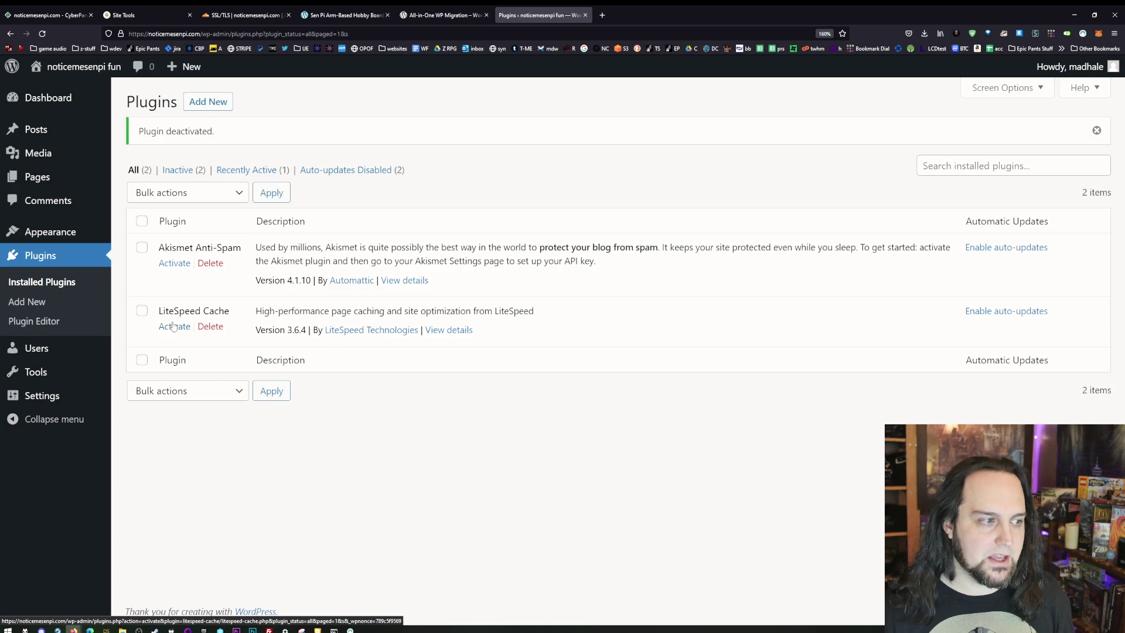
- Search 'all-in-one', then install and activate All-in-One WP Migration
click(217, 111)
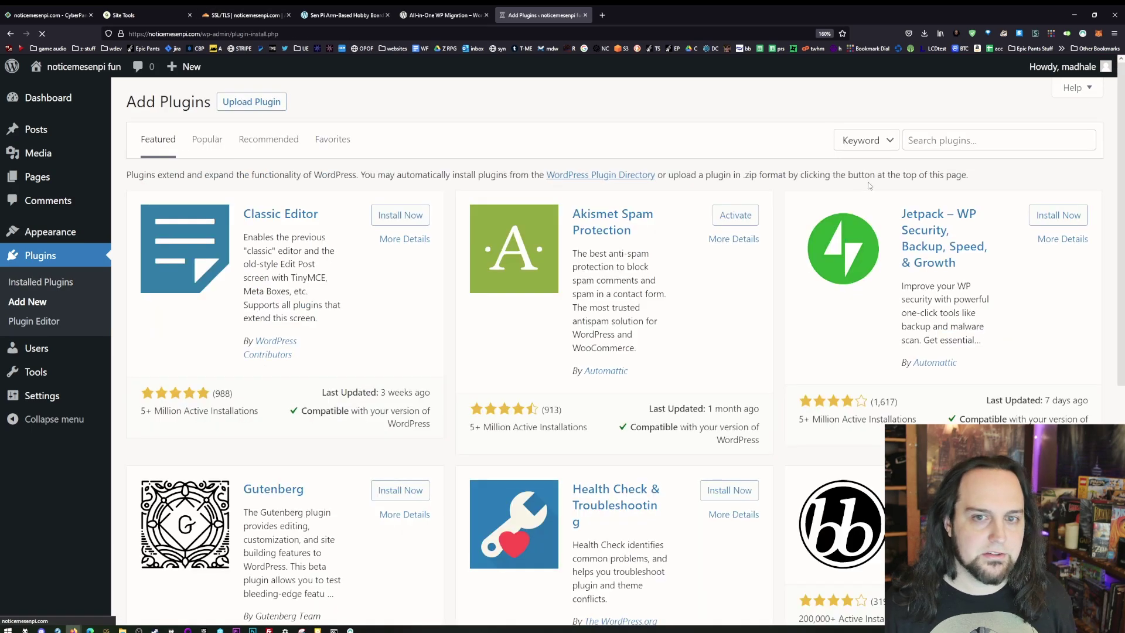
click(989, 146)
text(all-in)
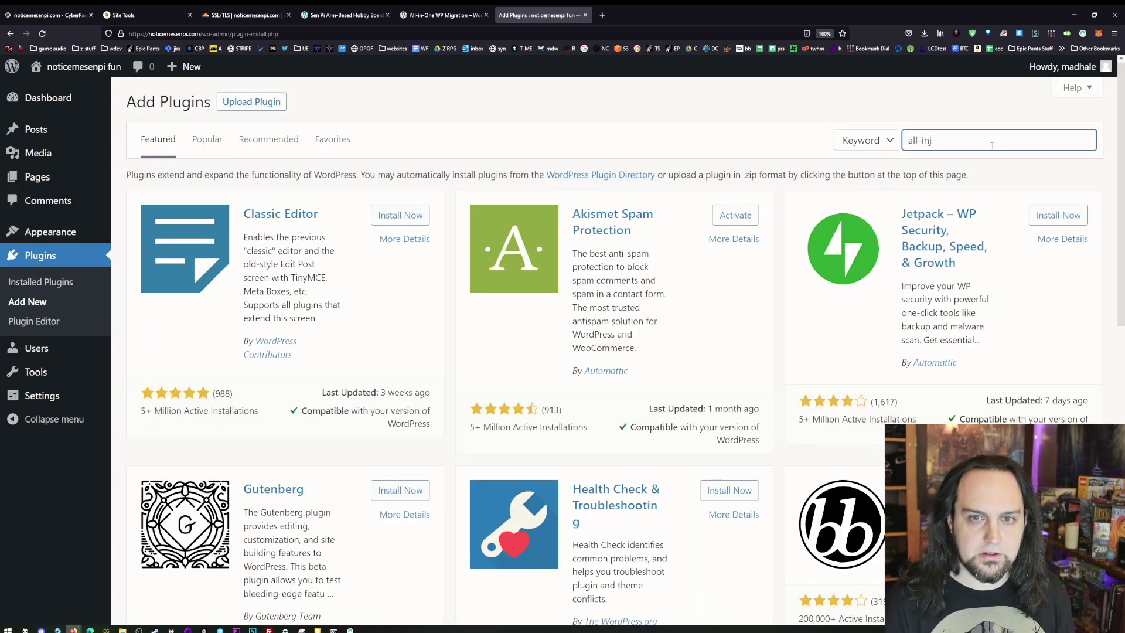
text(-one)
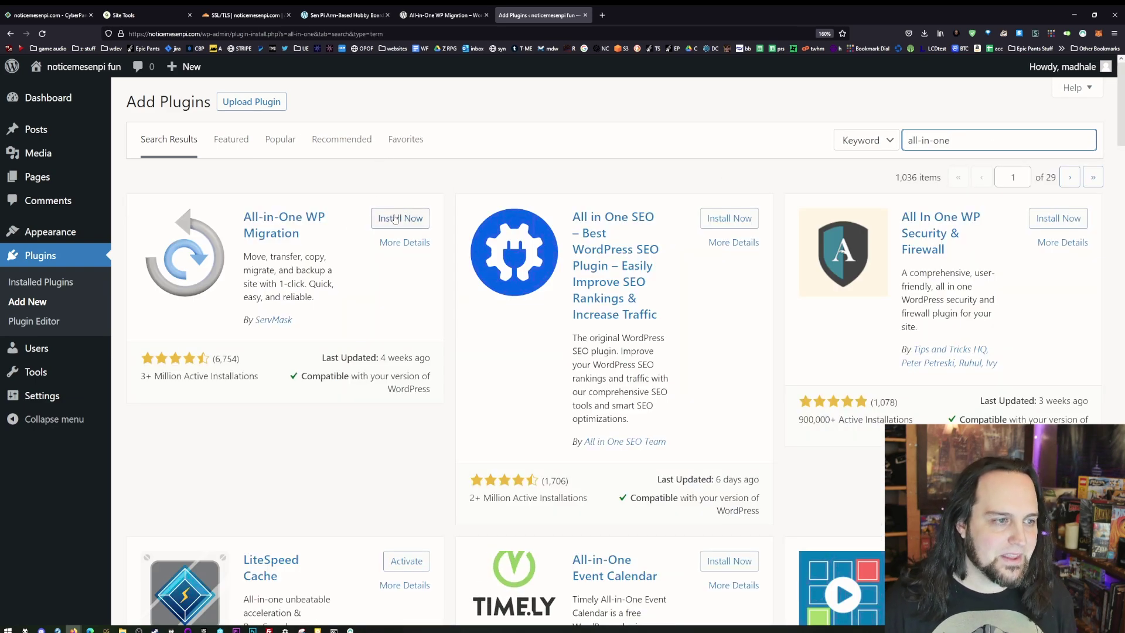
click(396, 219)
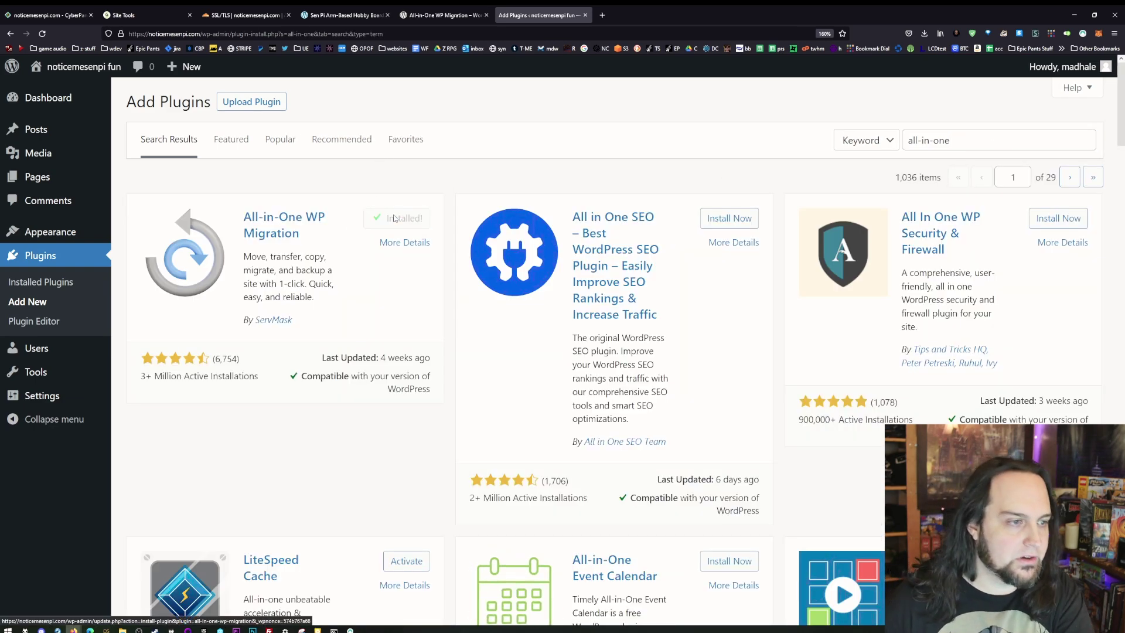
click(394, 219)
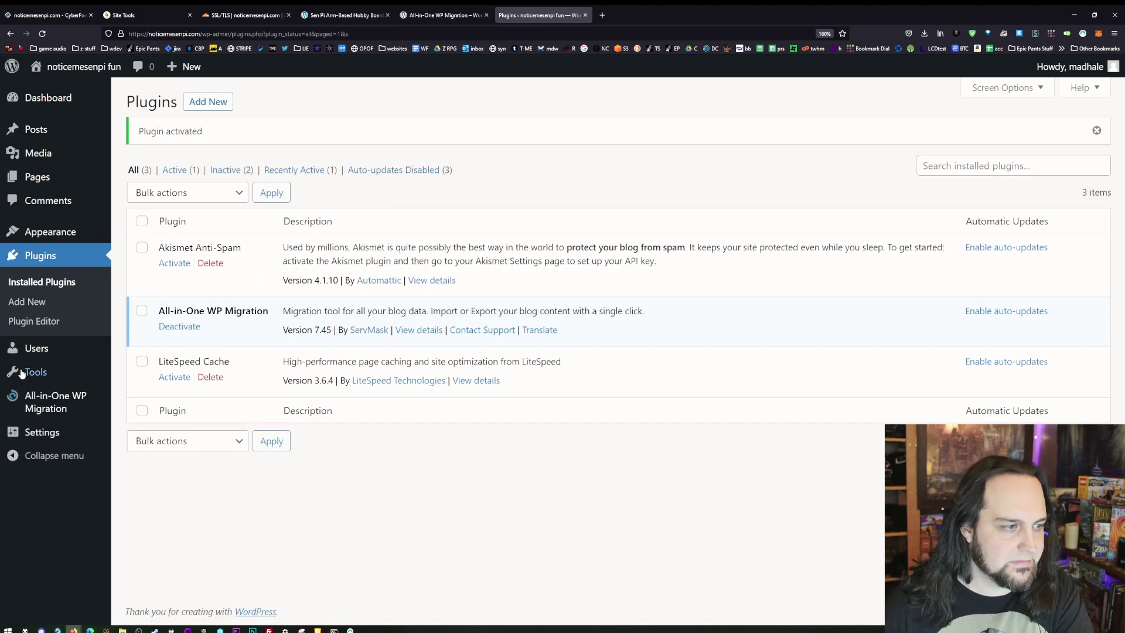
- Start an All-in-One WP Migration import from a local File
click(47, 407)
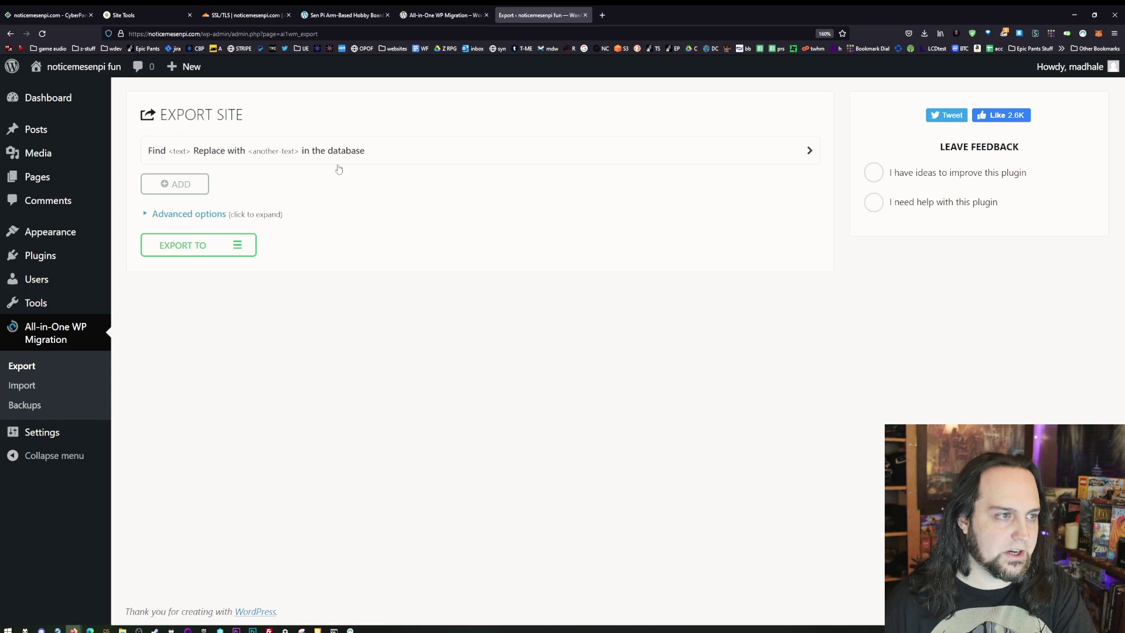
click(30, 387)
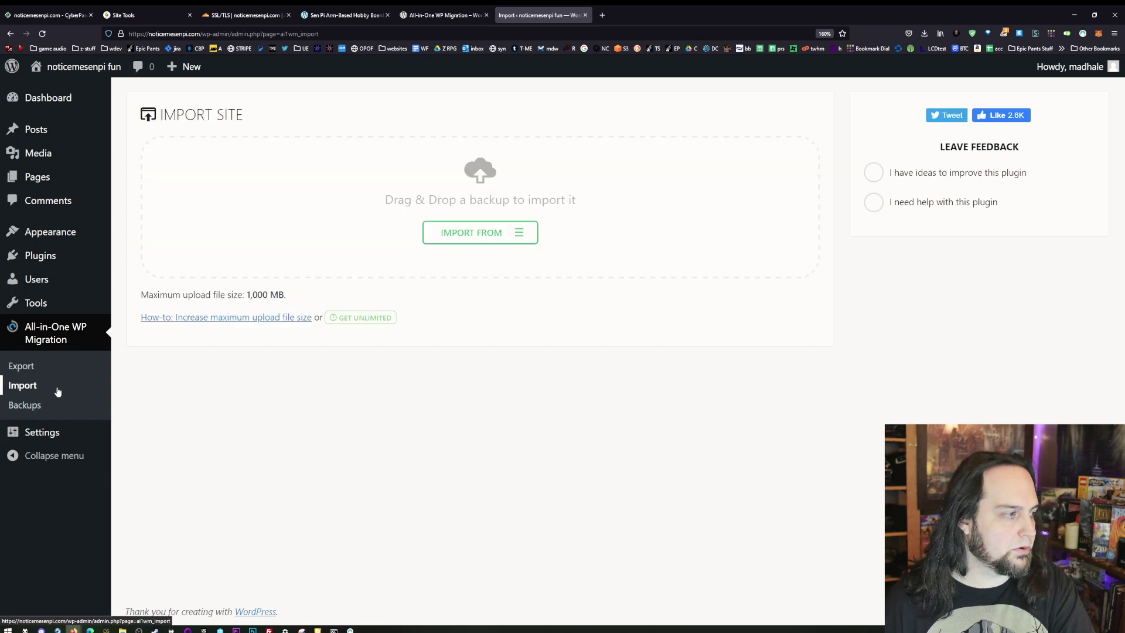
click(498, 234)
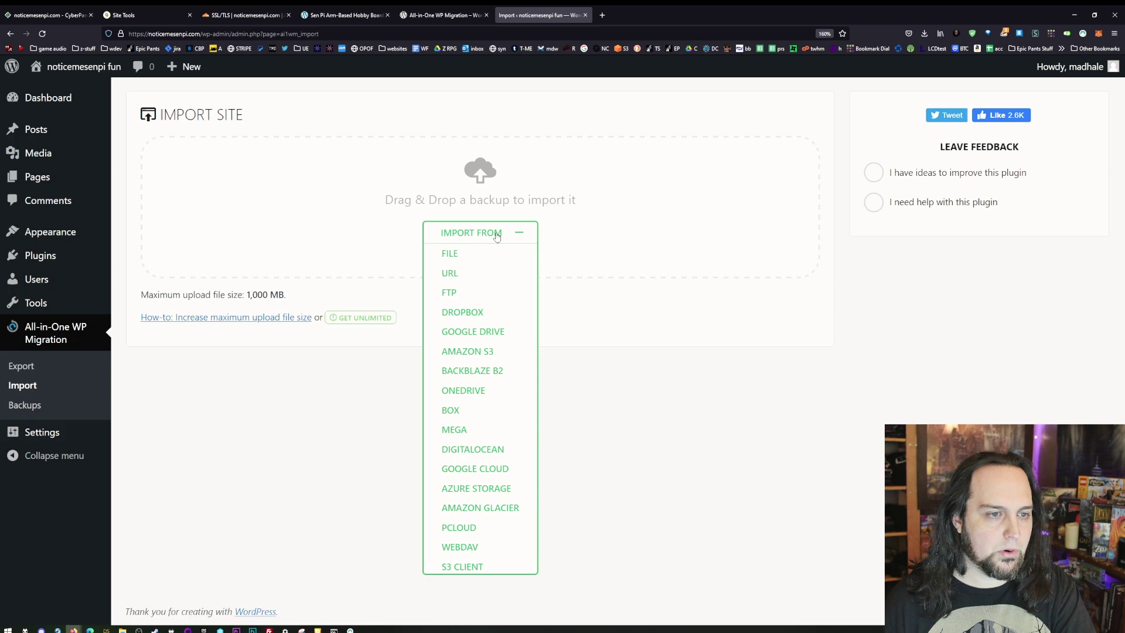
click(458, 255)
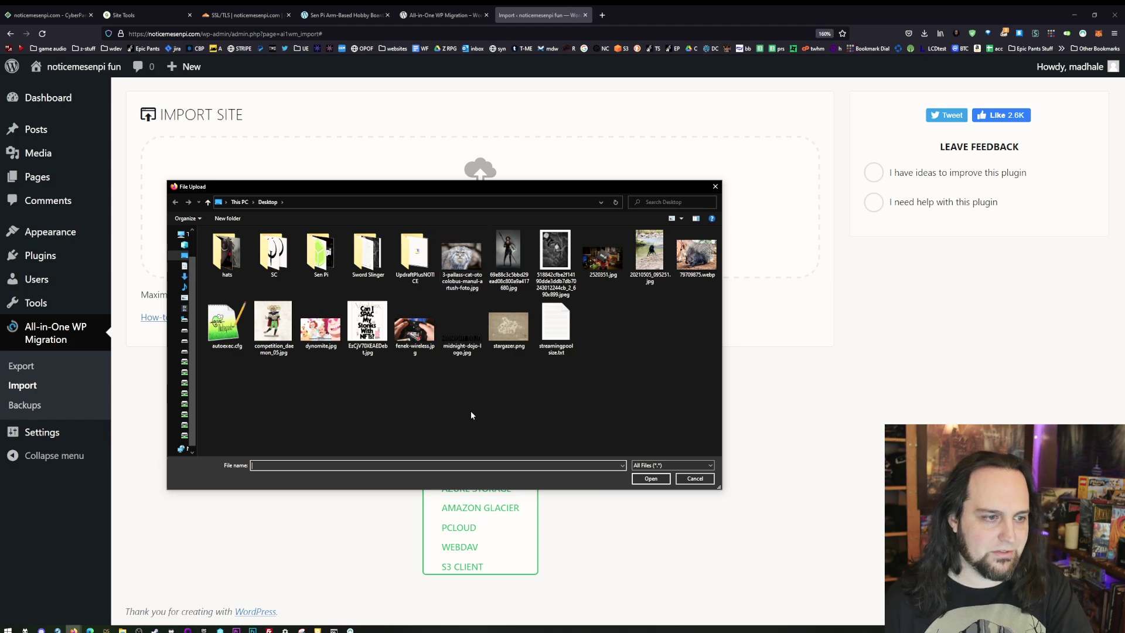
scroll(474, 414, up, 5)
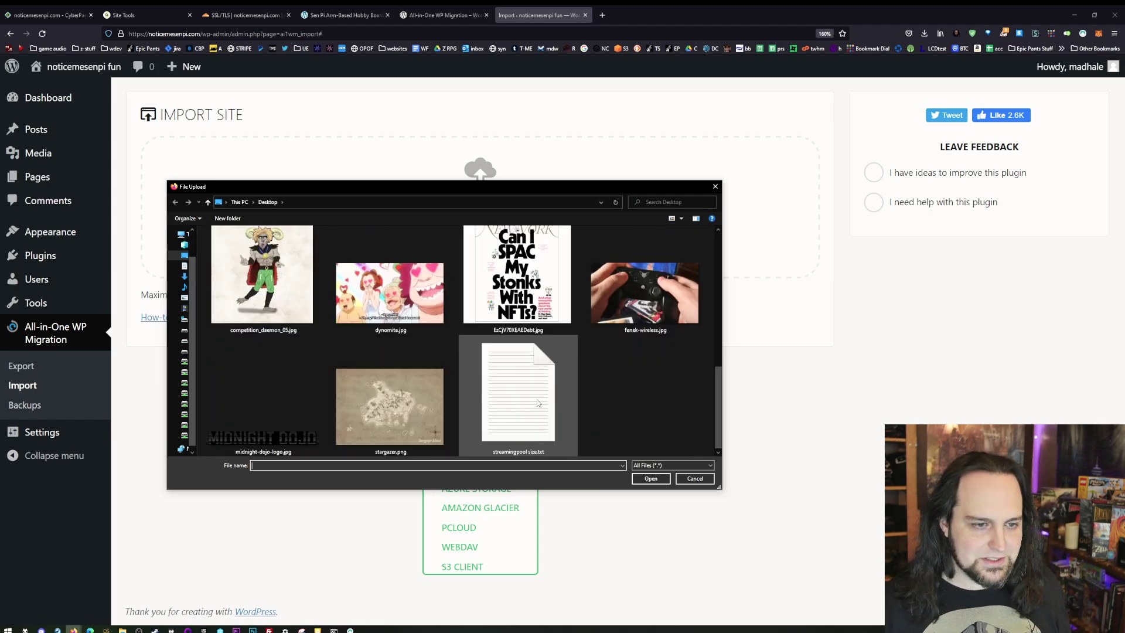
scroll(538, 403, up, 3)
scroll(412, 299, down, 5)
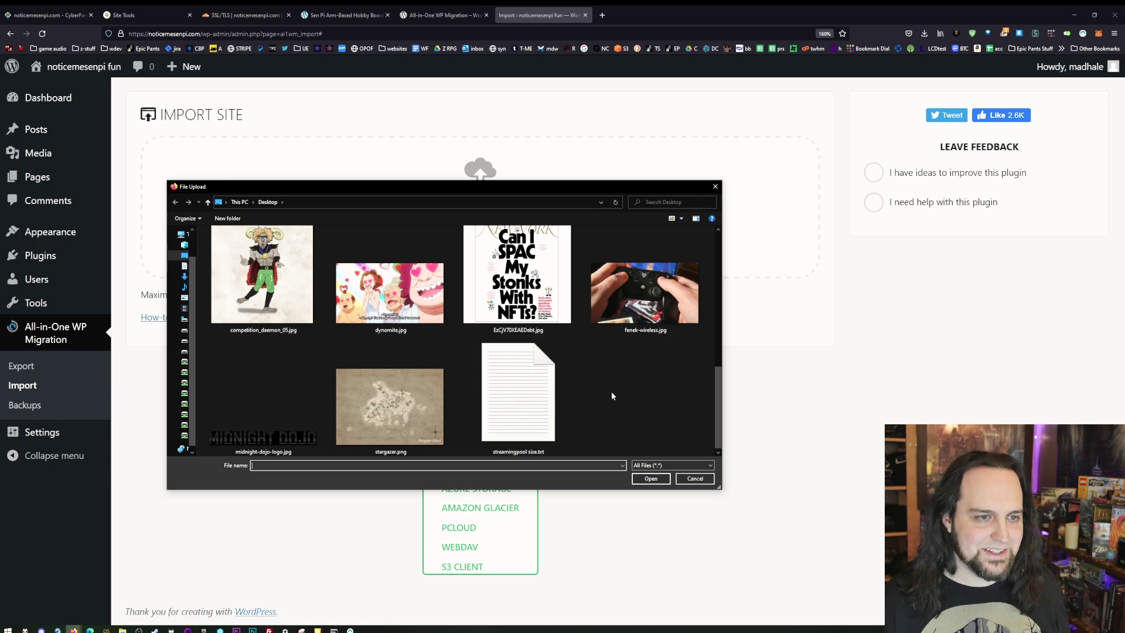
scroll(572, 329, up, 3)
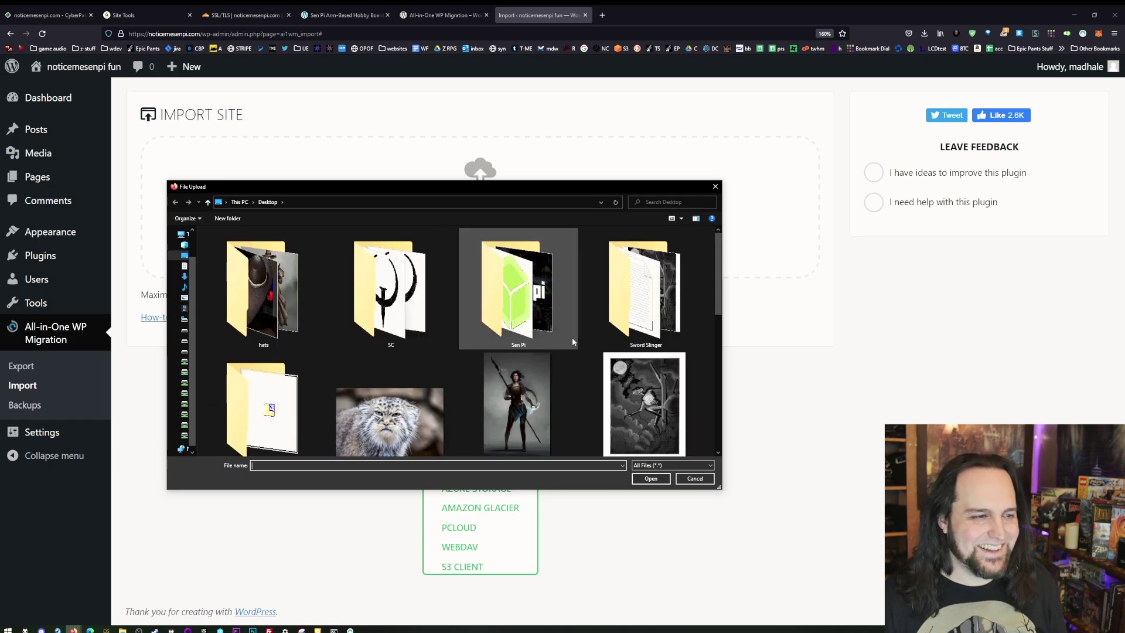
scroll(585, 300, down, 1)
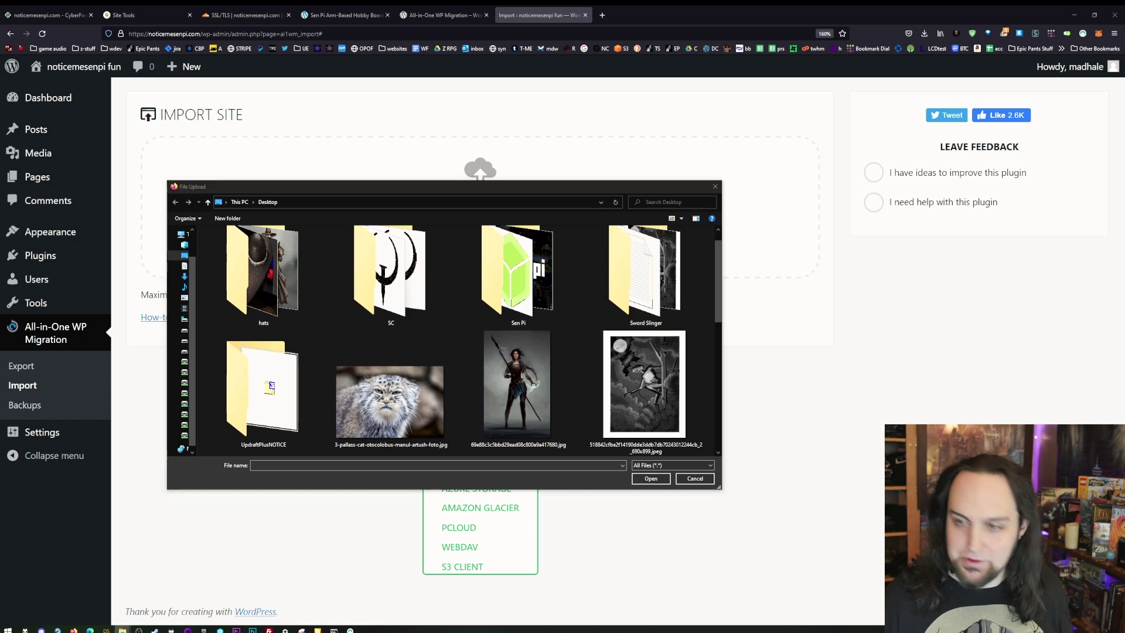
- Navigate the file picker to D:\Downloads\website backups
click(441, 202)
text(D:\Downloads\website backups)
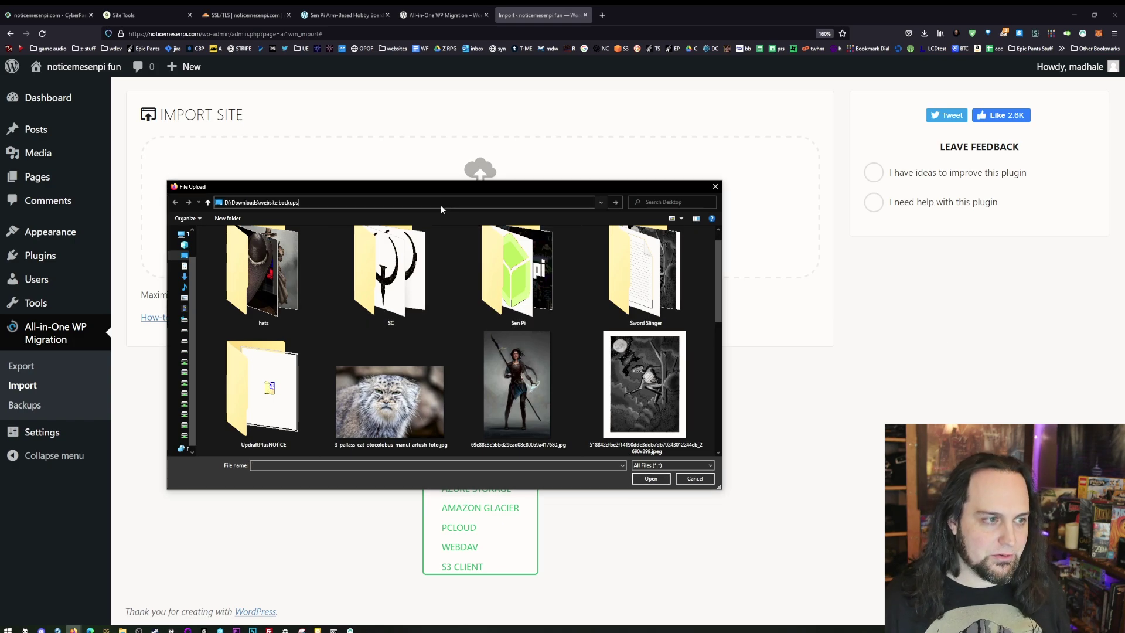
key(Return)
ctrl+scroll(283, 382, up, 4)
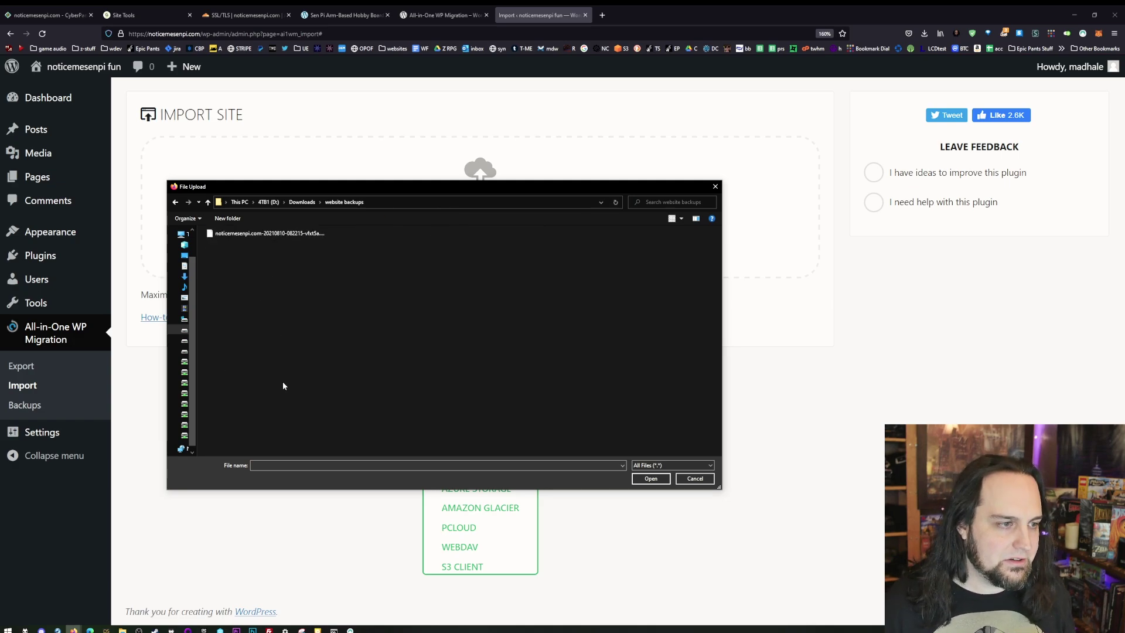
- Upload the .wpress backup, accept the overwrite warning, and finish the import
click(228, 260)
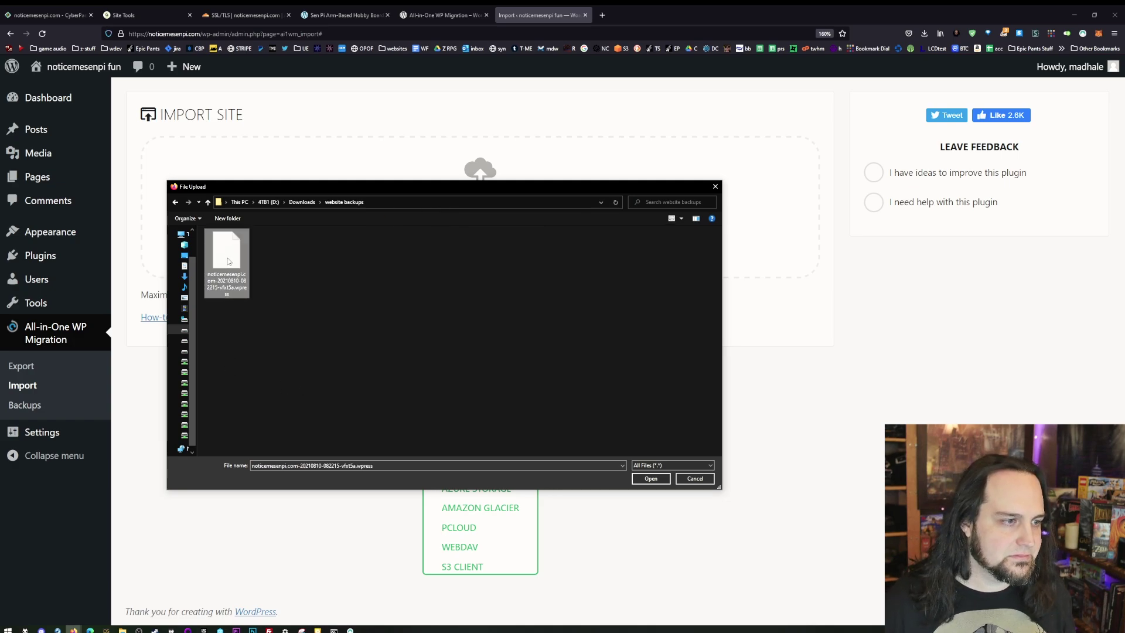
double_click(228, 260)
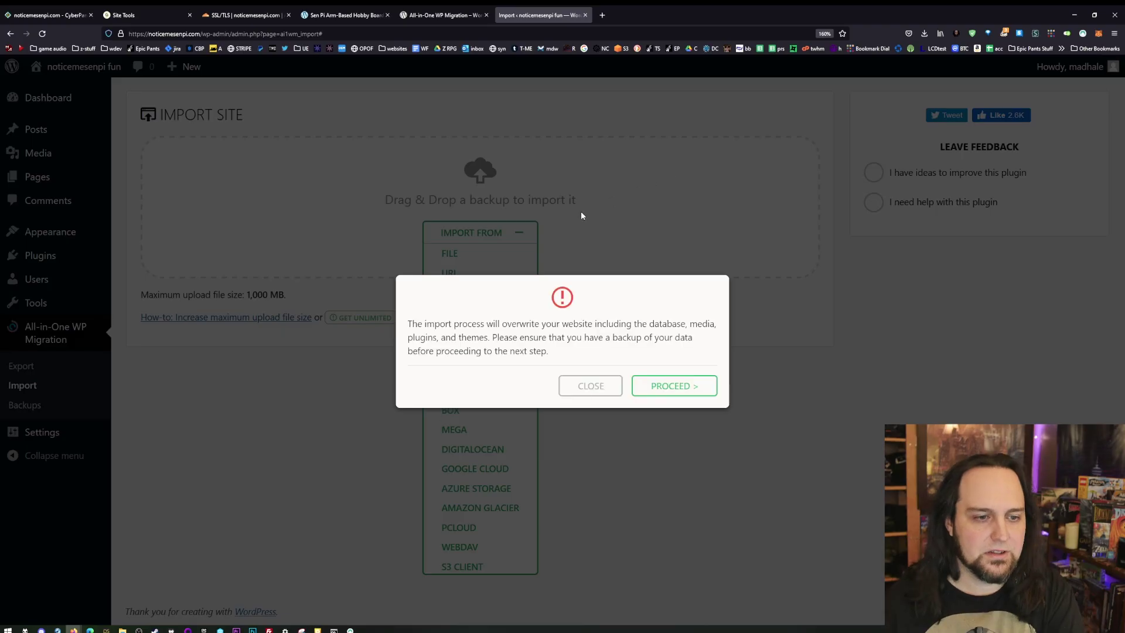
click(680, 394)
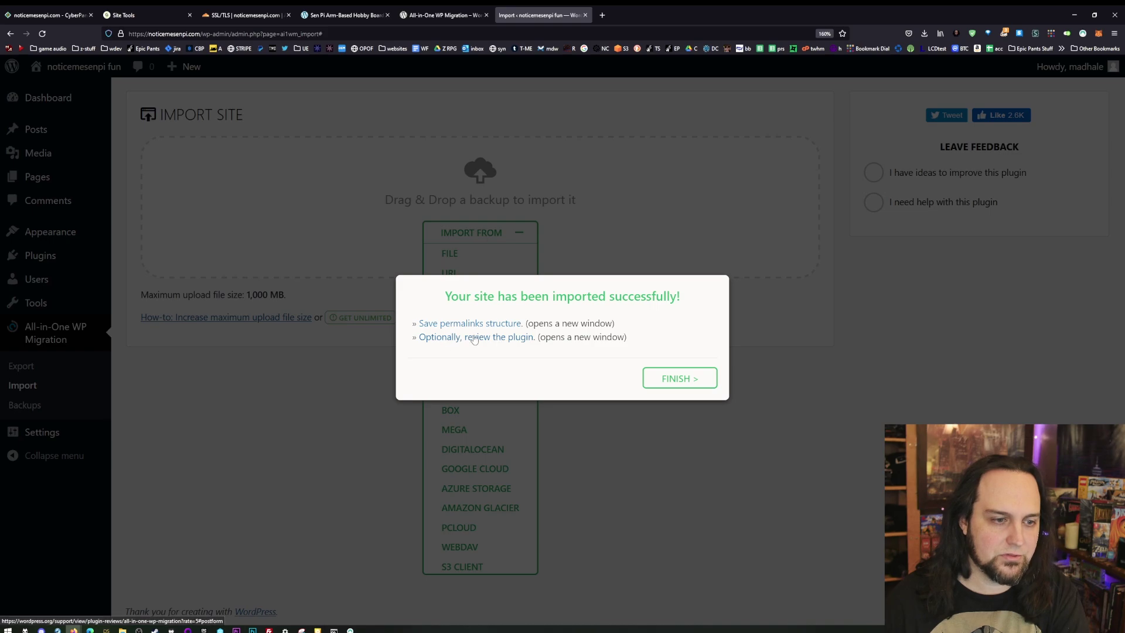
click(684, 381)
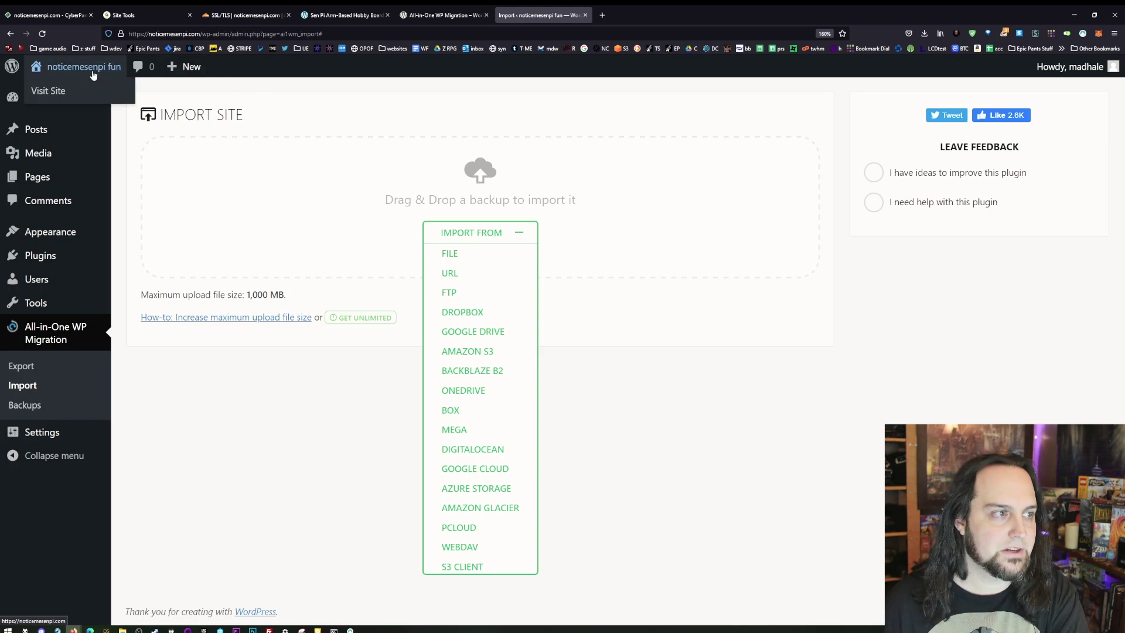
- Review the restored Sen Pi front page, then open the Run box to ping the domain
click(92, 75)
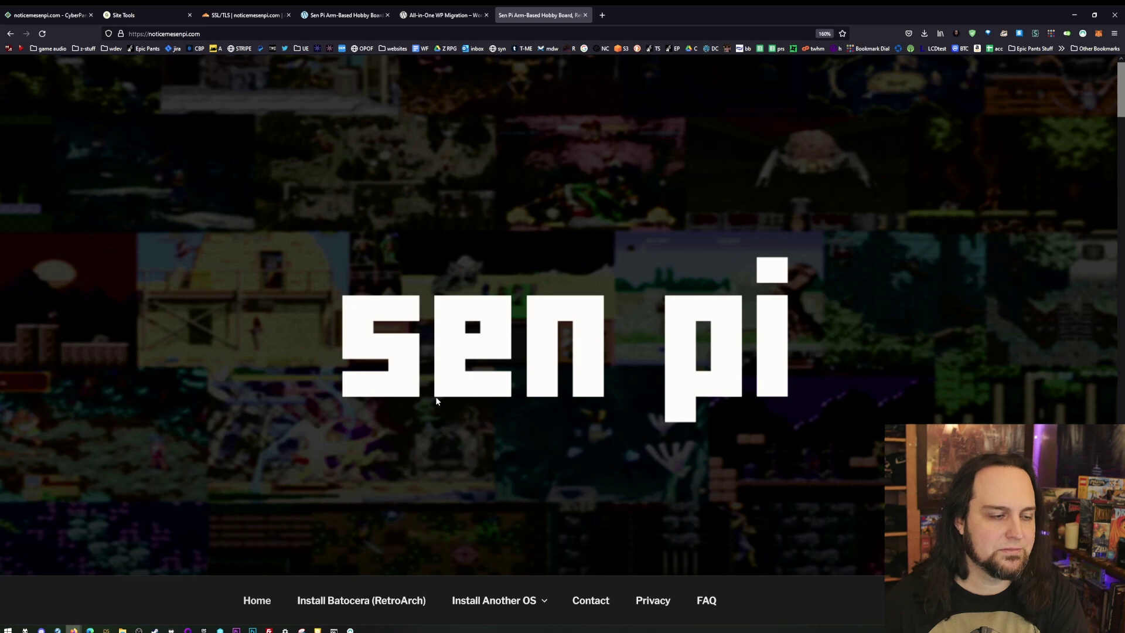
scroll(433, 396, down, 5)
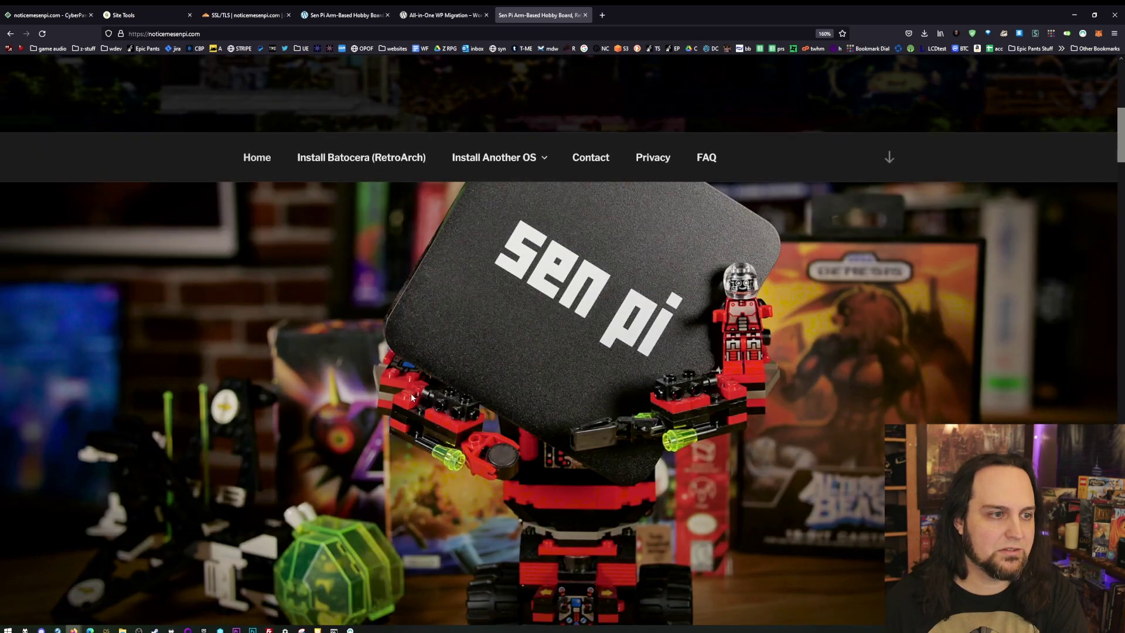
scroll(411, 396, down, 4)
scroll(392, 398, up, 8)
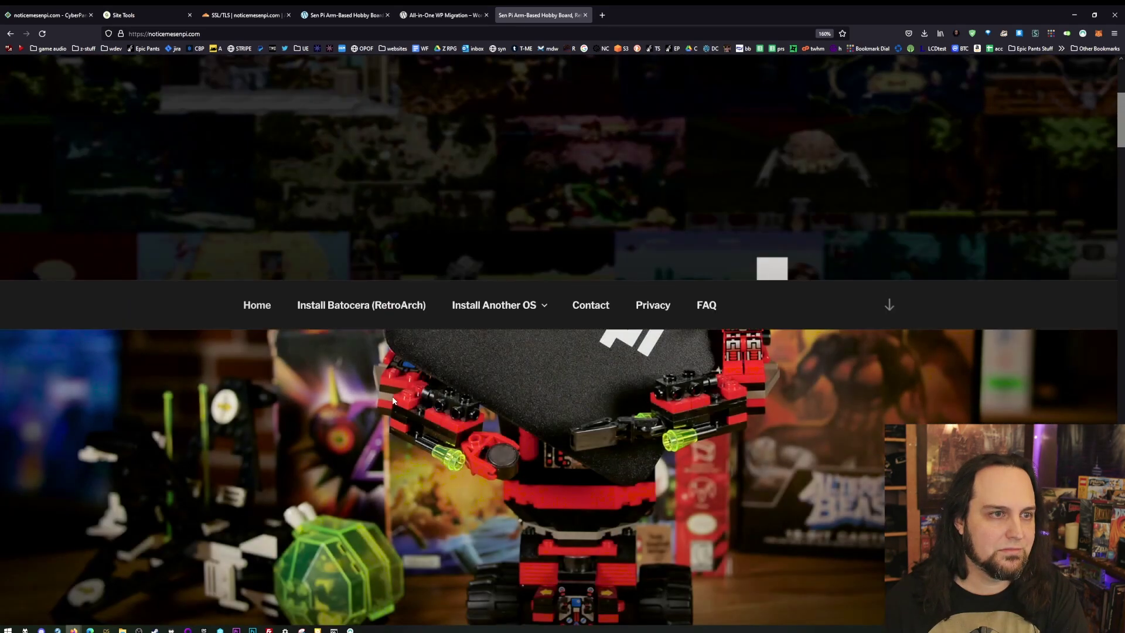
scroll(393, 400, up, 5)
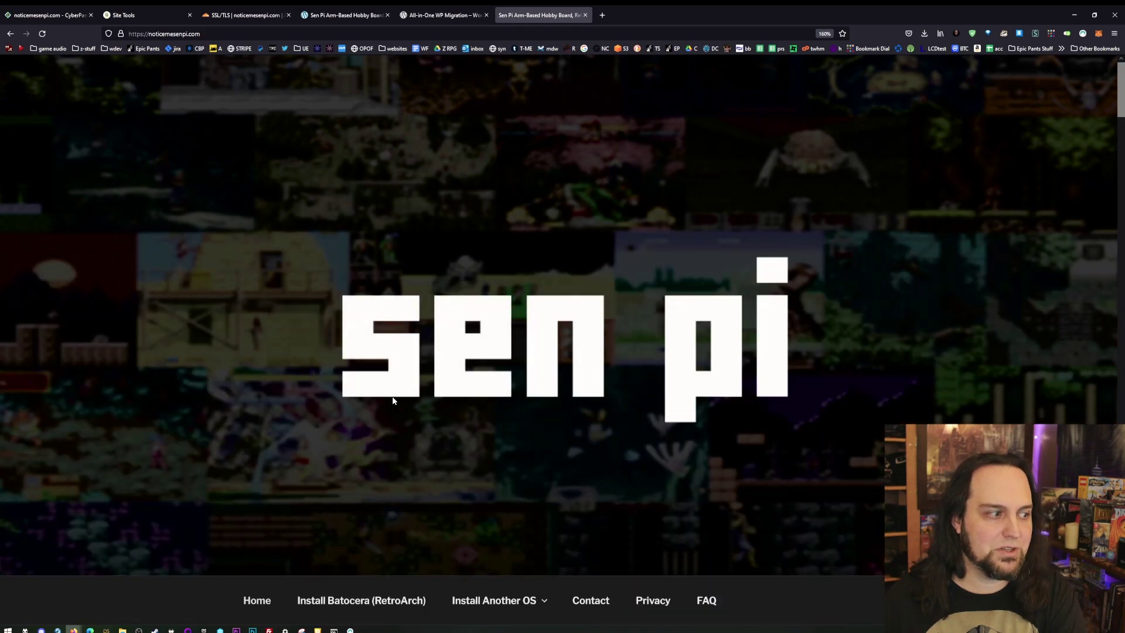
scroll(392, 398, down, 4)
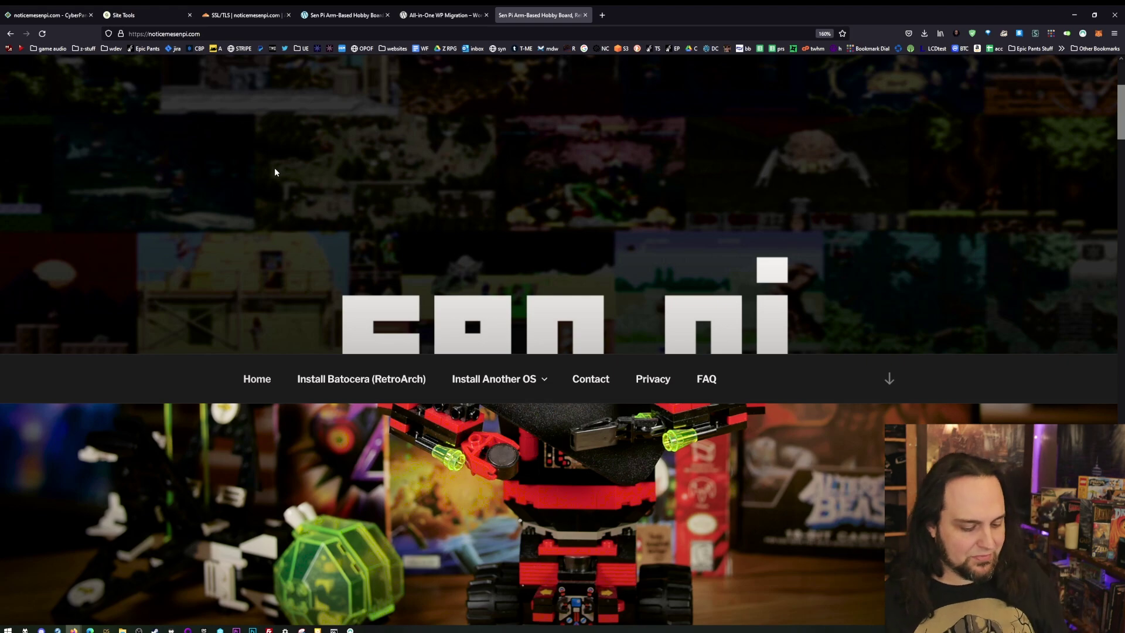
key(super+r)
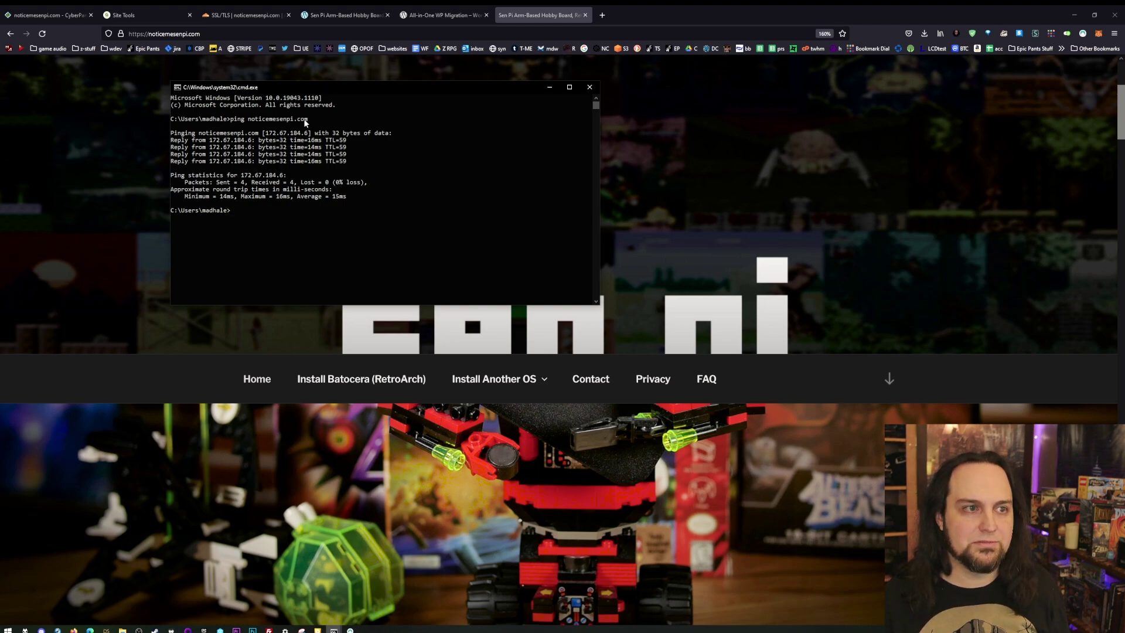
- Compare the ping's 172.67.184.6 result against SiteGround's site IP side by side
click(340, 68)
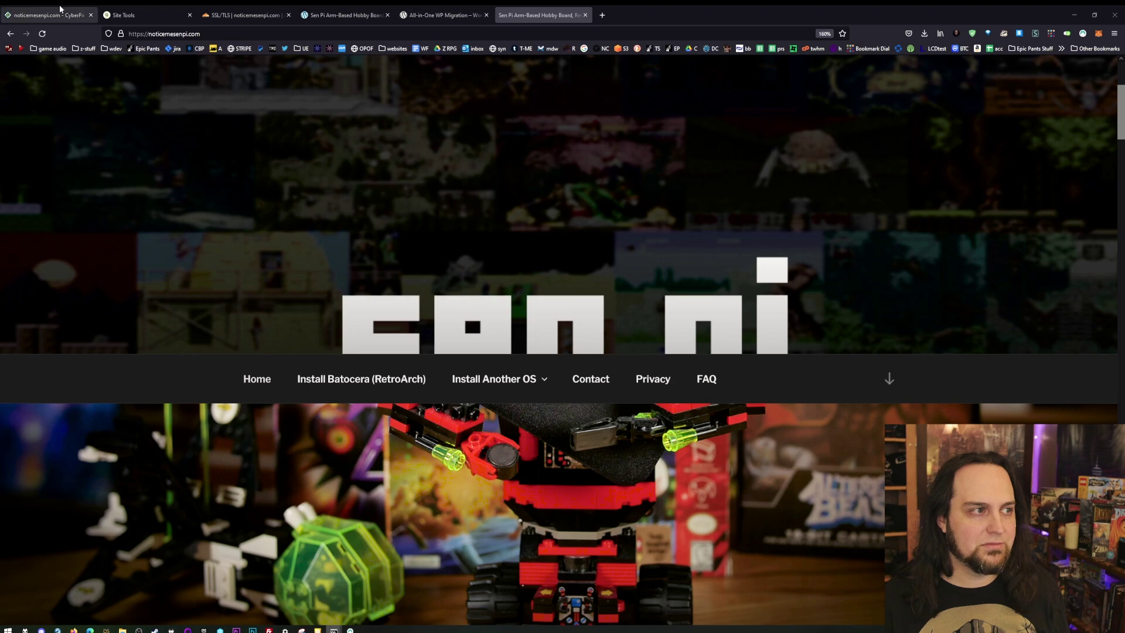
click(136, 11)
scroll(718, 541, down, 3)
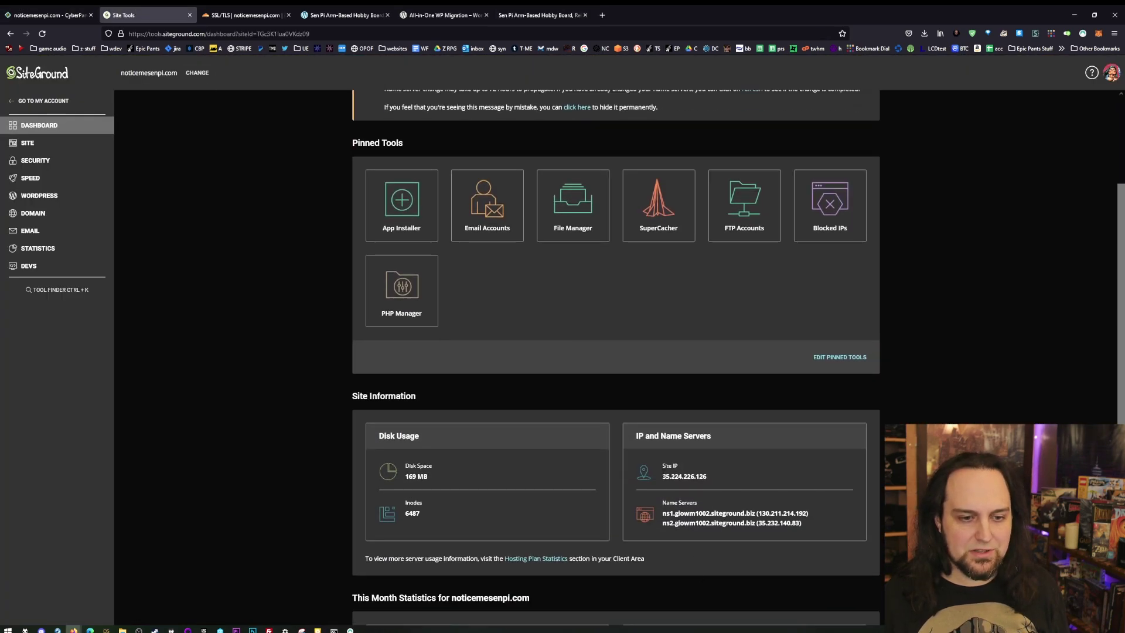
scroll(669, 457, down, 2)
key(alt+Tab)
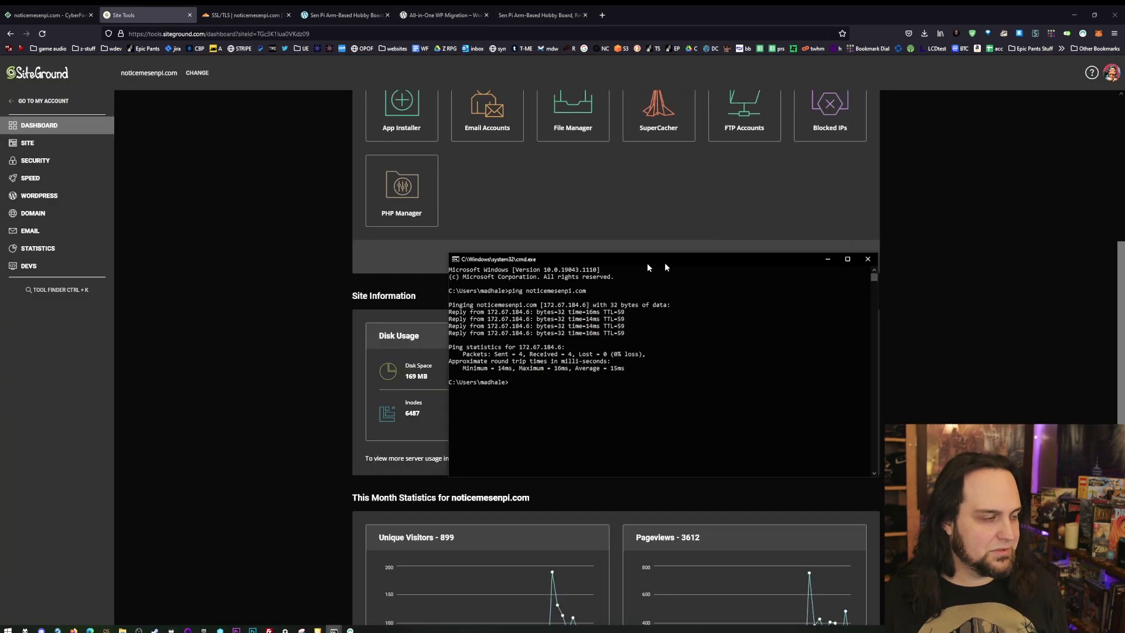
drag(647, 262, 937, 258)
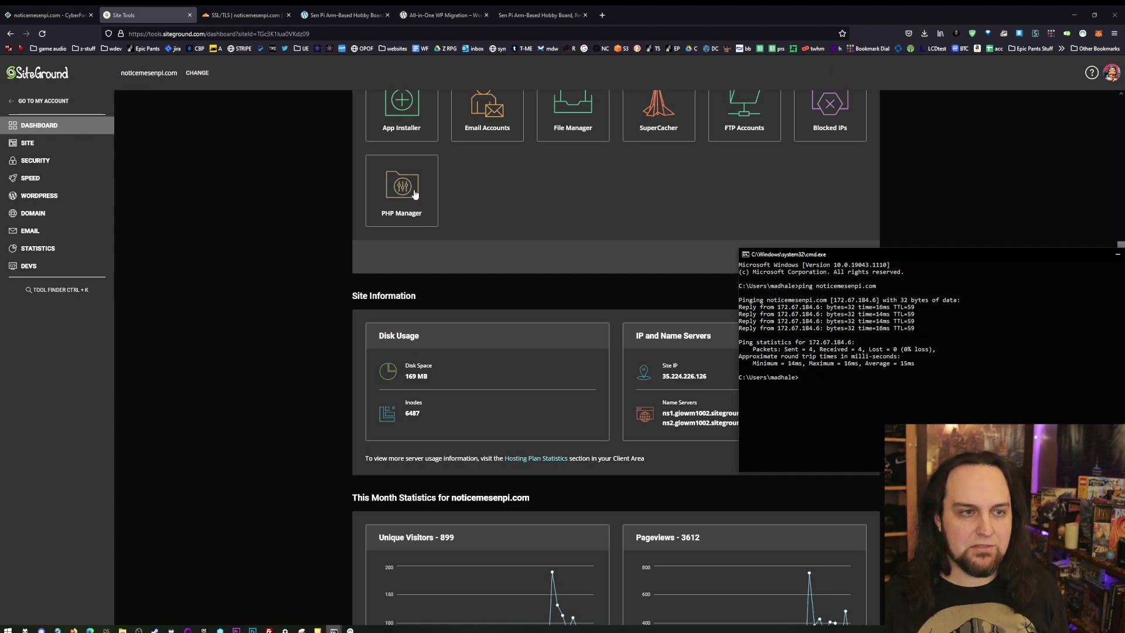
- Return to the Sen Pi front page and scroll over it
click(533, 12)
scroll(382, 498, down, 3)
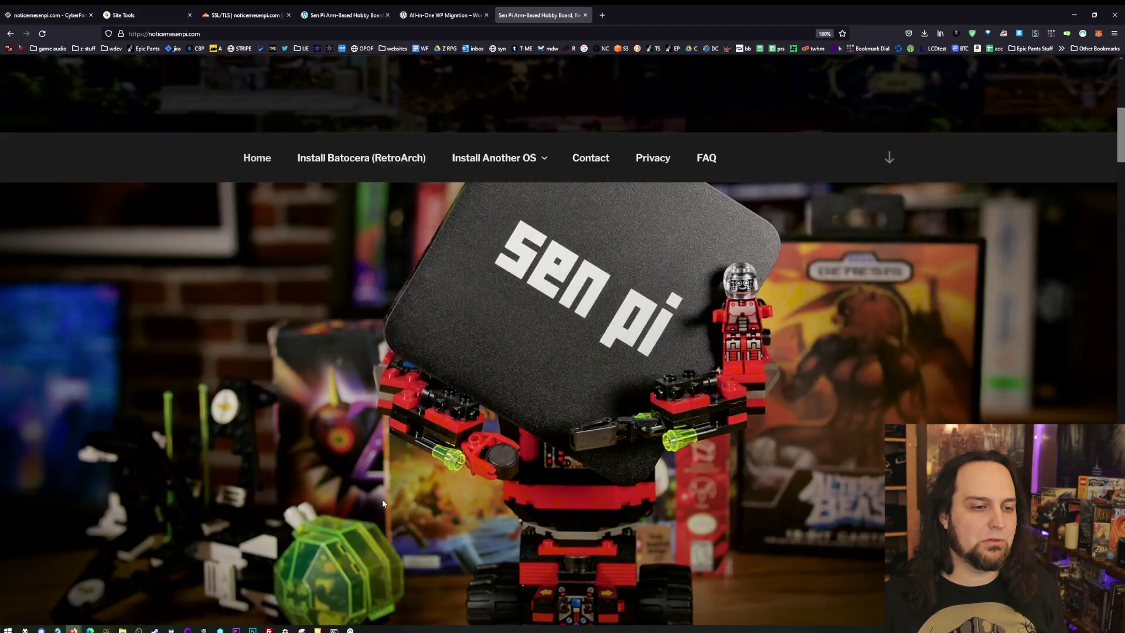
scroll(393, 489, up, 8)
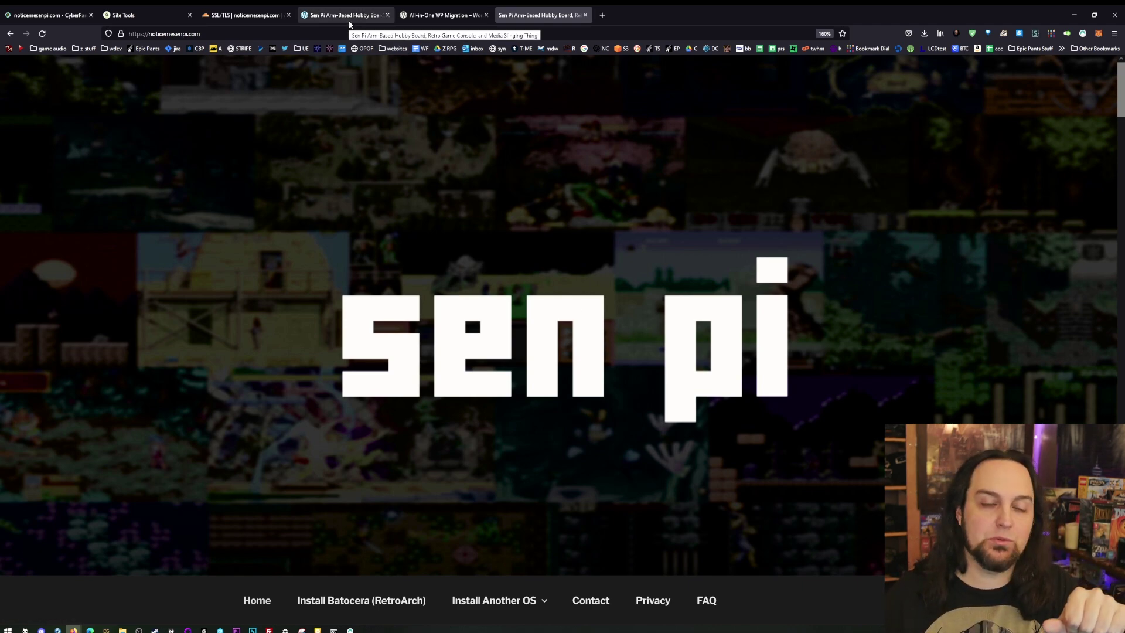
- Go to /wp-admin and reactivate the LiteSpeed Cache plugin
click(292, 32)
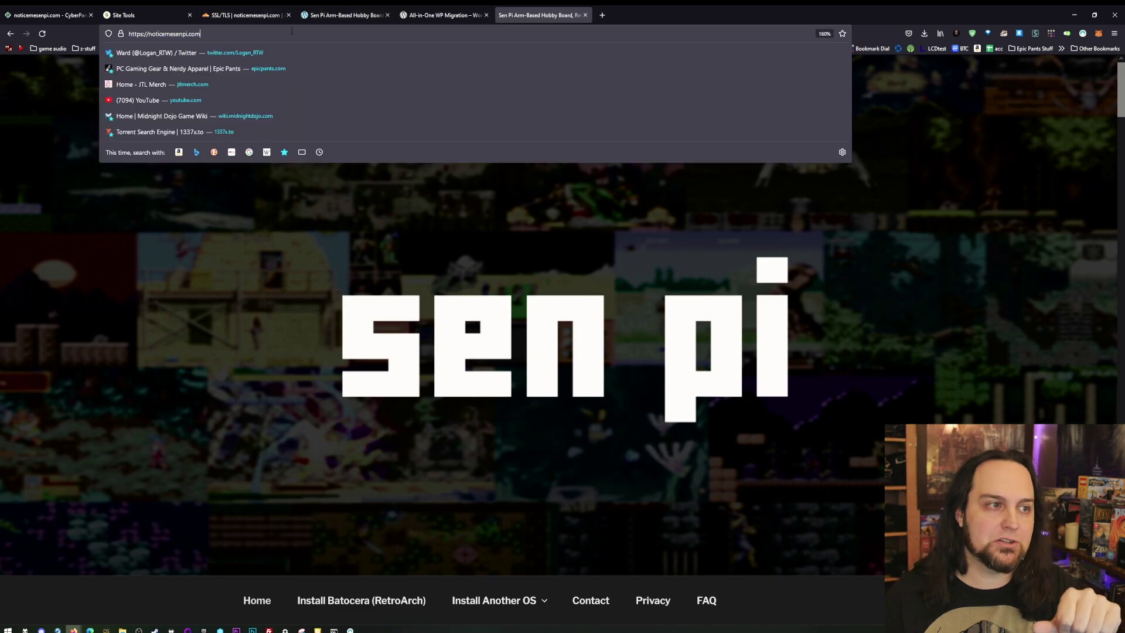
text(/wp-admin)
key(Return)
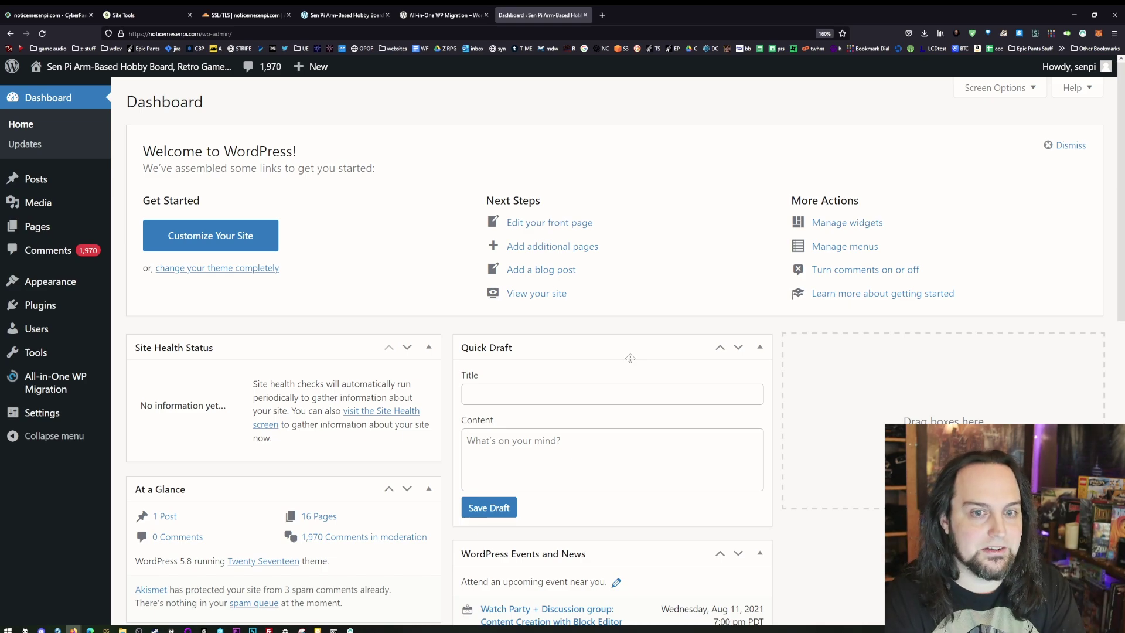
click(40, 305)
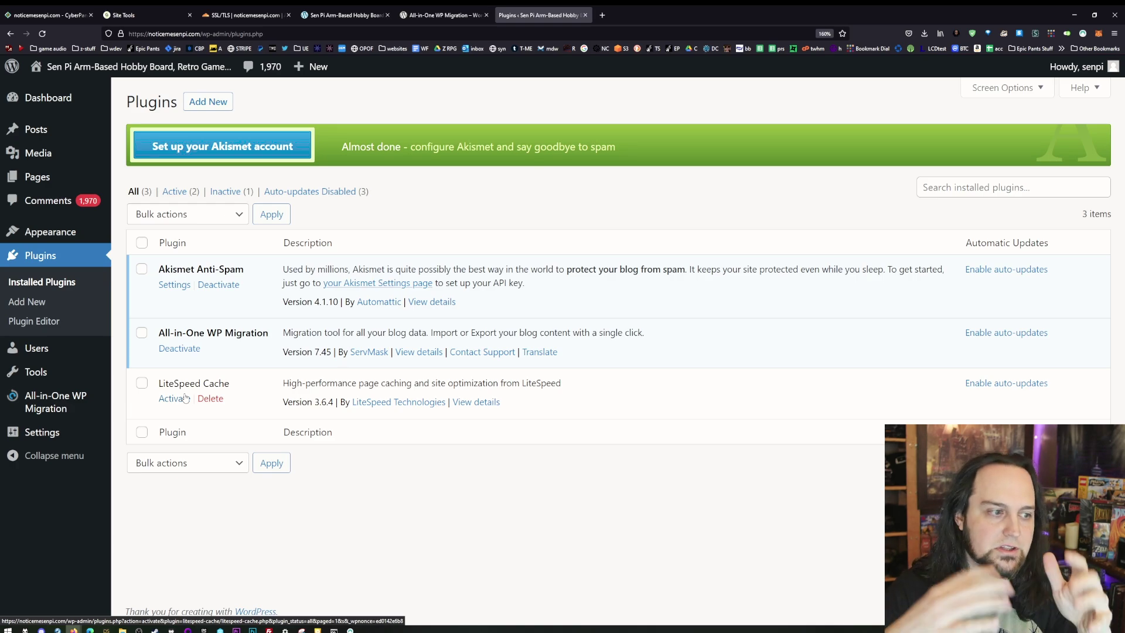
click(186, 398)
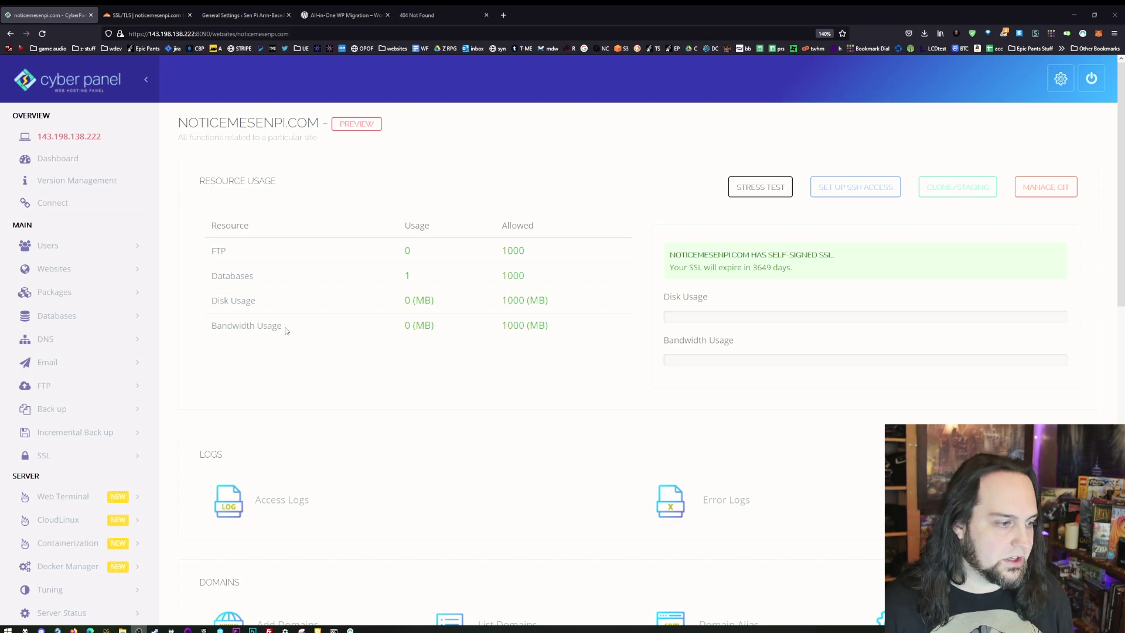
- Open CyberPanel's Manage SSL page and close the leftover migration and 404 tabs
scroll(28, 209, down, 3)
click(44, 193)
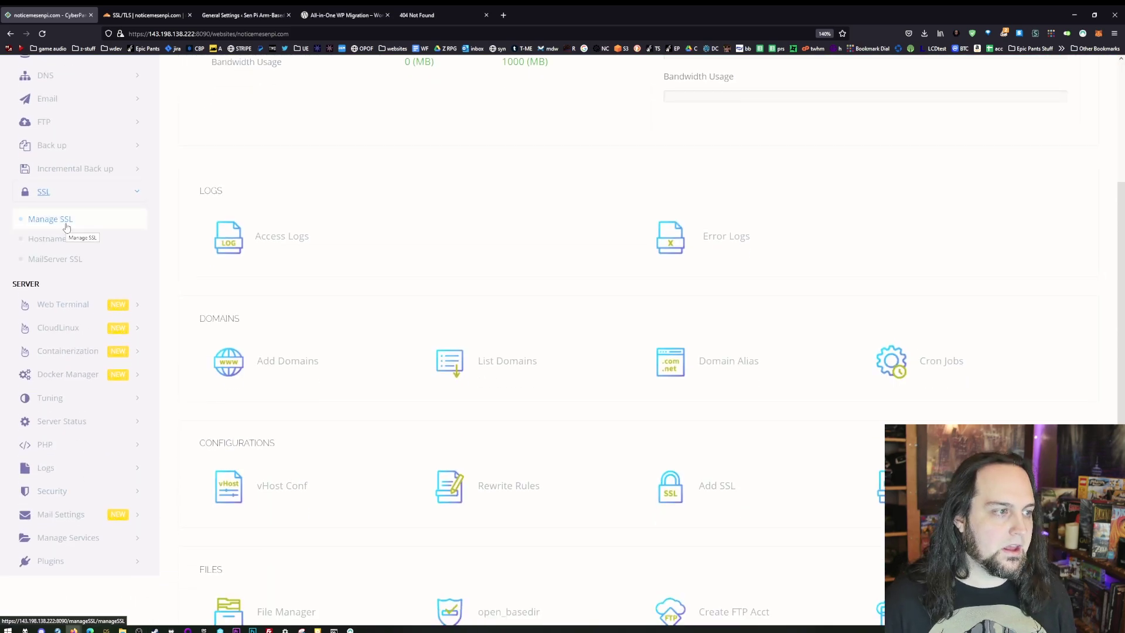
click(66, 226)
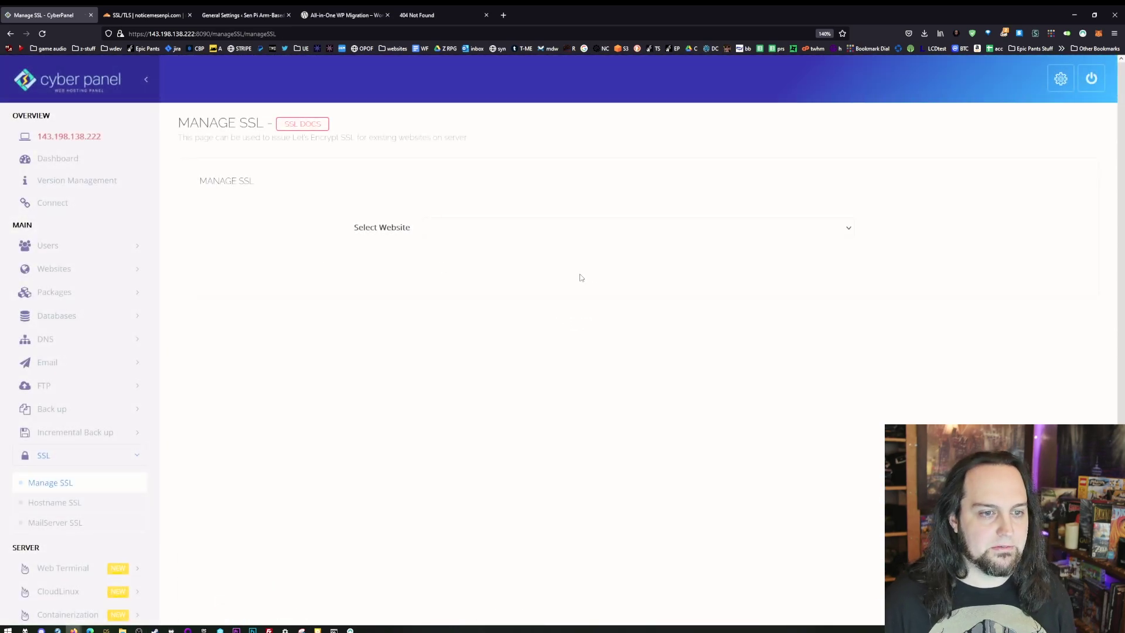
click(339, 13)
key(ctrl+w)
key(ctrl+w)
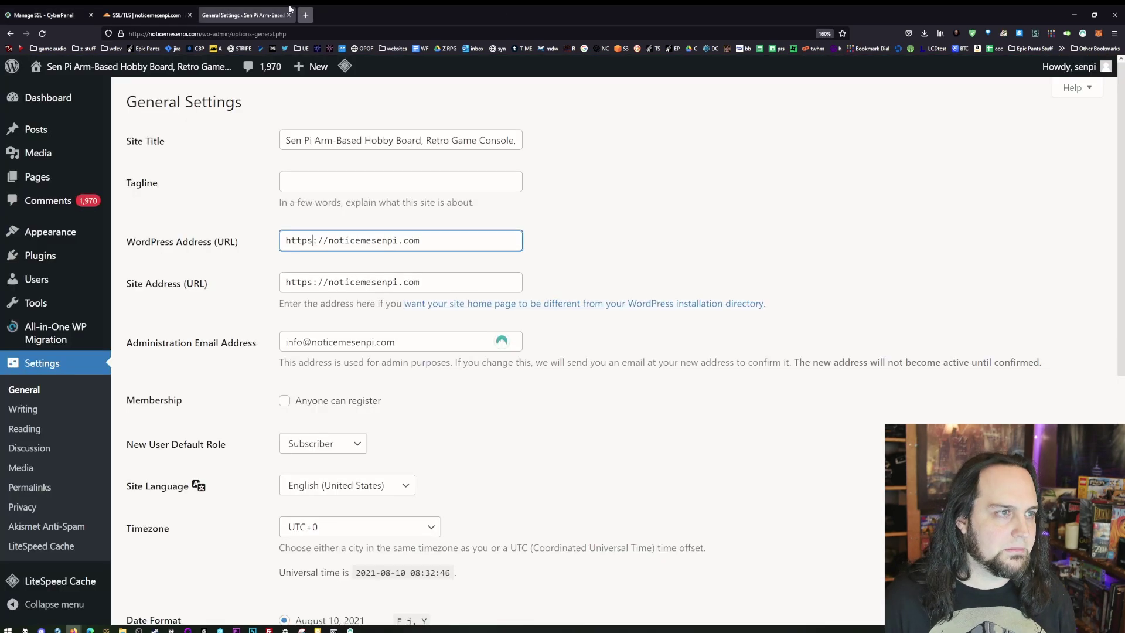
scroll(244, 261, down, 5)
scroll(65, 218, up, 5)
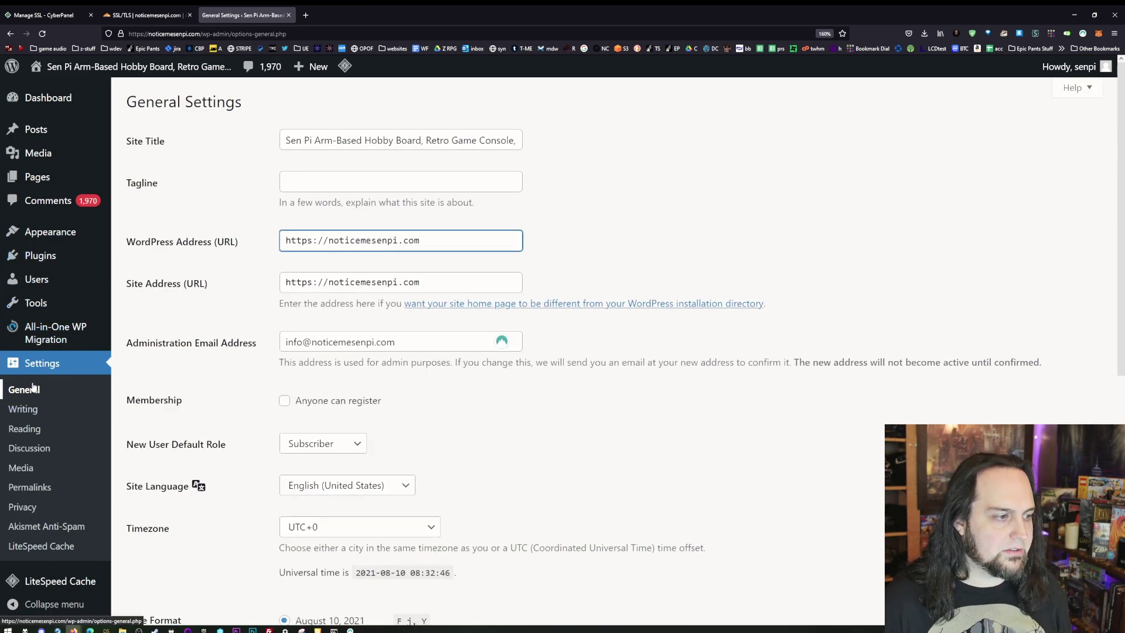
key(BackSpace)
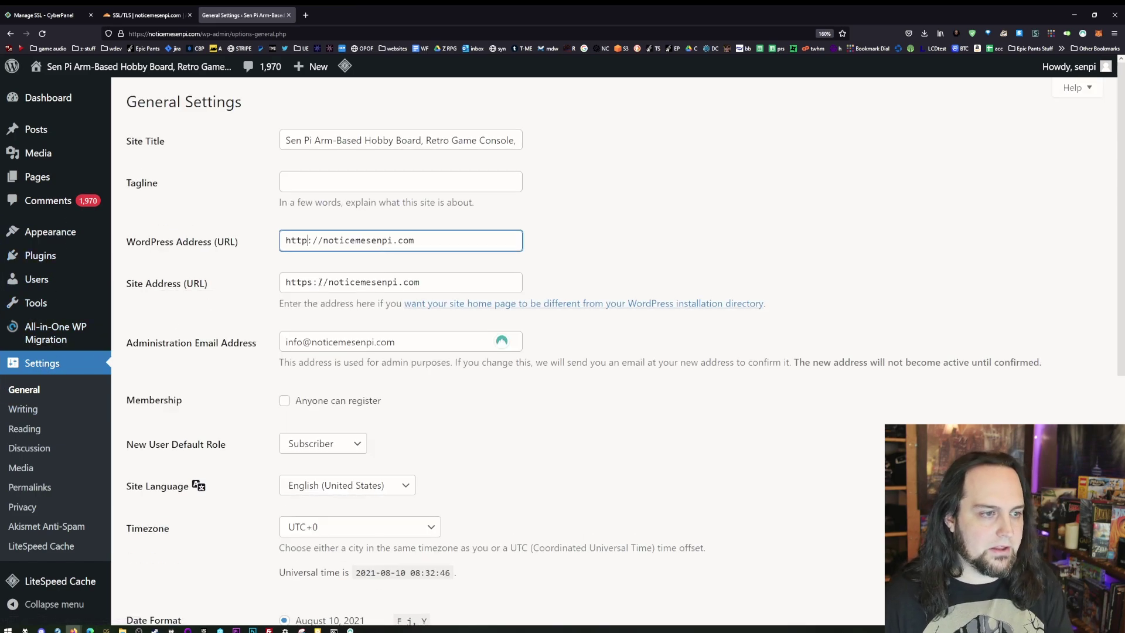
click(313, 281)
key(BackSpace)
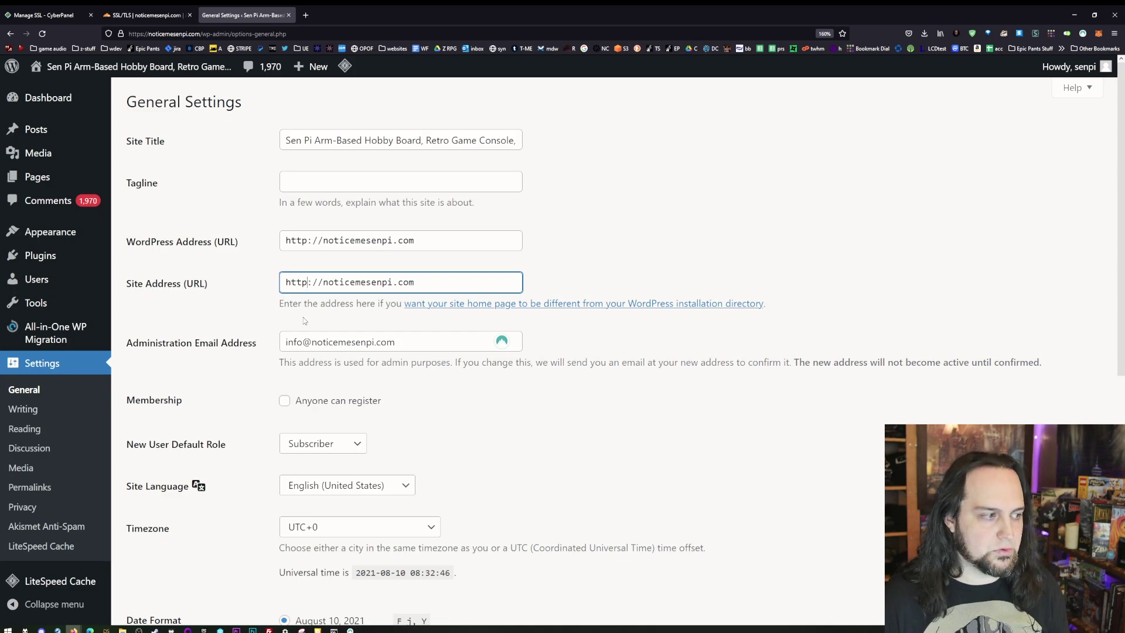
text(s)
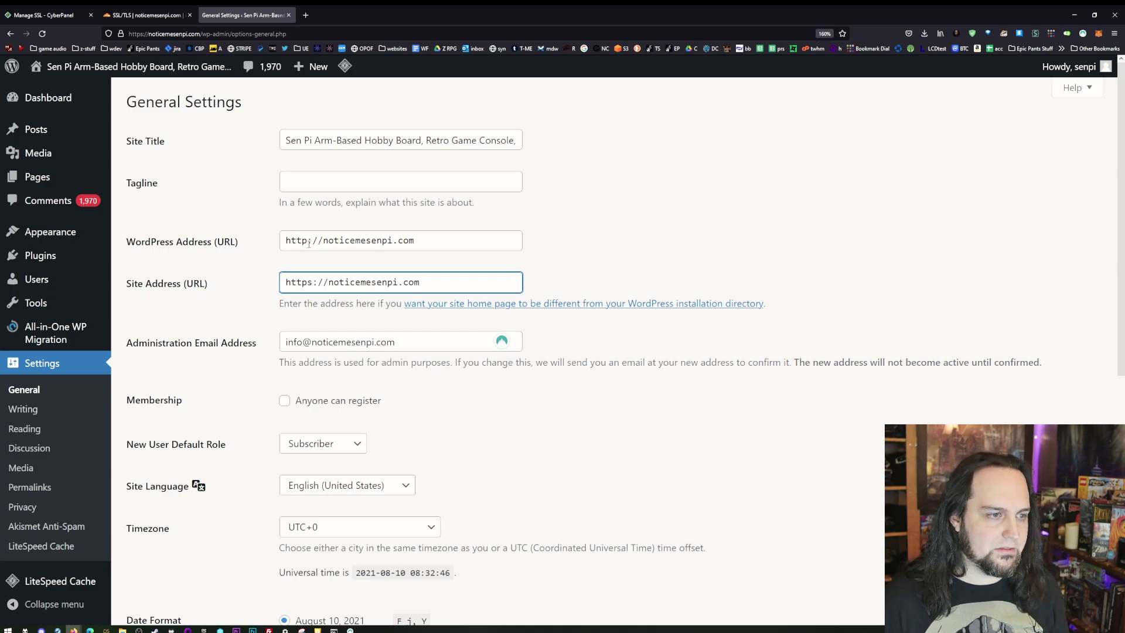
click(309, 243)
text(s)
- Save the General Settings, view the live site, and check Cloudflare's SSL/TLS mode (Flexible)
scroll(194, 493, down, 5)
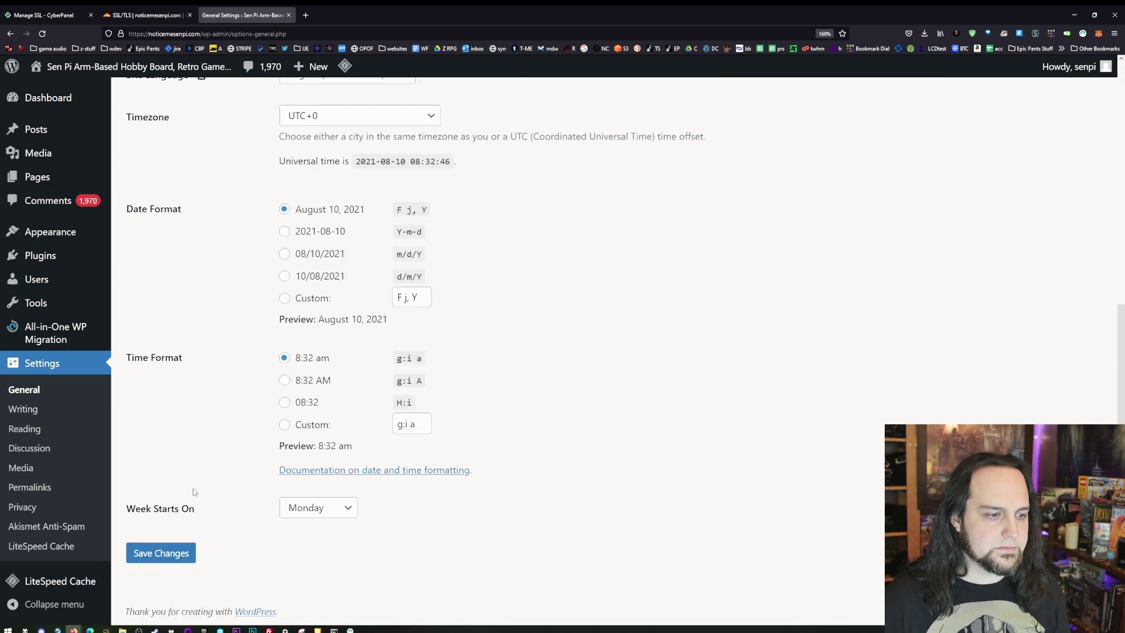
click(158, 554)
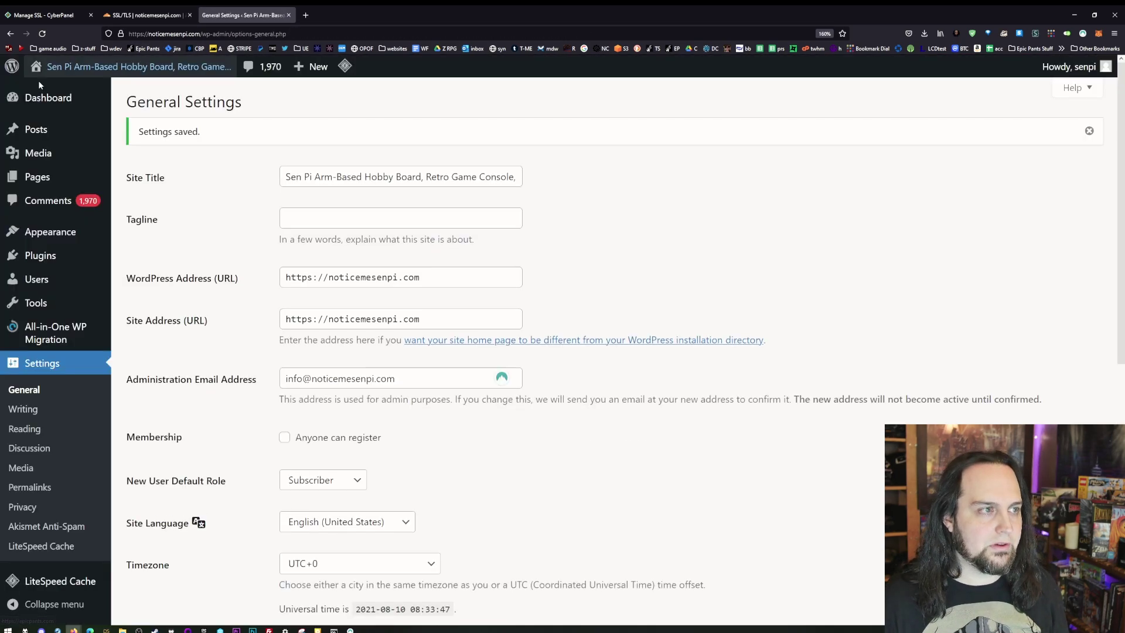
click(42, 89)
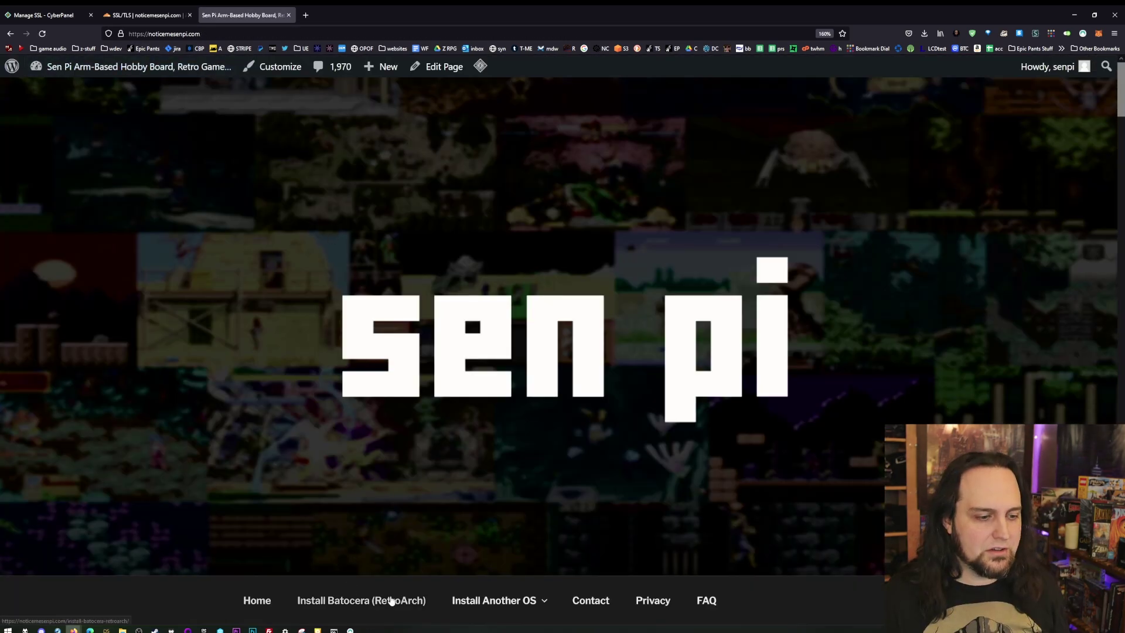
click(146, 15)
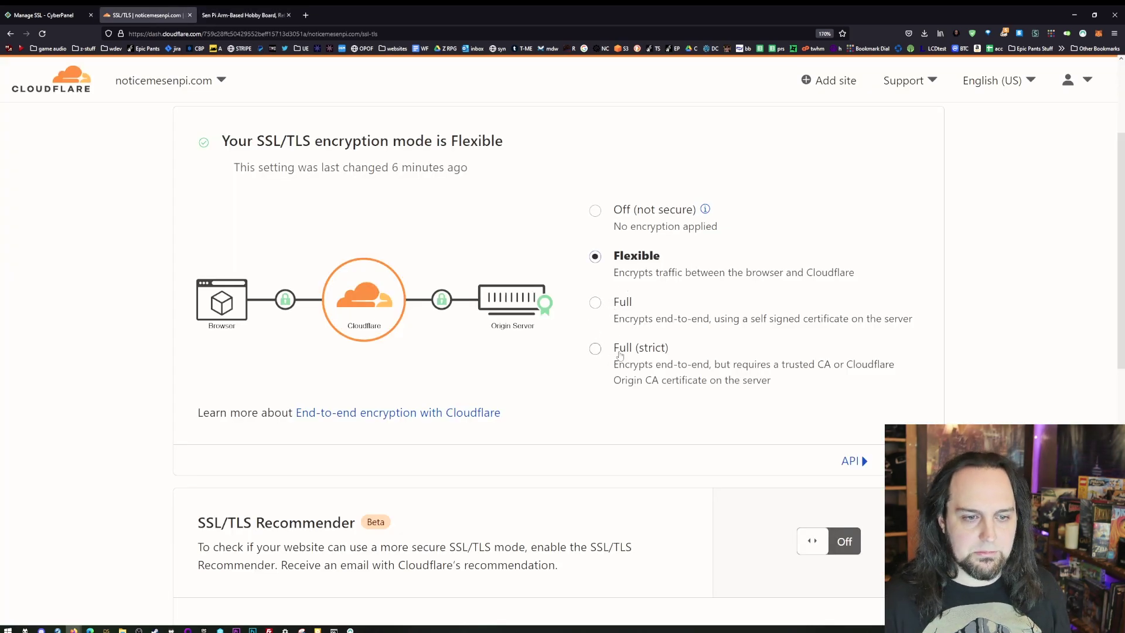
- Issue a Let's Encrypt SSL certificate for noticemesenpi.com from CyberPanel's SSL page
click(54, 20)
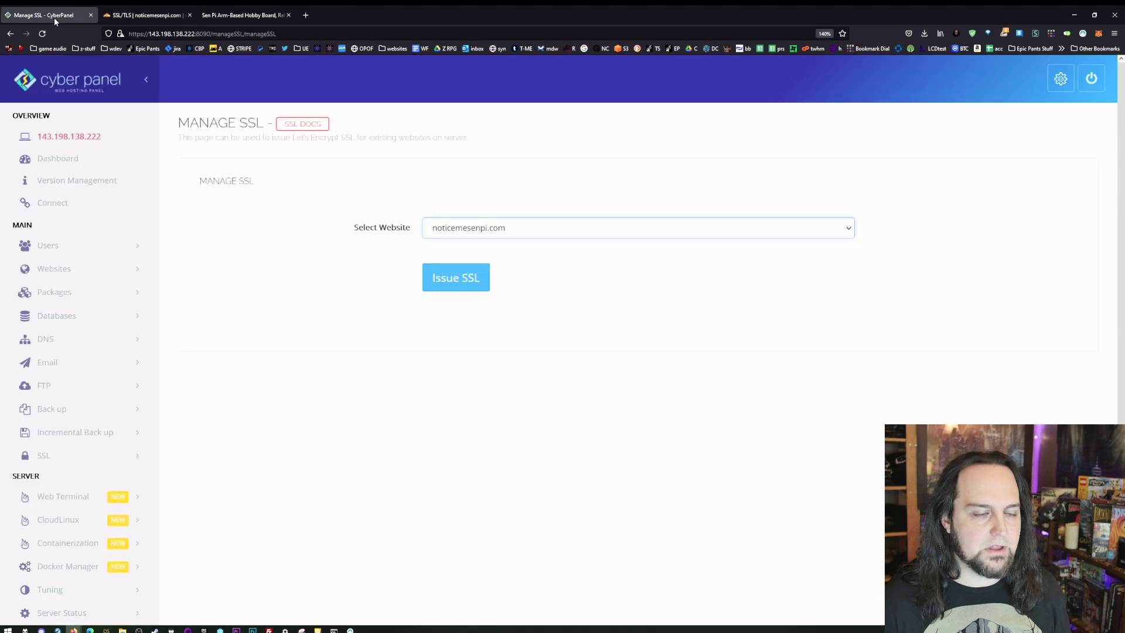
click(468, 273)
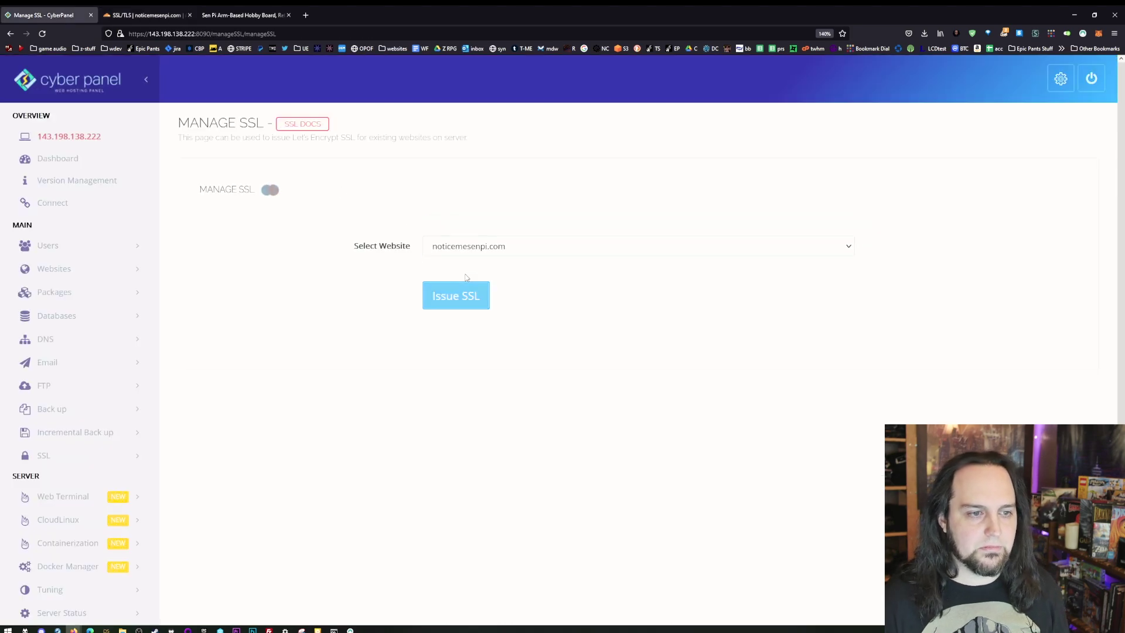
scroll(45, 326, down, 3)
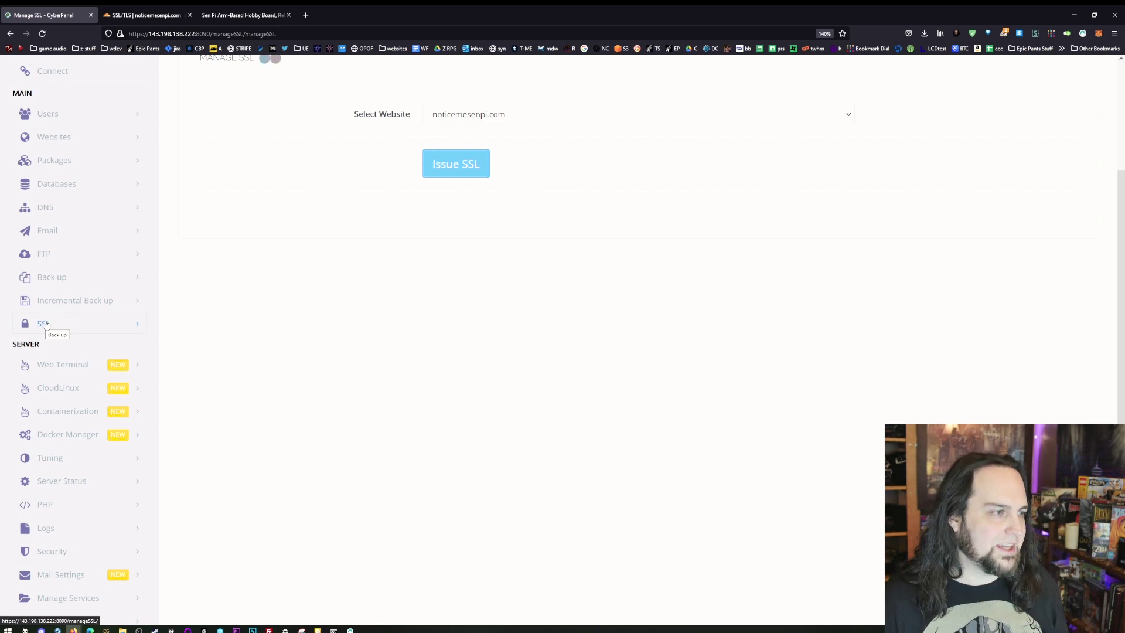
scroll(281, 406, up, 3)
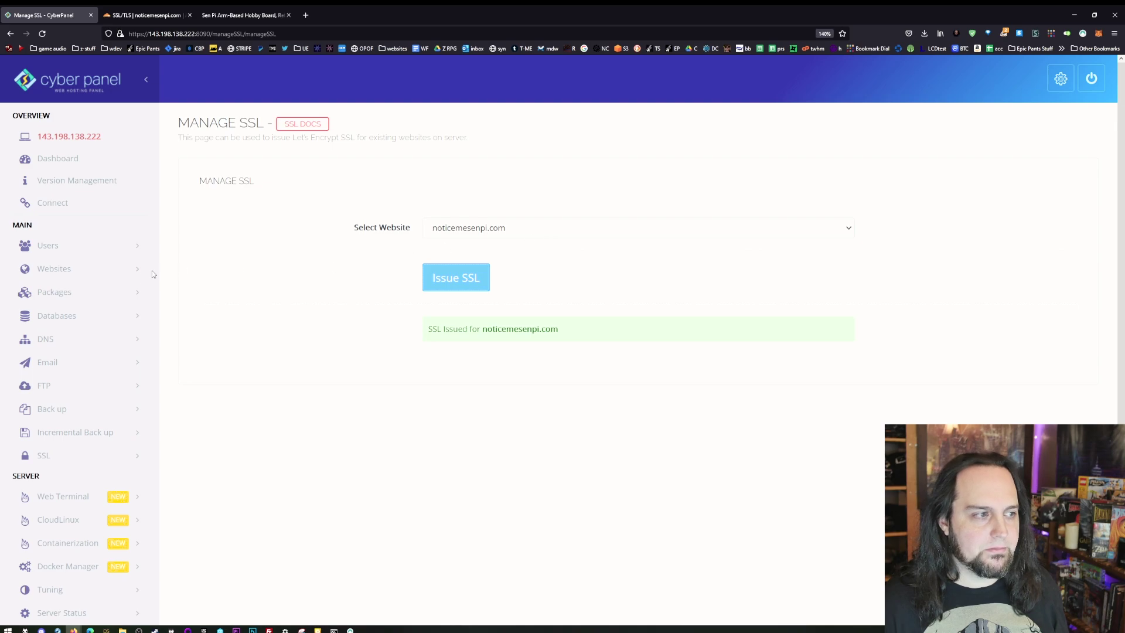
- Open the Add SSL form on noticemesenpi.com's management page and focus the Paste Your Cert box
click(88, 272)
click(56, 319)
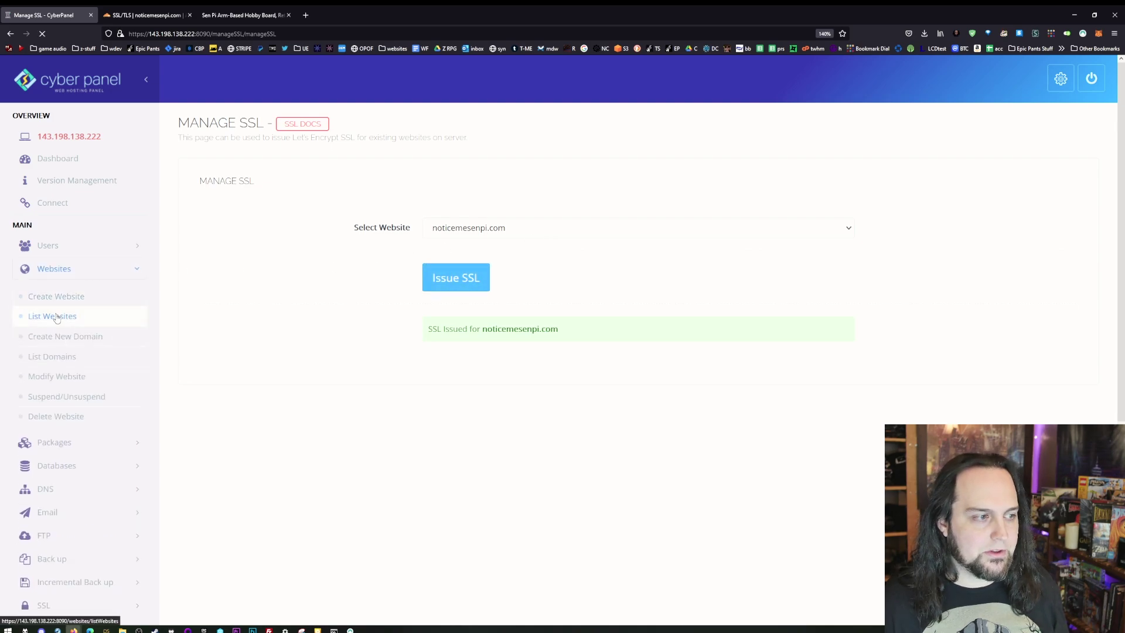
click(902, 212)
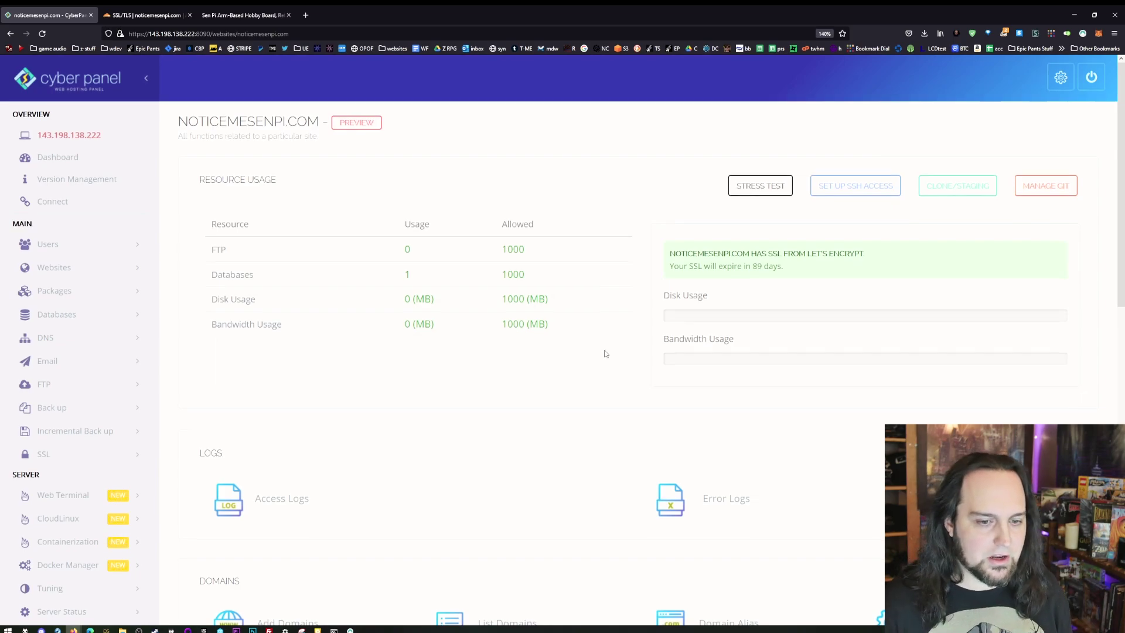
scroll(606, 354, down, 5)
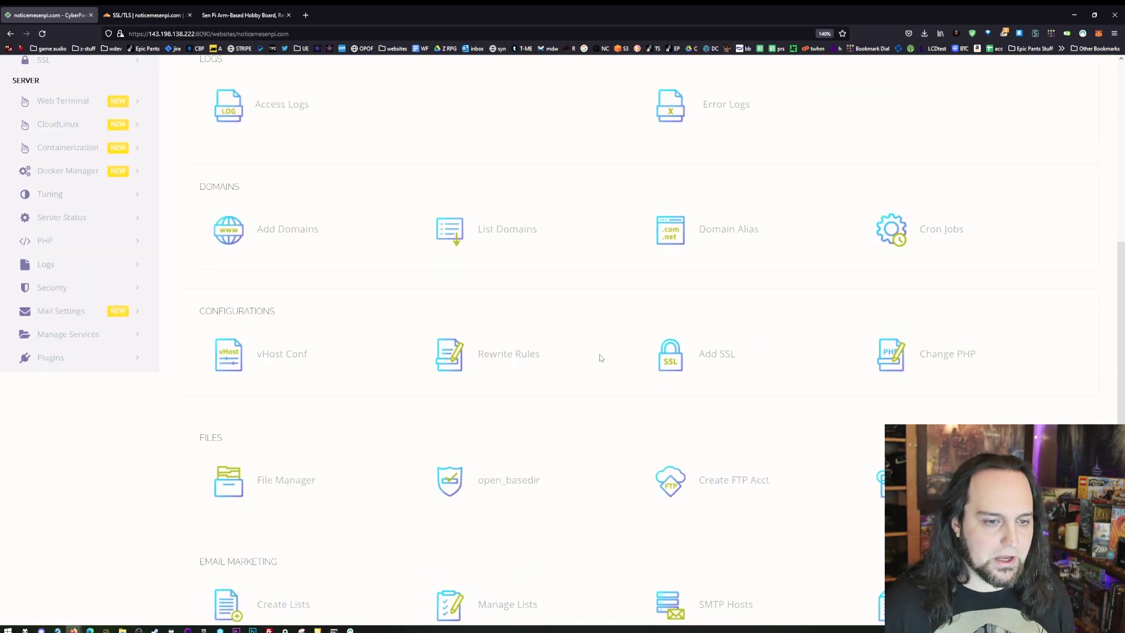
click(712, 355)
scroll(574, 419, down, 3)
click(503, 316)
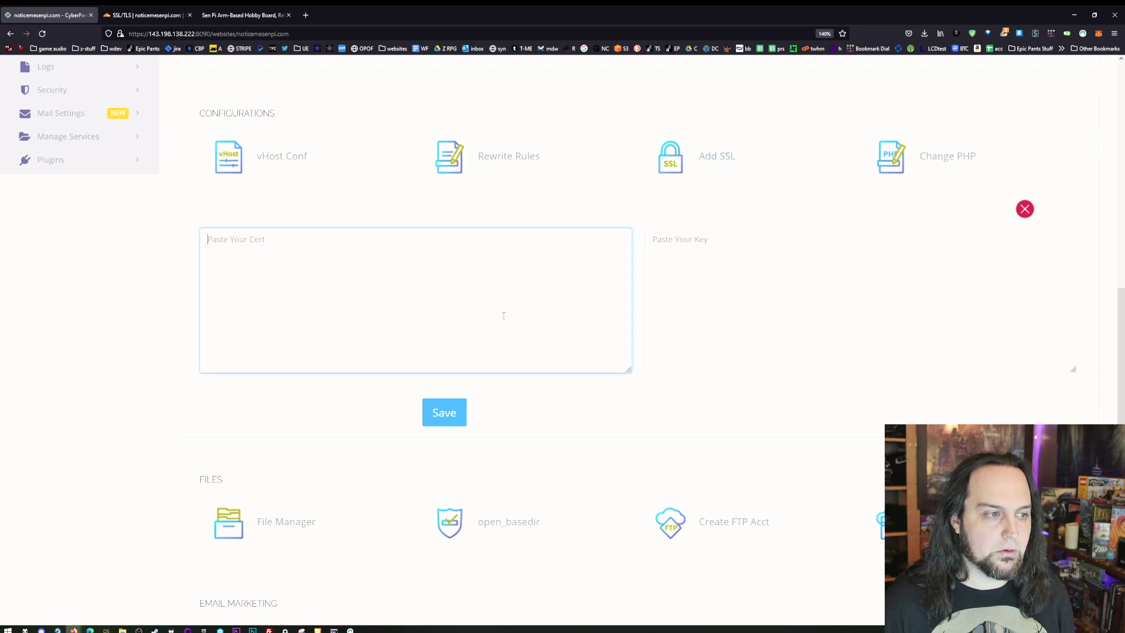
click(147, 15)
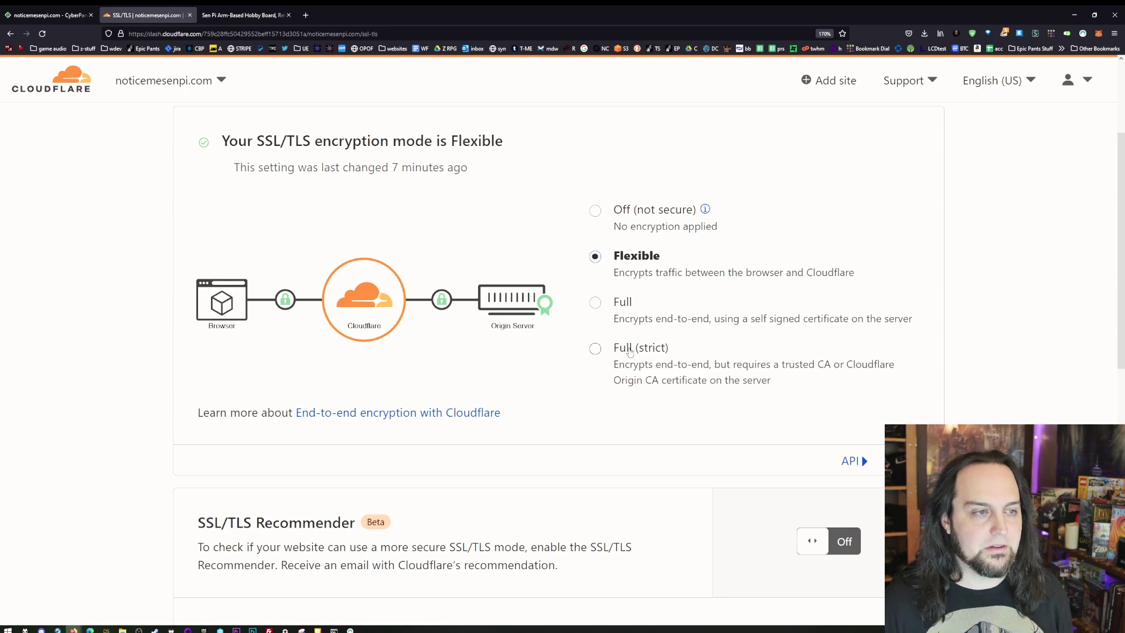
- Create a default Cloudflare origin certificate for noticemesenpi.com and copy the certificate text
scroll(629, 351, up, 3)
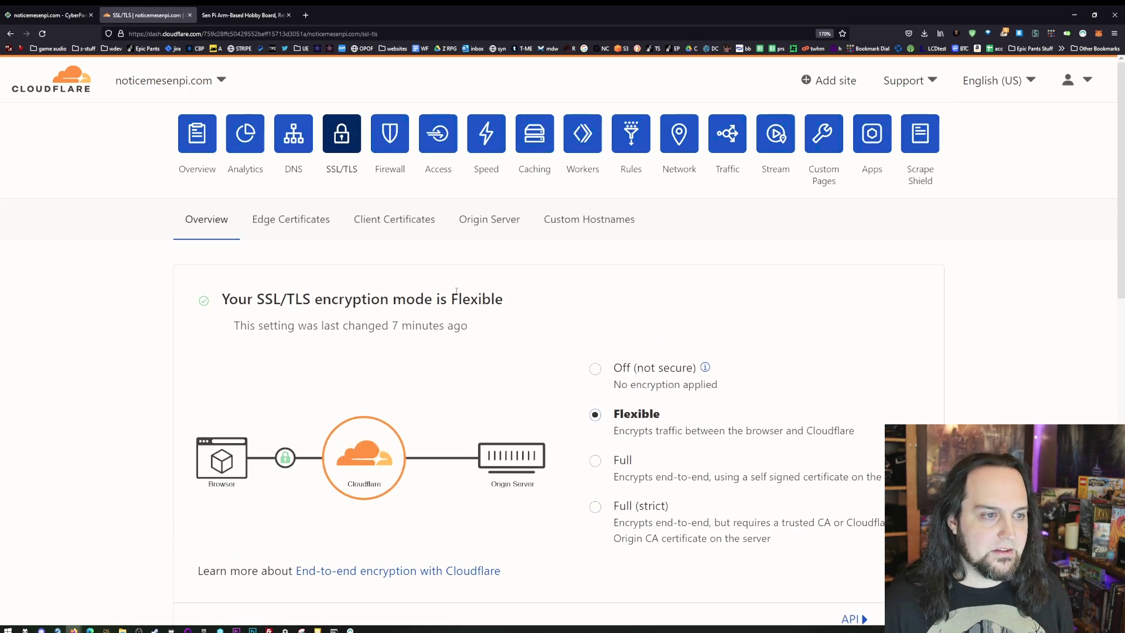
click(482, 224)
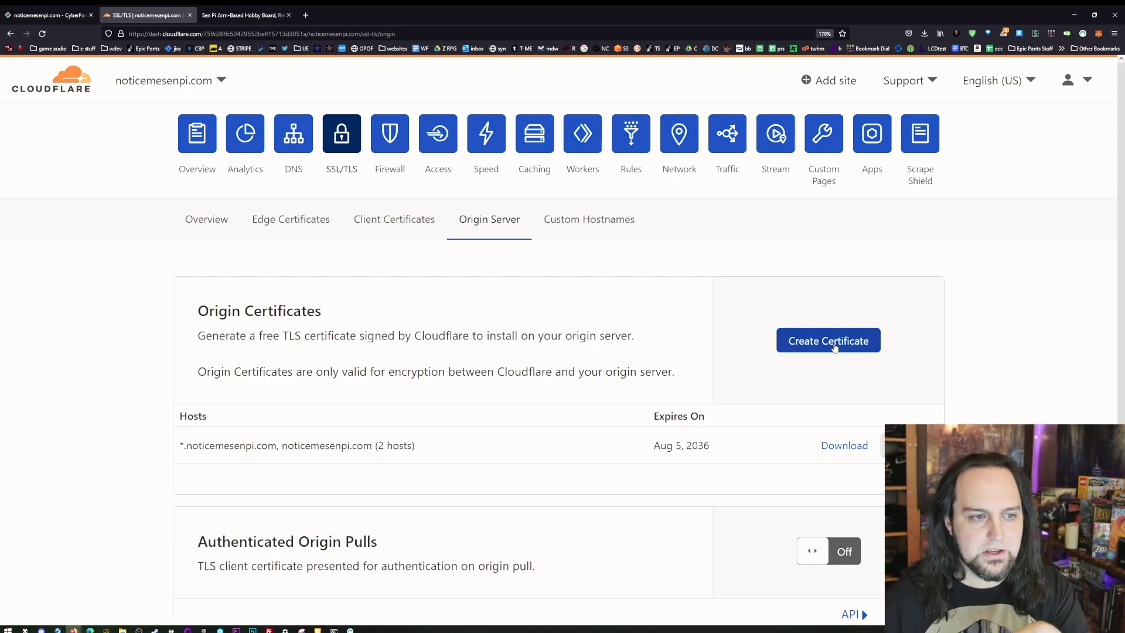
click(786, 343)
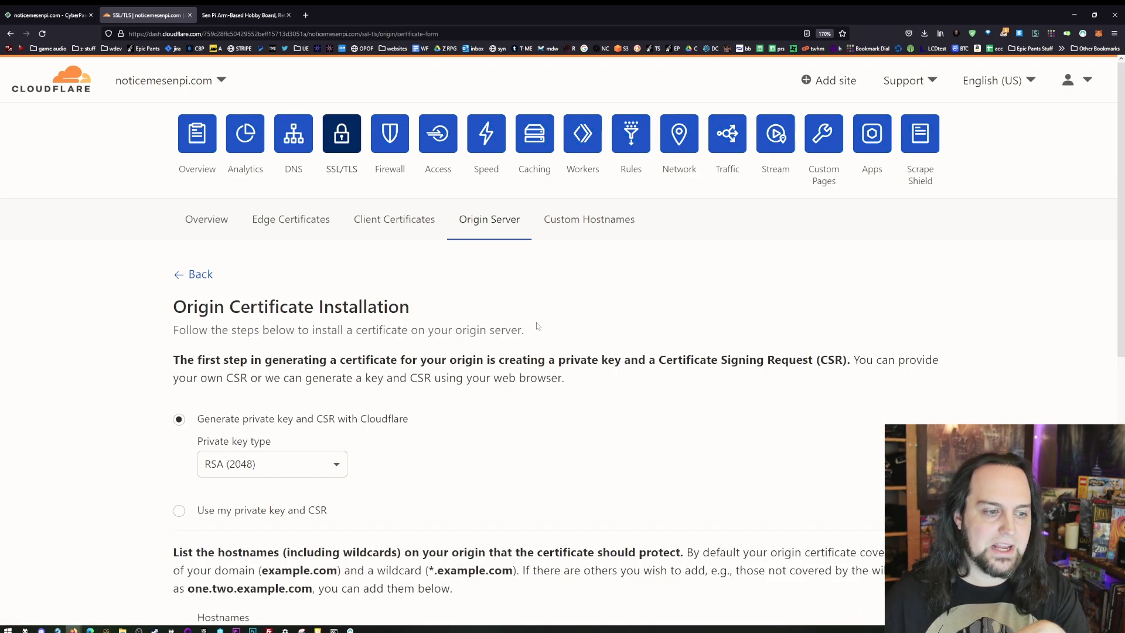
scroll(538, 326, down, 4)
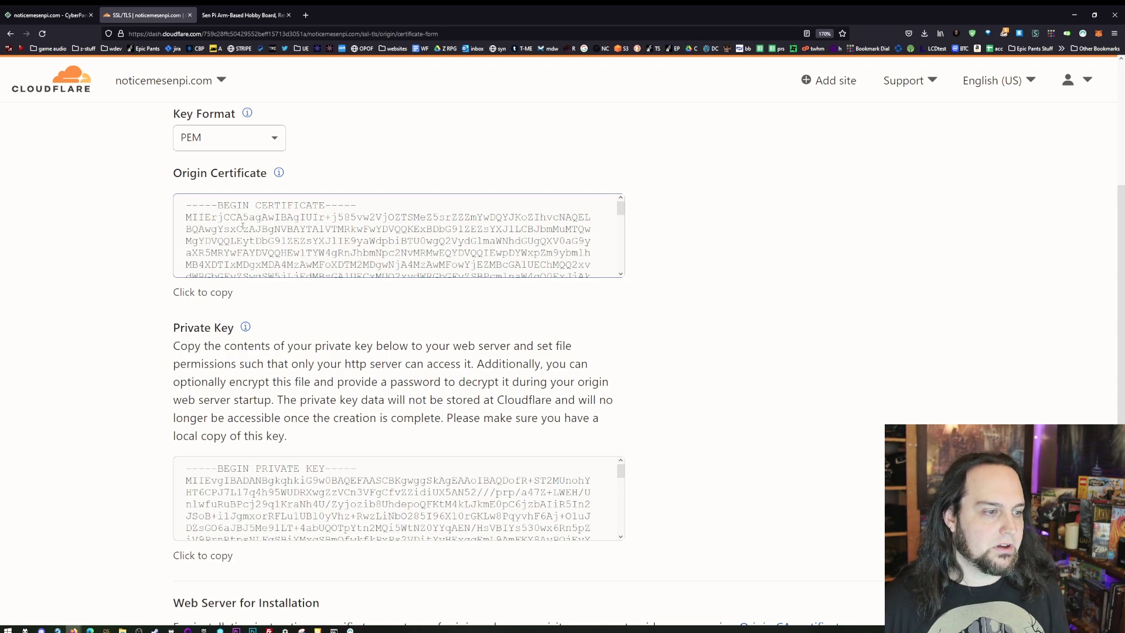
click(271, 219)
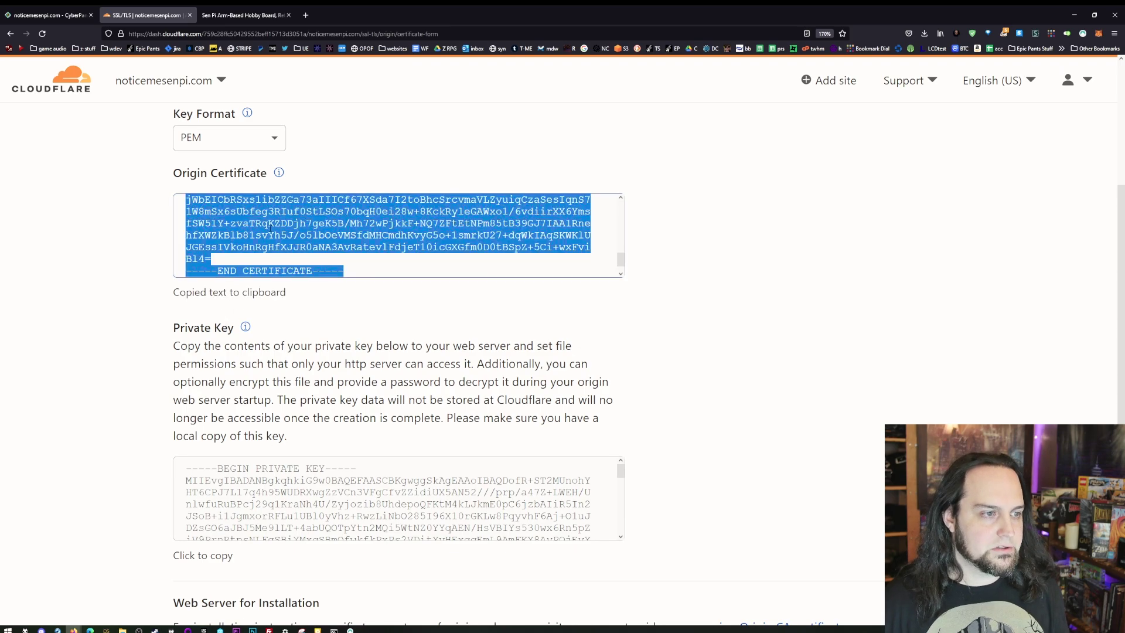
click(251, 16)
click(147, 16)
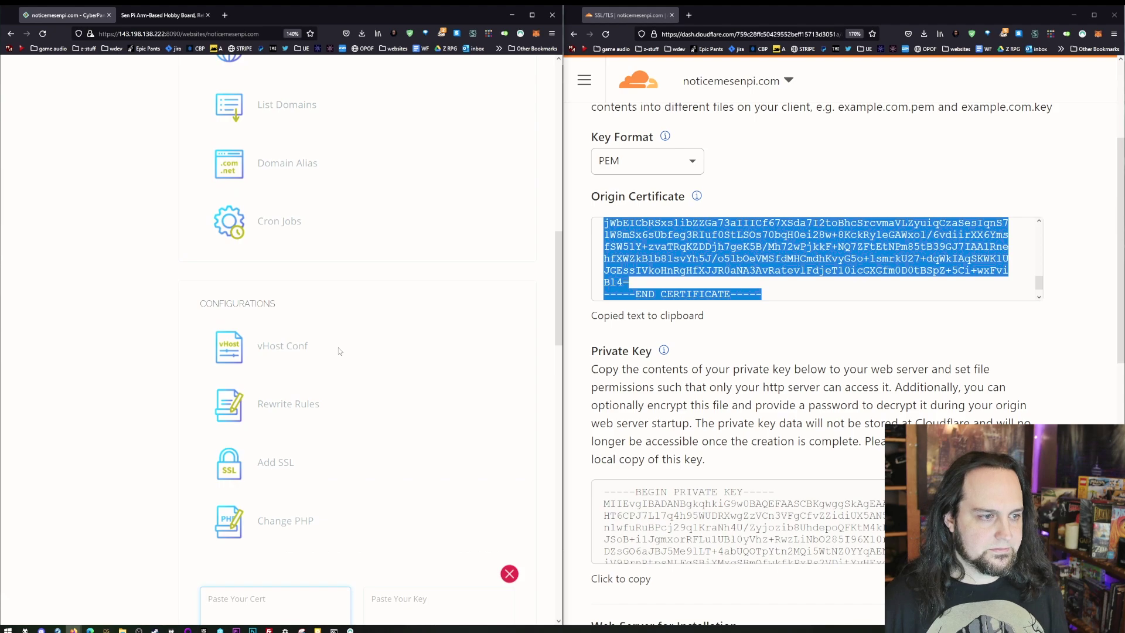
- Paste the Cloudflare origin certificate and private key into CyberPanel and save the SSL
scroll(340, 358, down, 5)
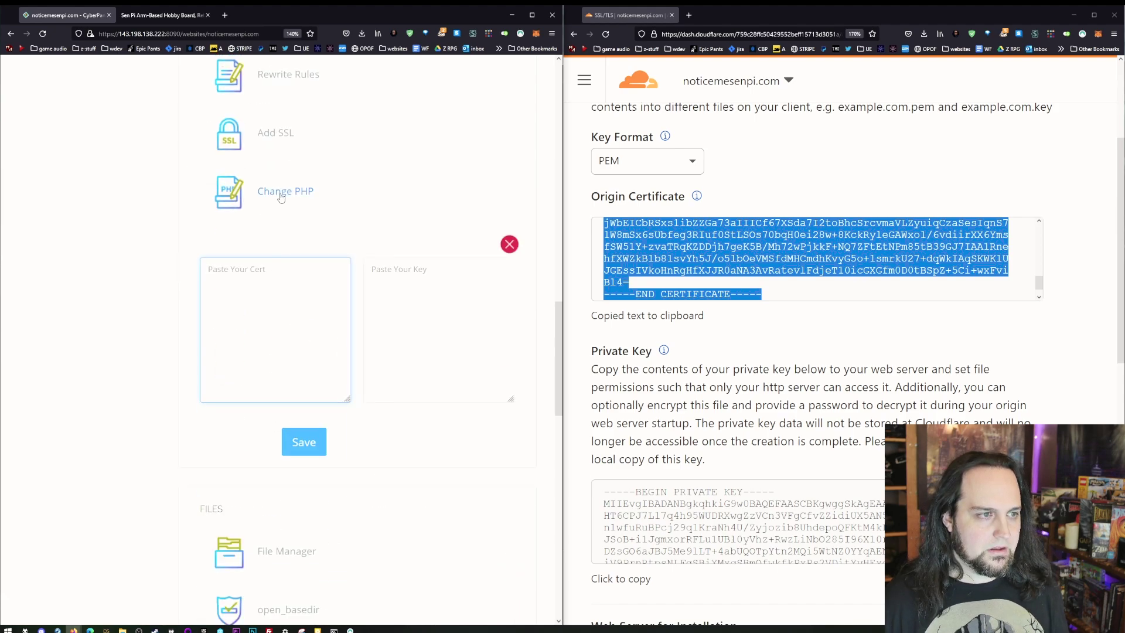
key(ctrl+v)
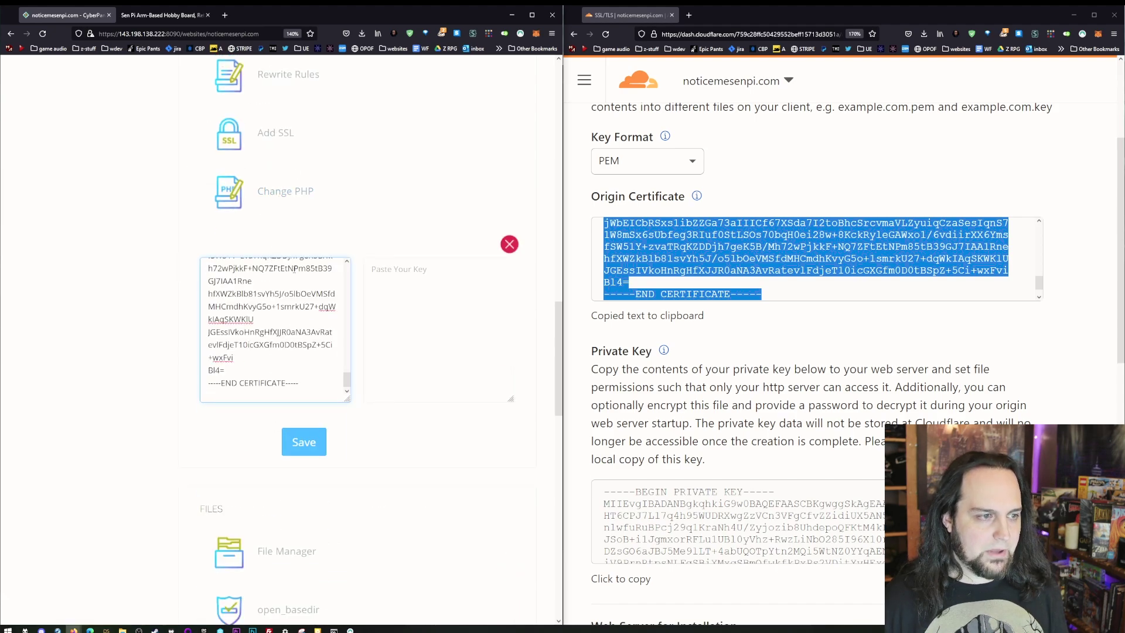
click(701, 518)
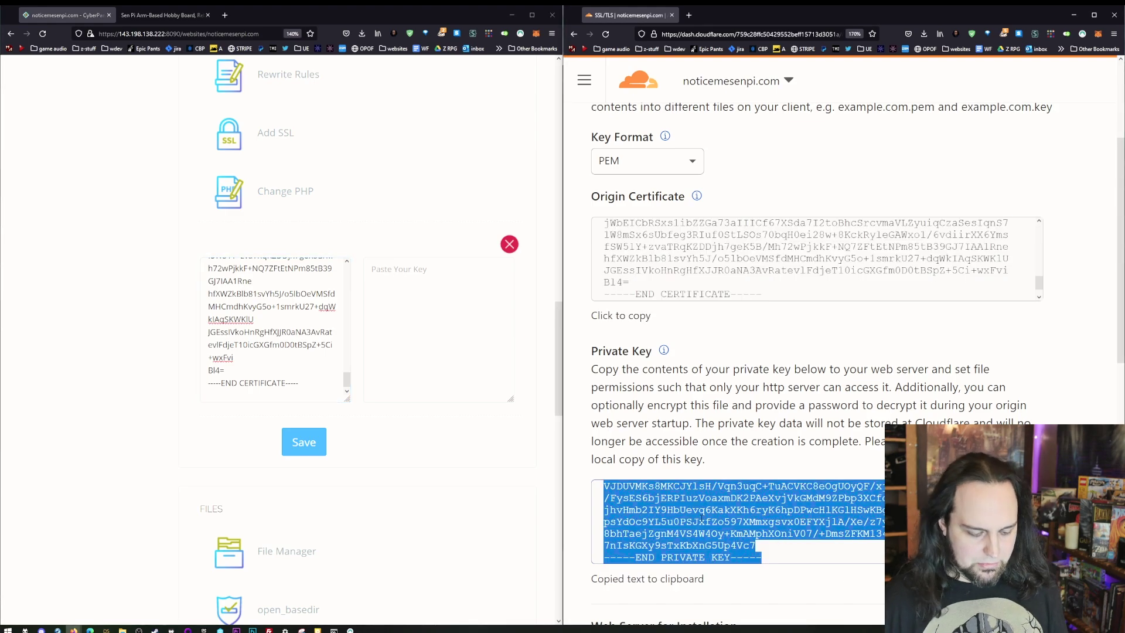
click(431, 306)
key(ctrl+v)
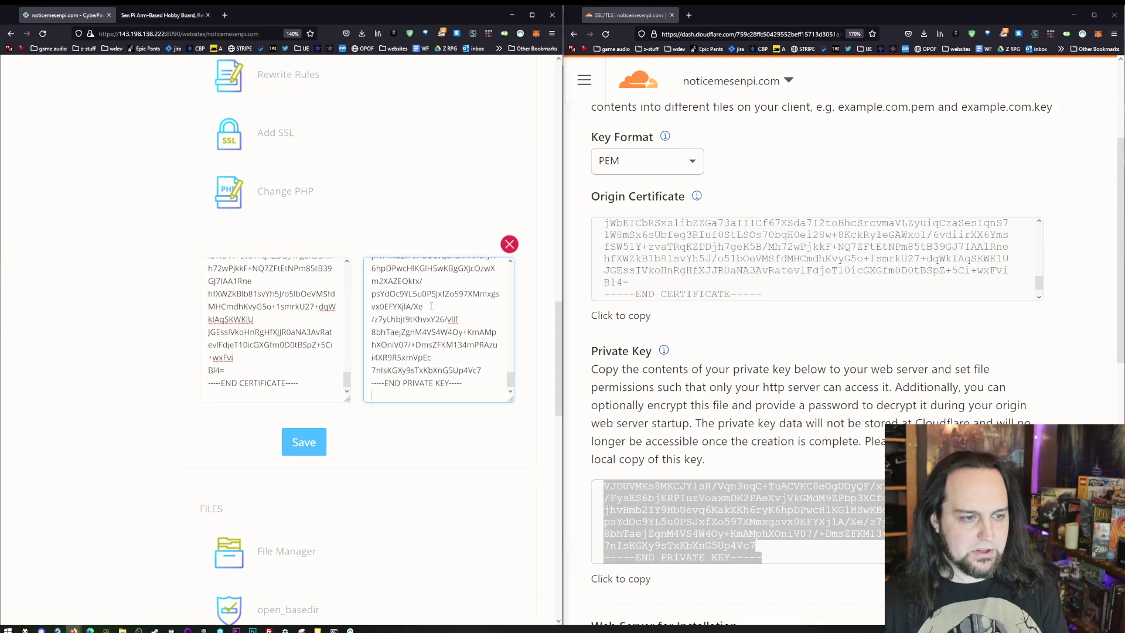
click(315, 448)
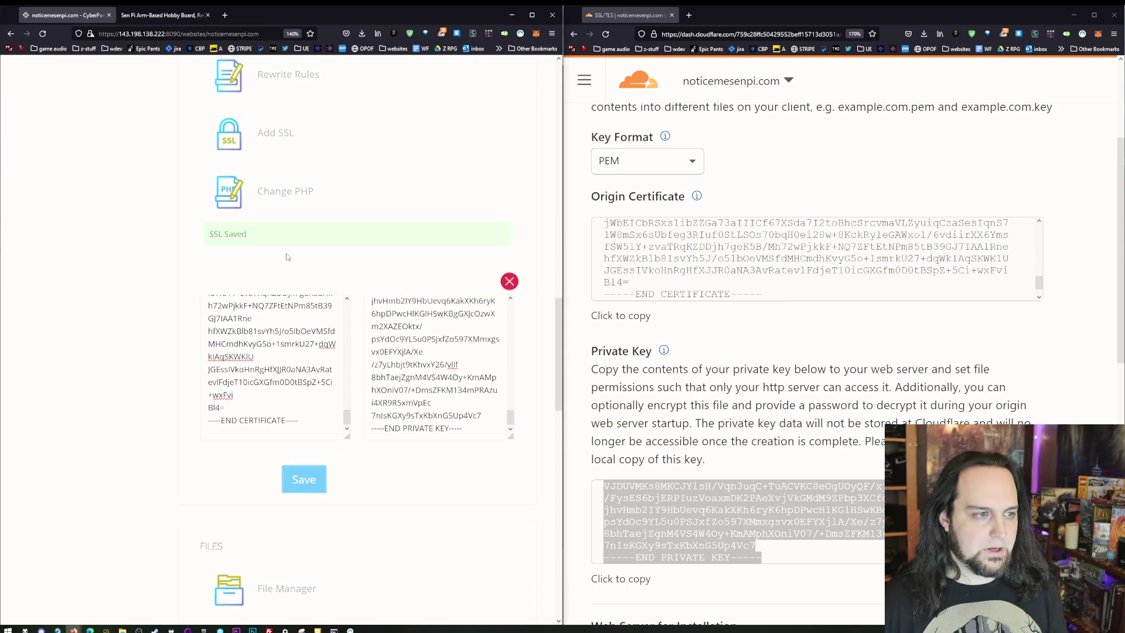
scroll(316, 293, up, 12)
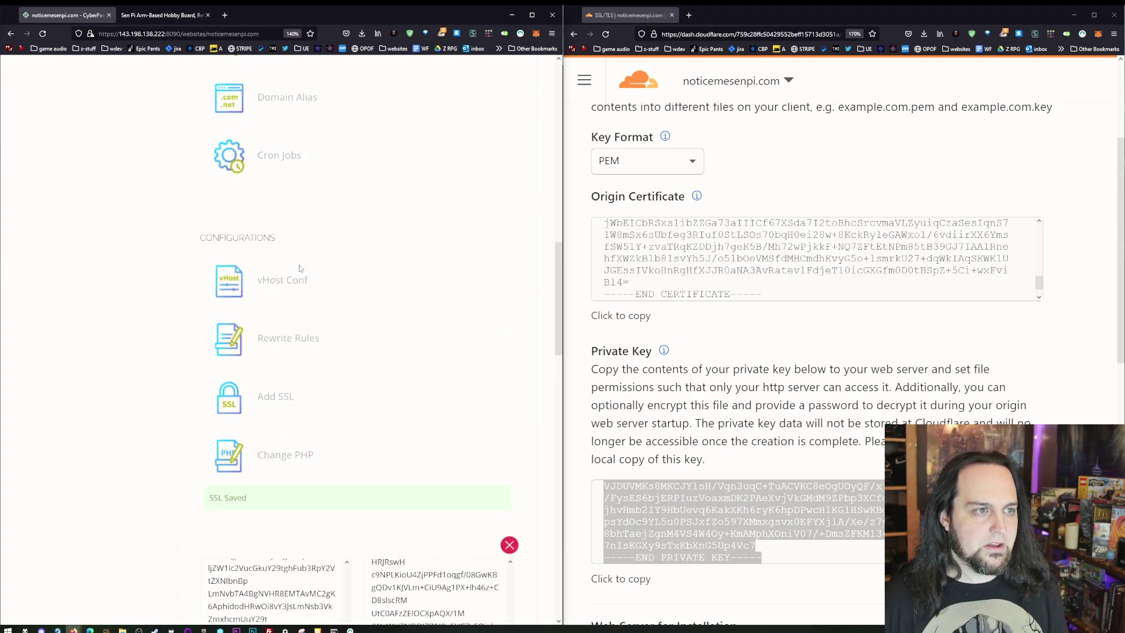
scroll(296, 262, up, 3)
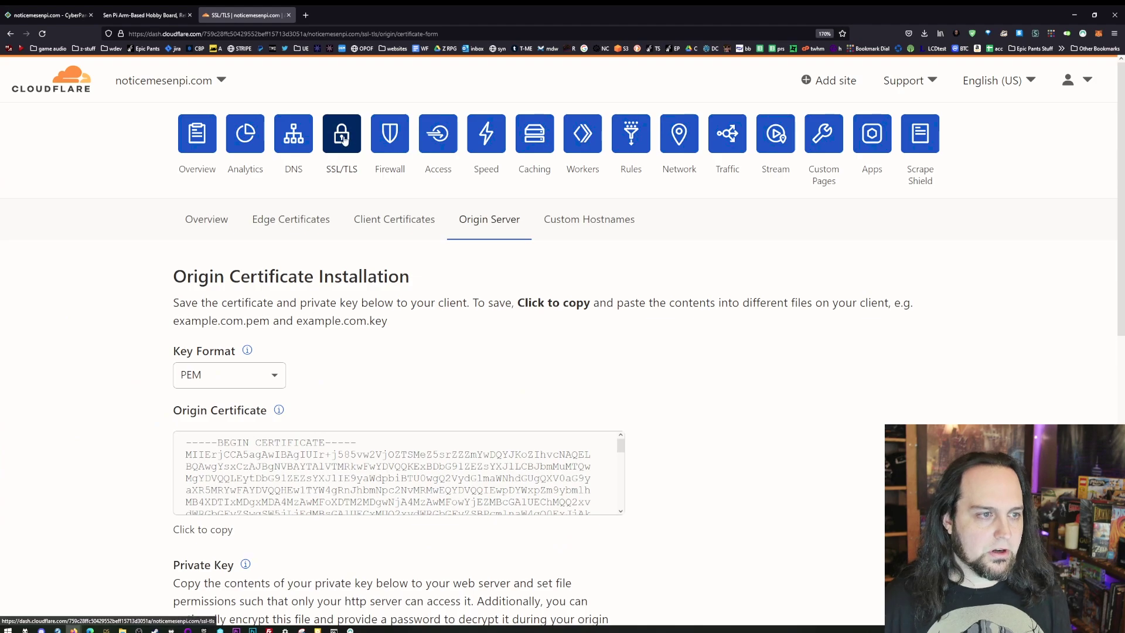
- Choose Full (strict) as Cloudflare's SSL/TLS encryption mode, then return to the live site
click(226, 220)
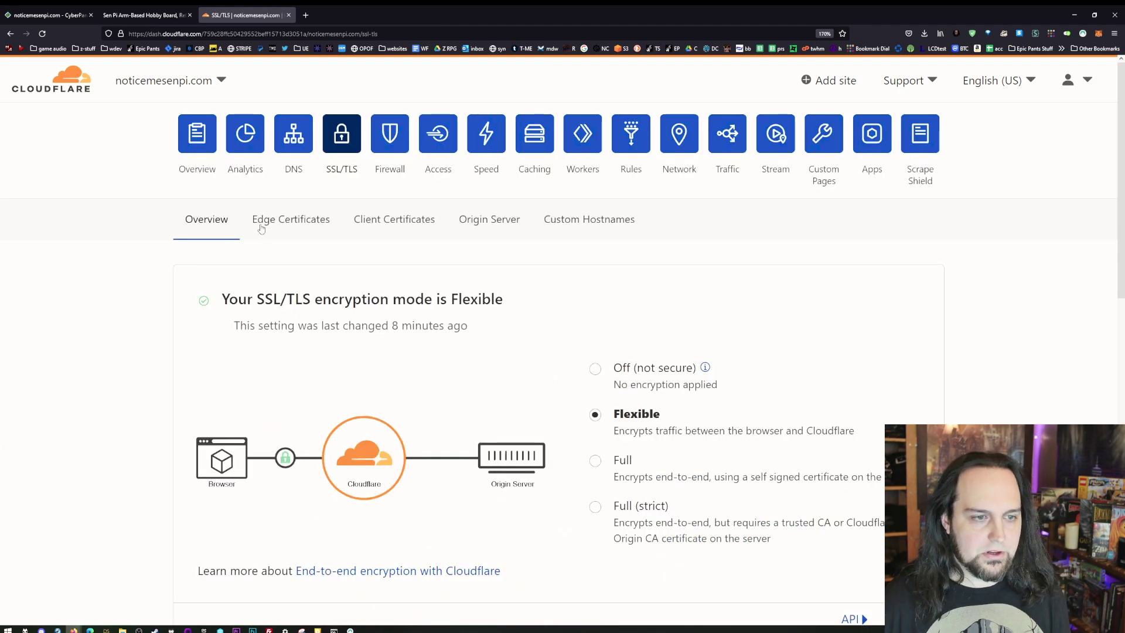
scroll(252, 199, down, 3)
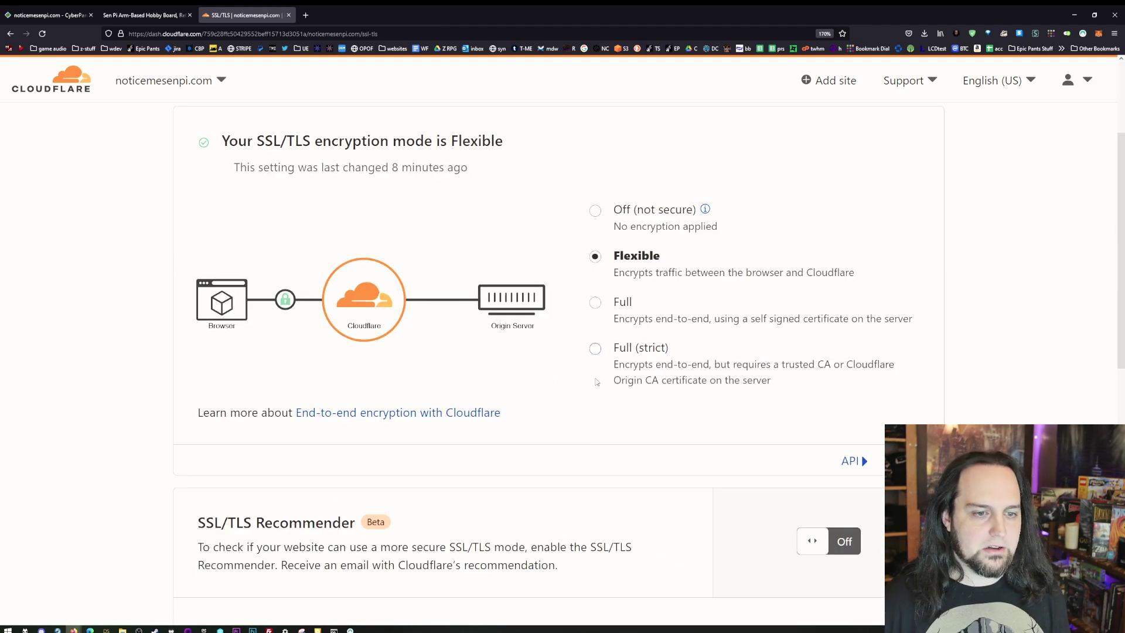
click(596, 351)
key(ctrl+shift+Tab)
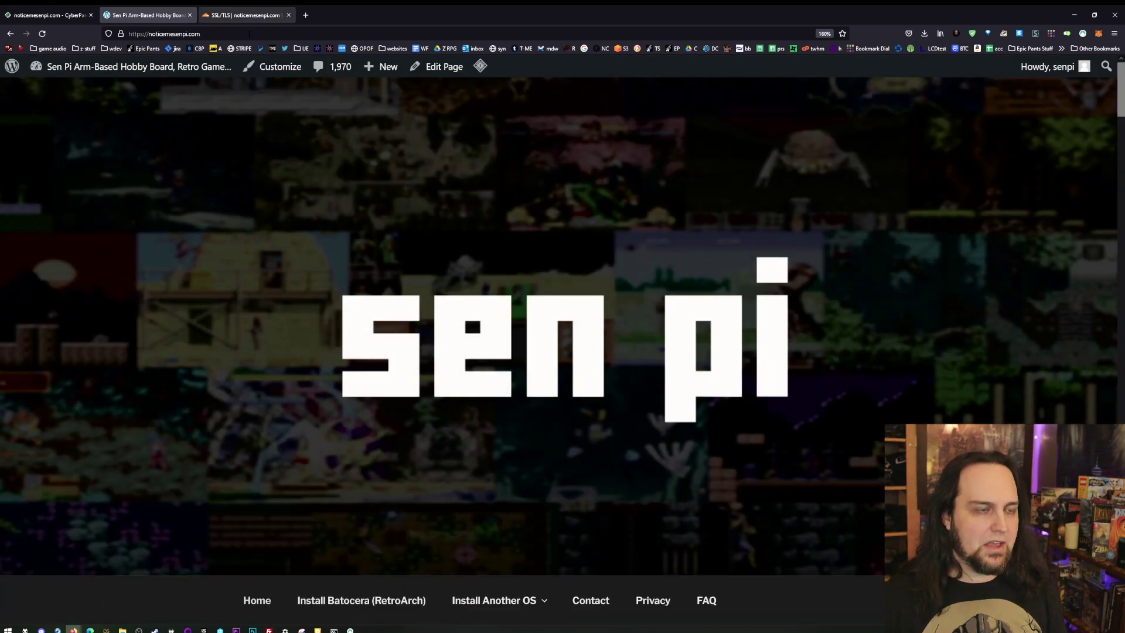
- Open the Contact, Install Lakka and Install Batocera pages on the live site
click(597, 607)
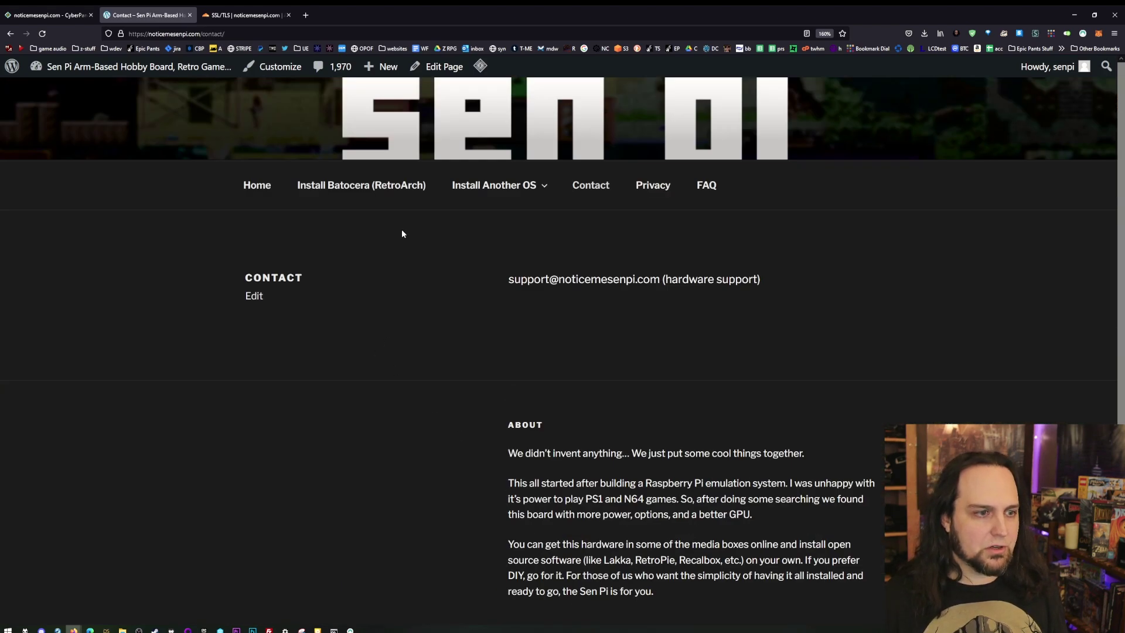
mouse_move(468, 184)
click(486, 227)
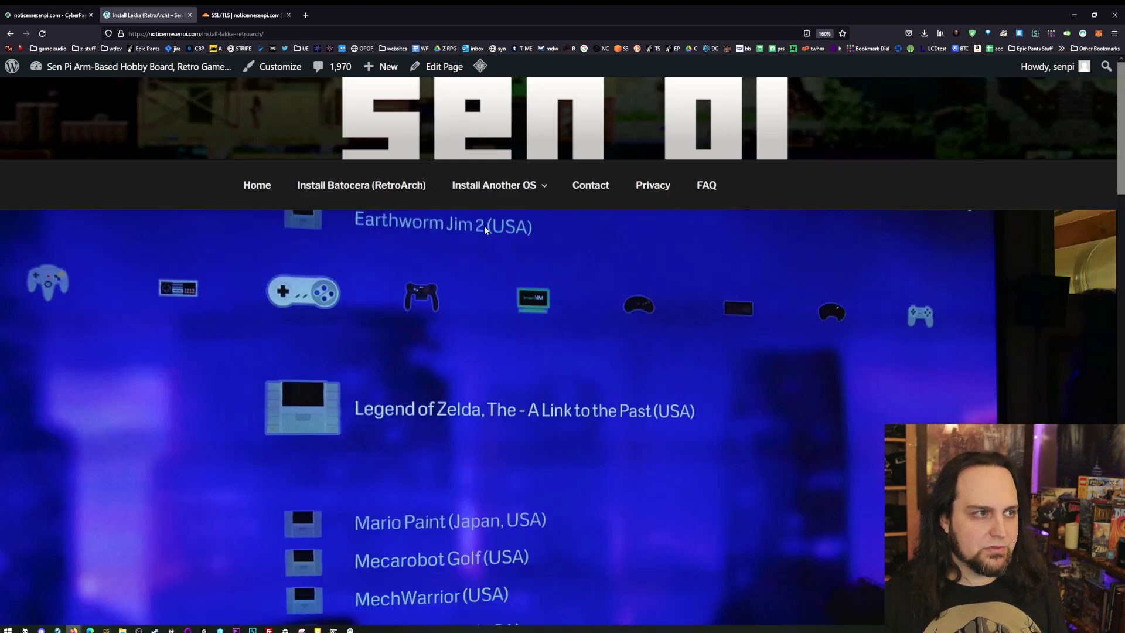
click(362, 185)
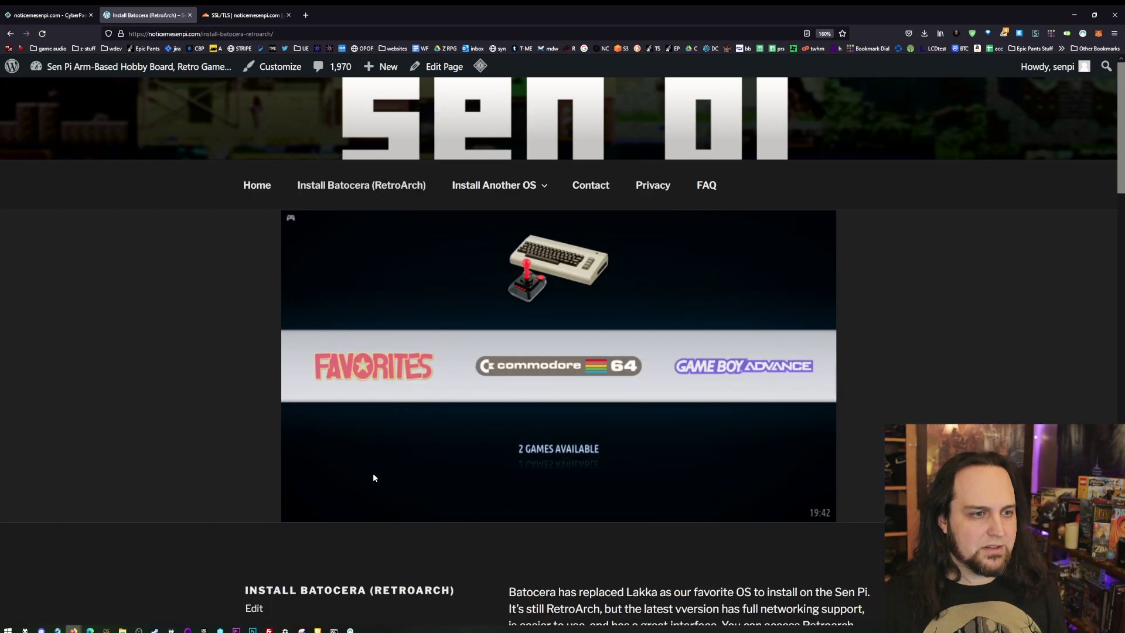
scroll(375, 474, down, 6)
scroll(266, 398, up, 5)
- Browse the Install Kodi, Install Lakka and Install Batocera guide pages
mouse_move(516, 123)
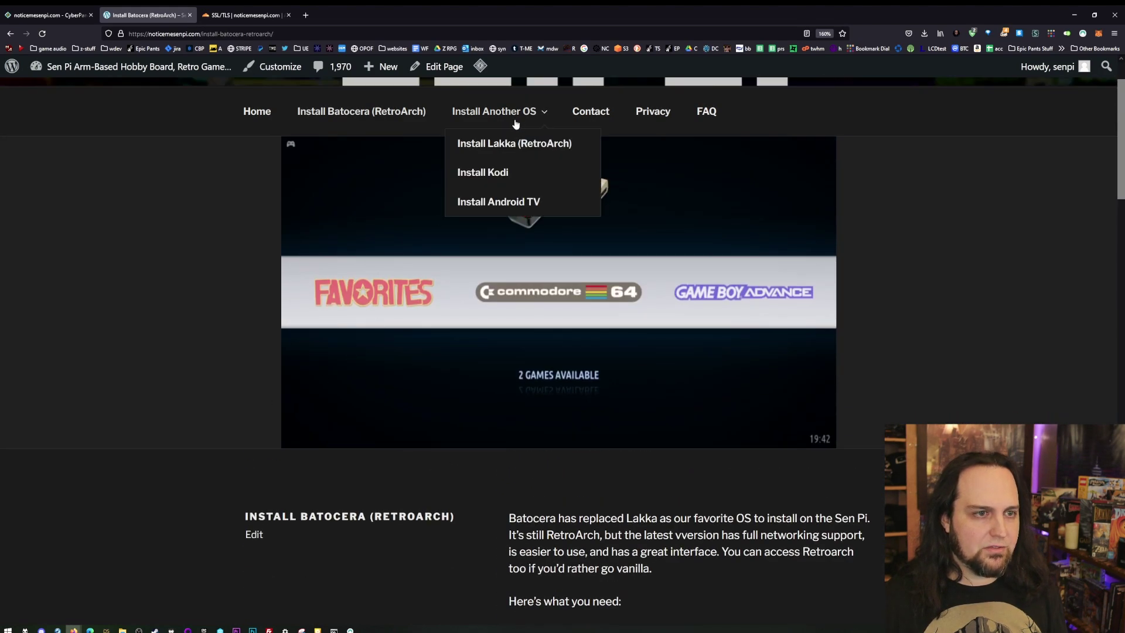
click(483, 172)
scroll(429, 401, down, 15)
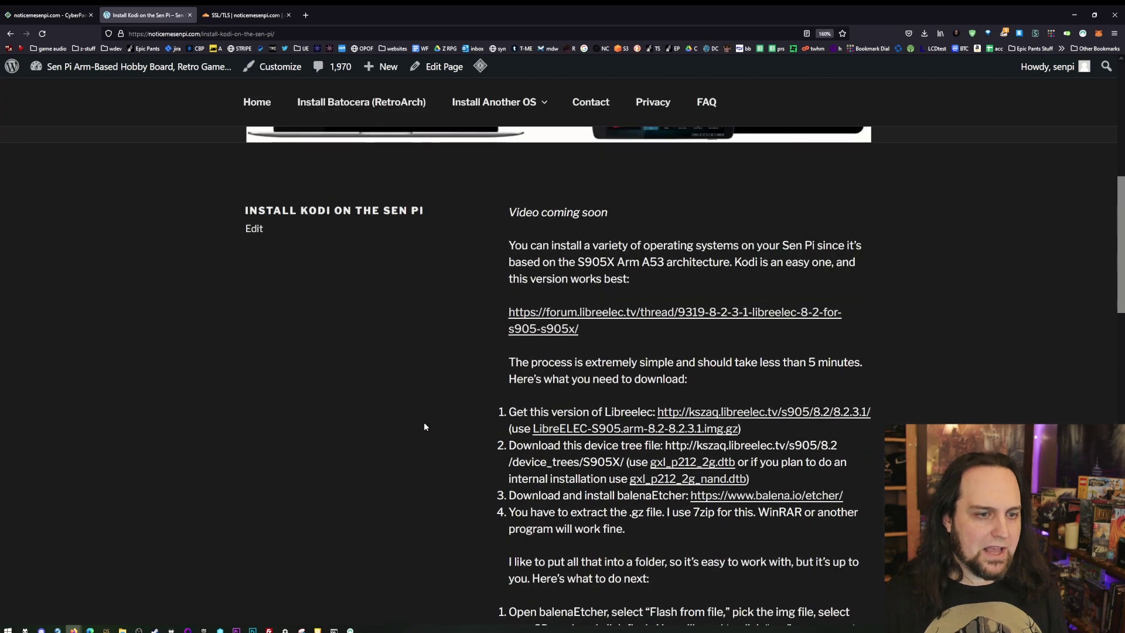
scroll(290, 533, up, 15)
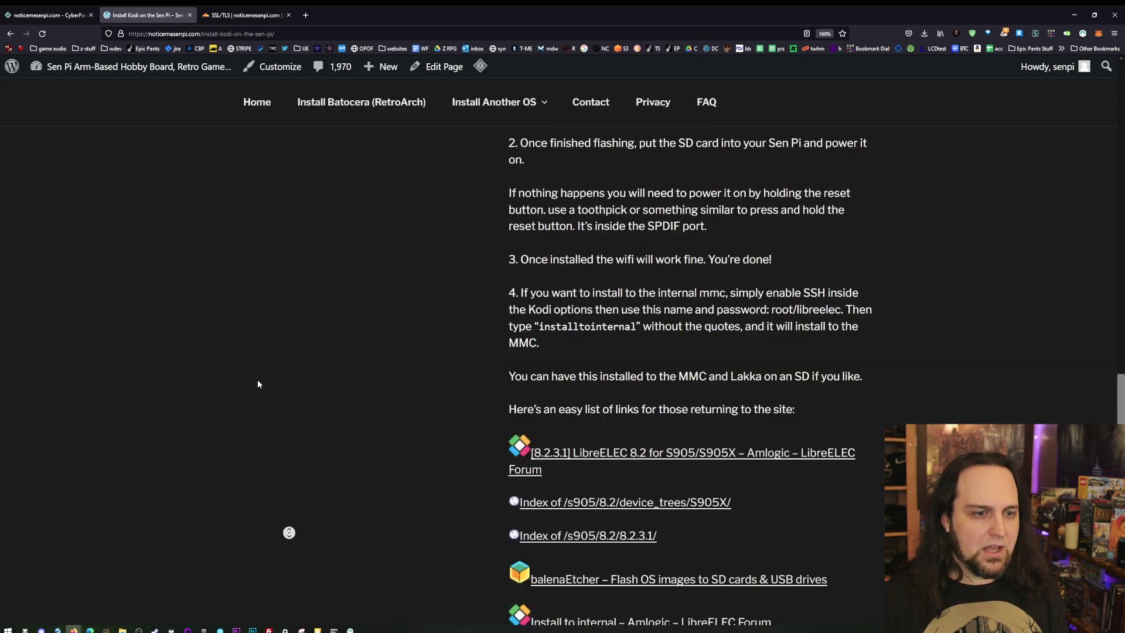
mouse_move(476, 195)
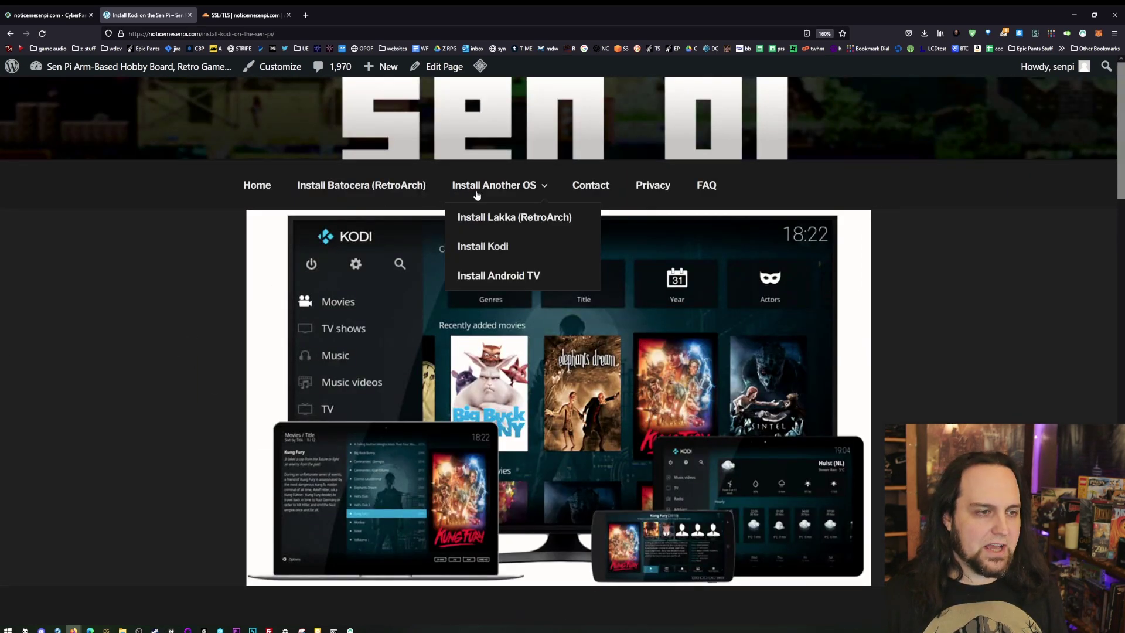
click(503, 223)
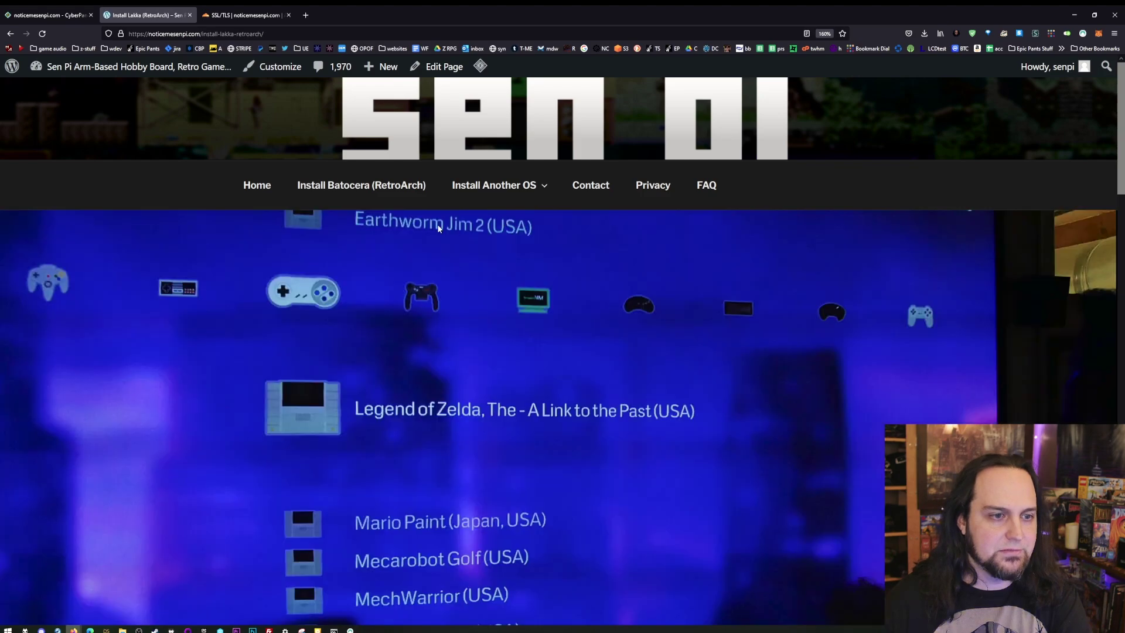
scroll(390, 374, down, 10)
scroll(353, 497, up, 15)
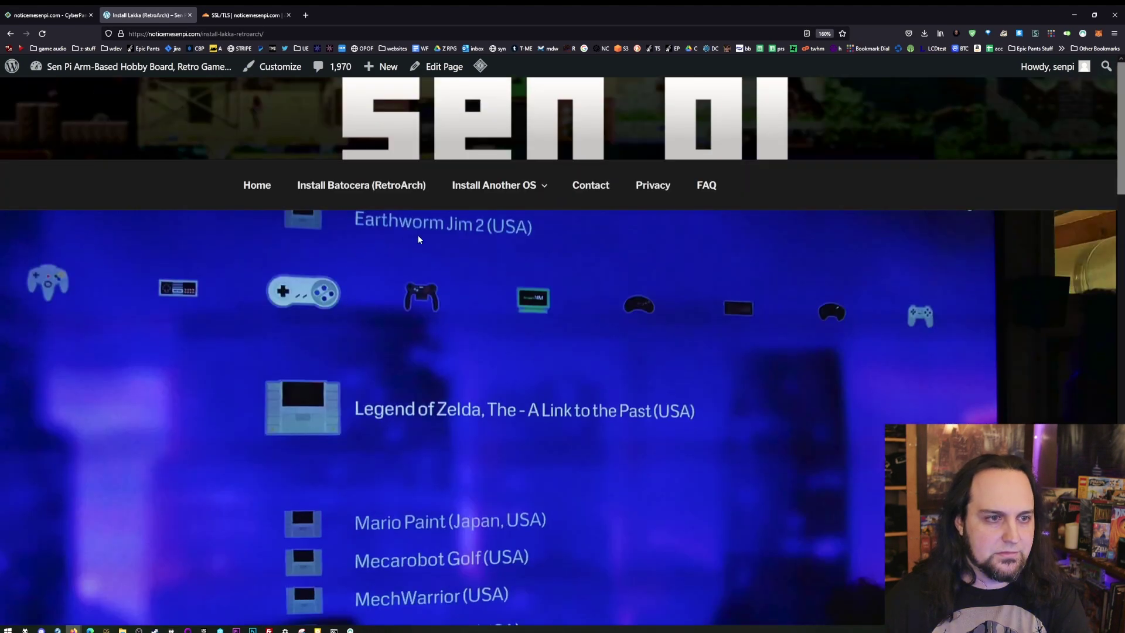
click(377, 204)
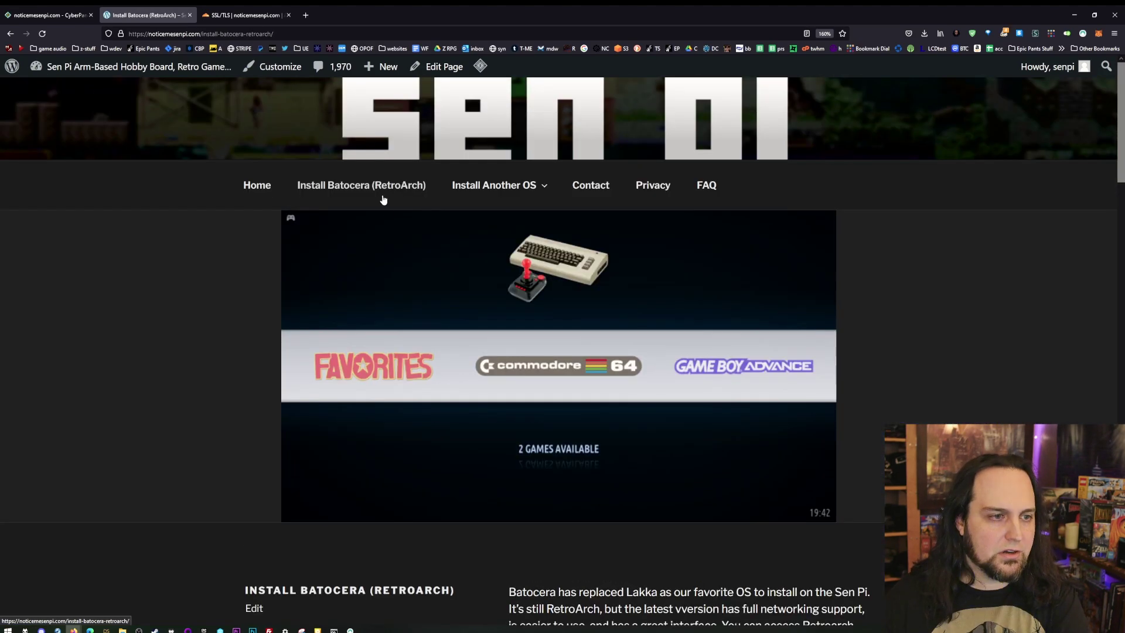
scroll(350, 438, down, 5)
scroll(348, 455, up, 10)
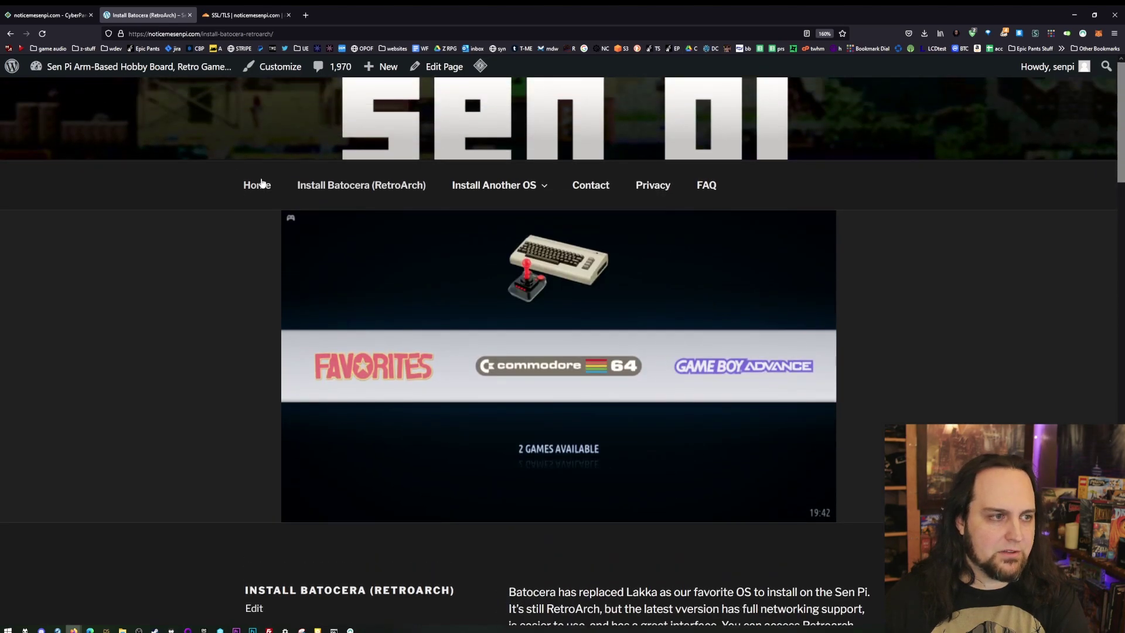
- From the home page, view the Install Kodi and Install Android TV guides, then return home
click(259, 182)
scroll(355, 349, down, 15)
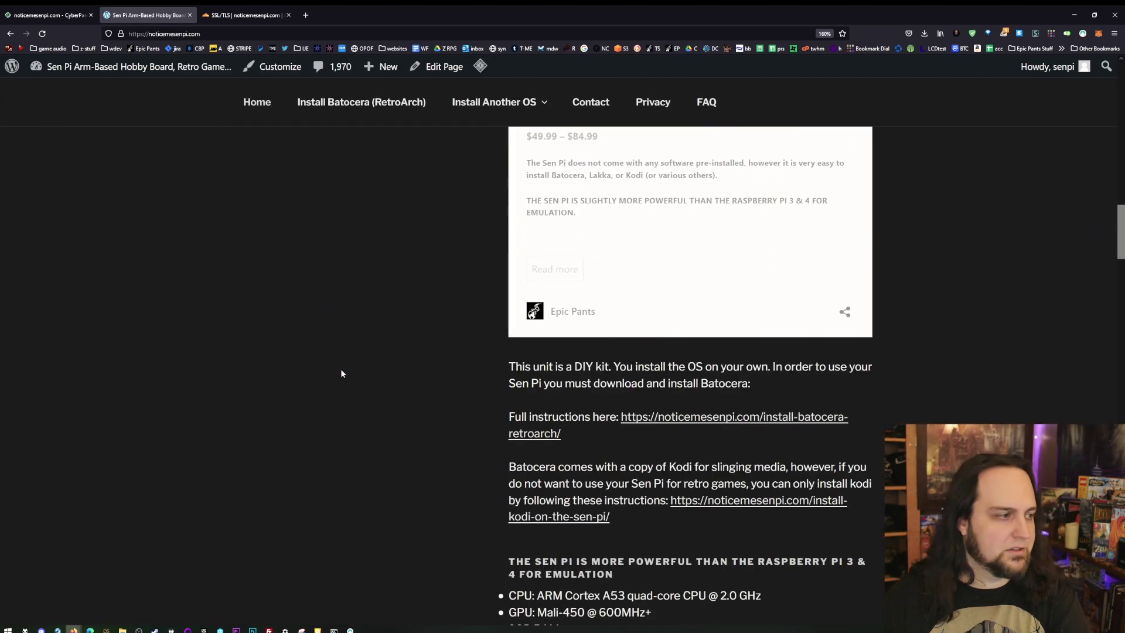
scroll(300, 437, up, 15)
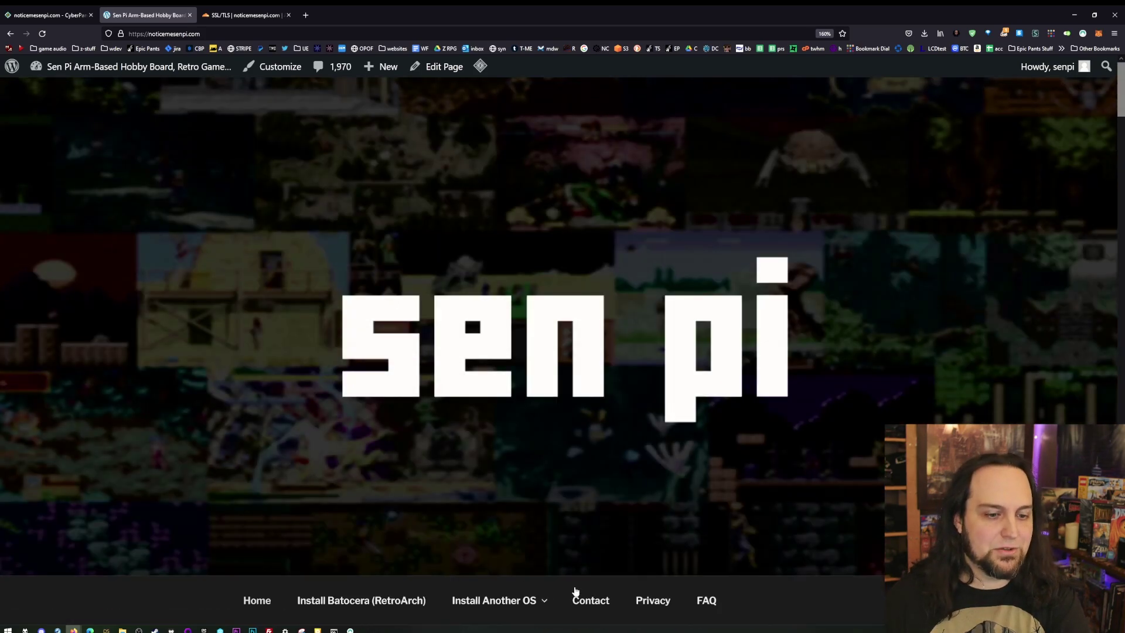
scroll(508, 593, down, 3)
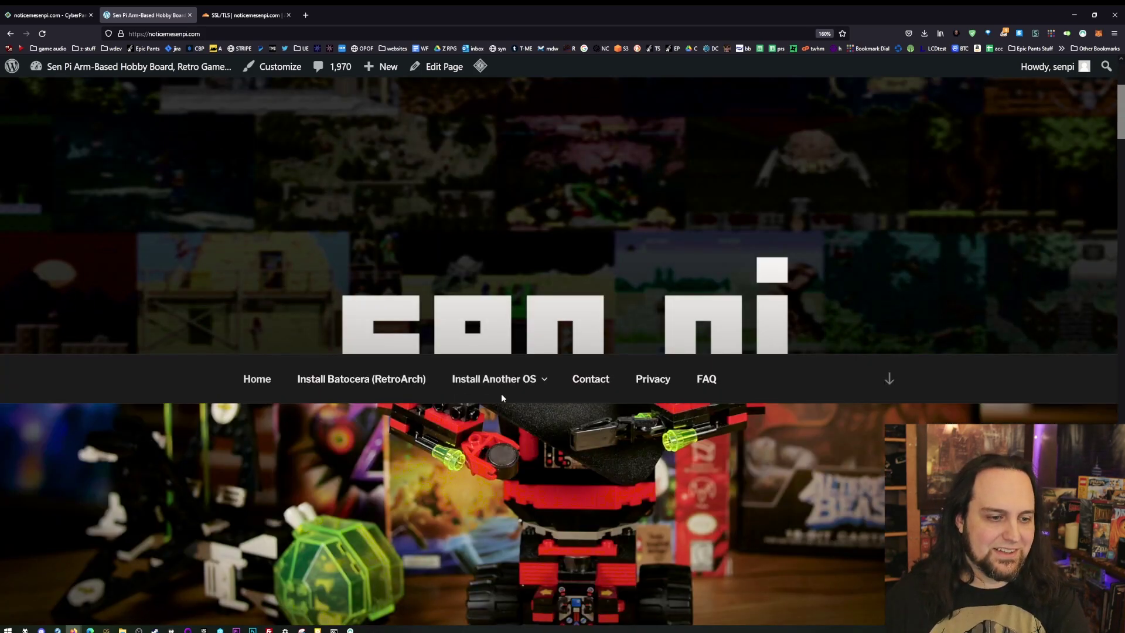
mouse_move(501, 398)
click(502, 437)
mouse_move(508, 176)
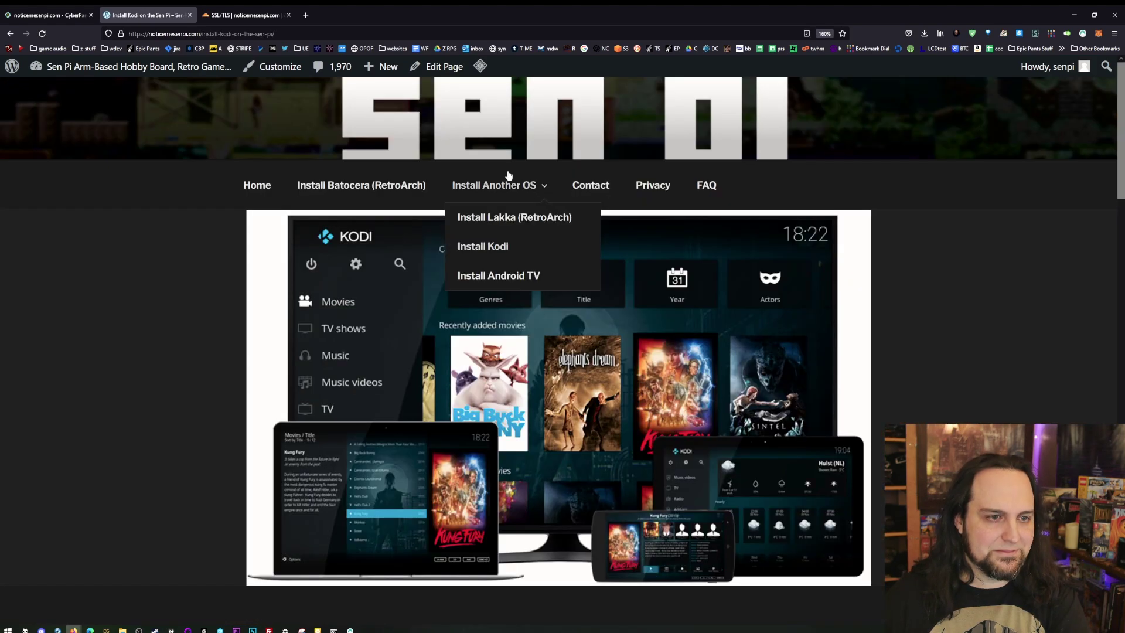
click(467, 276)
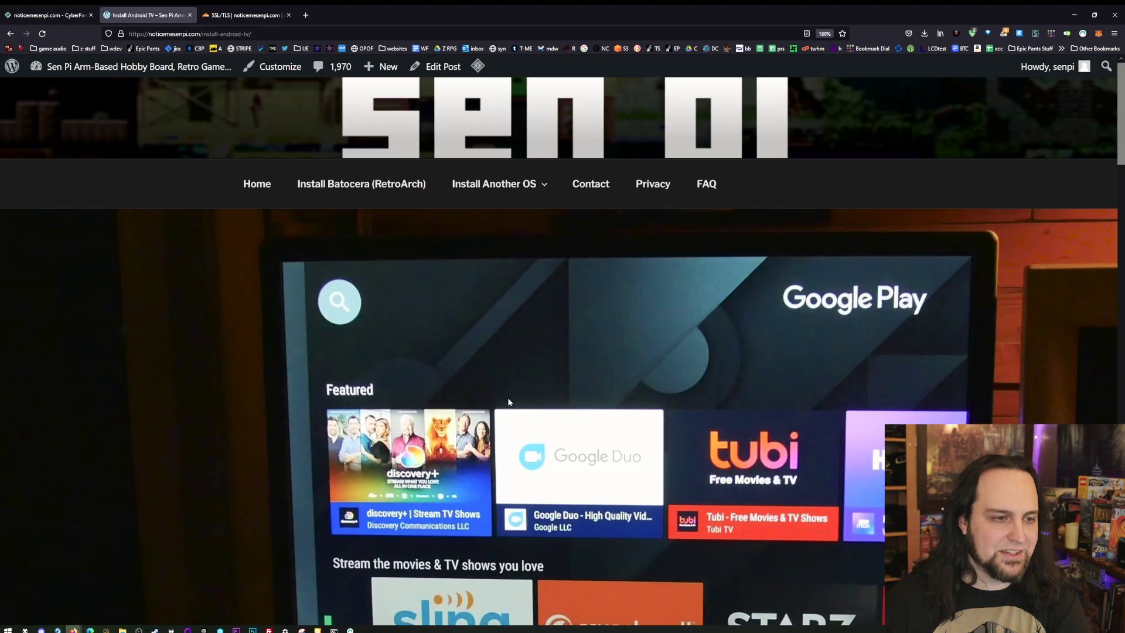
scroll(509, 403, down, 5)
scroll(587, 352, up, 4)
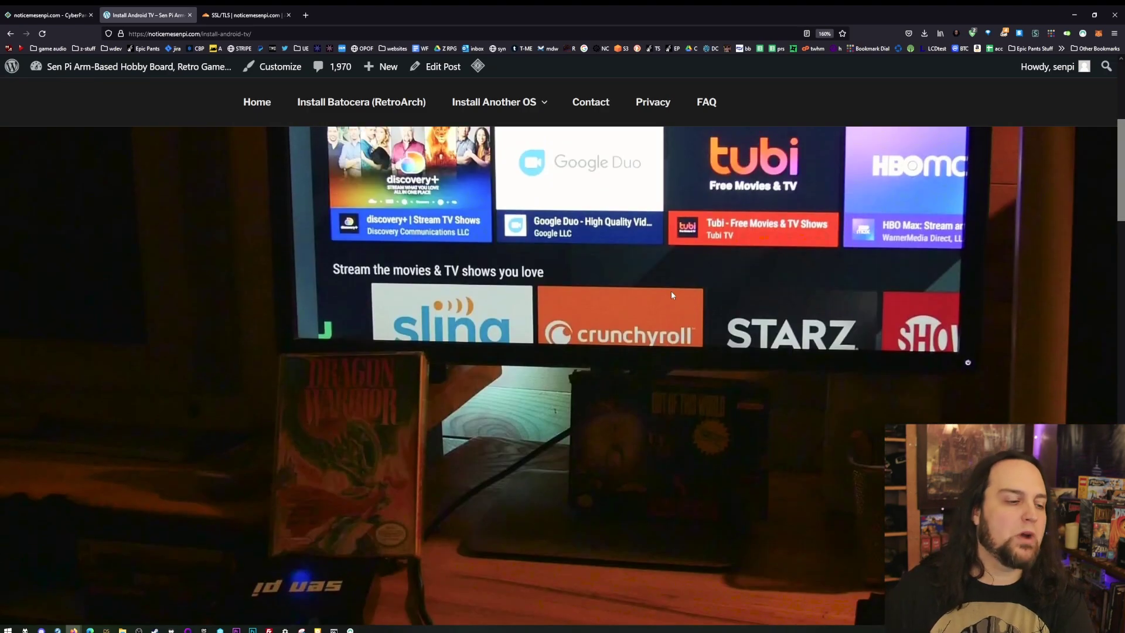
scroll(670, 291, down, 7)
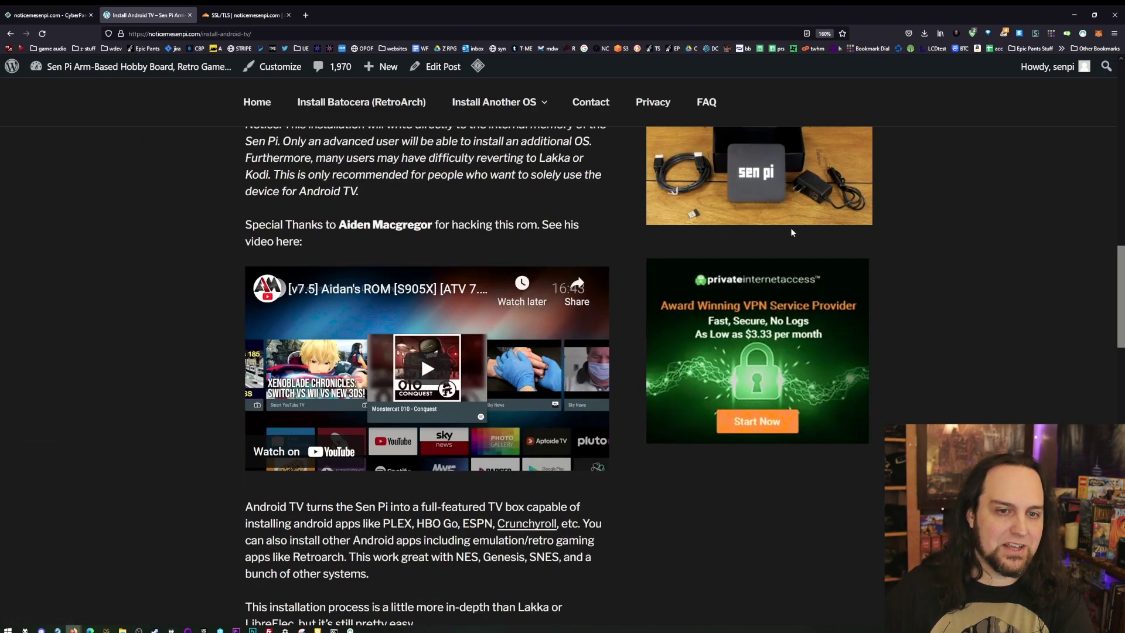
scroll(624, 287, up, 8)
click(256, 102)
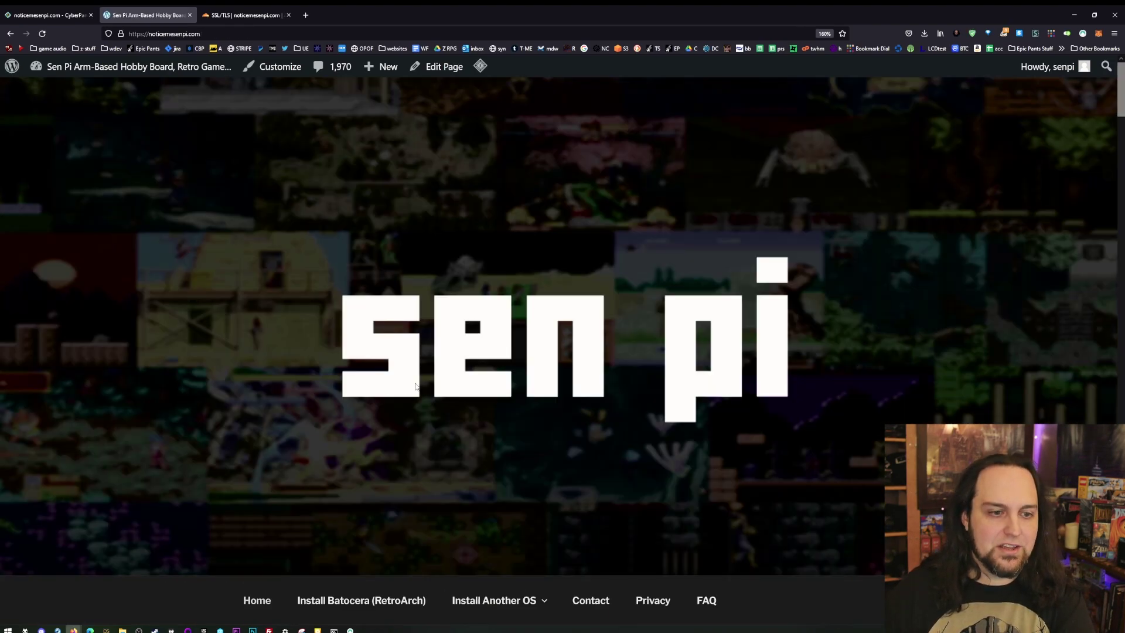
scroll(503, 368, down, 9)
- View the Sen Pi and Fenek mouse-and-pad set product pages and their gallery photos
click(672, 297)
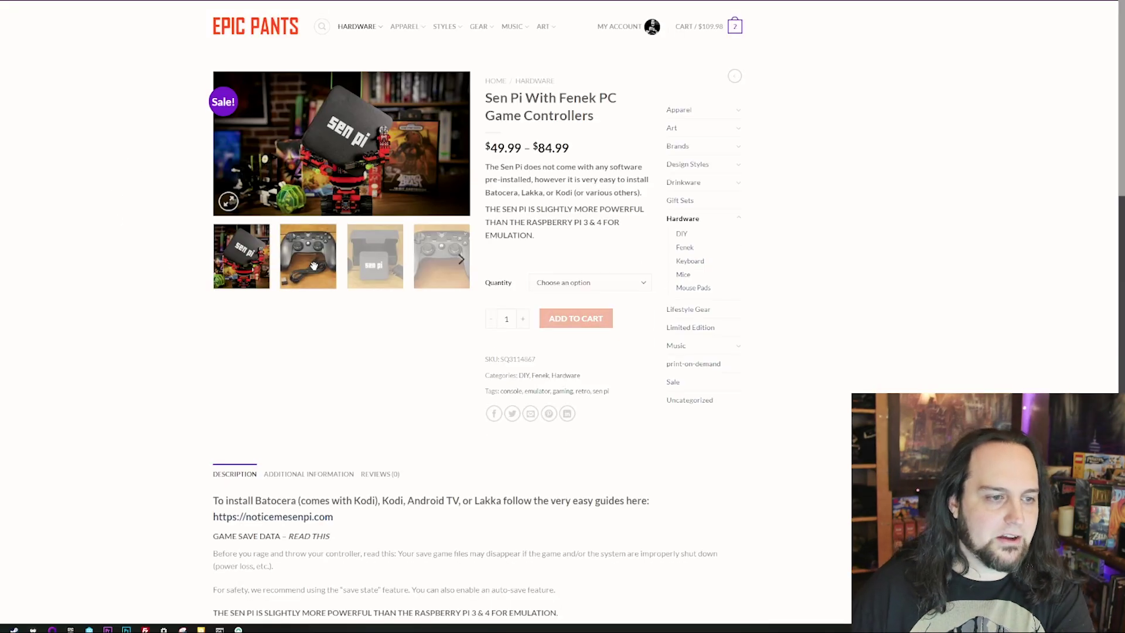
click(288, 232)
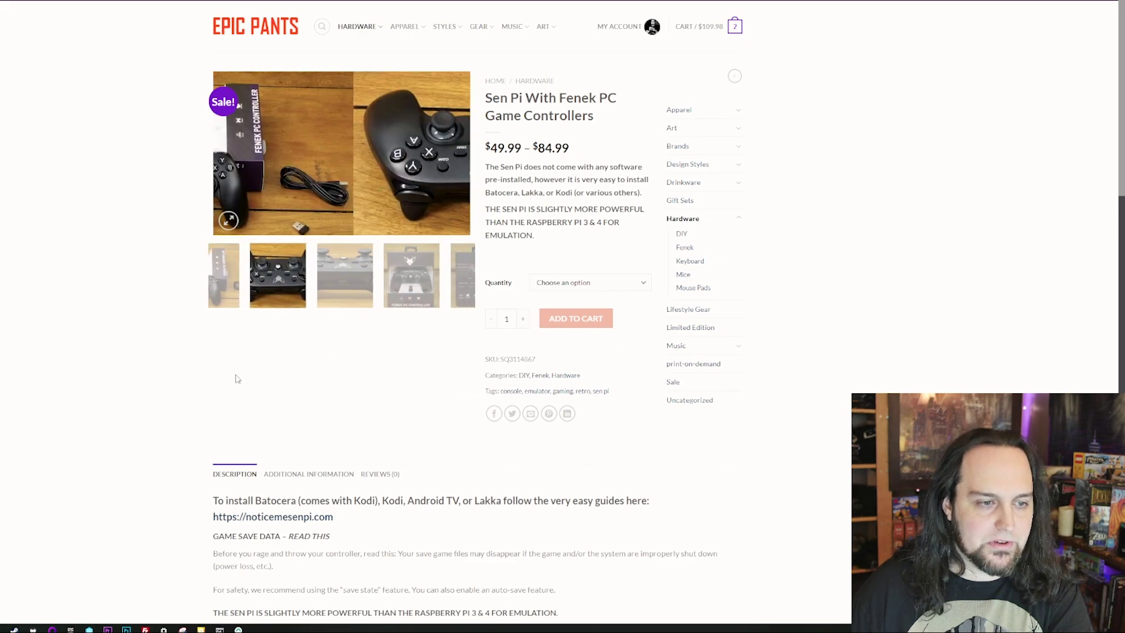
scroll(235, 378, down, 10)
click(443, 495)
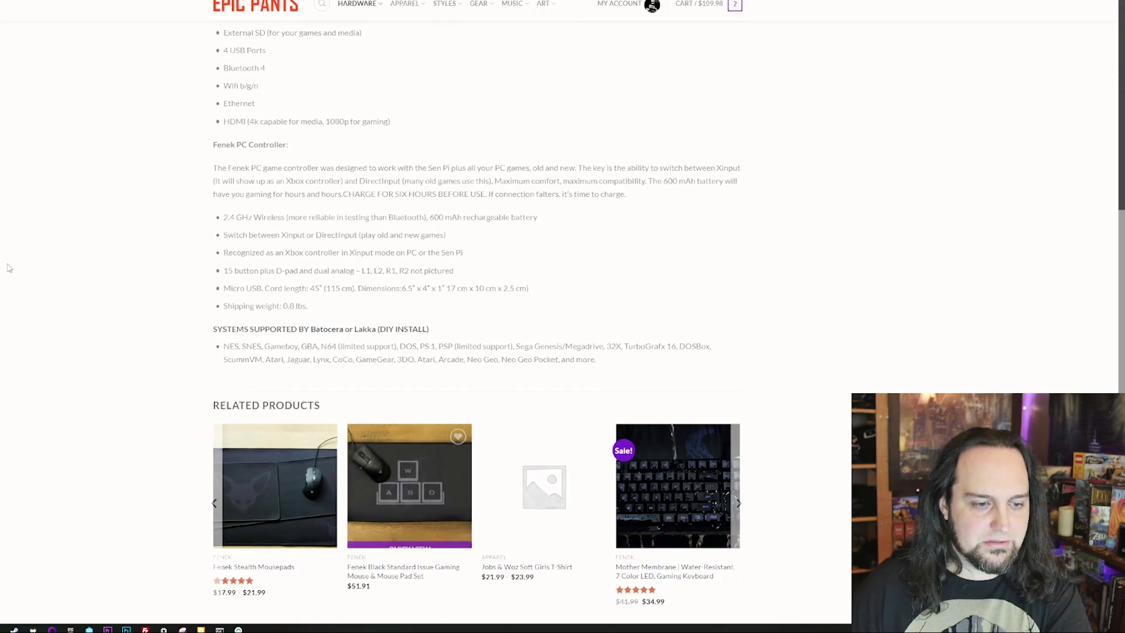
click(365, 401)
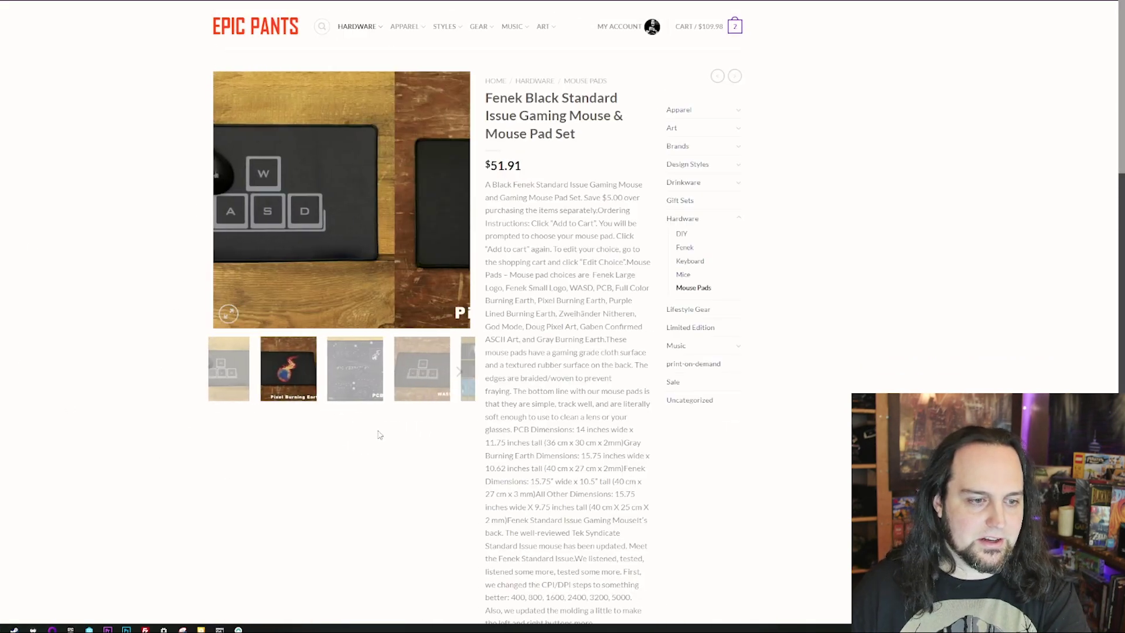
scroll(446, 457, down, 10)
scroll(315, 420, up, 10)
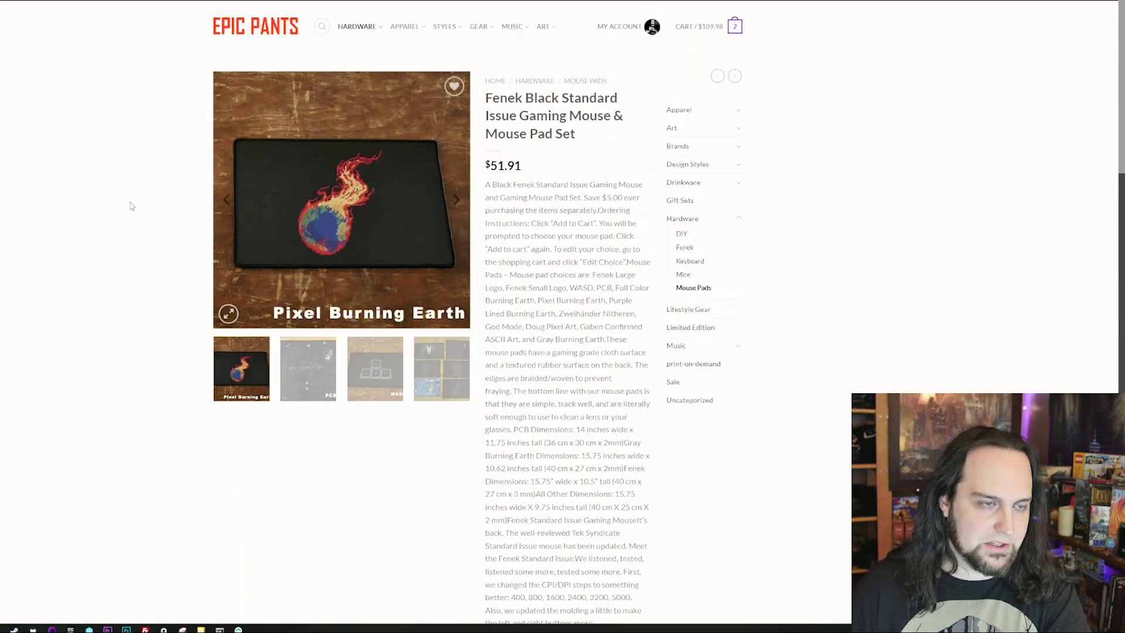
key(alt+Left)
scroll(353, 330, down, 5)
scroll(354, 330, up, 1)
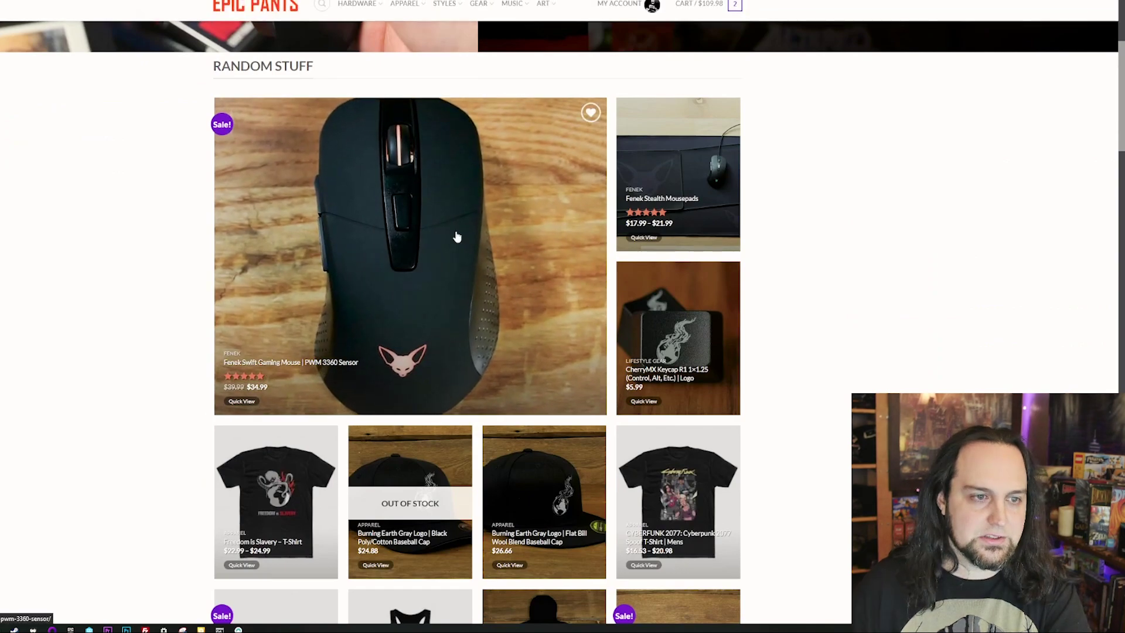
- Browse the Fenek Swift mouse, Mother Membrane keyboard, mouse-pad set and t-shirt product pages
click(454, 233)
click(394, 364)
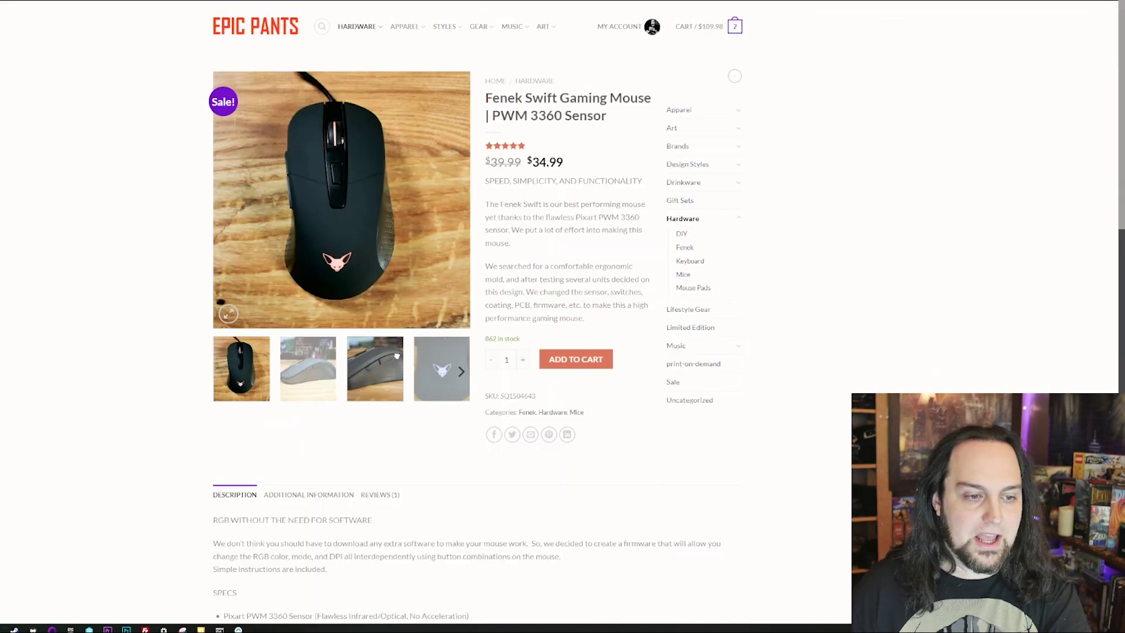
scroll(284, 331, down, 8)
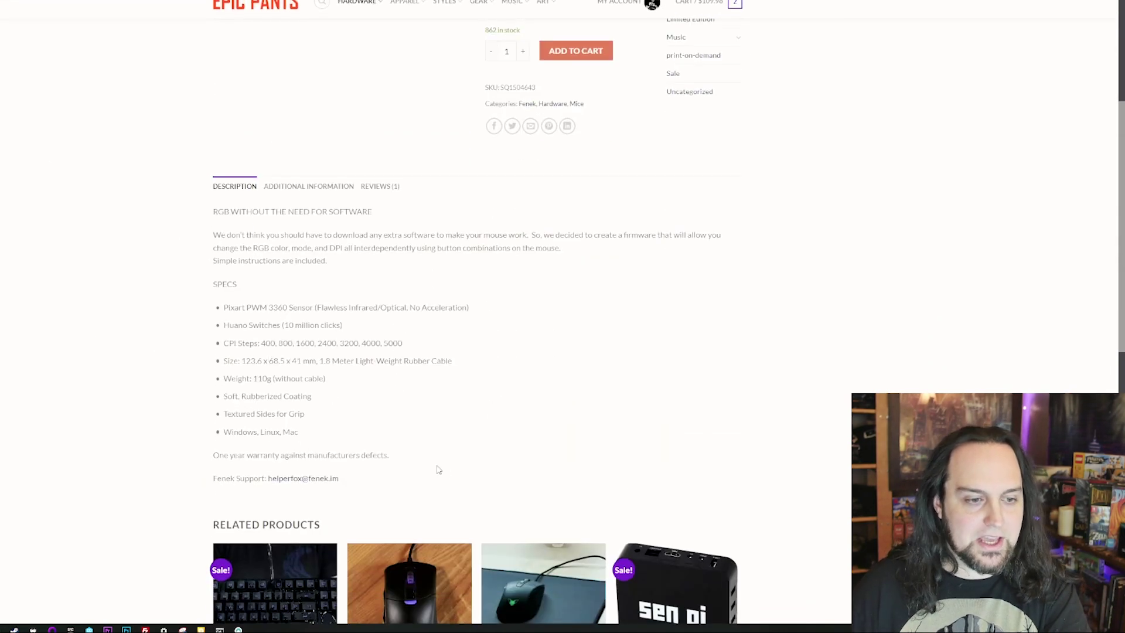
click(275, 404)
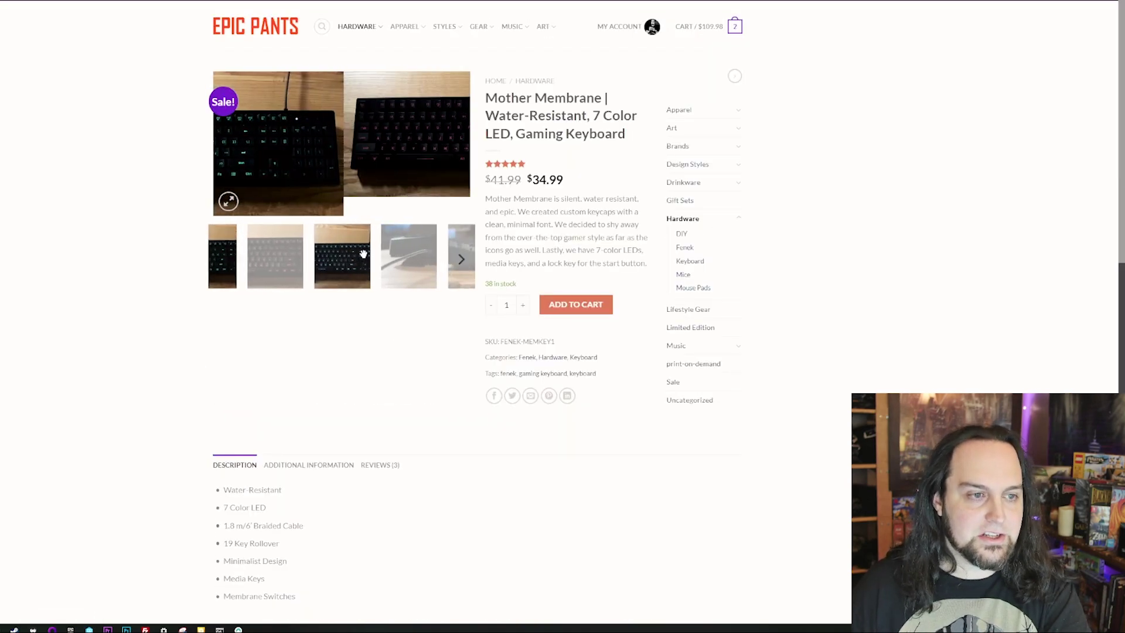
scroll(416, 432, down, 8)
click(562, 178)
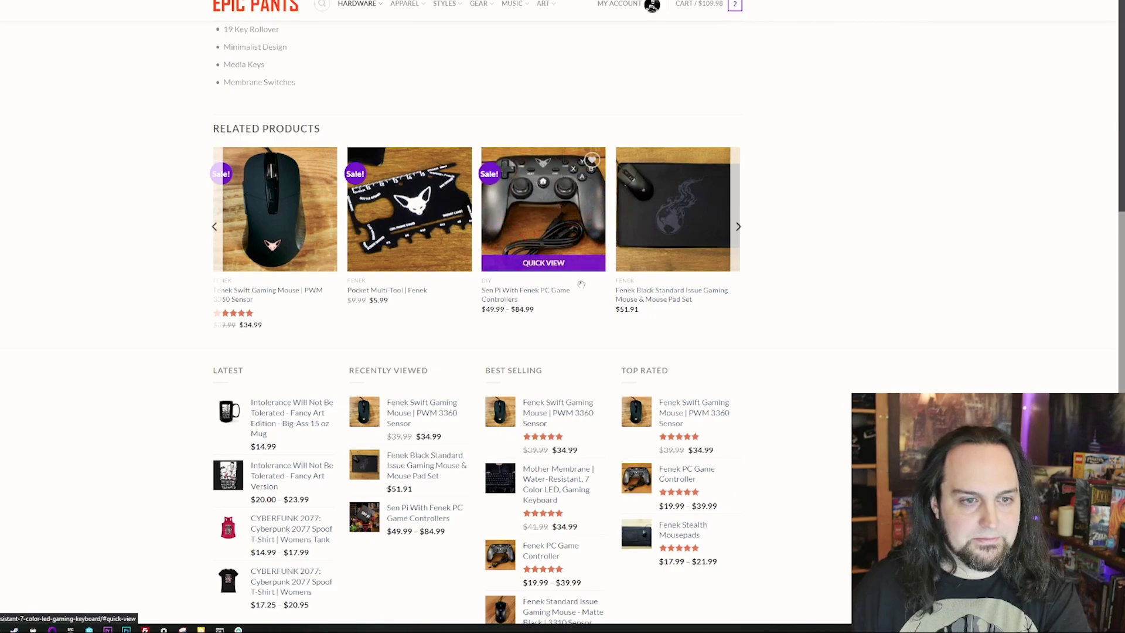
scroll(389, 392, down, 12)
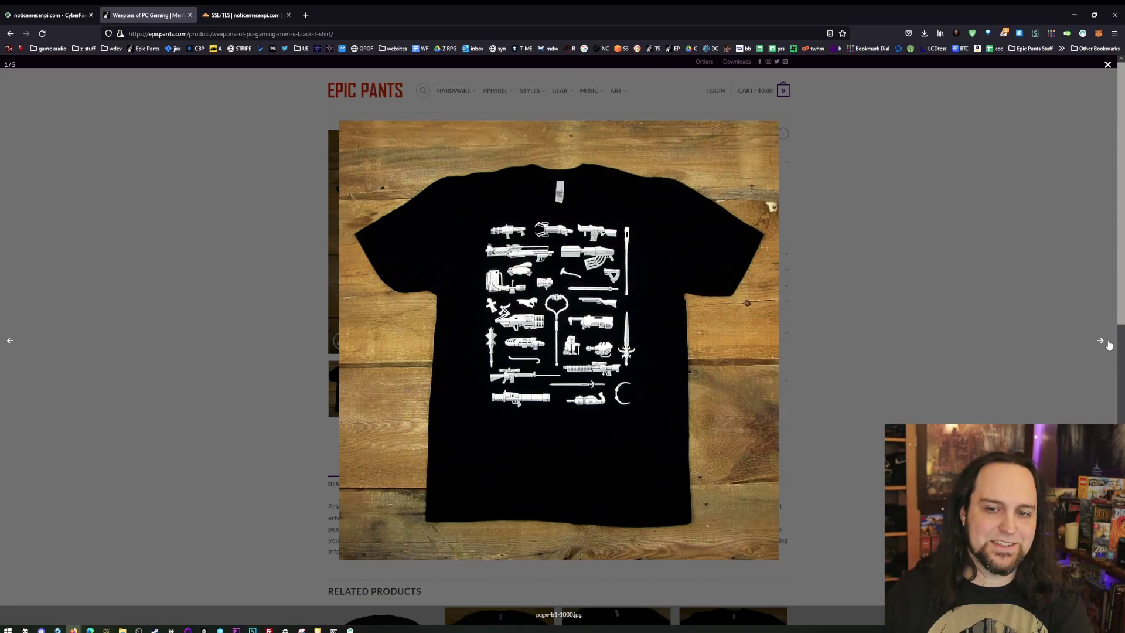
click(1098, 349)
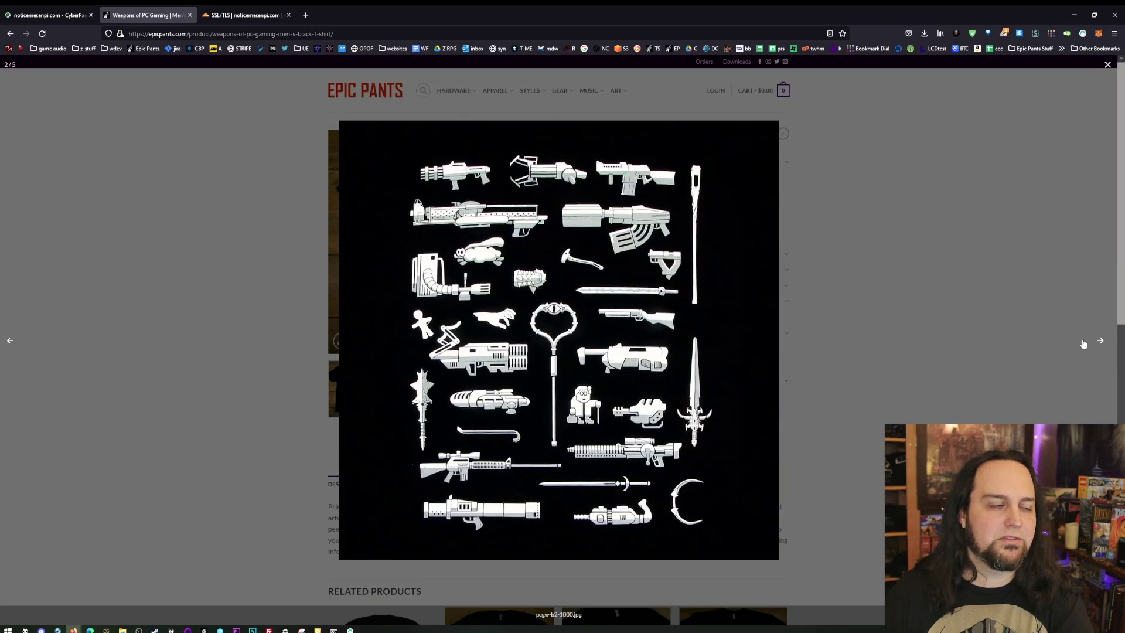
click(61, 9)
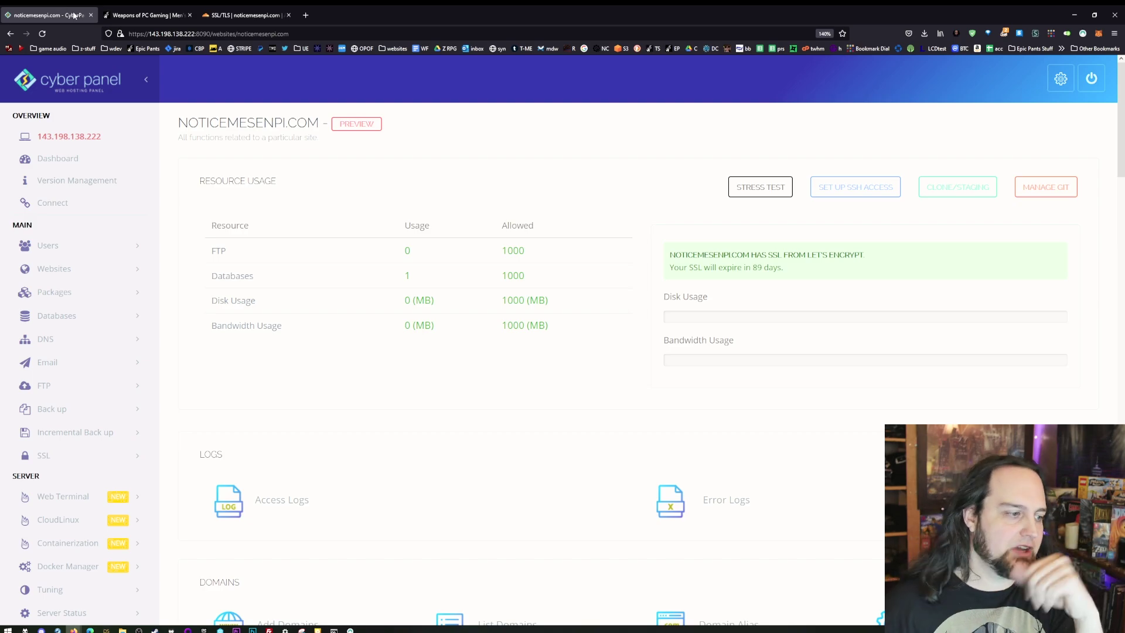
- Bring up the server web console, then check CyberPanel Version Management shows 2.1 build 1
scroll(264, 256, down, 3)
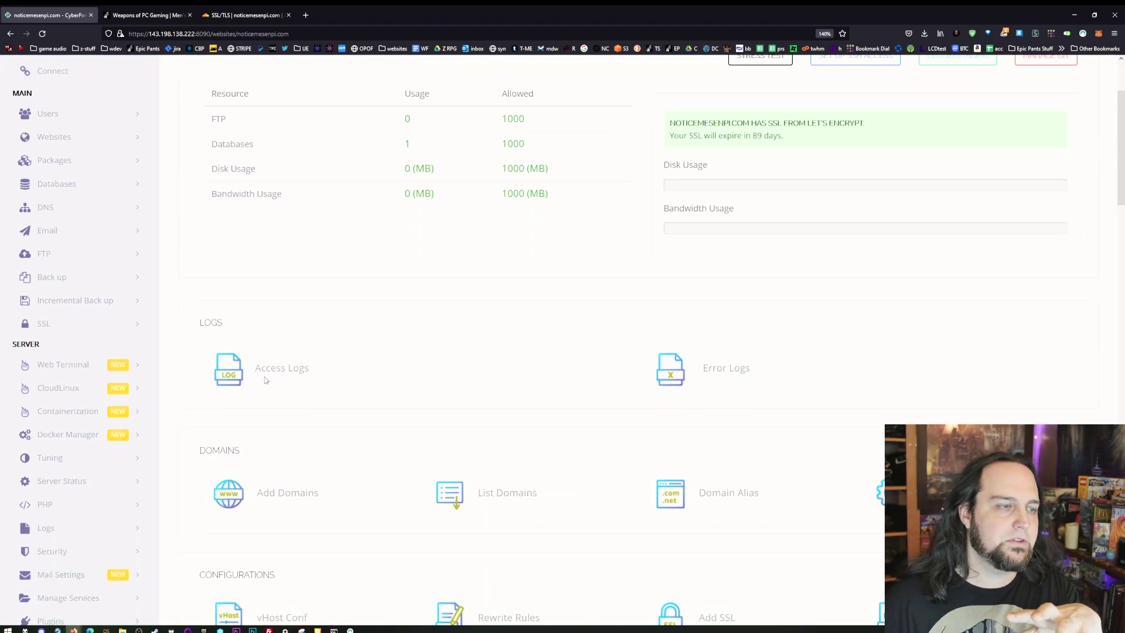
key(alt+Tab)
drag(470, 52, 624, 56)
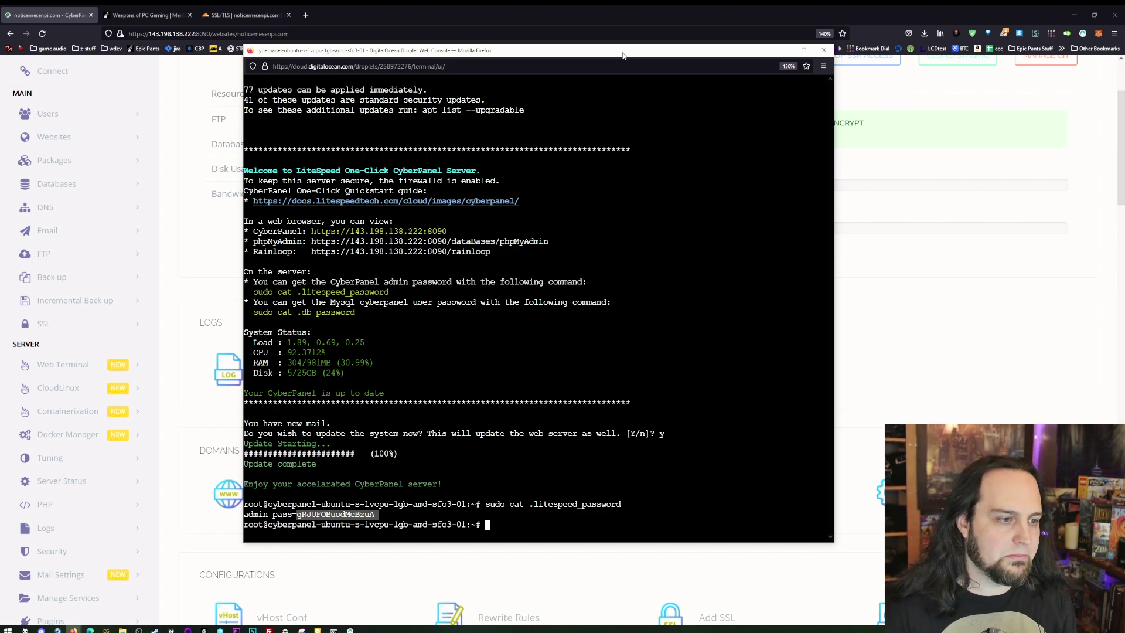
scroll(77, 416, up, 3)
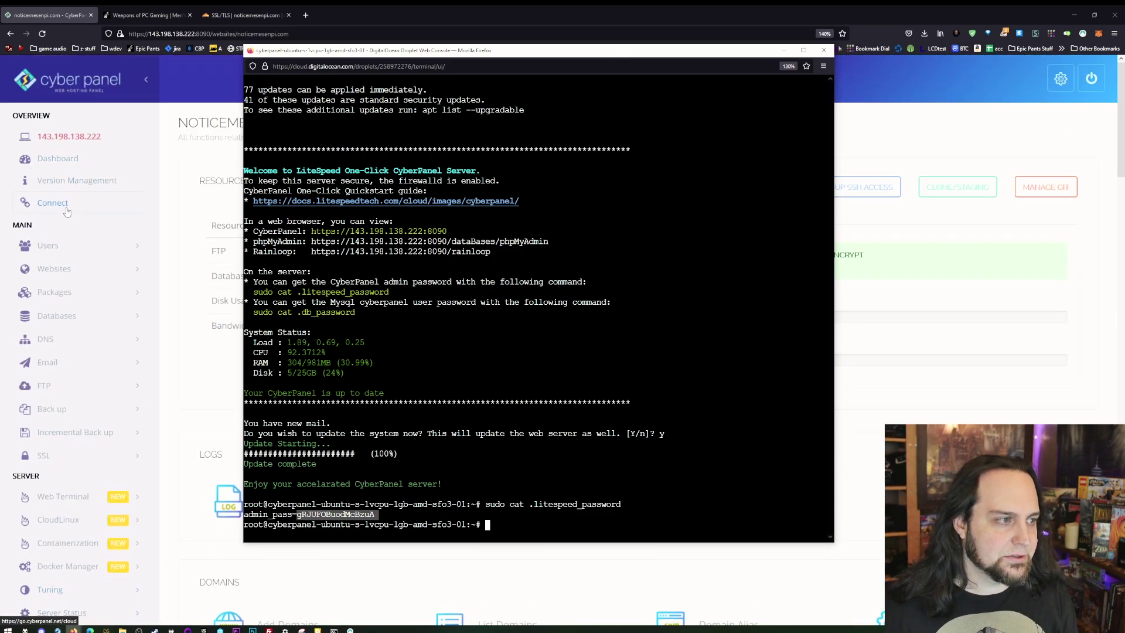
click(73, 181)
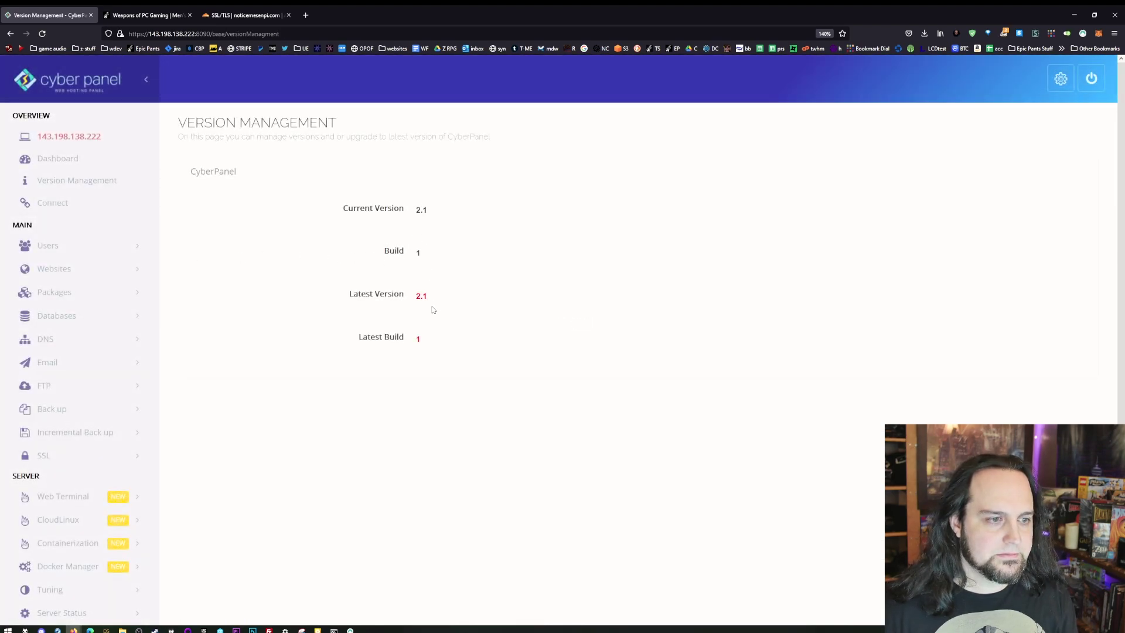
- Open CyberPanel's Connect page, then return to the panel through the bookmark
click(66, 213)
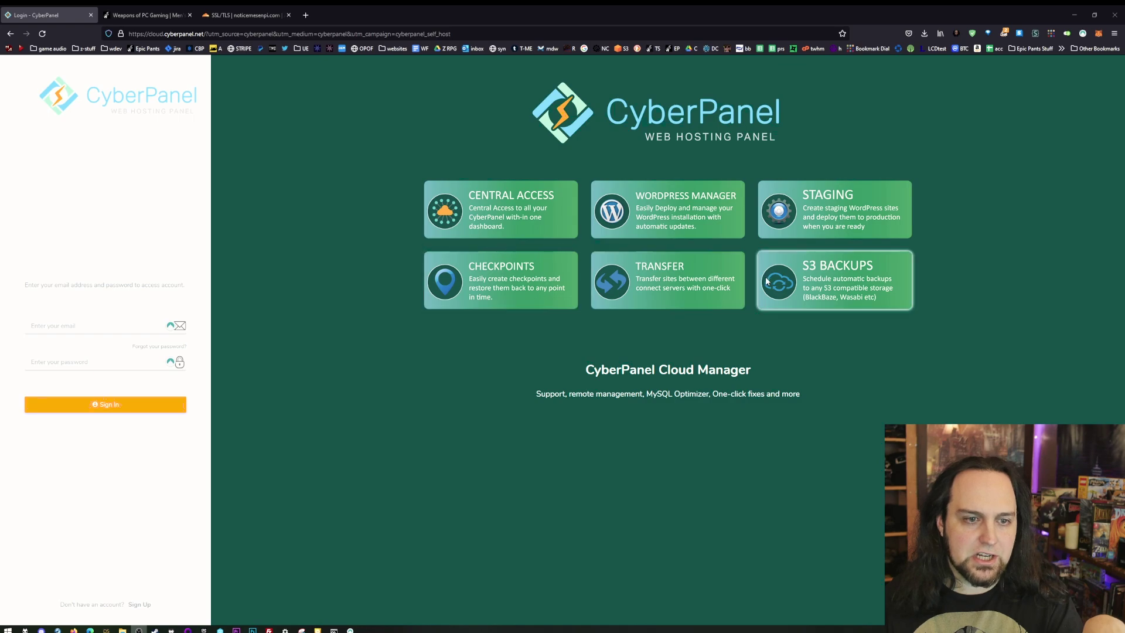
click(20, 48)
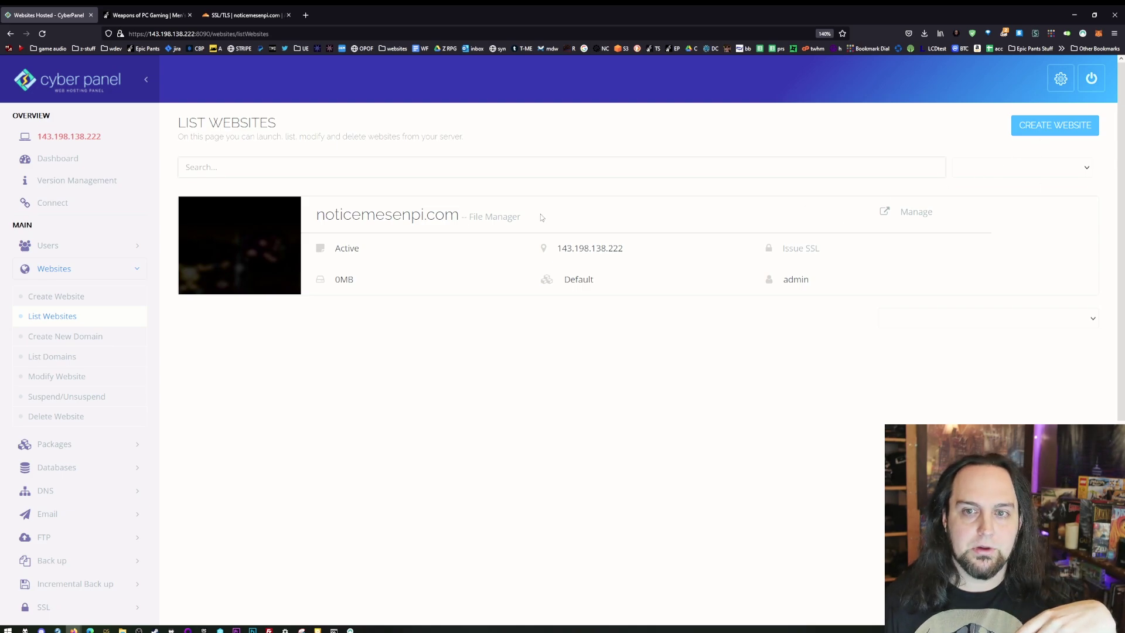
- Open the CLONE/STAGING setup for noticemesenpi.com and focus the staging Domain field
click(907, 212)
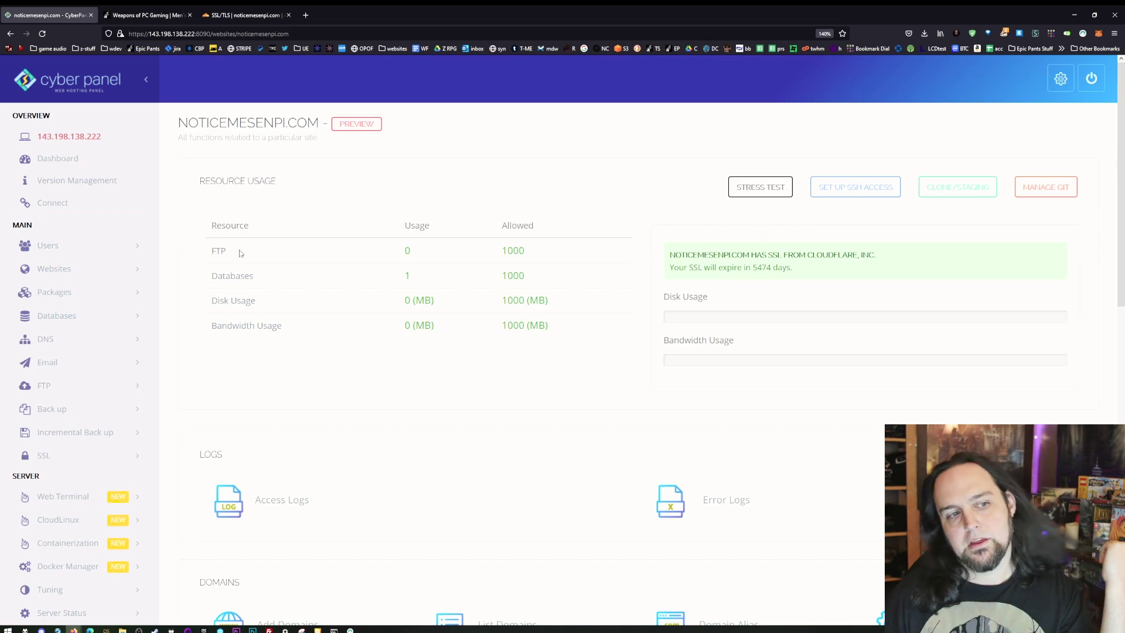
scroll(321, 453, down, 10)
scroll(304, 475, down, 4)
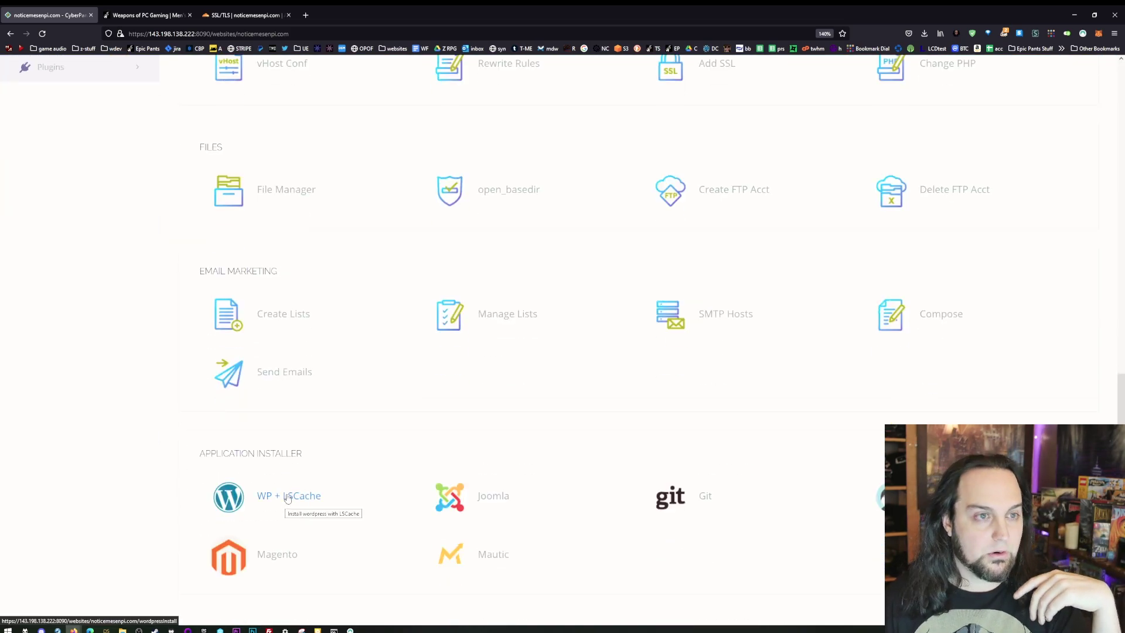
scroll(355, 455, up, 7)
scroll(355, 456, down, 6)
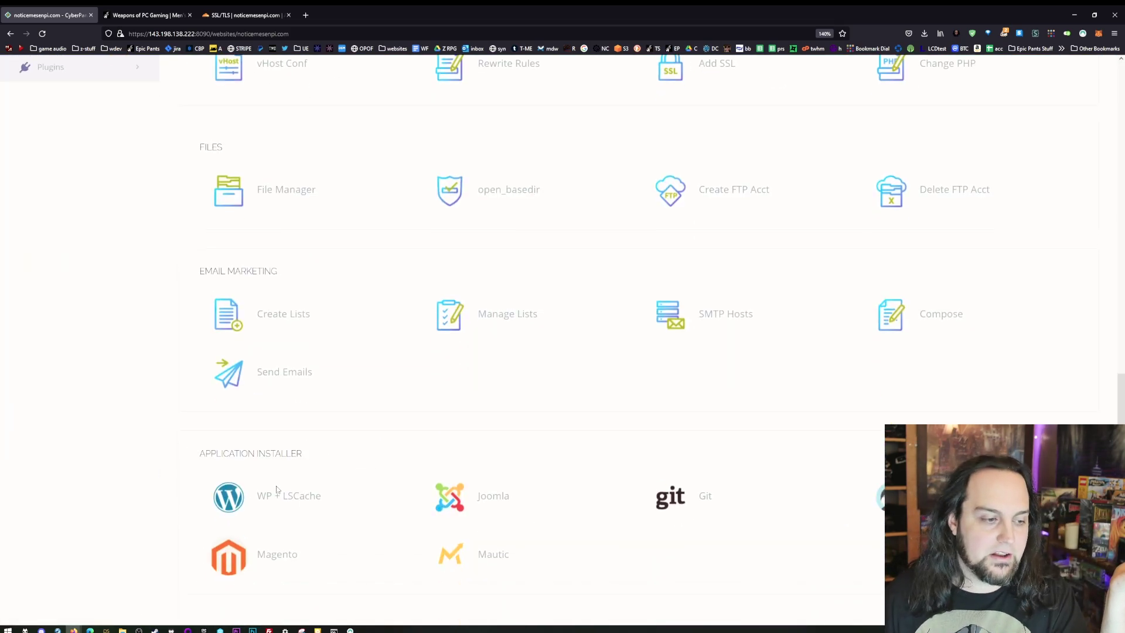
scroll(351, 455, up, 10)
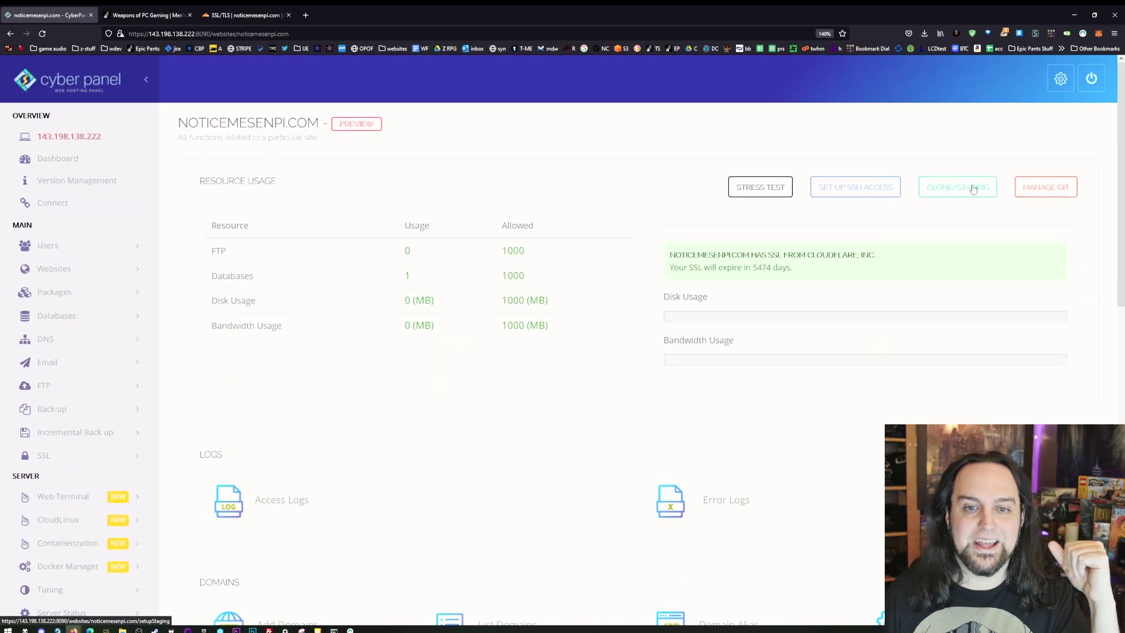
click(973, 189)
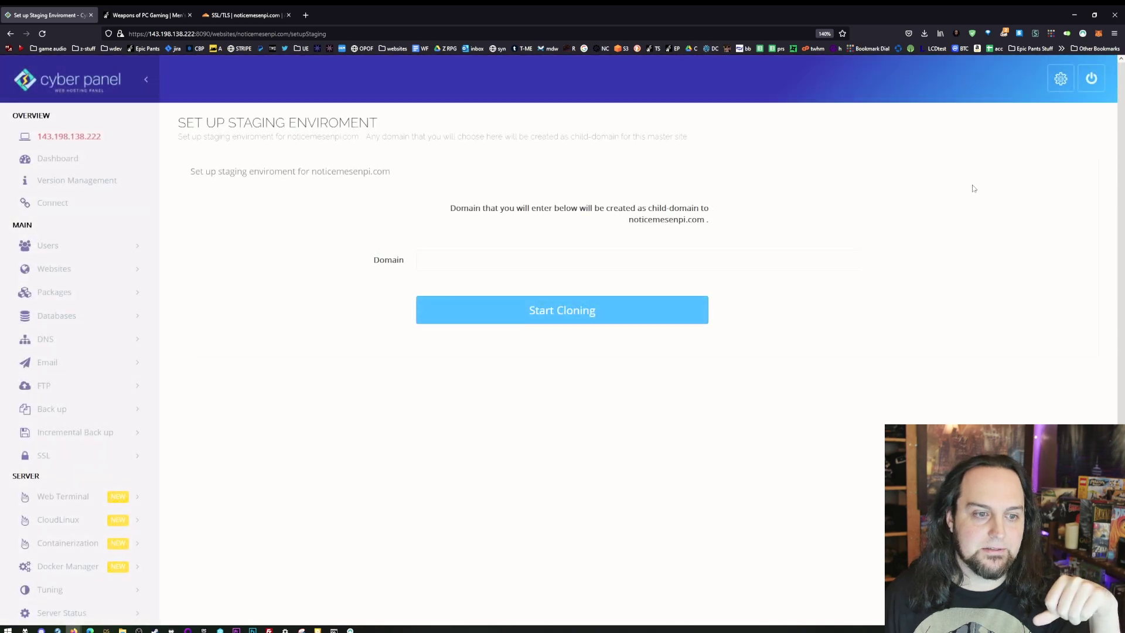
click(504, 265)
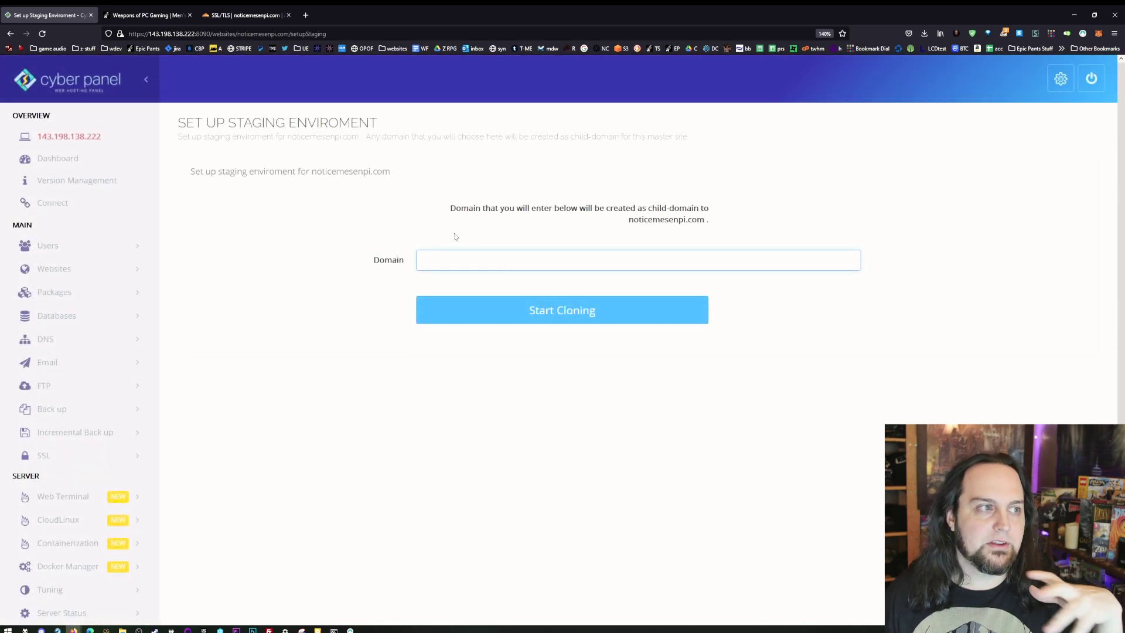
click(247, 15)
- Review the Cloudflare DNS records for the test subdomain and close the Weapons of PC Gaming tab
click(293, 133)
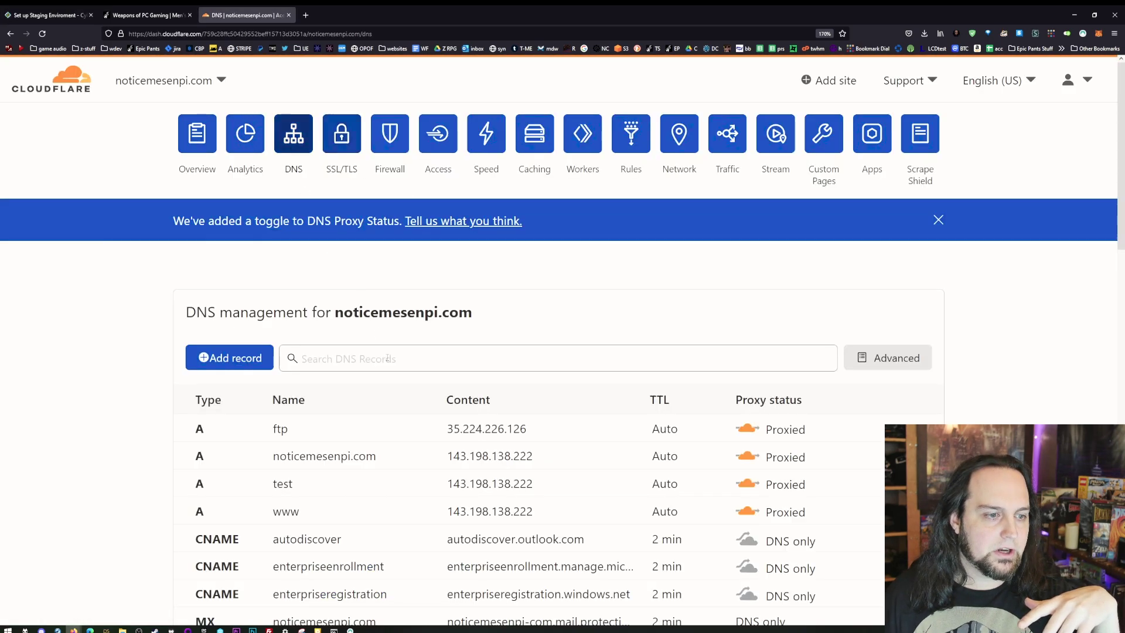
scroll(287, 399, down, 3)
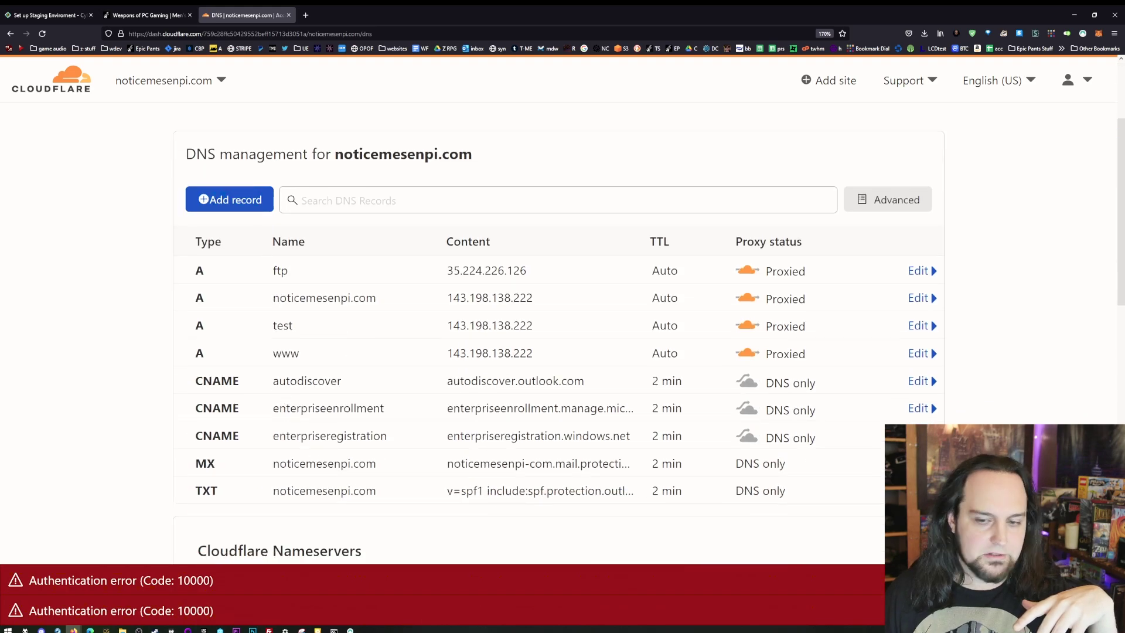
scroll(375, 326, down, 2)
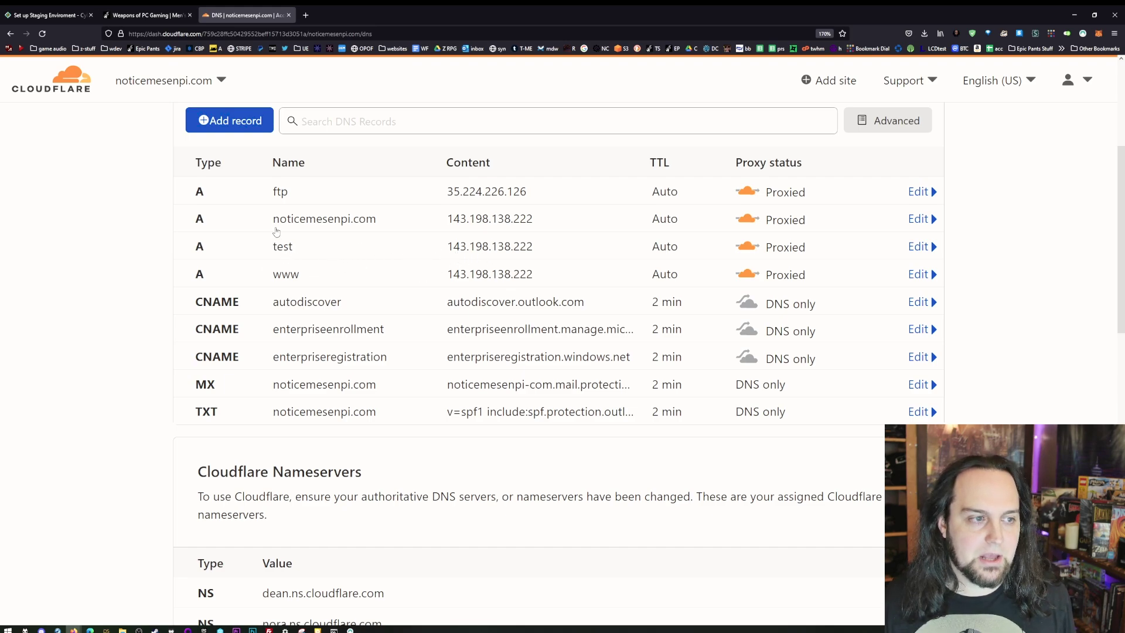
click(147, 14)
click(192, 15)
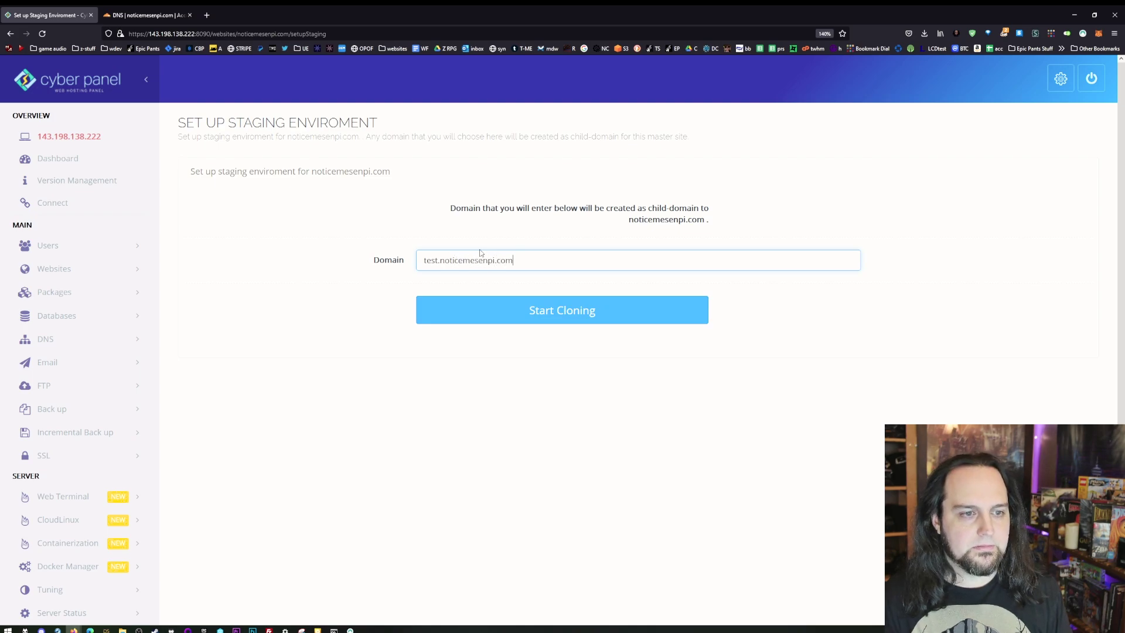
- Start cloning to test.noticemesenpi.com, see the 404 child-domain failure, and zoom in on the upgrade docs
key(Return)
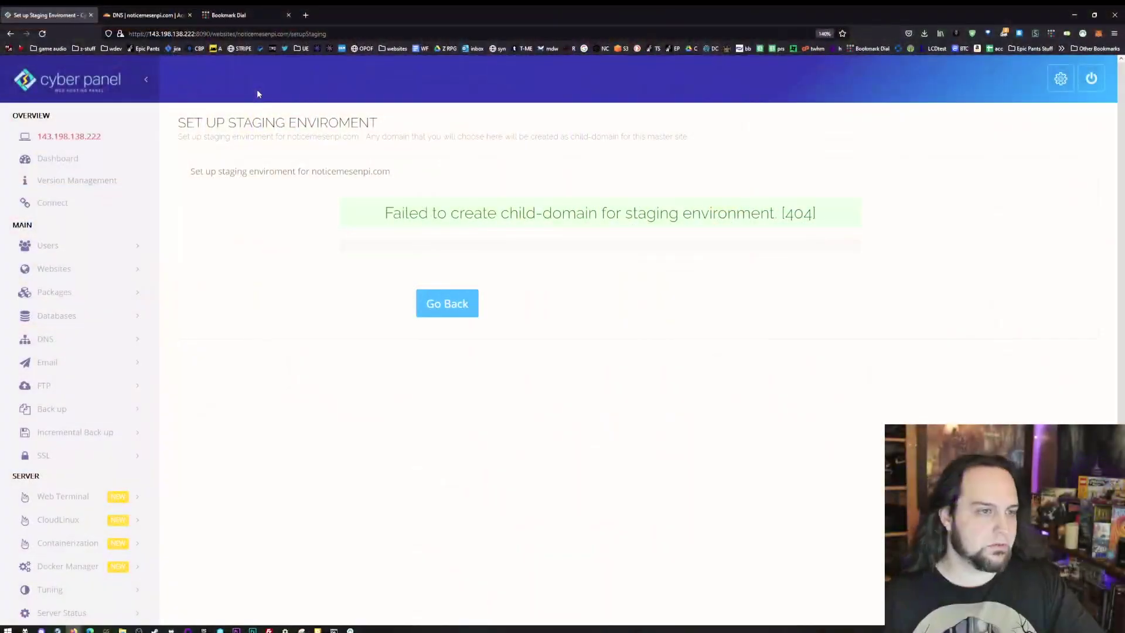
scroll(301, 248, down, 3)
scroll(272, 377, up, 3)
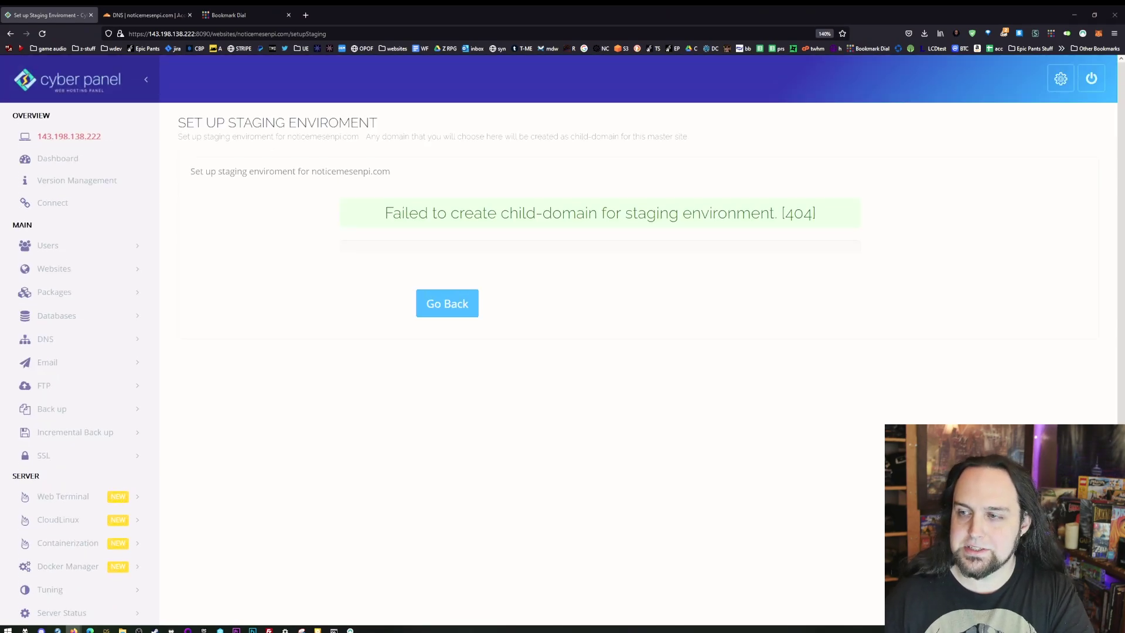
key(ctrl+plus)
key(ctrl+plus)
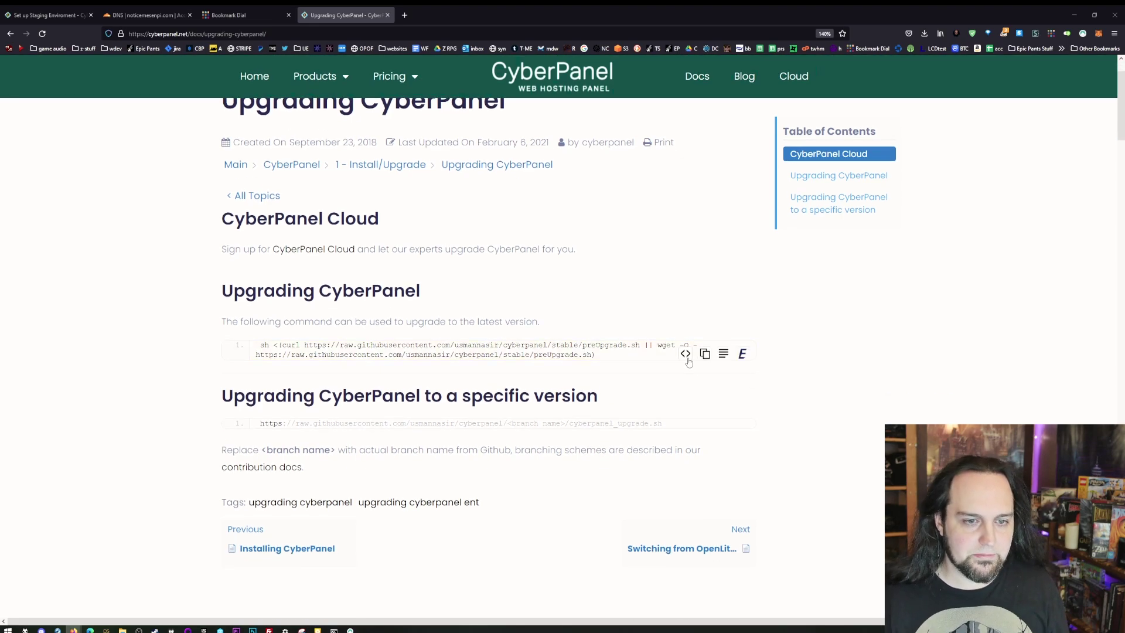
- Run the pasted preUpgrade.sh command in the droplet console, accepting the latest stable version
scroll(228, 180, up, 2)
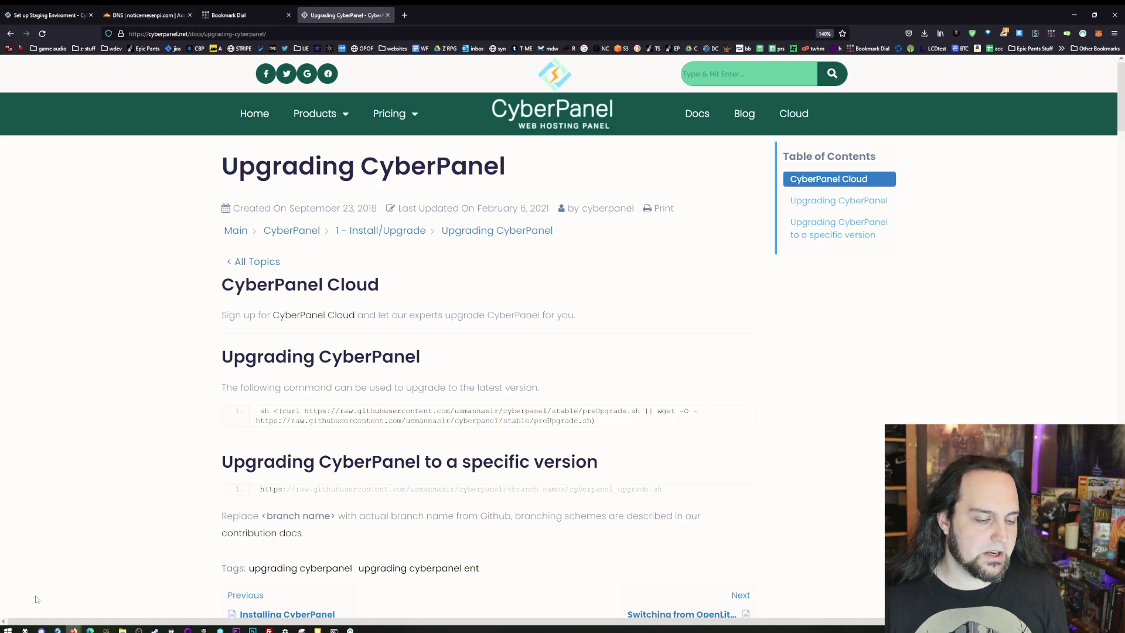
key(alt+Tab)
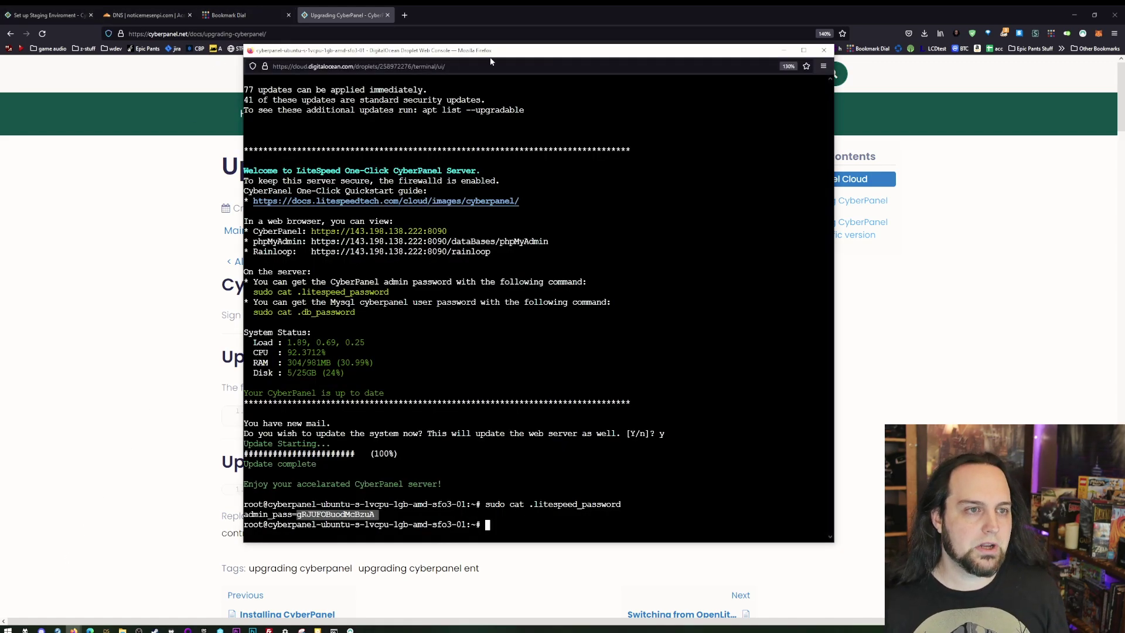
drag(490, 58, 478, 55)
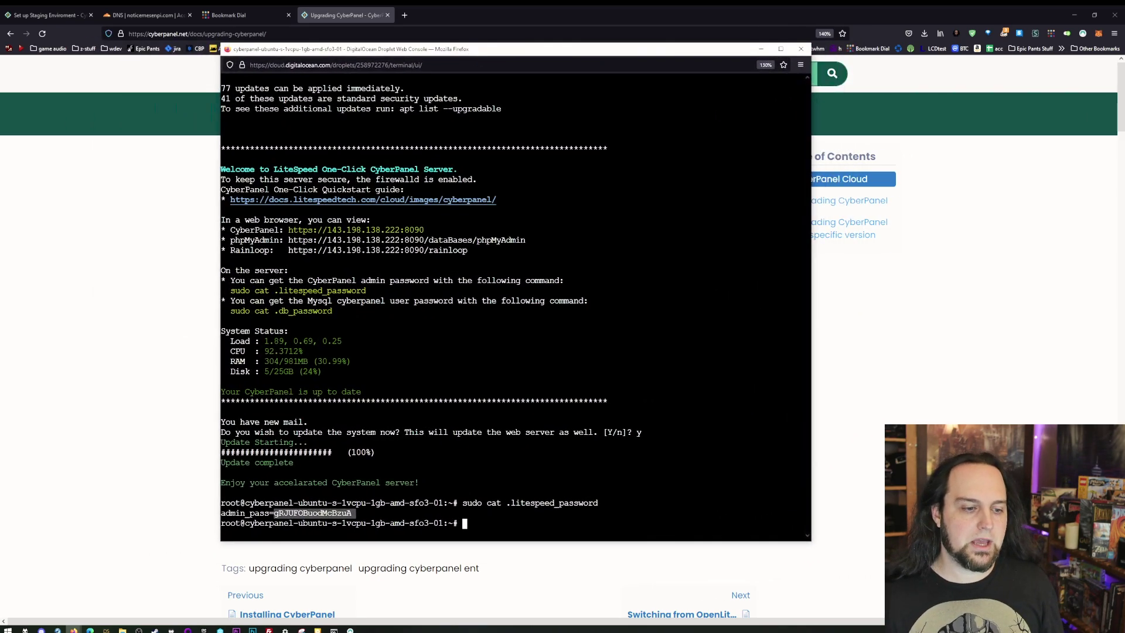
right_click(462, 528)
click(516, 404)
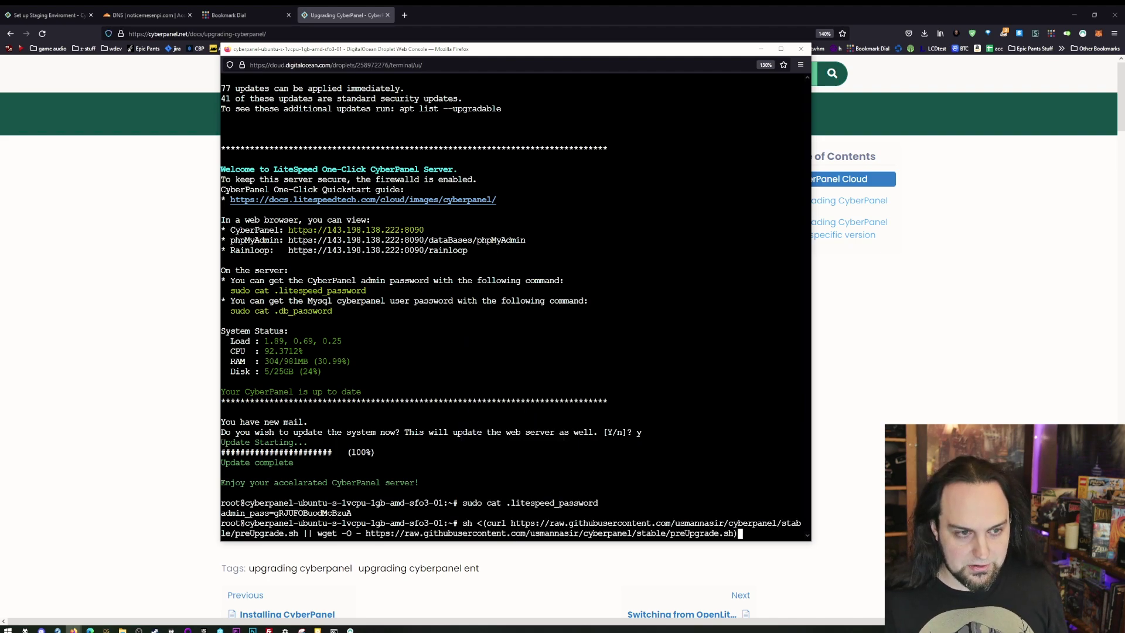
key(Return)
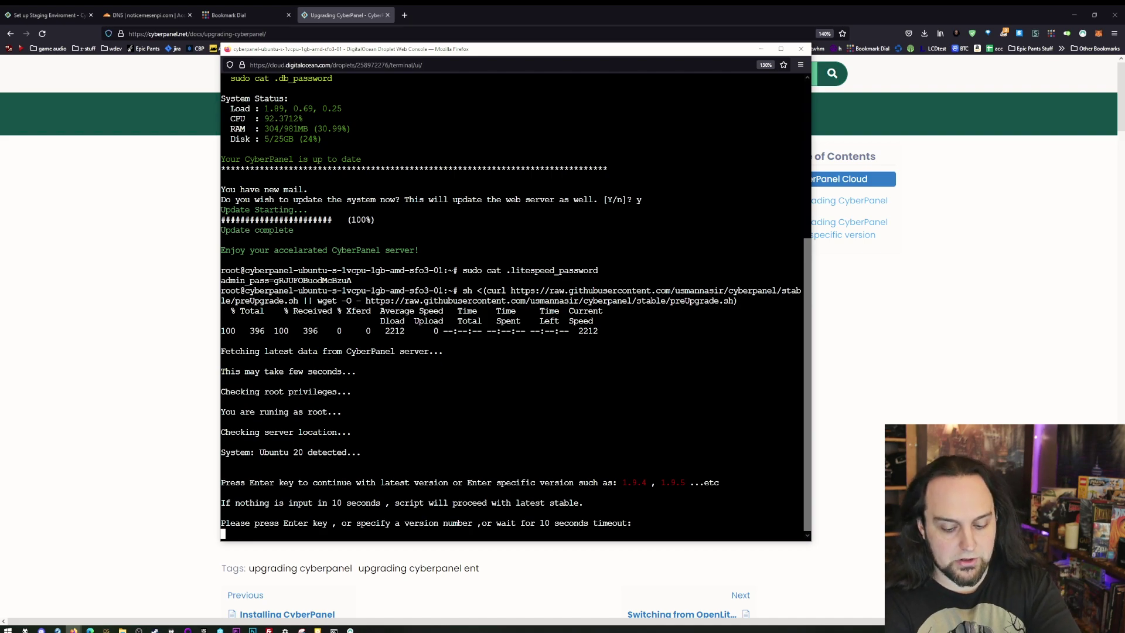
key(Return)
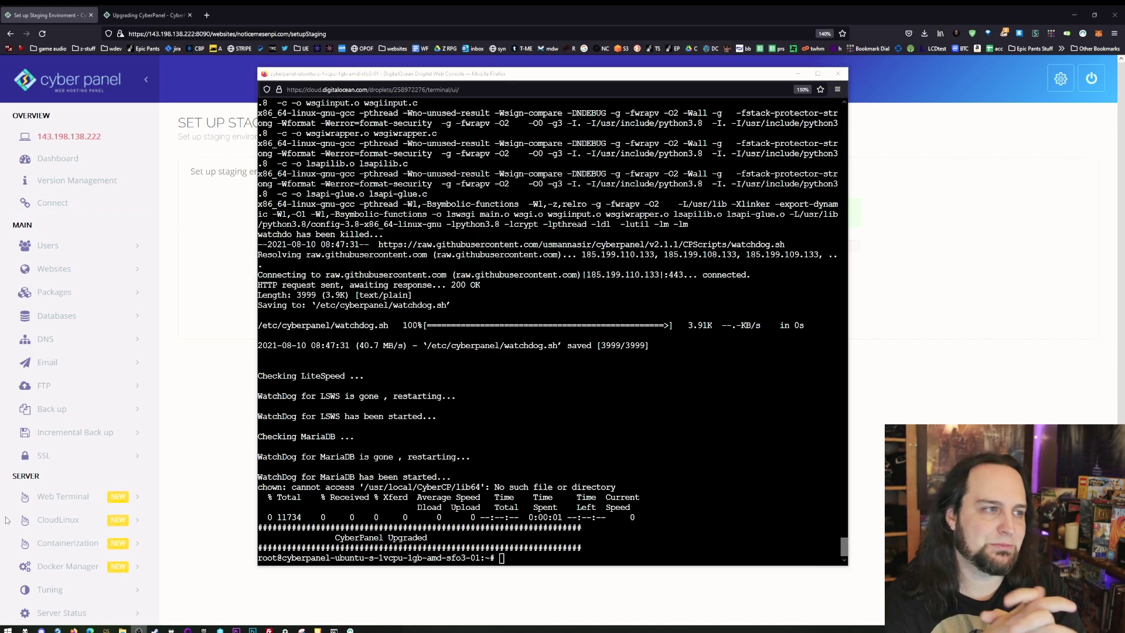
- Strip the URL path to reach the CyberPanel login page and clear the autofilled password
key(alt+Tab)
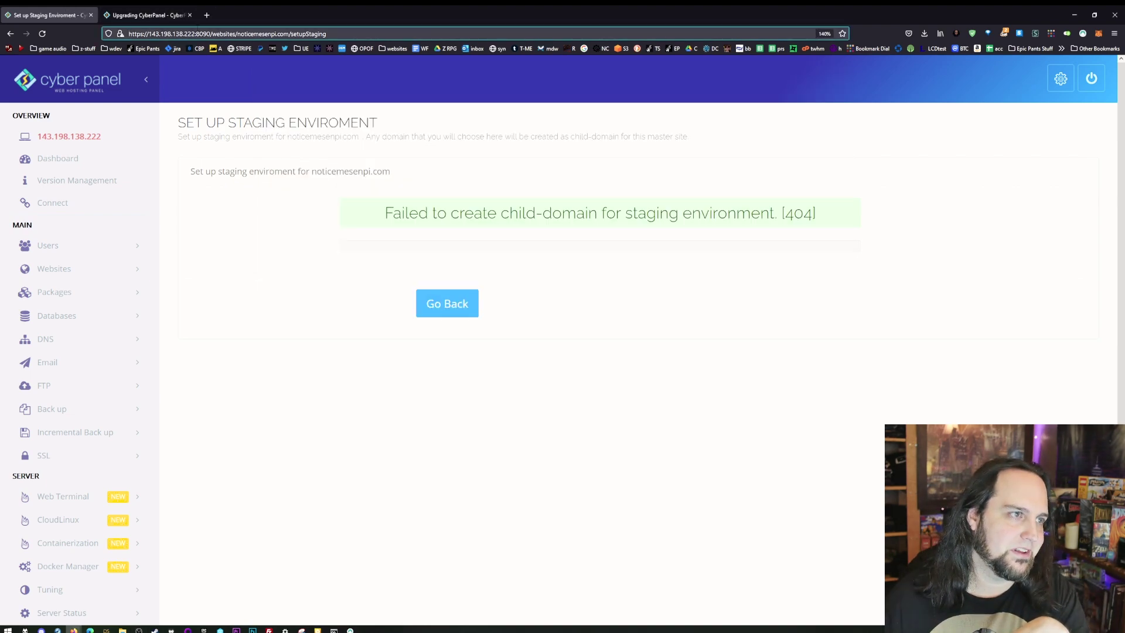
drag(211, 33, 477, 54)
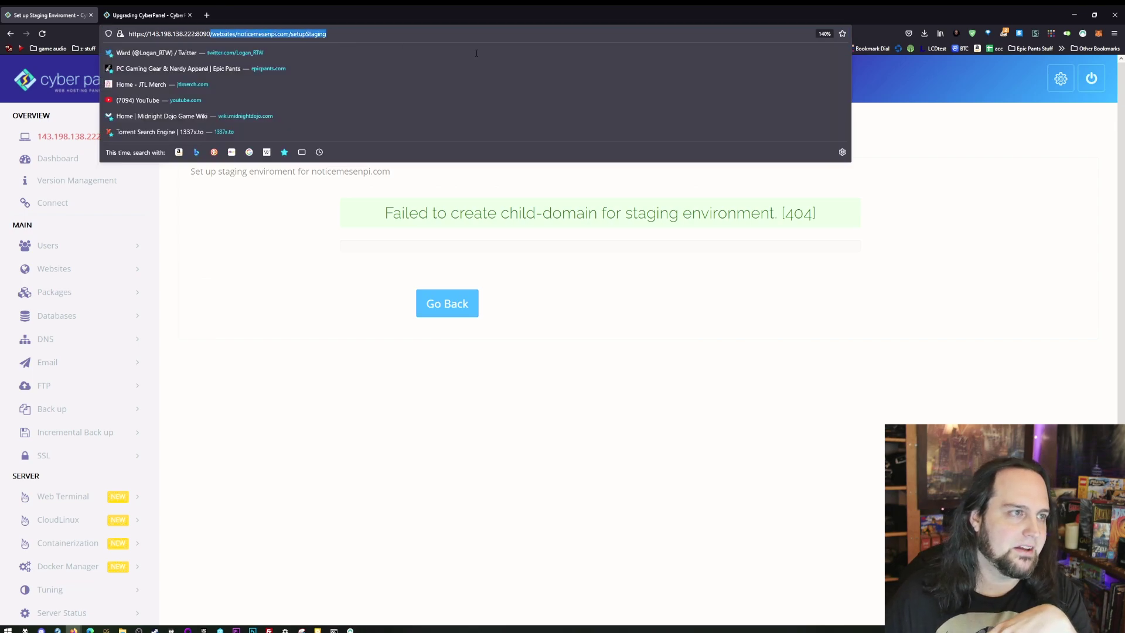
key(BackSpace)
key(Return)
double_click(765, 381)
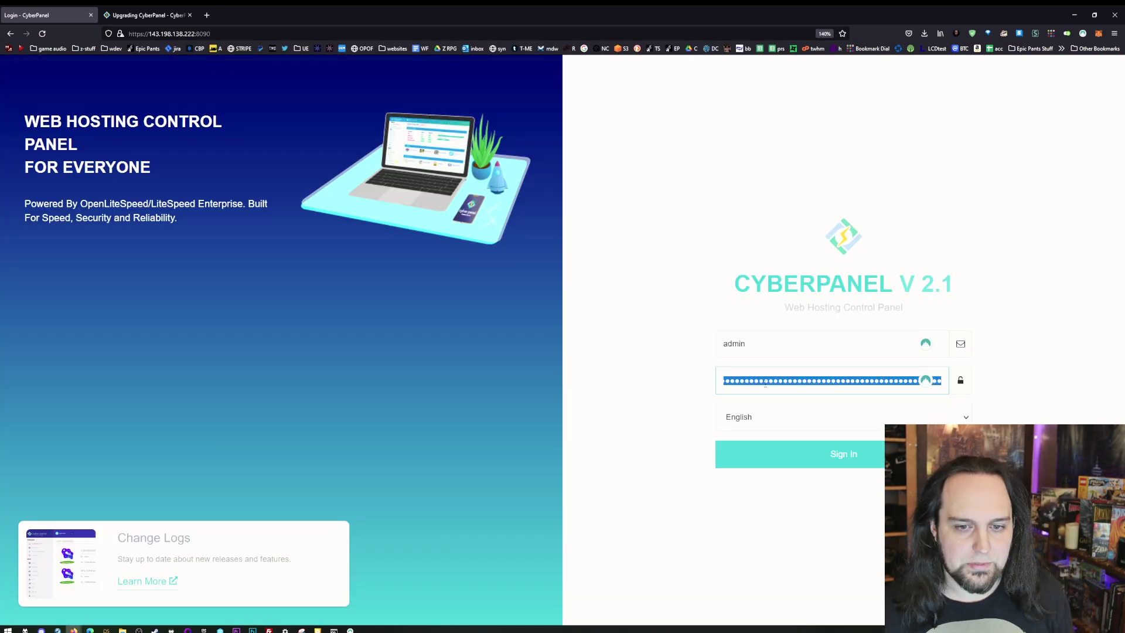
key(BackSpace)
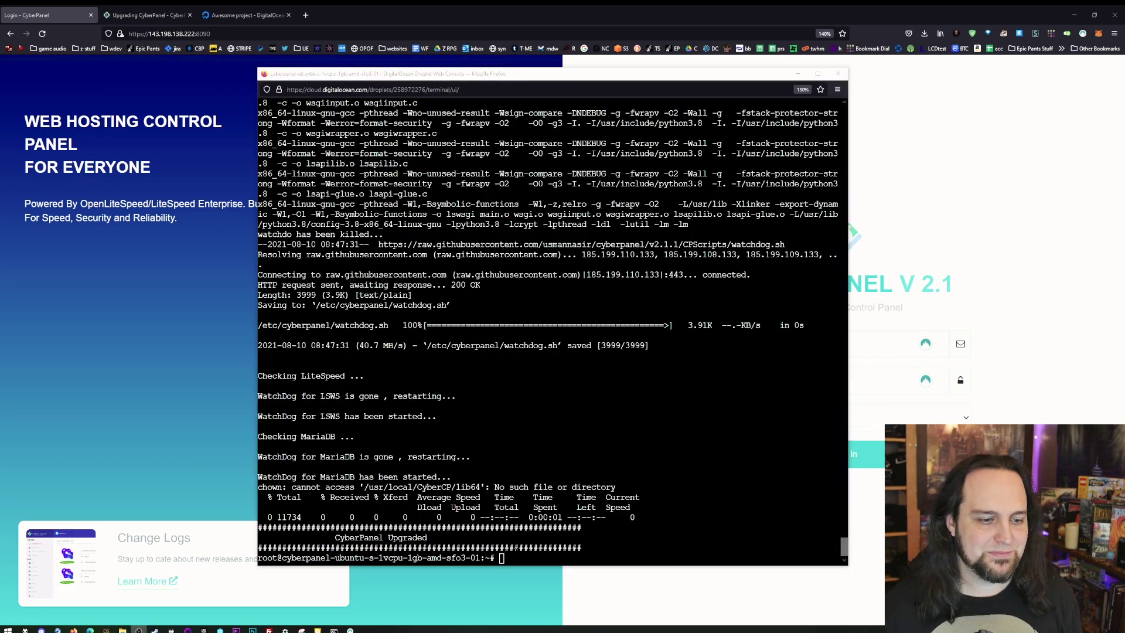
- Copy the admin password from 'sudo cat .litespeed_password' in the console, then open Websites > List Websites
key(alt+Tab)
right_click(505, 380)
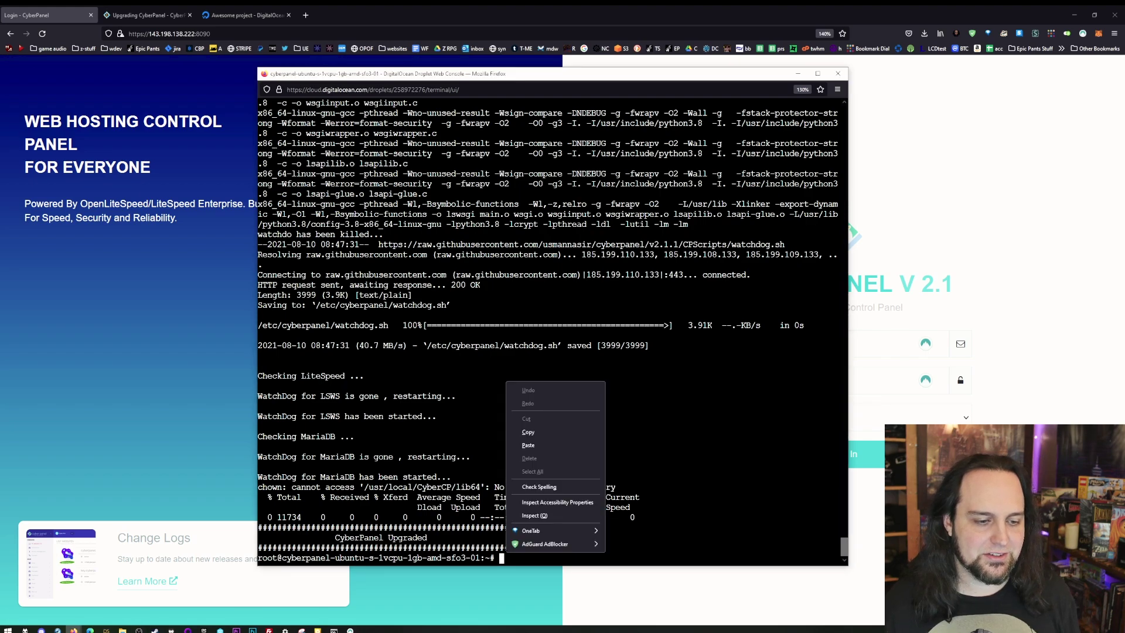
click(572, 458)
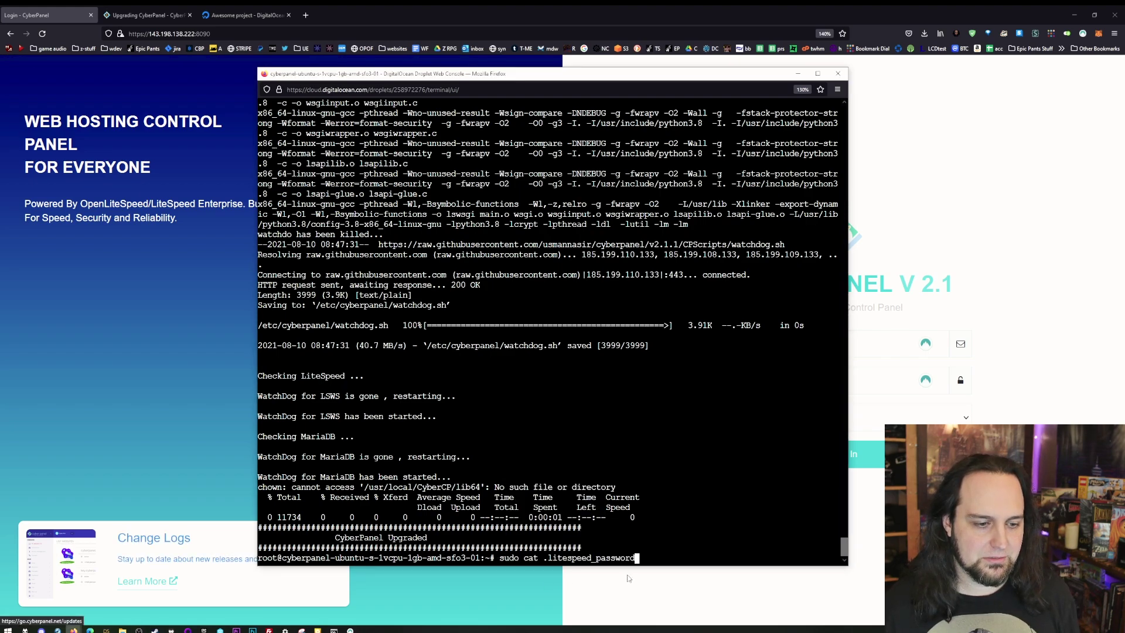
key(Return)
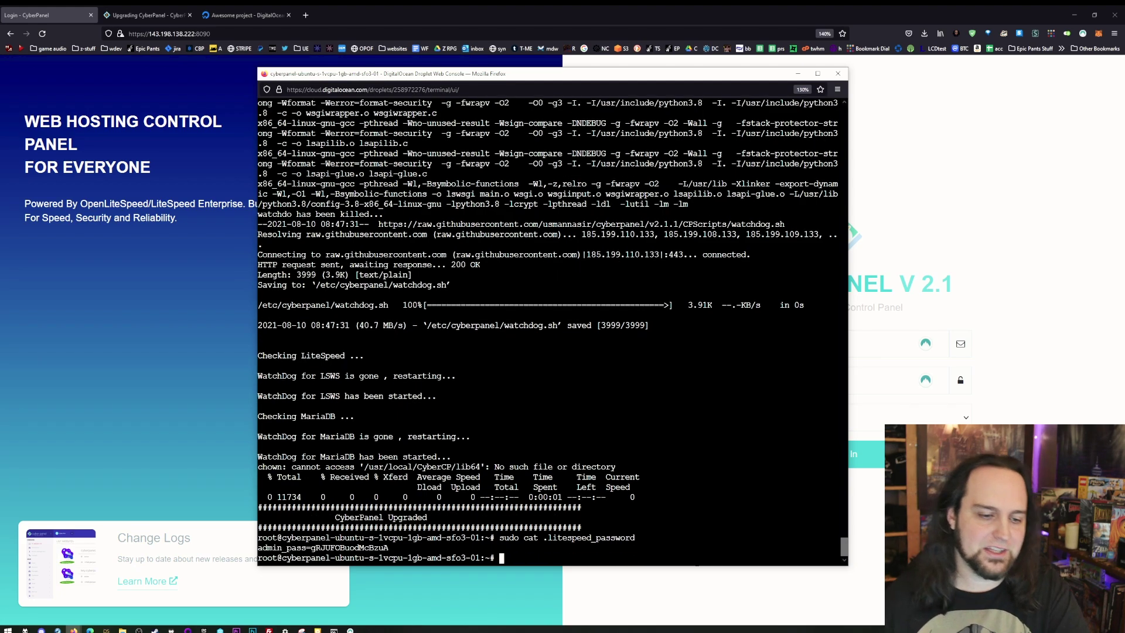
drag(393, 548, 316, 548)
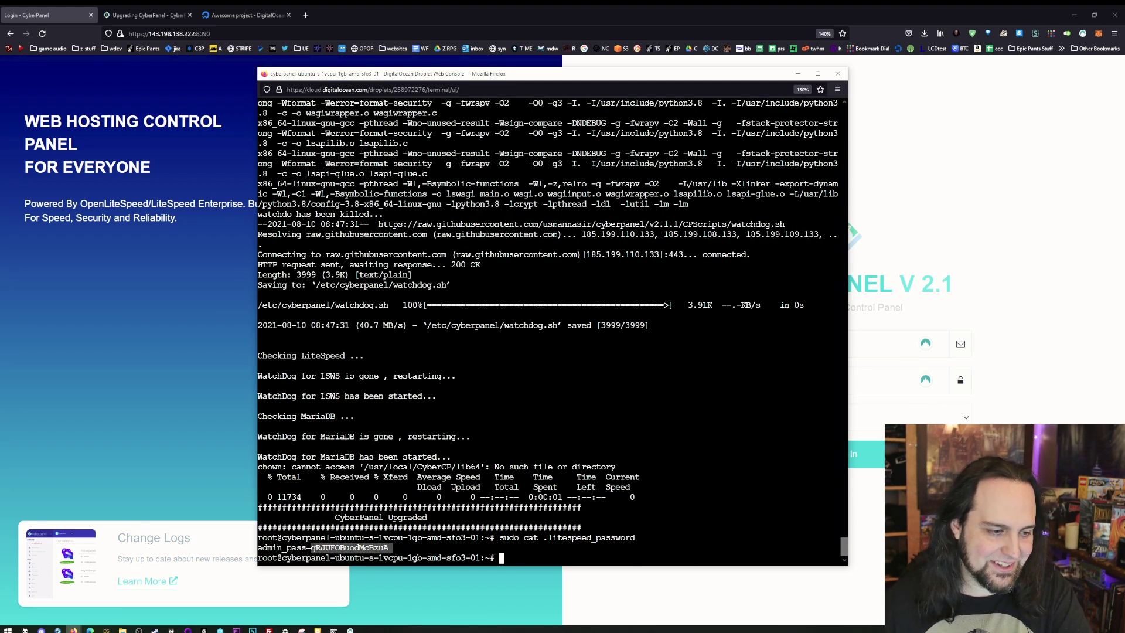
right_click(315, 359)
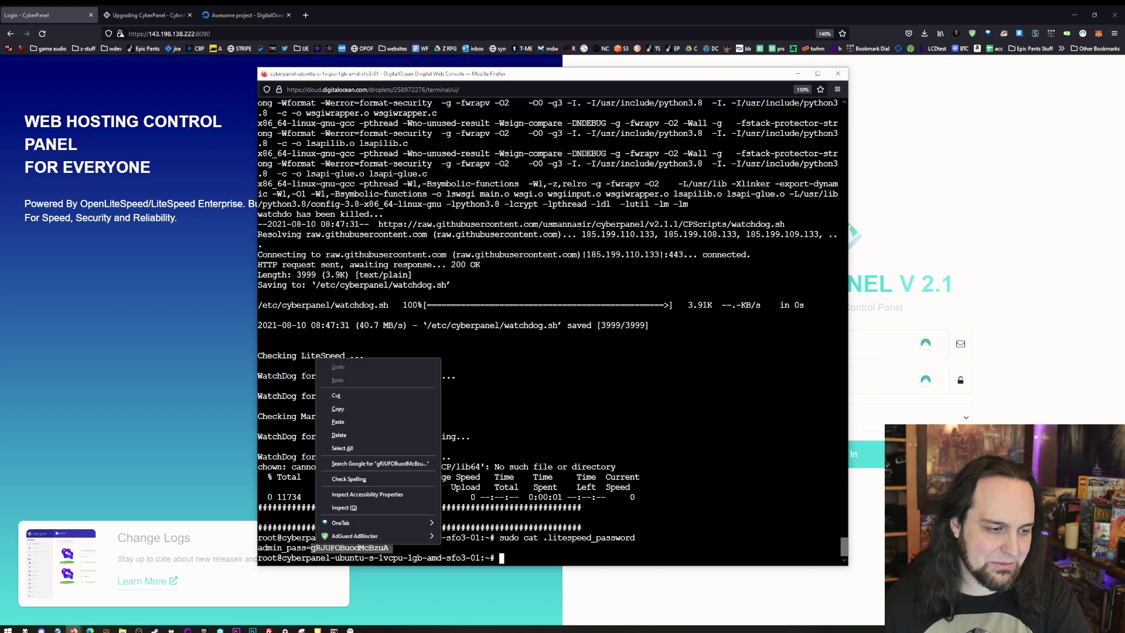
click(347, 410)
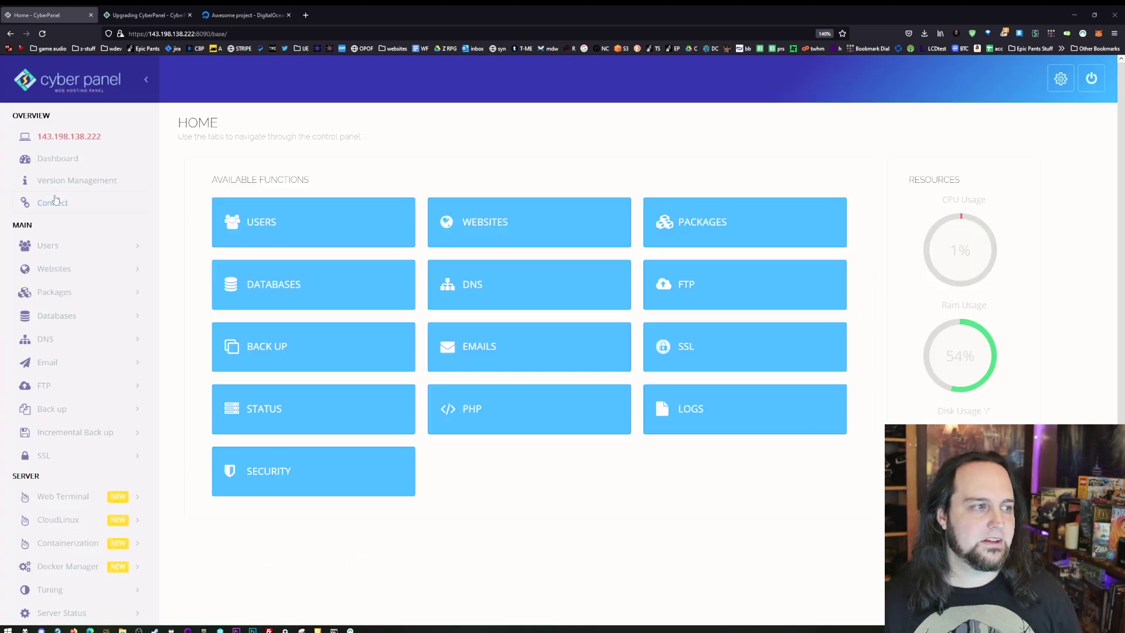
click(120, 268)
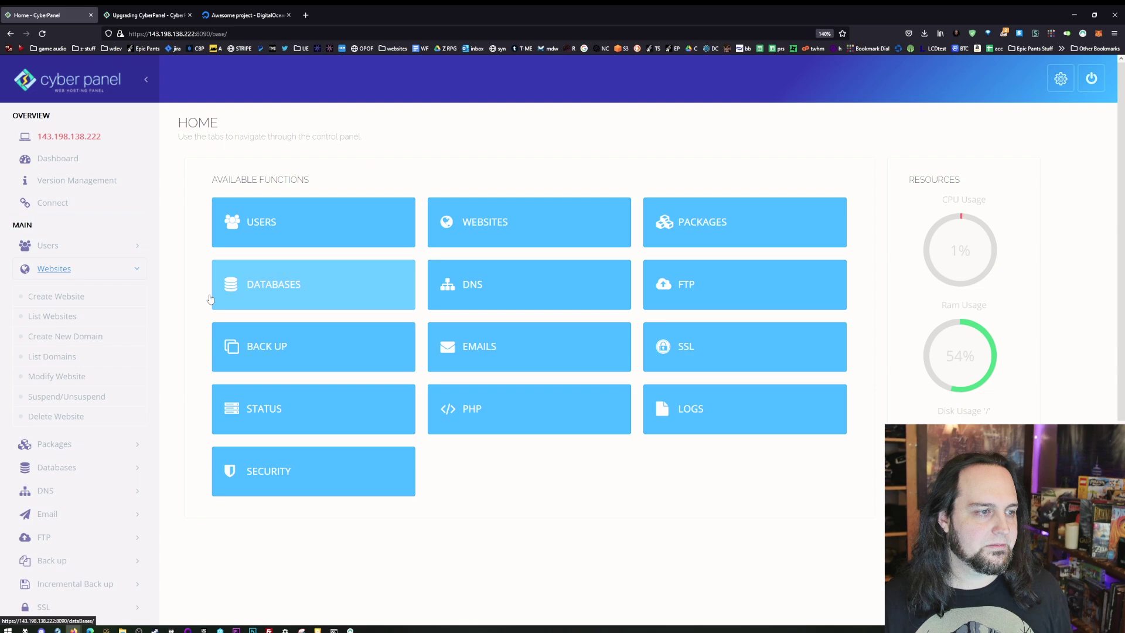
click(88, 319)
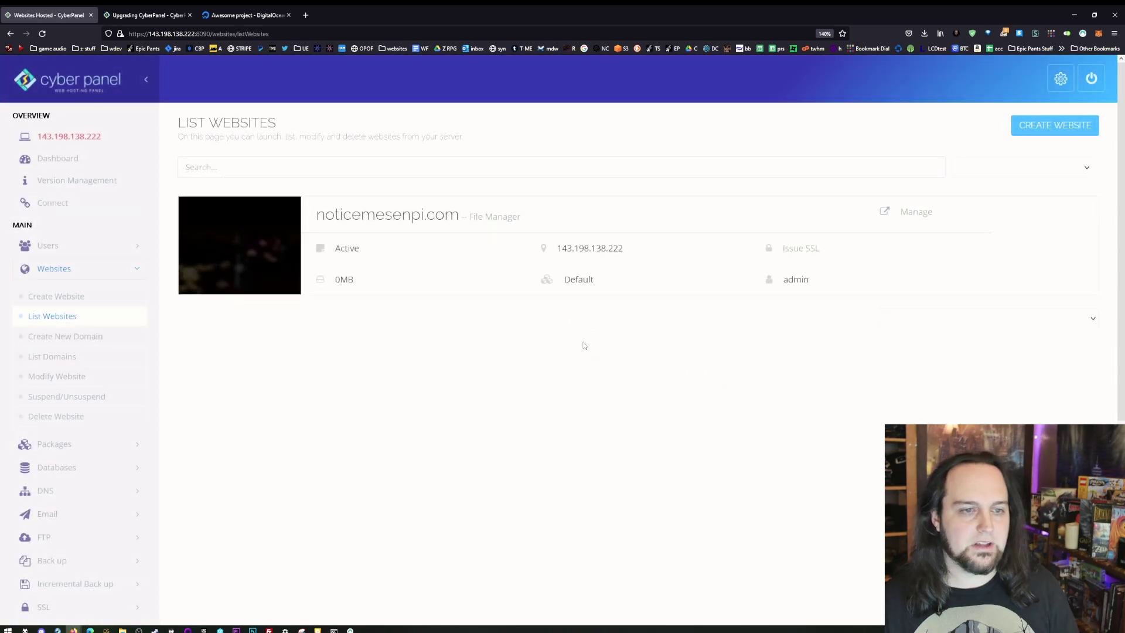